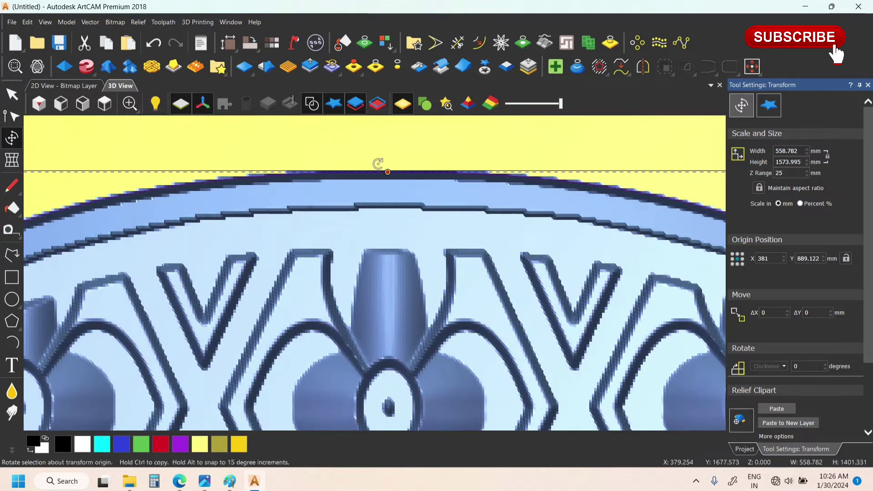
# Stretch the relief clipart's upper edge to the frame line, about 1574 mm high, and set its Z Range to 10 mm
pyautogui.moveTo(387, 170); pyautogui.dragTo(393, 170)
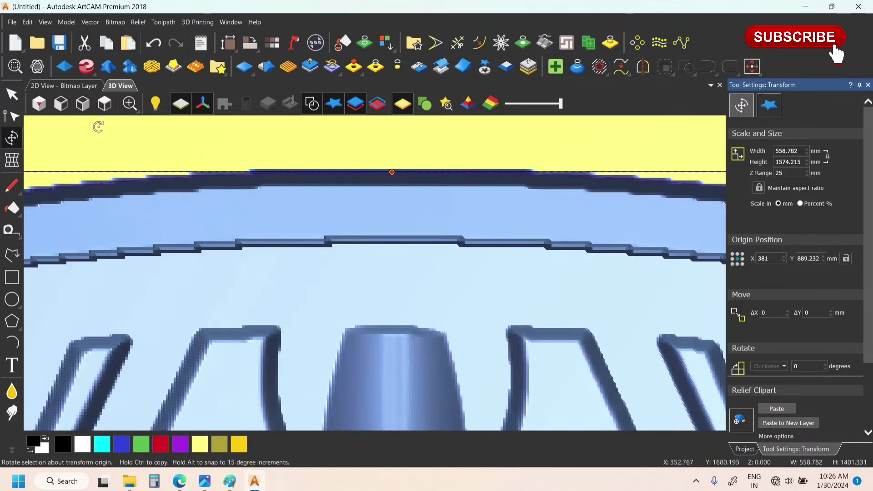
pyautogui.scroll(-5, 387, 170)
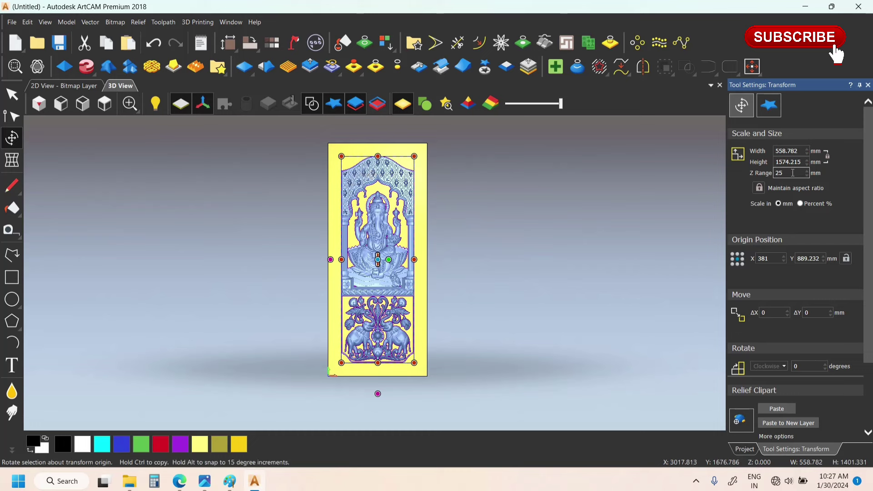
pyautogui.doubleClick(779, 174)
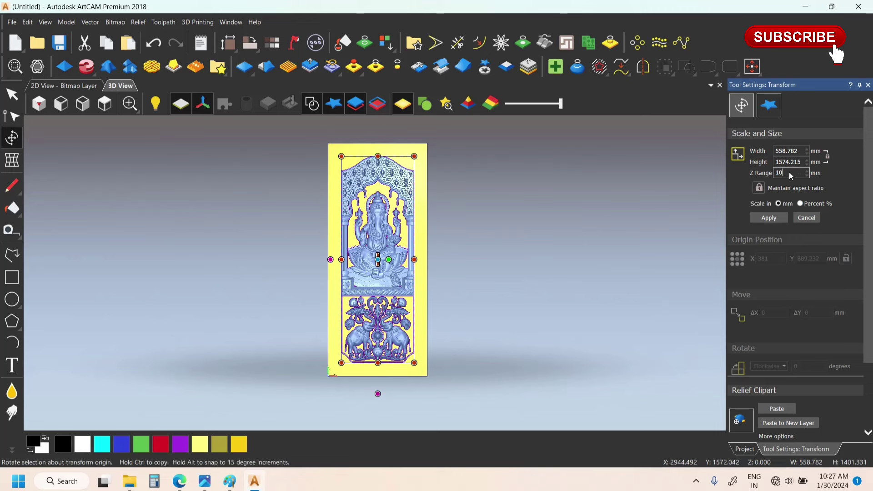
pyautogui.click(774, 216)
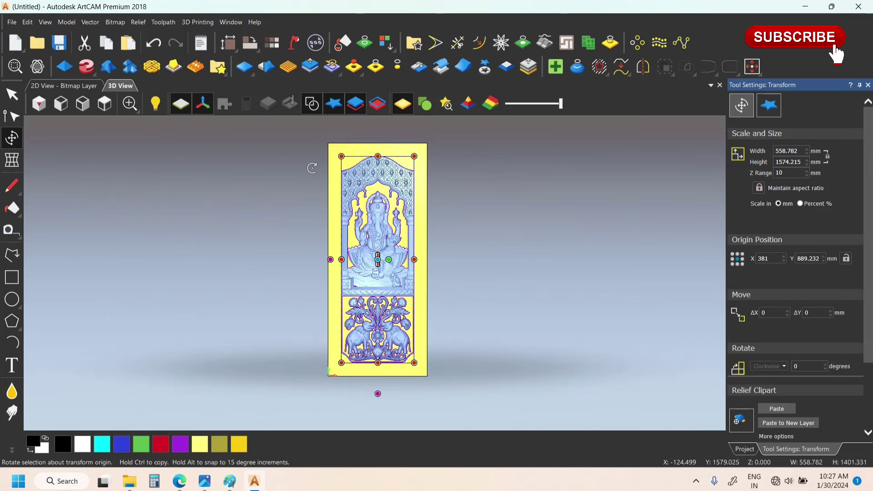
pyautogui.scroll(3, 314, 170)
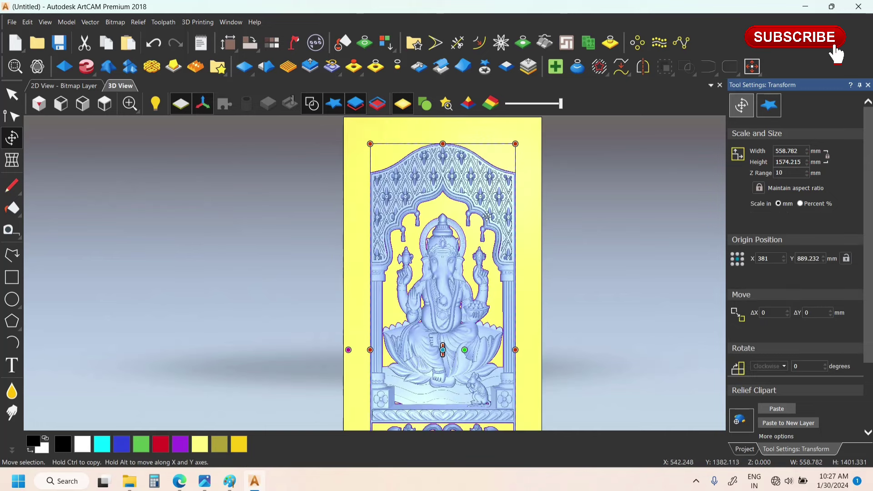
pyautogui.click(788, 408)
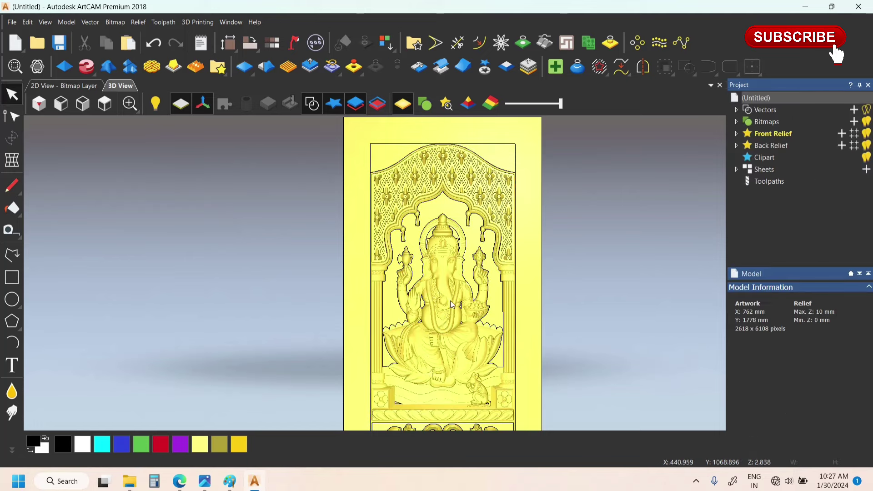
pyautogui.scroll(-3, 361, 292)
pyautogui.scroll(3, 379, 289)
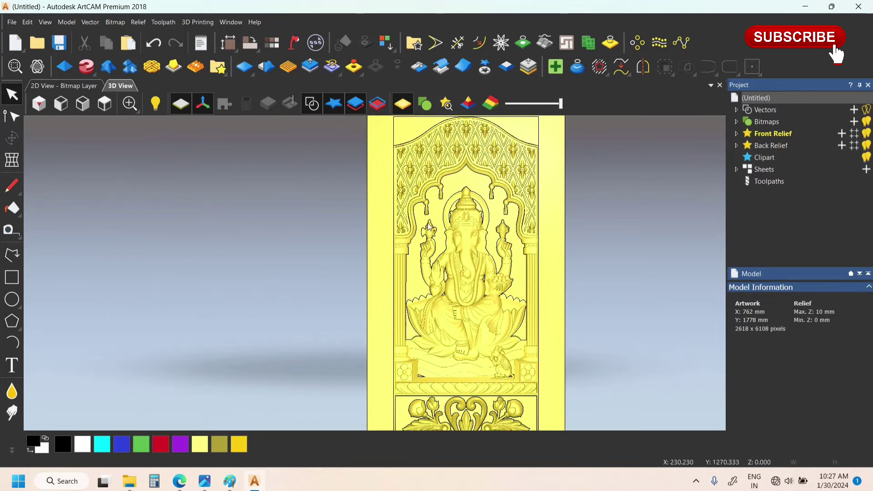
pyautogui.scroll(-1, 382, 288)
pyautogui.scroll(2, 423, 243)
pyautogui.scroll(2, 420, 243)
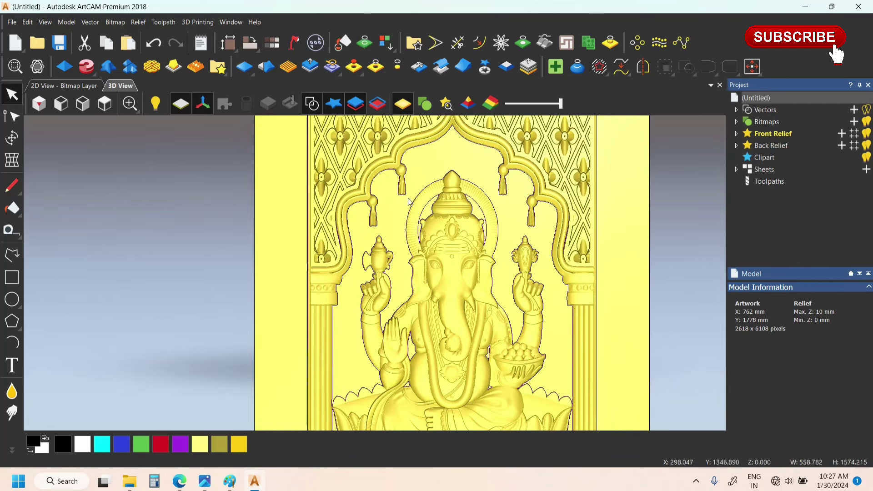
pyautogui.scroll(-3, 376, 206)
pyautogui.scroll(-2, 433, 285)
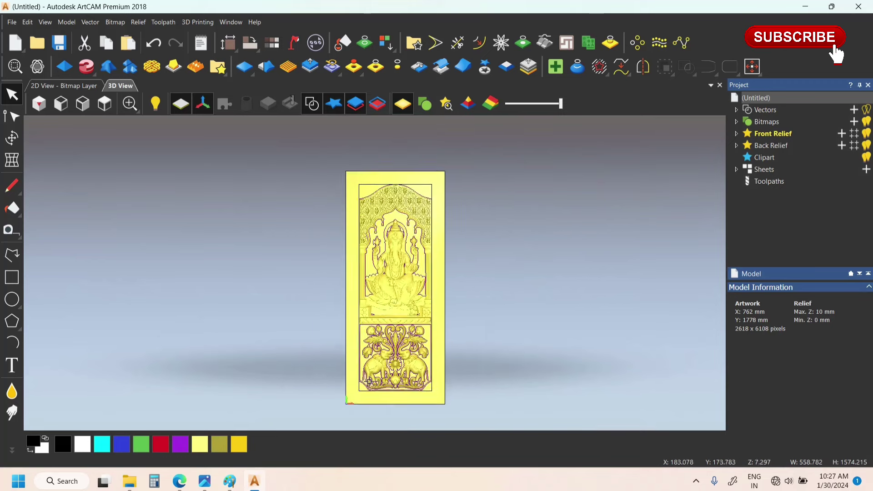
pyautogui.scroll(2, 402, 251)
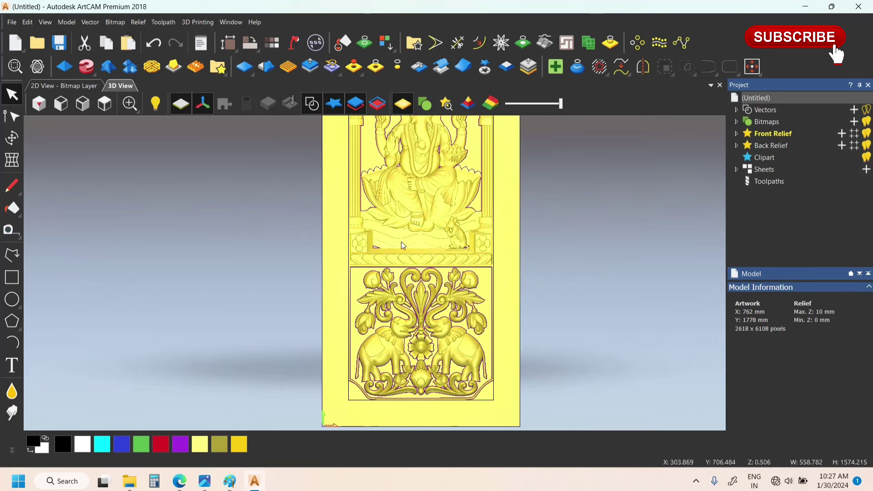
pyautogui.scroll(-3, 399, 227)
pyautogui.scroll(1, 394, 172)
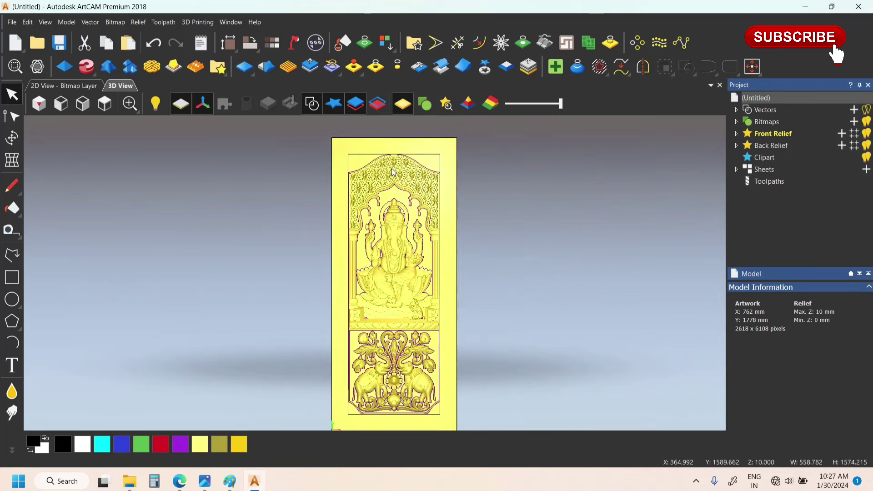
pyautogui.scroll(2, 393, 171)
pyautogui.click(391, 219)
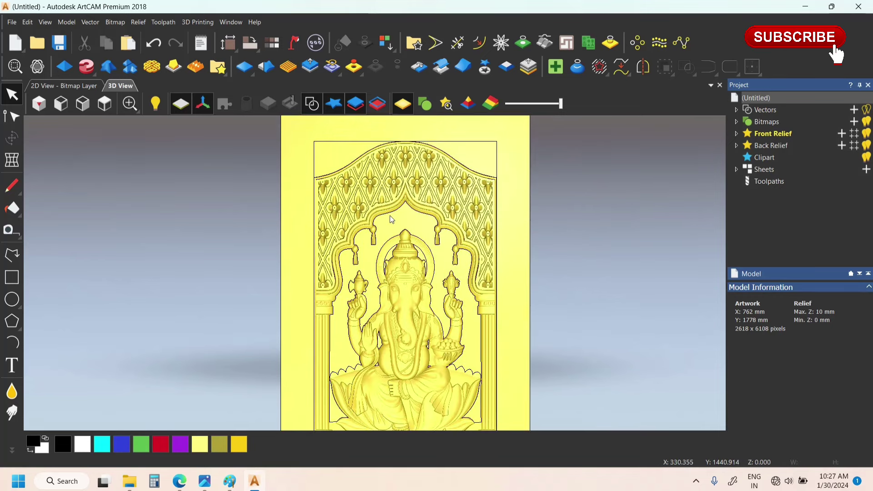
pyautogui.click(403, 219)
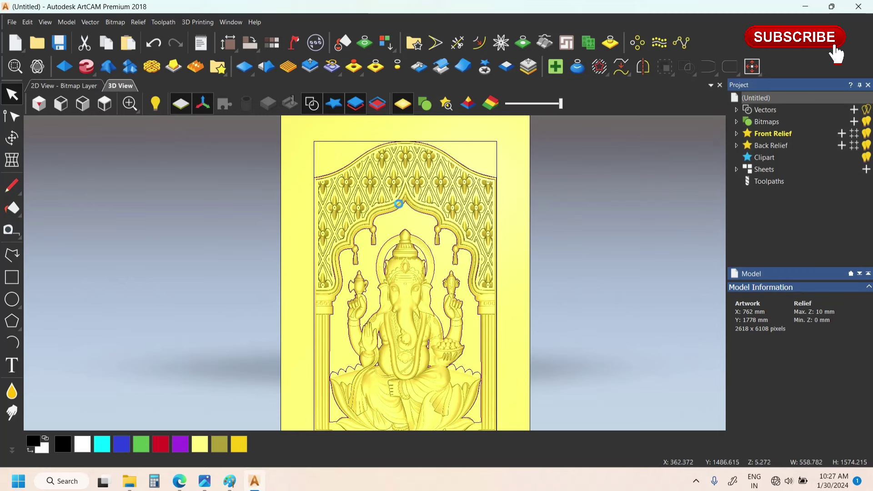
pyautogui.hotkey('ctrl', 'z')
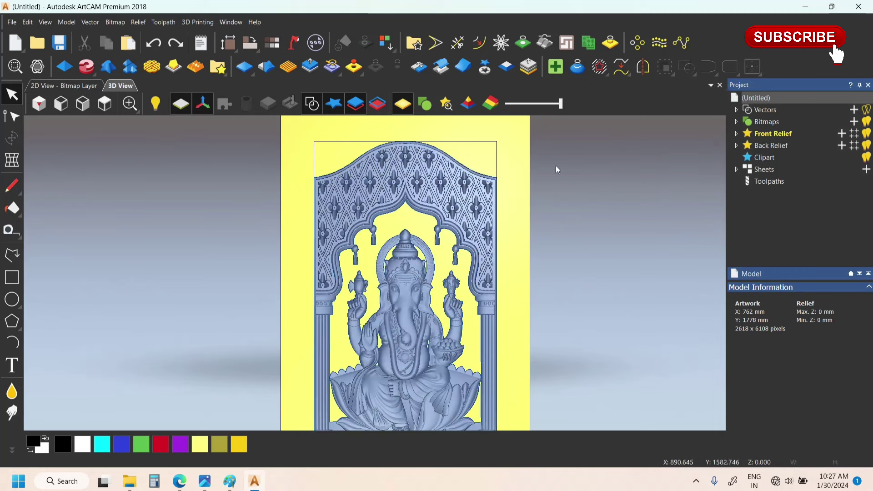
# Select the Ganesha clipart and paste it into the front relief with the Merge High combine mode
pyautogui.click(483, 193)
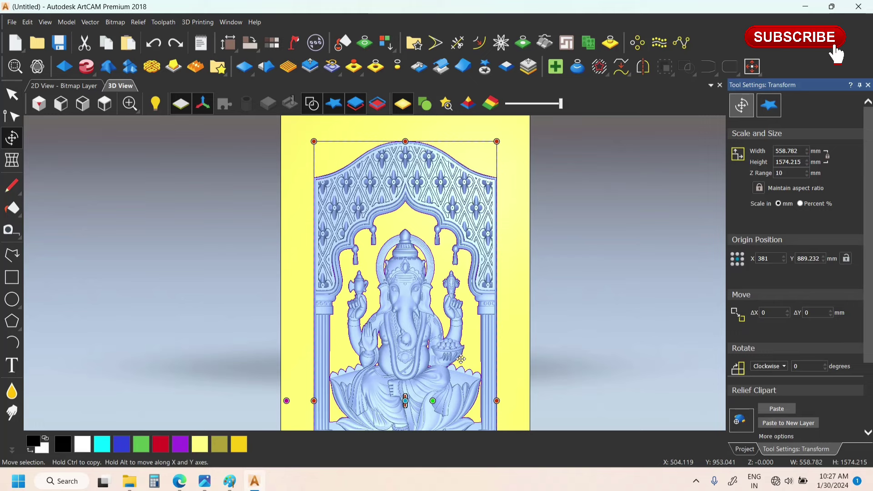
pyautogui.click(769, 108)
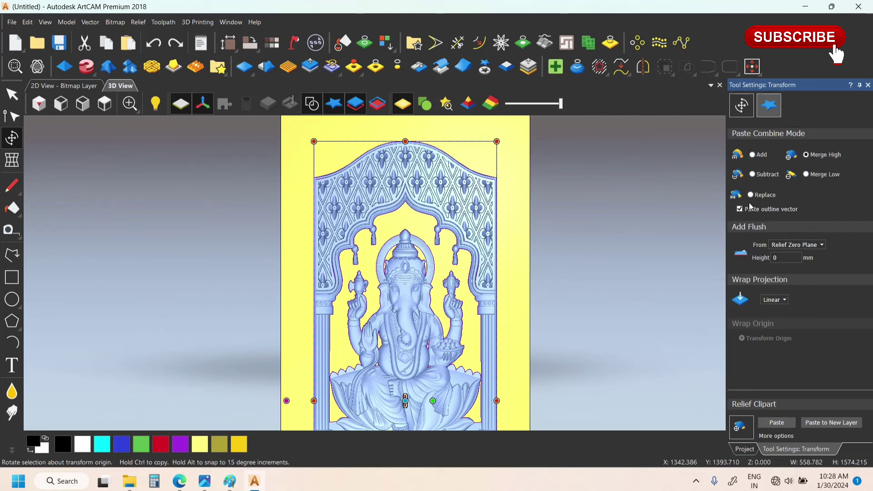
pyautogui.click(743, 111)
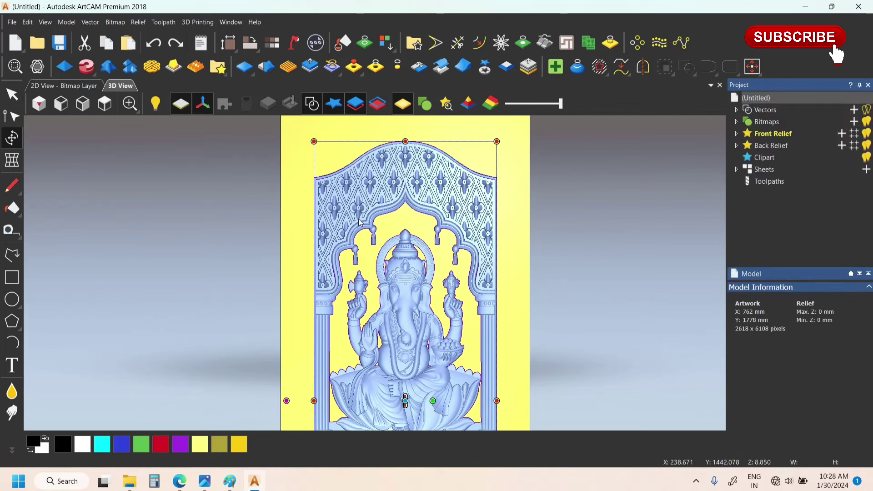
# Delete the outline vectors that were pasted along with the Ganesha relief
pyautogui.scroll(2, 395, 223)
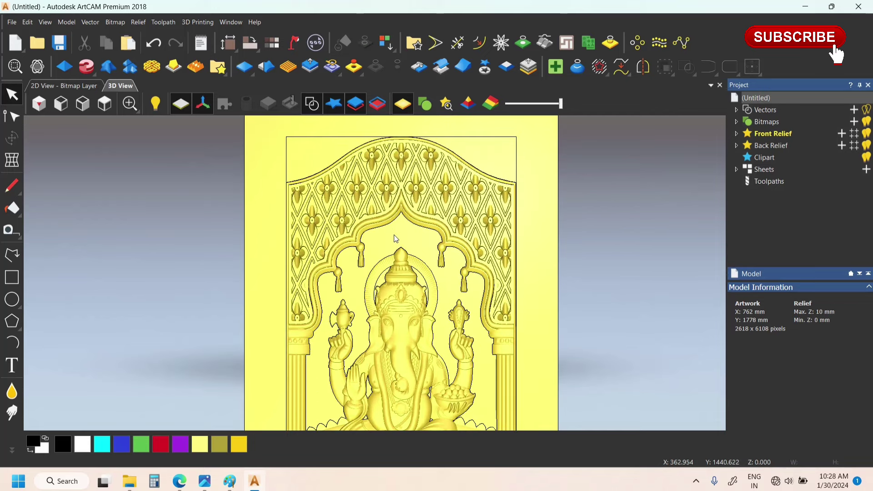
pyautogui.click(355, 222)
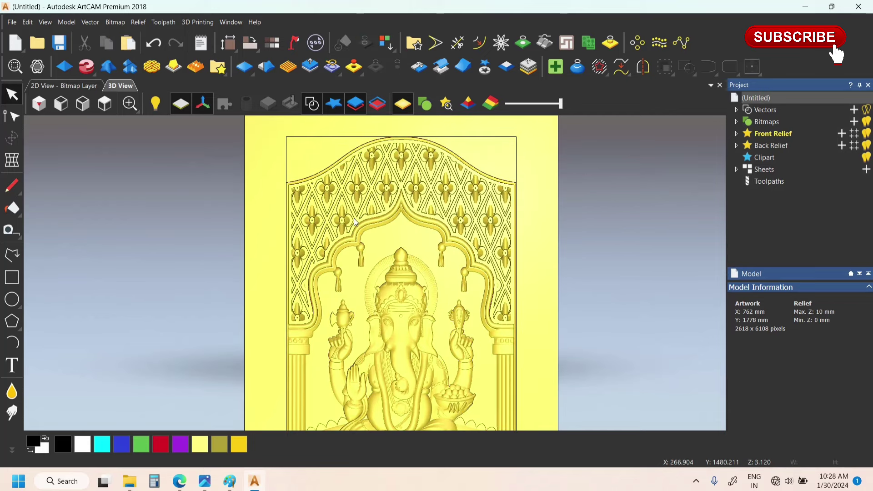
pyautogui.scroll(-2, 355, 221)
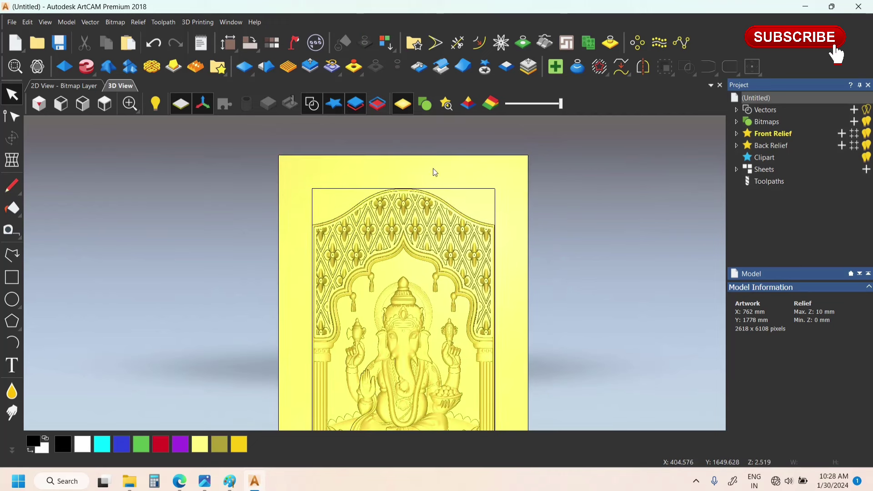
# Create smooth boundary vectors from the composite relief without a height range, and close the boundary settings
pyautogui.click(610, 43)
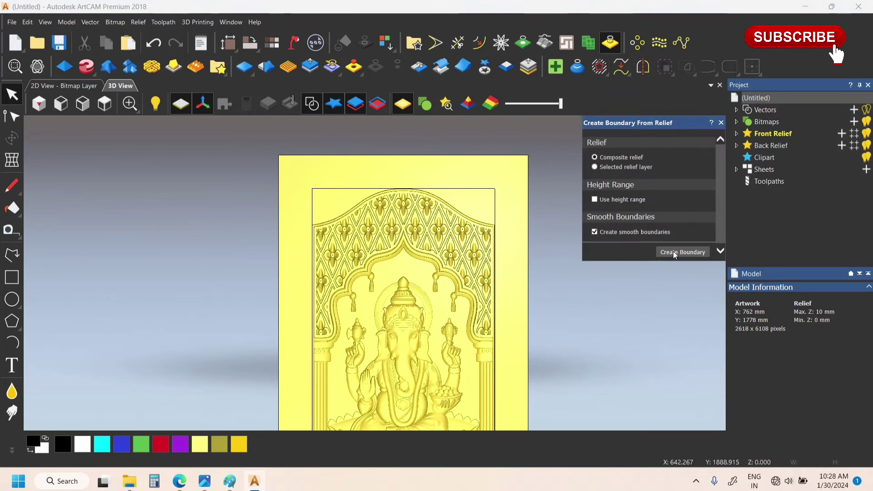
pyautogui.click(673, 253)
pyautogui.scroll(-5, 455, 257)
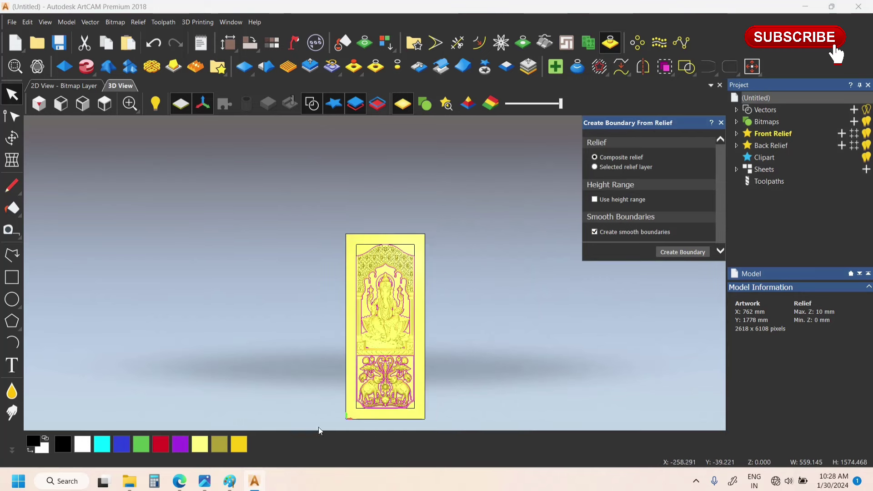
pyautogui.scroll(2, 385, 164)
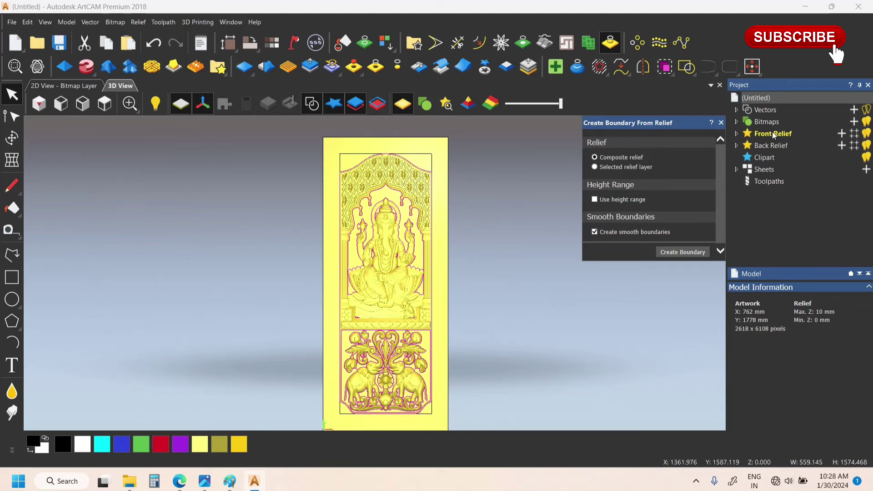
pyautogui.click(721, 123)
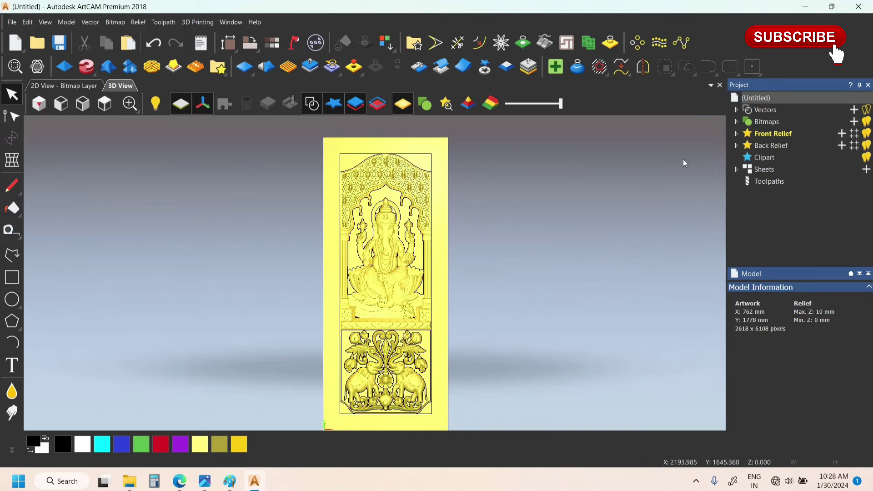
pyautogui.scroll(2, 330, 170)
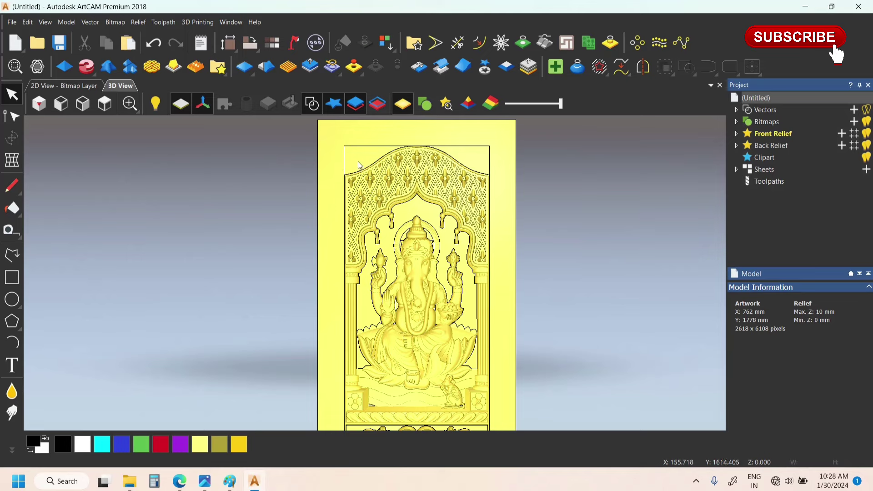
pyautogui.scroll(-5, 378, 149)
pyautogui.scroll(3, 332, 369)
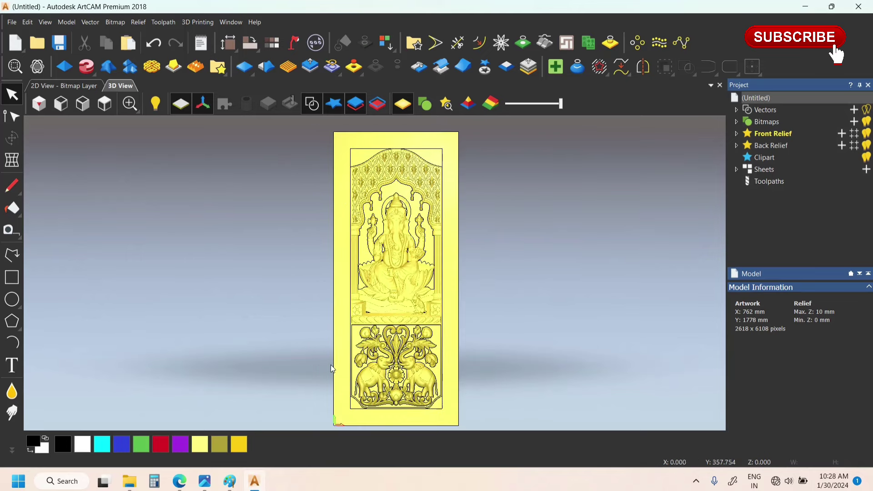
pyautogui.click(353, 148)
pyautogui.hotkey('ctrl', 'a')
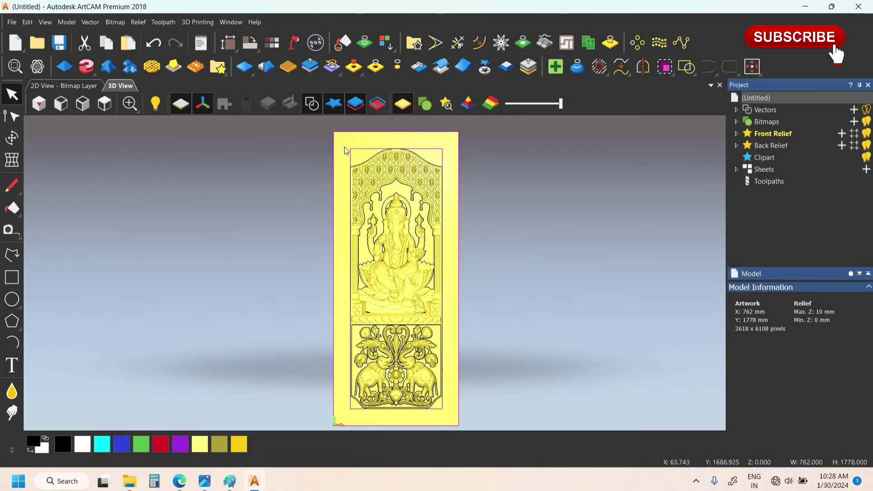
pyautogui.click(527, 176)
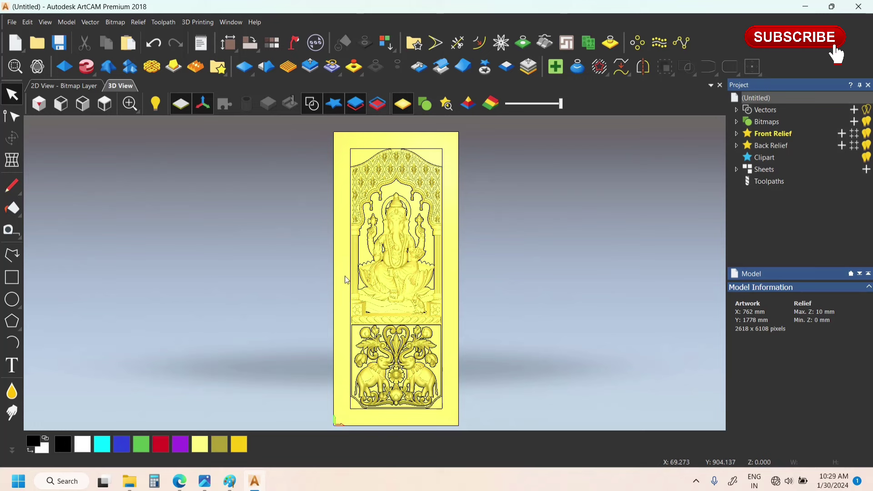
# Delete the inner rectangle around the relief and group the relief's boundary vectors
pyautogui.click(368, 168)
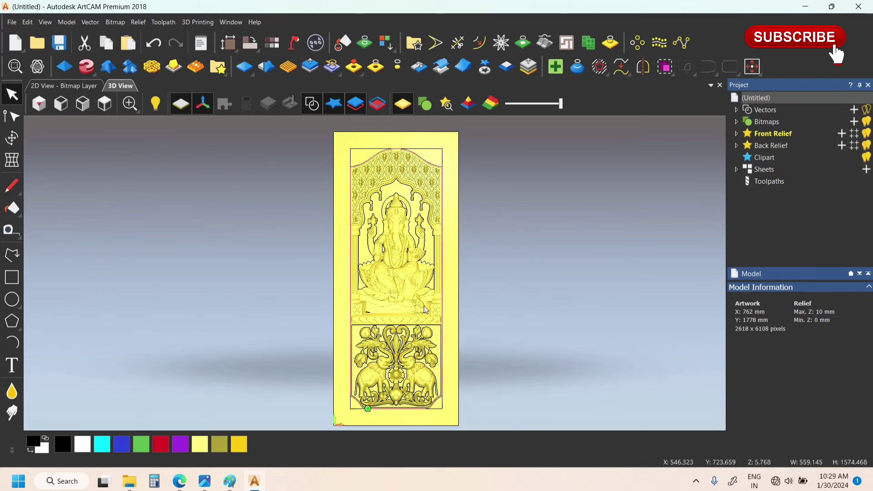
pyautogui.moveTo(278, 145); pyautogui.dragTo(553, 444)
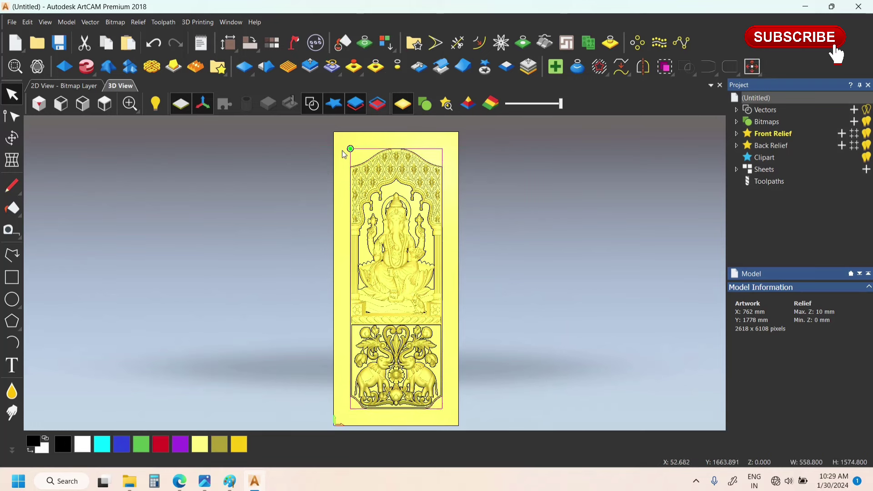
pyautogui.moveTo(317, 140); pyautogui.dragTo(524, 411)
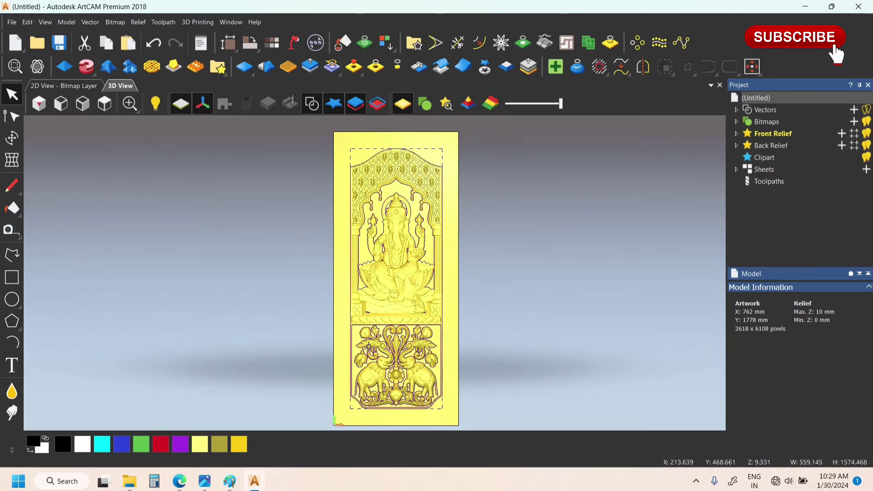
pyautogui.click(522, 202)
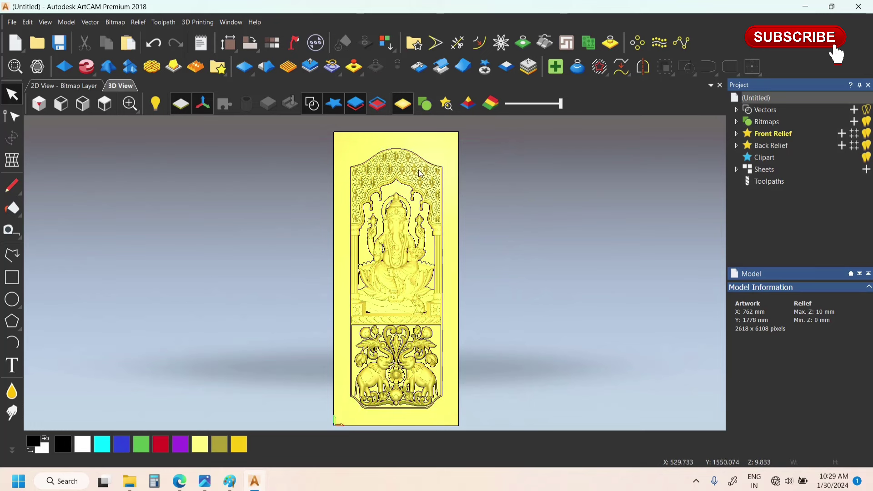
pyautogui.click(372, 159)
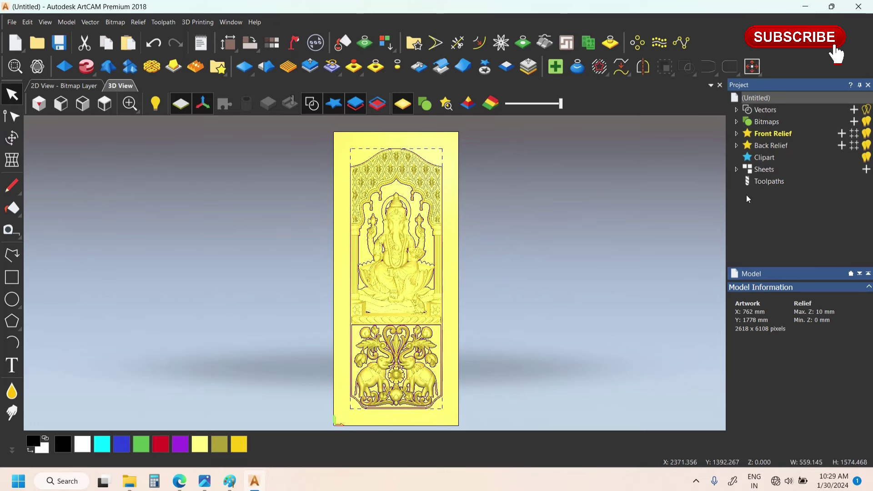
pyautogui.scroll(3, 339, 190)
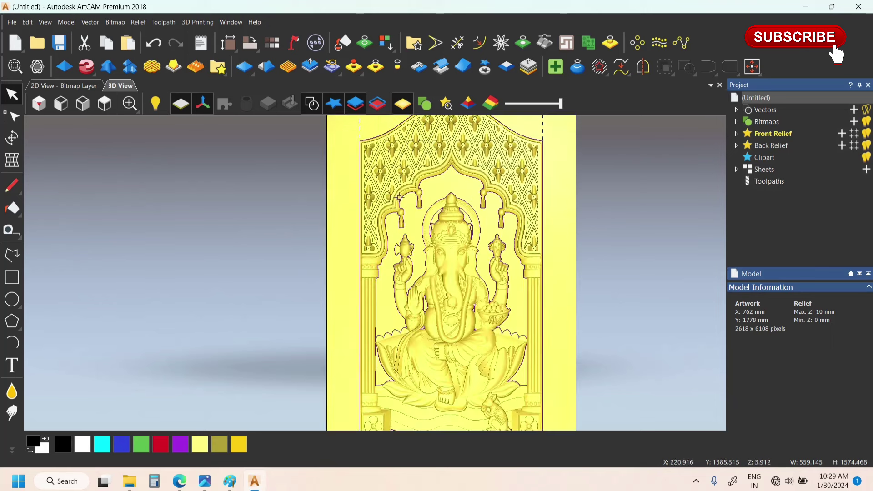
pyautogui.click(778, 181)
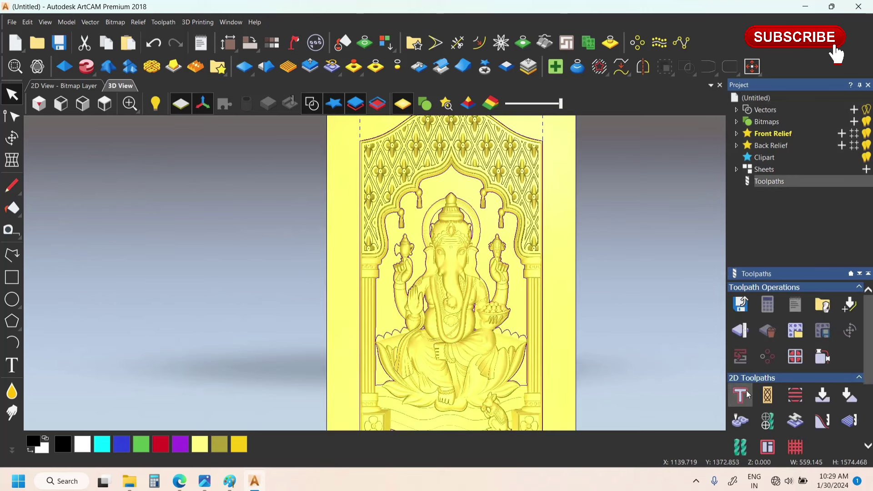
pyautogui.click(737, 373)
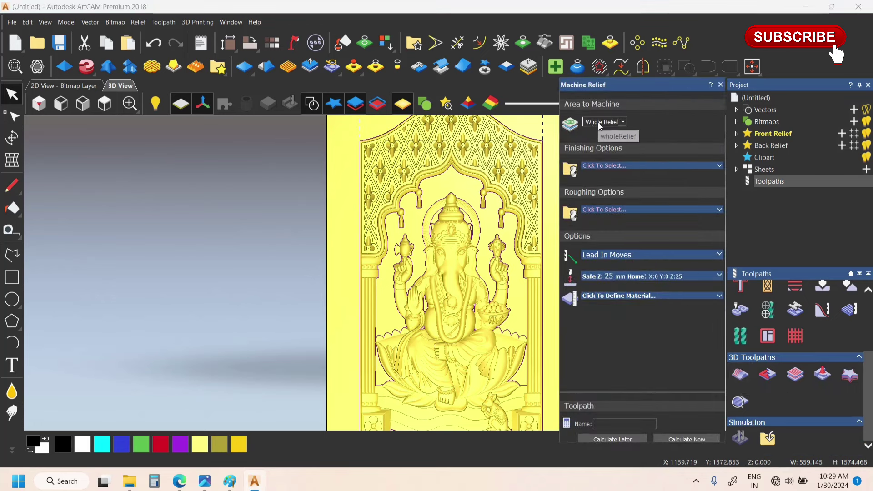
pyautogui.click(611, 123)
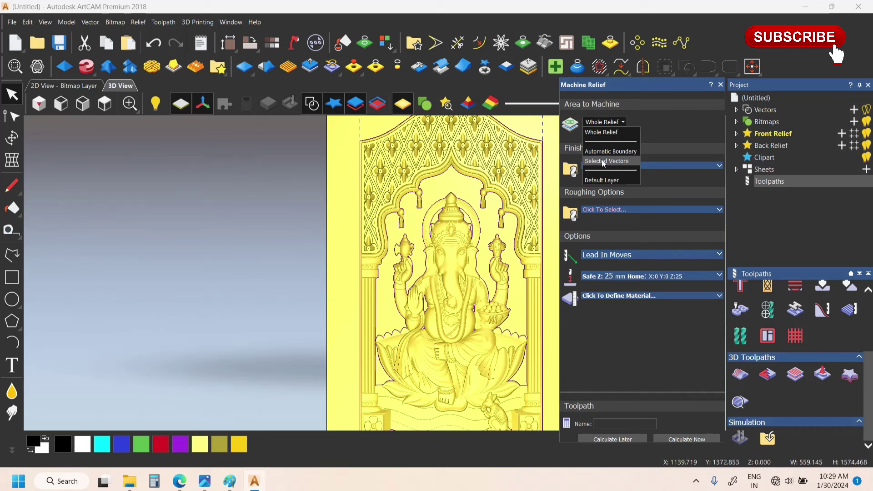
pyautogui.click(604, 161)
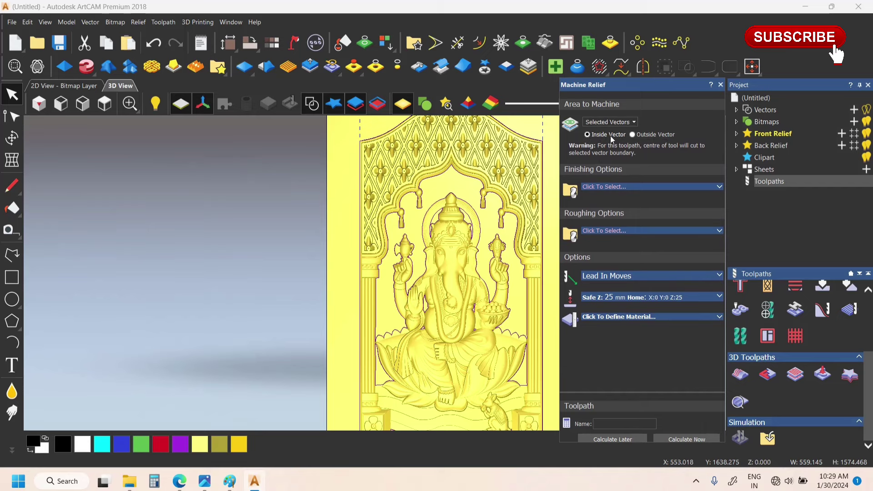
pyautogui.scroll(-4, 359, 233)
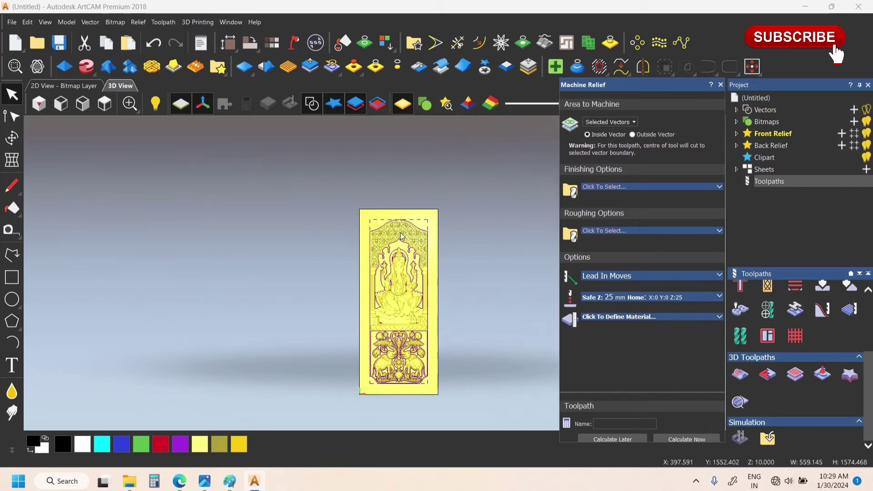
pyautogui.scroll(5, 357, 208)
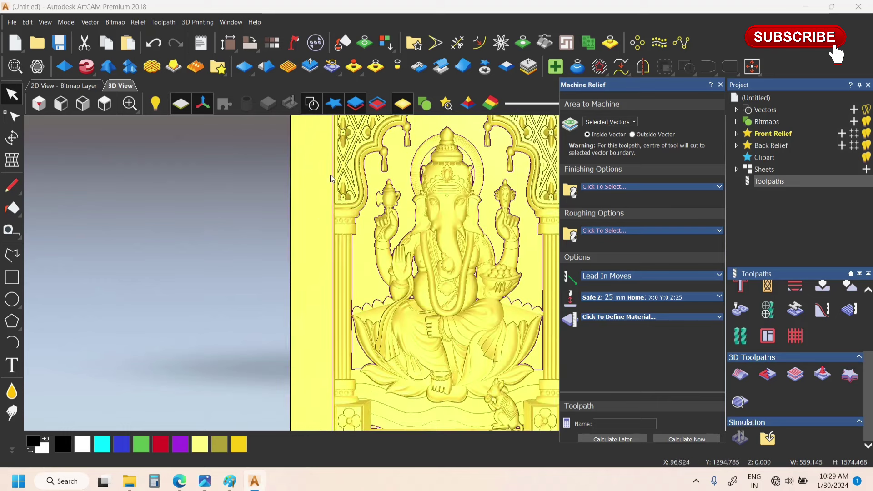
pyautogui.scroll(-1, 359, 223)
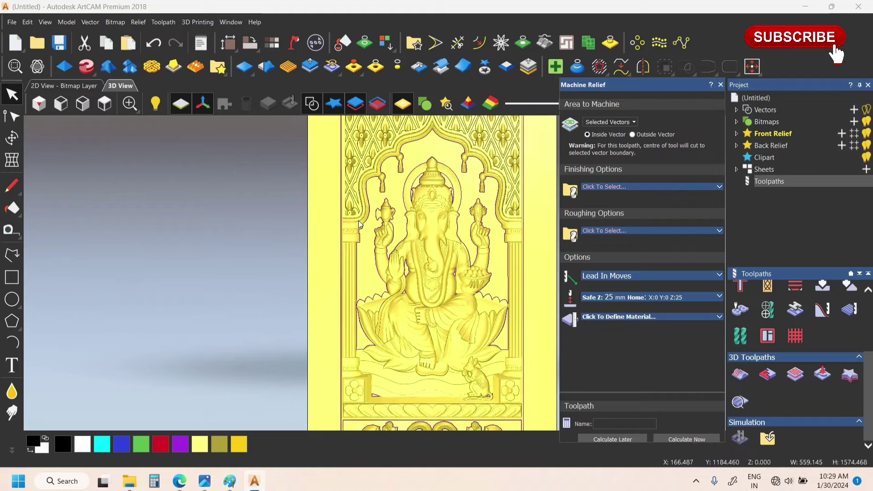
pyautogui.scroll(-1, 359, 220)
pyautogui.scroll(2, 399, 221)
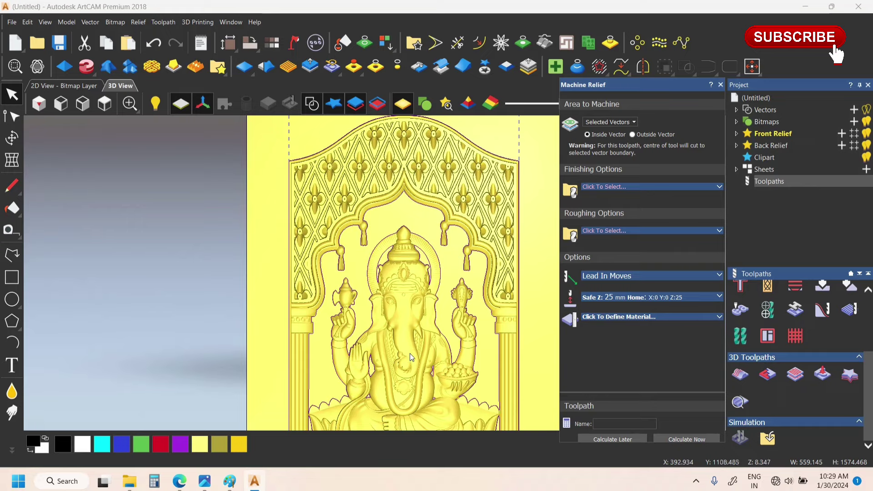
pyautogui.scroll(-3, 405, 337)
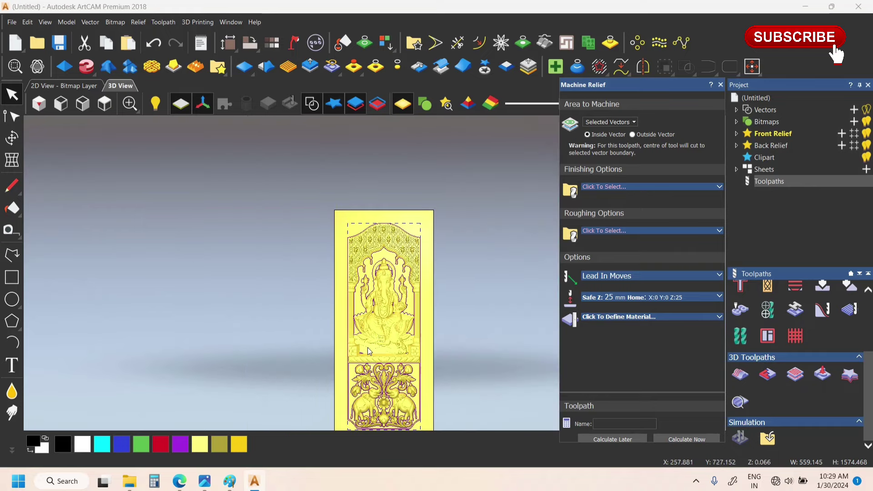
pyautogui.click(476, 253)
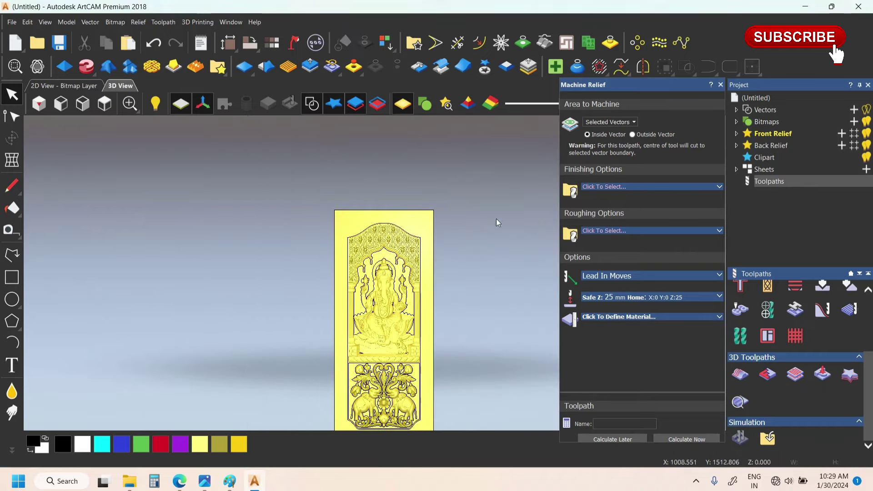
pyautogui.click(720, 85)
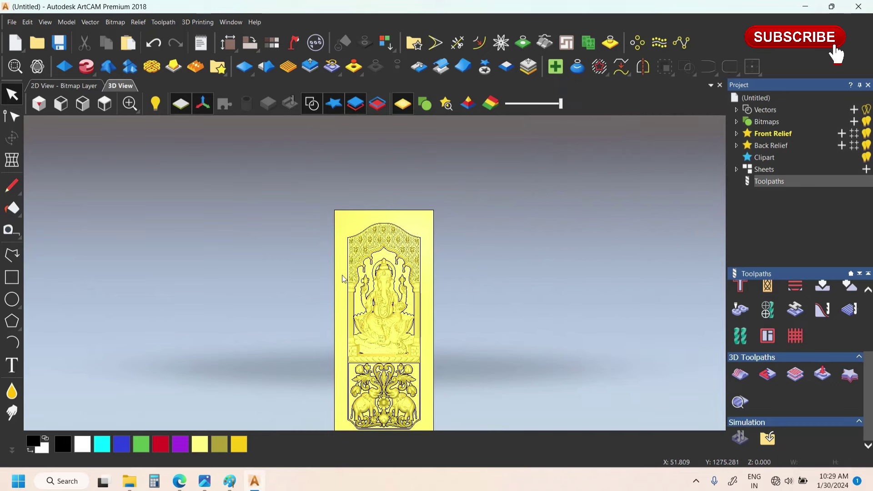
# Ungroup all of the relief's boundary vectors and clear the selection
pyautogui.click(364, 254)
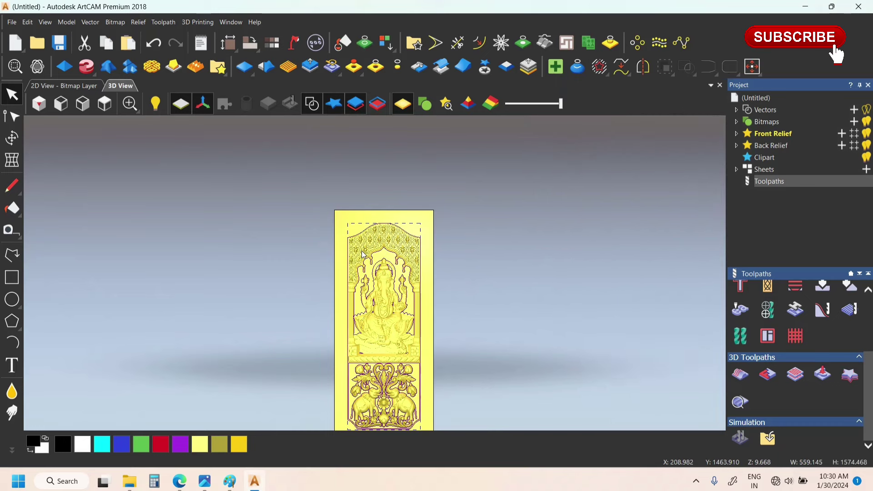
pyautogui.scroll(-3, 366, 269)
pyautogui.scroll(4, 375, 300)
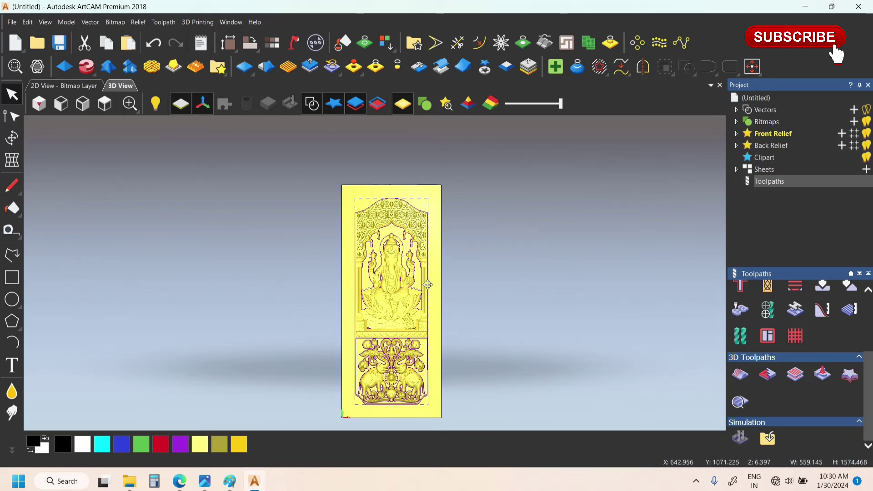
pyautogui.click(369, 264)
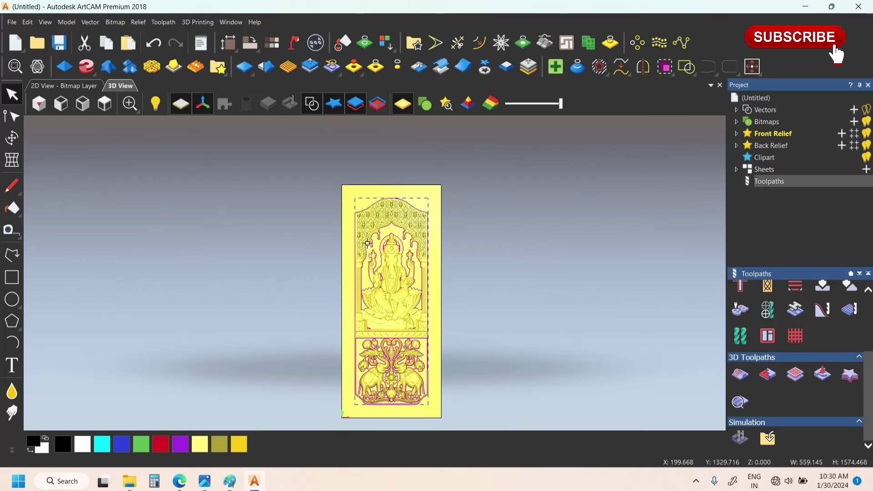
pyautogui.click(460, 238)
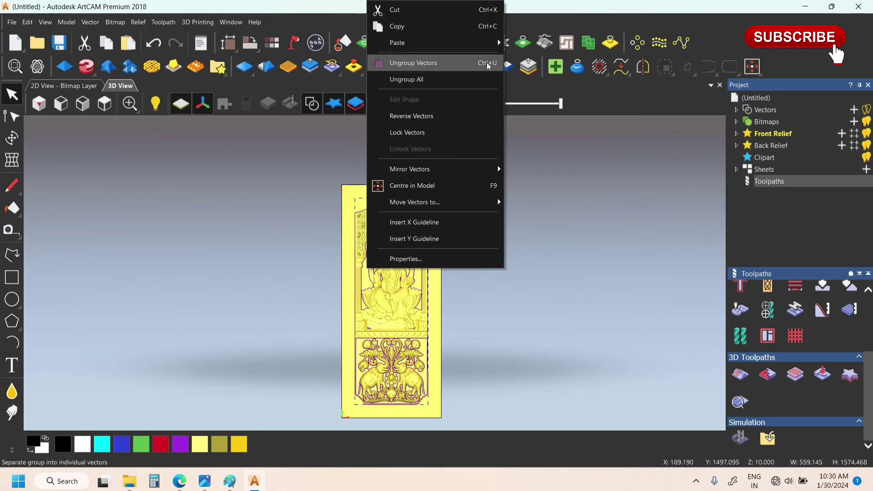
pyautogui.click(422, 80)
pyautogui.scroll(3, 392, 242)
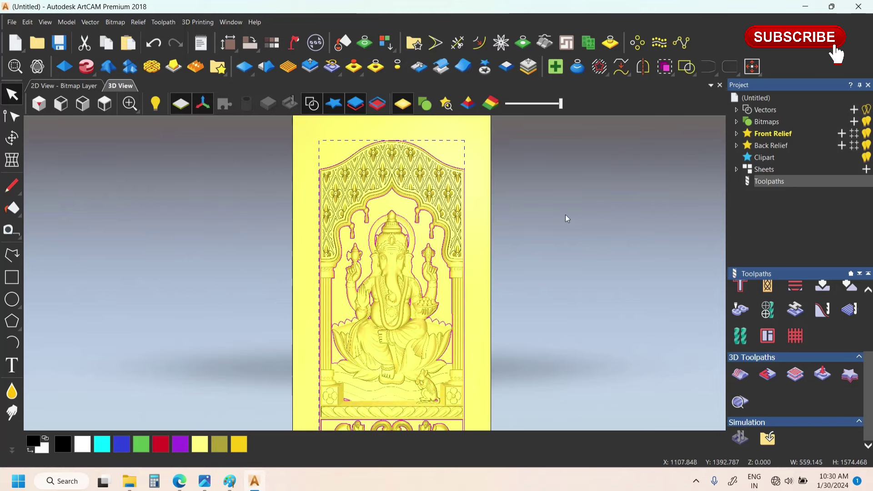
pyautogui.click(563, 198)
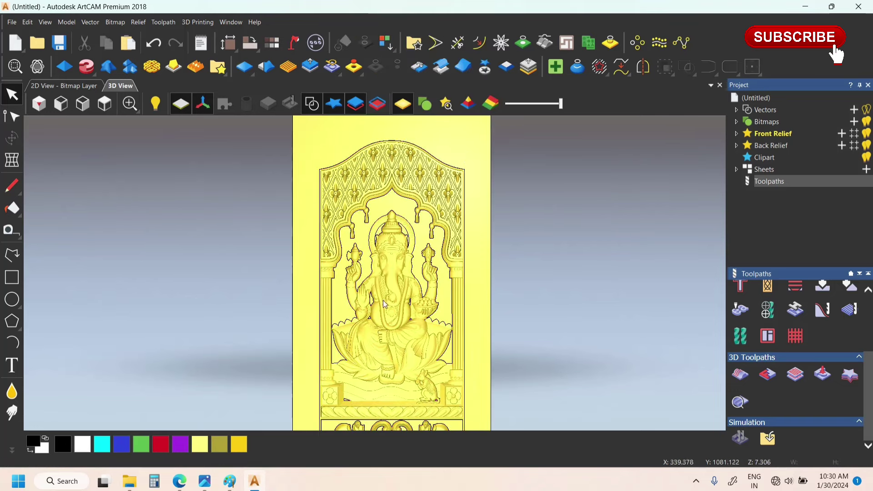
# Examine the ungrouped boundary vectors around the mouse at Ganesha's feet, checking the small vector beside its tail
pyautogui.scroll(5, 367, 413)
pyautogui.scroll(2, 345, 288)
pyautogui.scroll(-5, 399, 365)
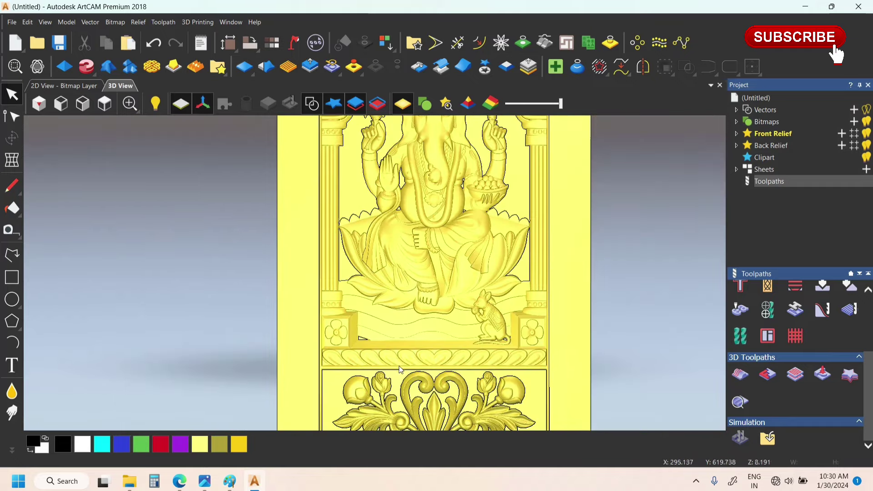
pyautogui.scroll(5, 474, 348)
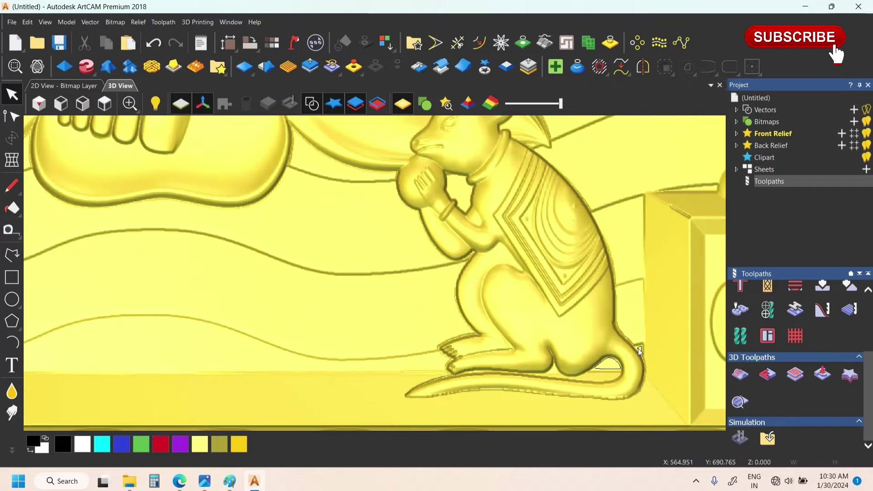
pyautogui.click(662, 372)
pyautogui.scroll(-5, 468, 291)
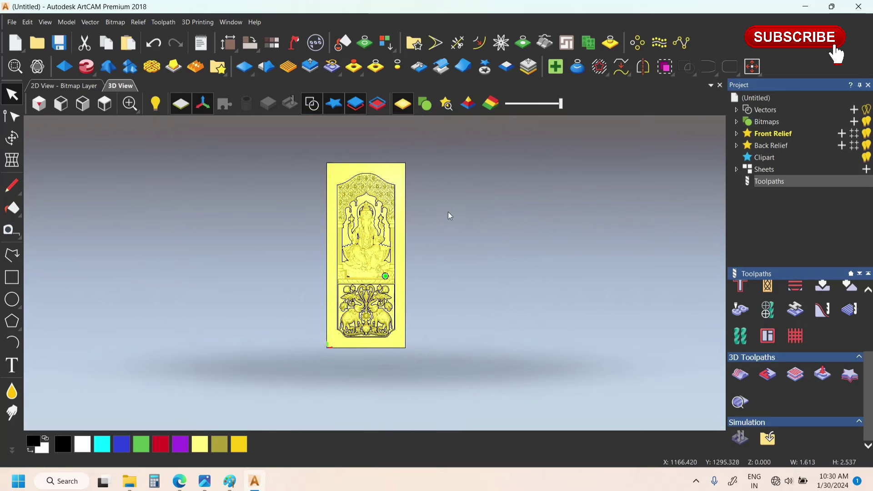
pyautogui.click(438, 257)
# Select the relief's outer boundary vector and start a Machine Relief toolpath with Selected Vectors as the area to machine
pyautogui.scroll(2, 346, 186)
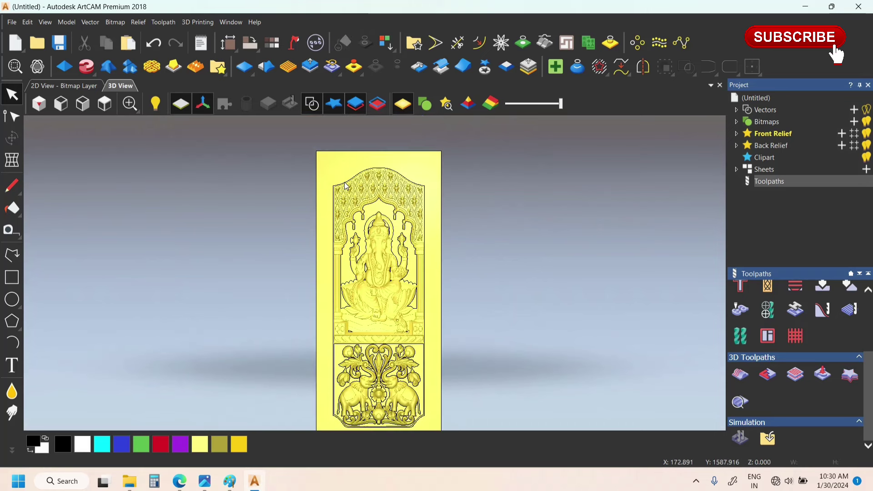
pyautogui.click(344, 181)
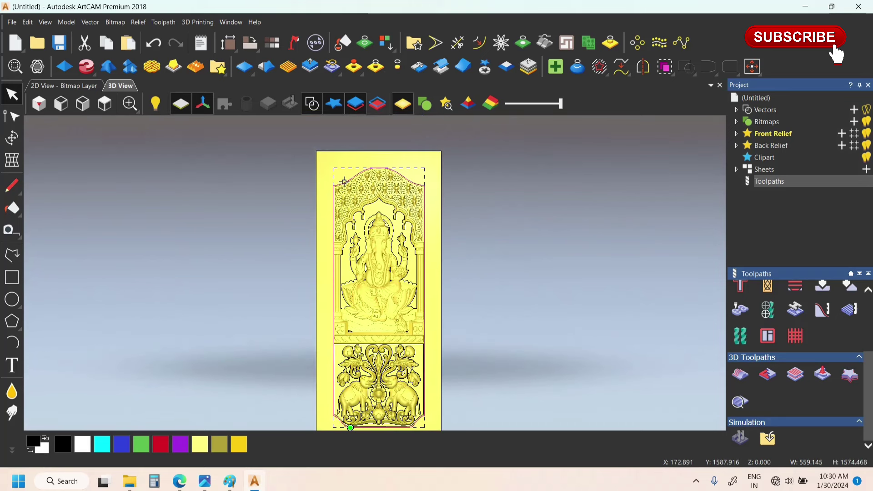
pyautogui.click(748, 372)
pyautogui.click(599, 122)
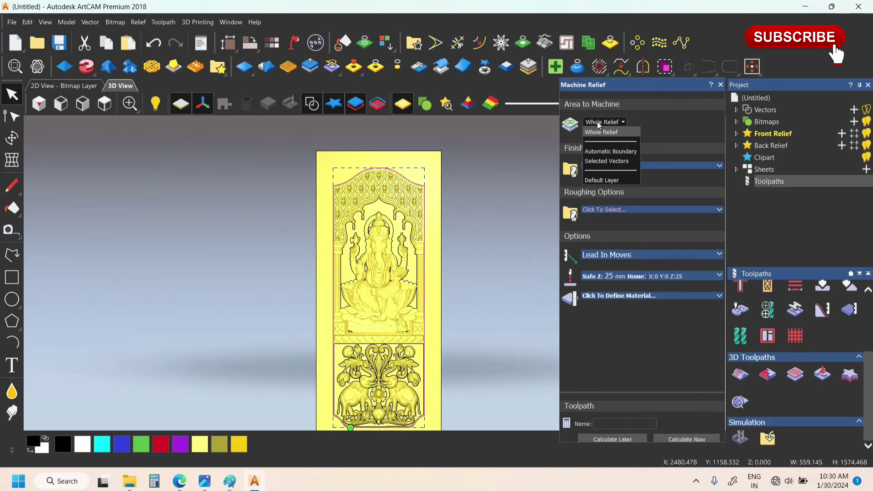
pyautogui.click(605, 162)
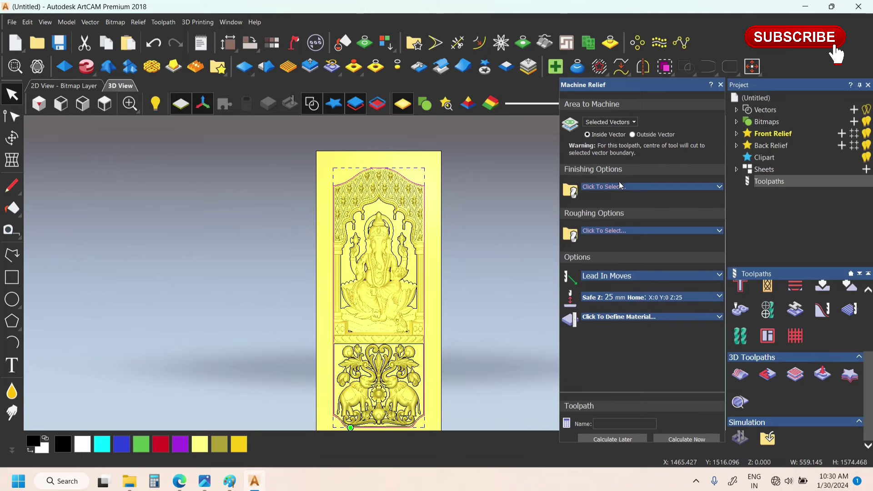
# Choose the Ball Nose 5 mm tool from 3D Finishing as the finishing tool and set its stepover to 0.6 mm
pyautogui.click(620, 190)
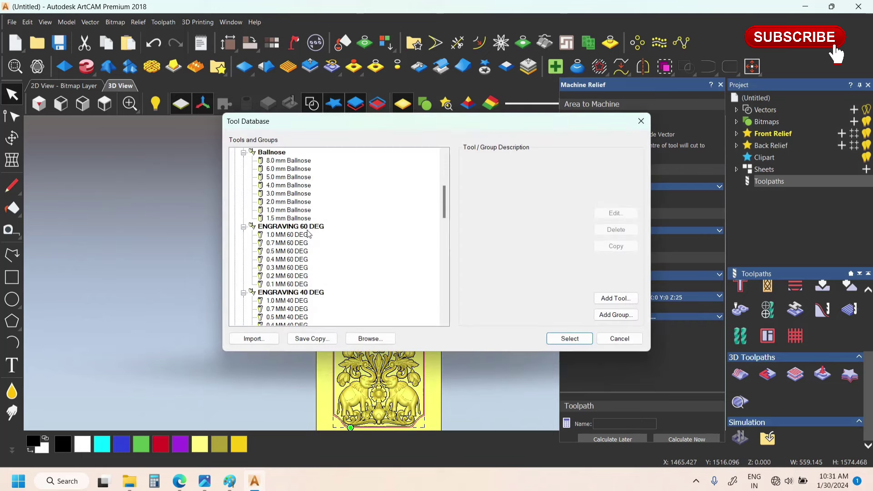
pyautogui.scroll(-20, 308, 233)
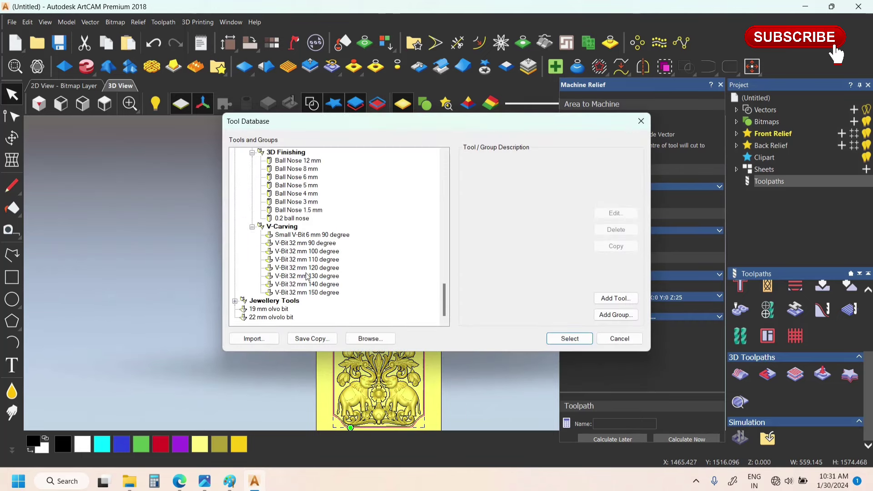
pyautogui.click(297, 169)
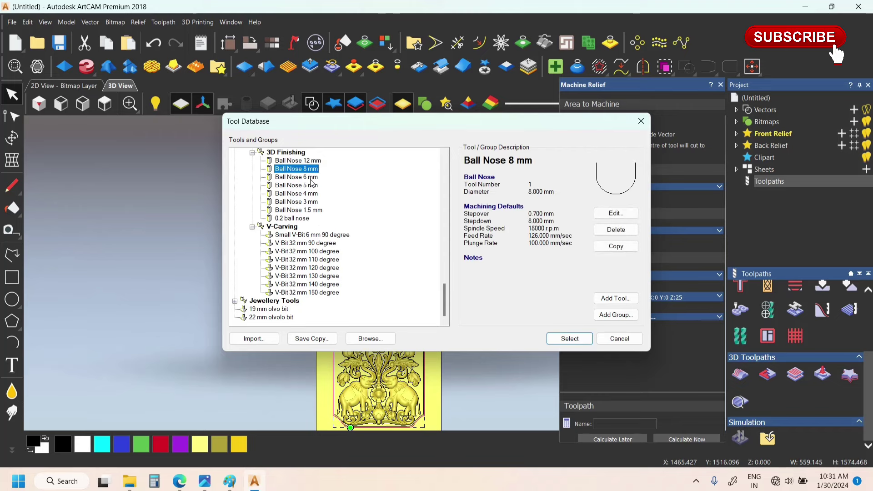
pyautogui.click(309, 185)
pyautogui.click(574, 338)
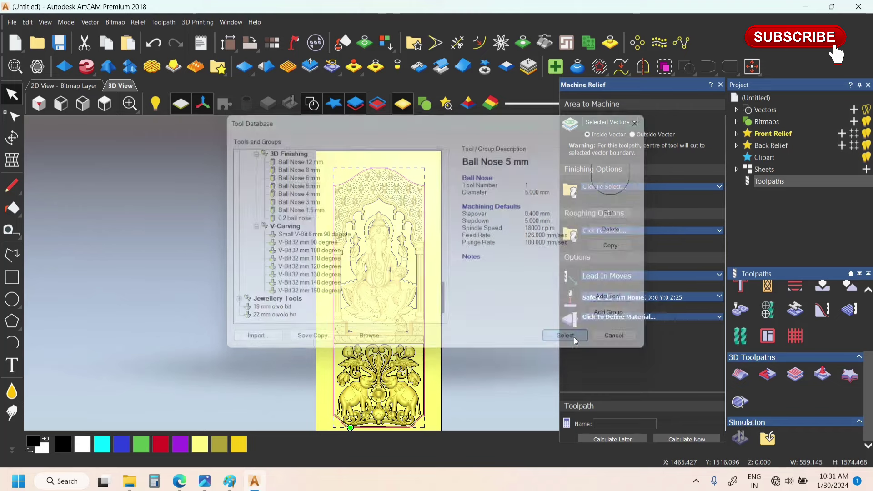
pyautogui.click(637, 187)
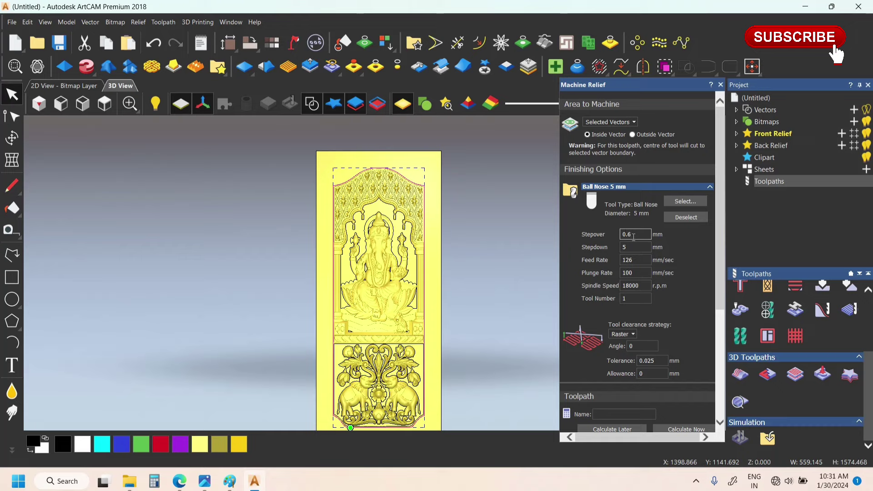
pyautogui.scroll(3, 357, 244)
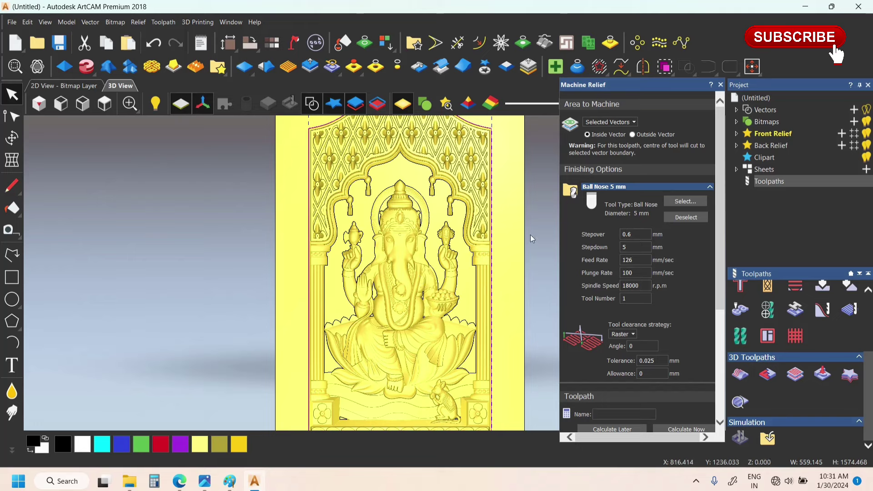
pyautogui.scroll(-4, 657, 263)
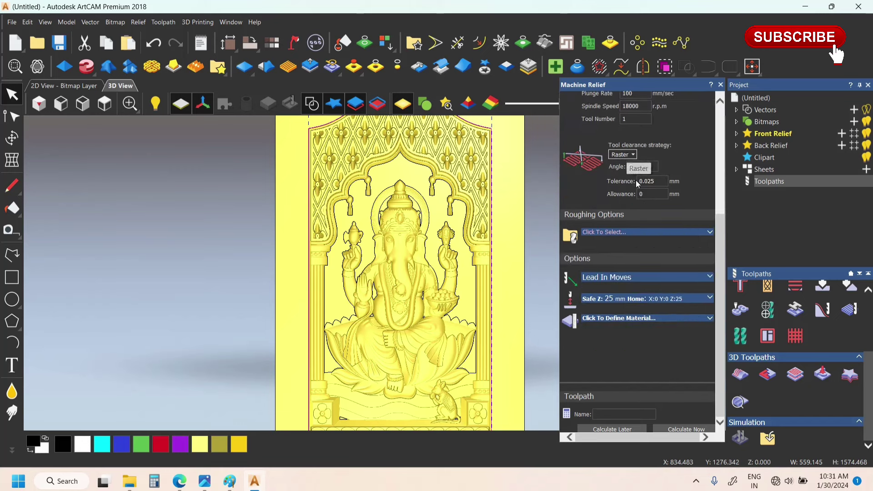
pyautogui.scroll(-6, 445, 316)
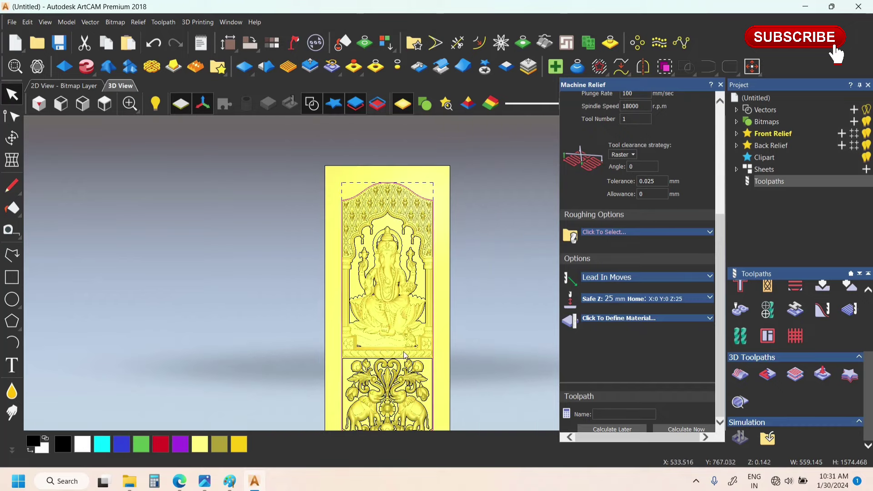
pyautogui.scroll(2, 358, 369)
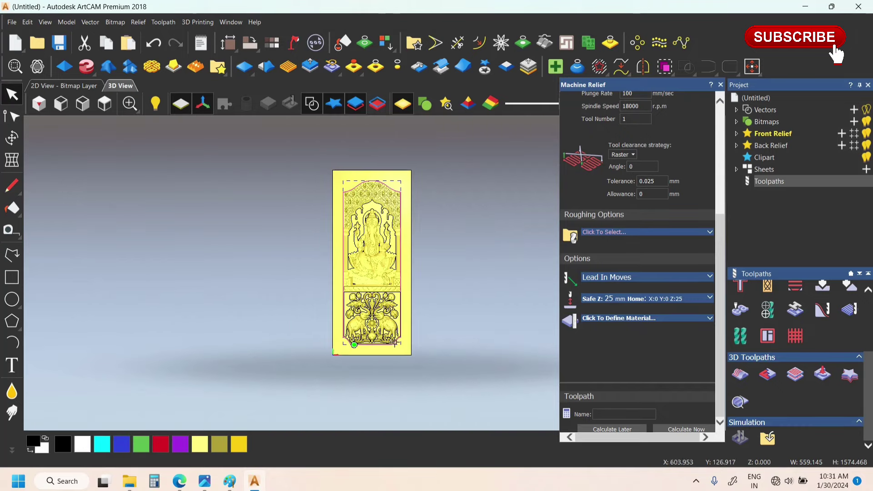
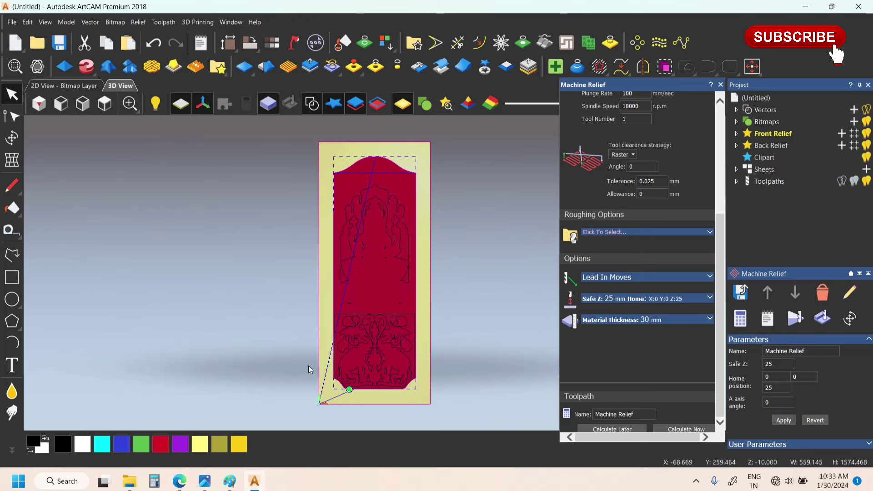
# Switch to Paint, sketch a rectangular tool-travel path with direction arrows and a labelled height mark above the stepped profile, and return to ArtCAM
pyautogui.click(230, 481)
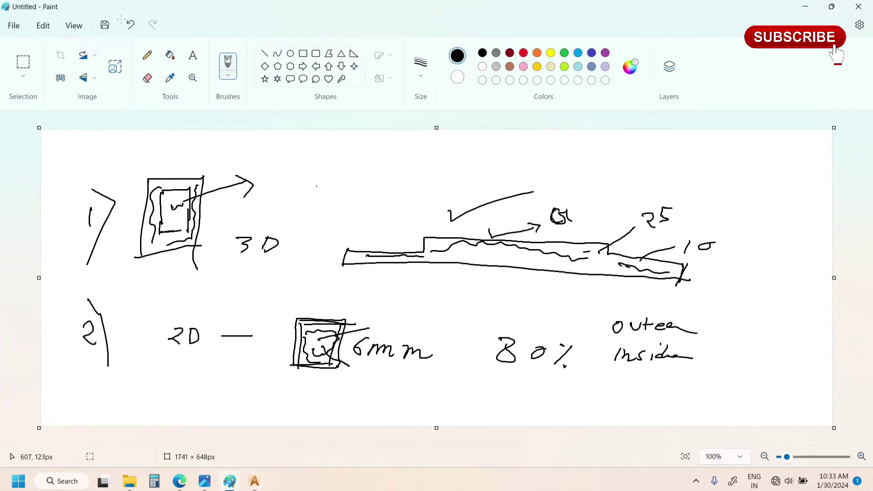
pyautogui.moveTo(320, 167)
pyautogui.mouseDown()
pyautogui.moveTo(313, 193)
pyautogui.moveTo(343, 202)
pyautogui.moveTo(331, 197)
pyautogui.moveTo(446, 199)
pyautogui.mouseUp()
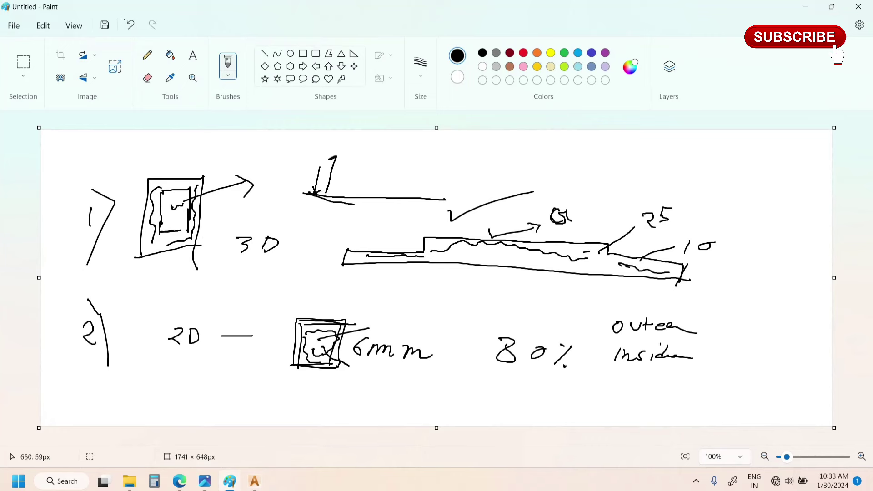
pyautogui.moveTo(337, 155); pyautogui.dragTo(429, 160)
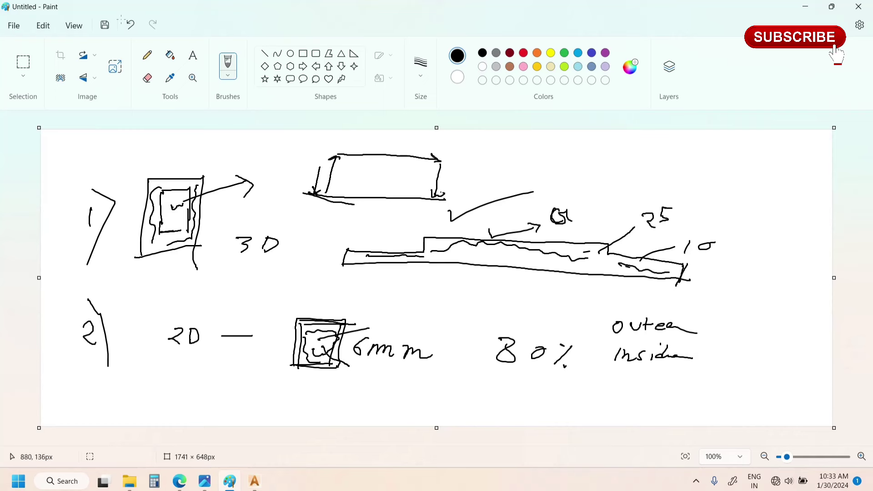
pyautogui.moveTo(381, 160)
pyautogui.mouseDown()
pyautogui.moveTo(367, 189)
pyautogui.moveTo(389, 193)
pyautogui.mouseUp()
pyautogui.moveTo(401, 175); pyautogui.dragTo(417, 180)
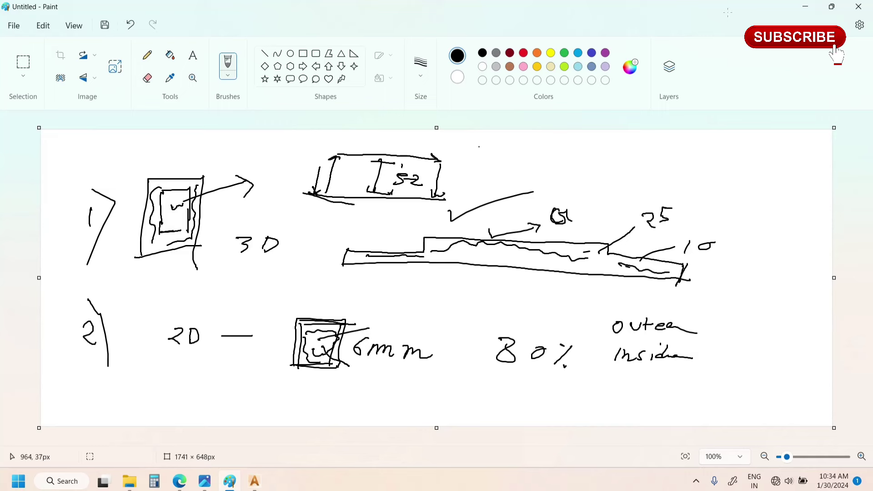
pyautogui.click(503, 154)
pyautogui.moveTo(478, 153)
pyautogui.mouseDown()
pyautogui.moveTo(495, 165)
pyautogui.moveTo(523, 151)
pyautogui.mouseUp()
pyautogui.click(541, 165)
pyautogui.click(805, 6)
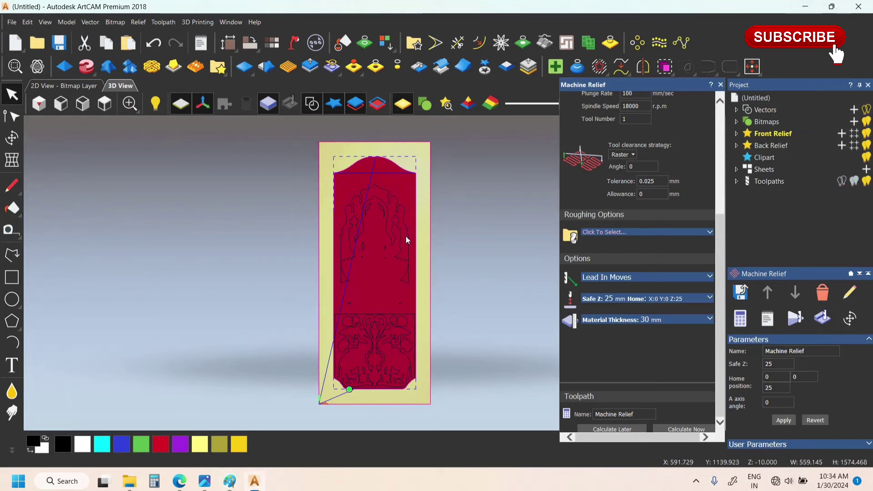
# Close the Machine Relief settings and simulate the Machine Relief toolpath over the whole model at Standard resolution, with the block from 0 to -30 mm
pyautogui.click(721, 85)
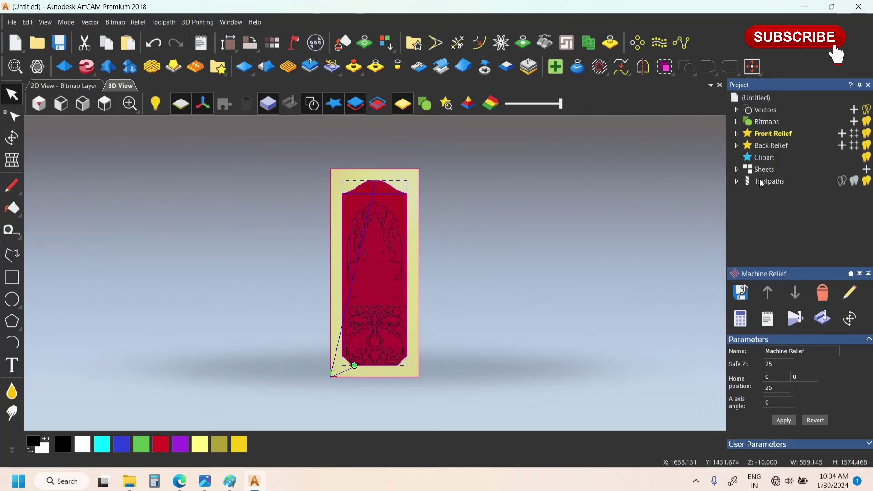
pyautogui.click(736, 181)
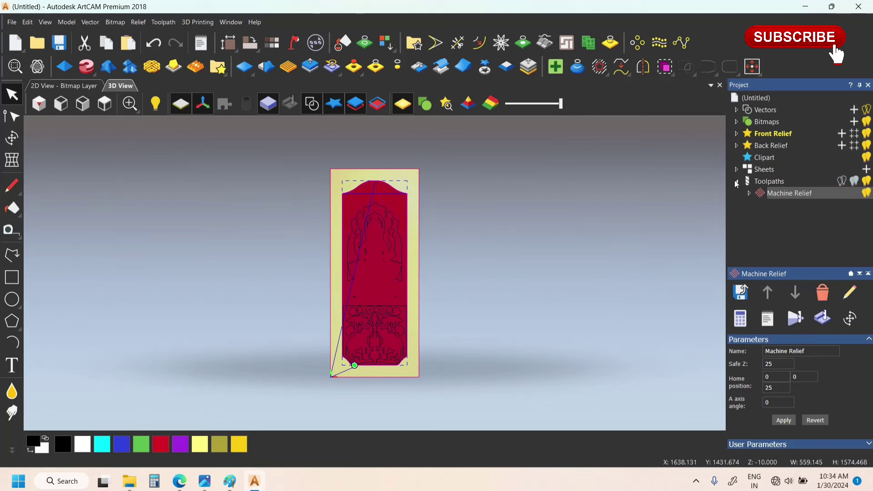
pyautogui.click(828, 319)
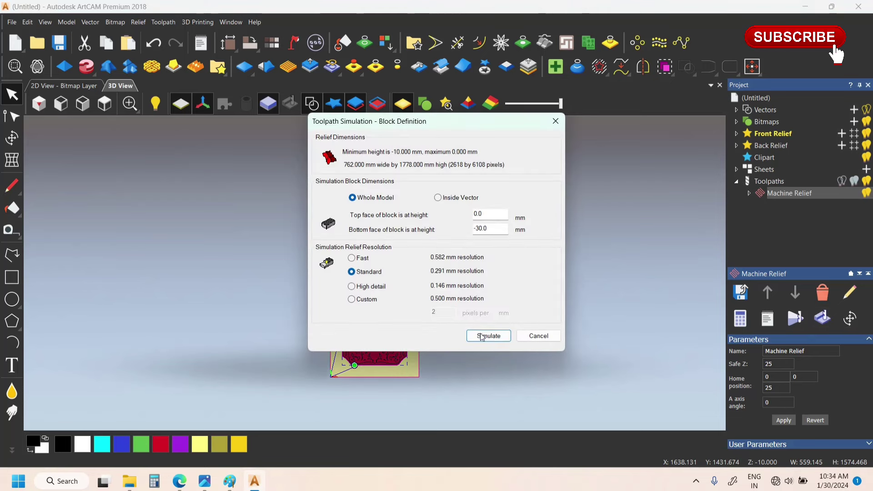
pyautogui.click(478, 334)
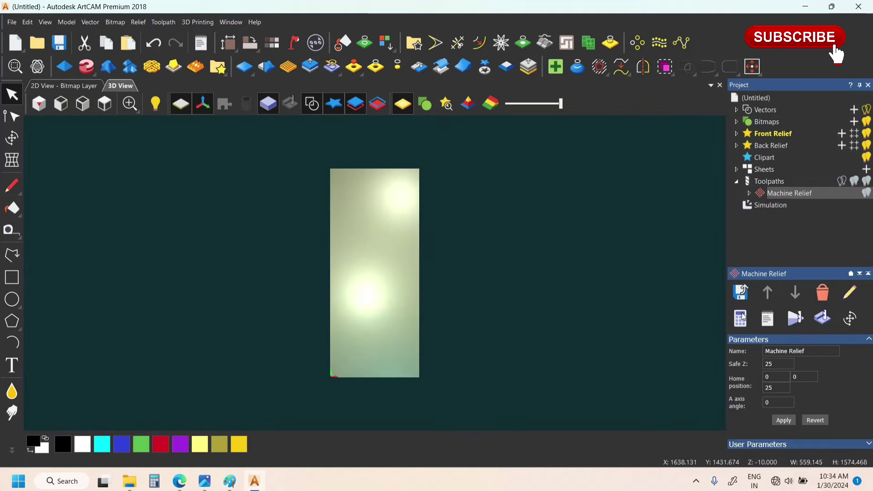
pyautogui.click(796, 318)
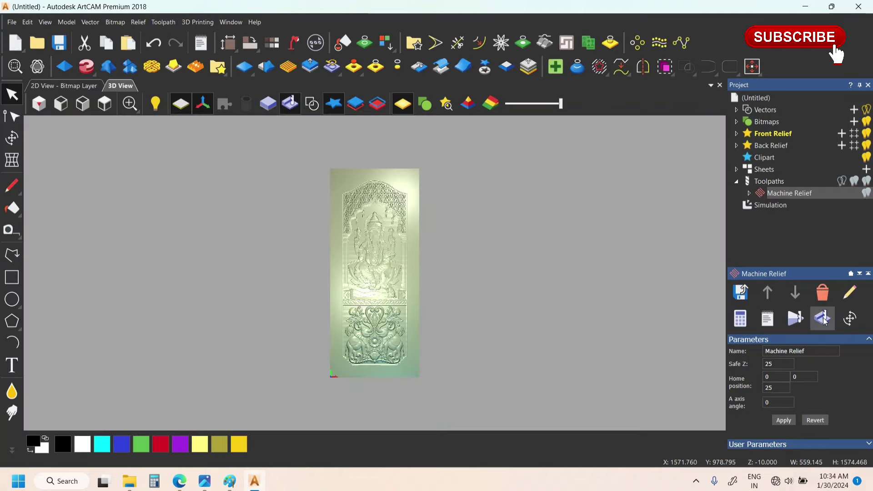
# Examine the simulated carving from the elephants at the base up to Ganesha's figure and the lattice arch, from several angles
pyautogui.scroll(6, 358, 322)
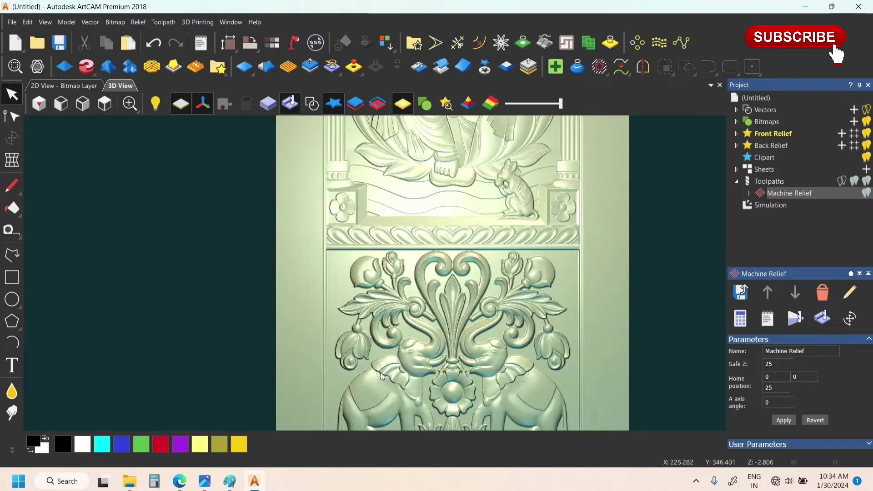
pyautogui.moveTo(634, 334); pyautogui.dragTo(460, 214)
pyautogui.scroll(-5, 416, 184)
pyautogui.scroll(1, 374, 168)
pyautogui.scroll(3, 373, 167)
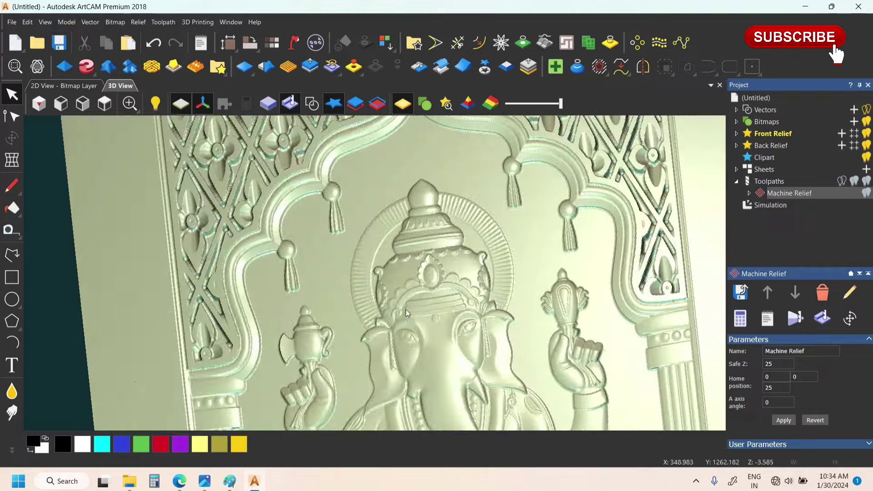
pyautogui.moveTo(358, 367); pyautogui.dragTo(435, 299)
pyautogui.scroll(-5, 435, 299)
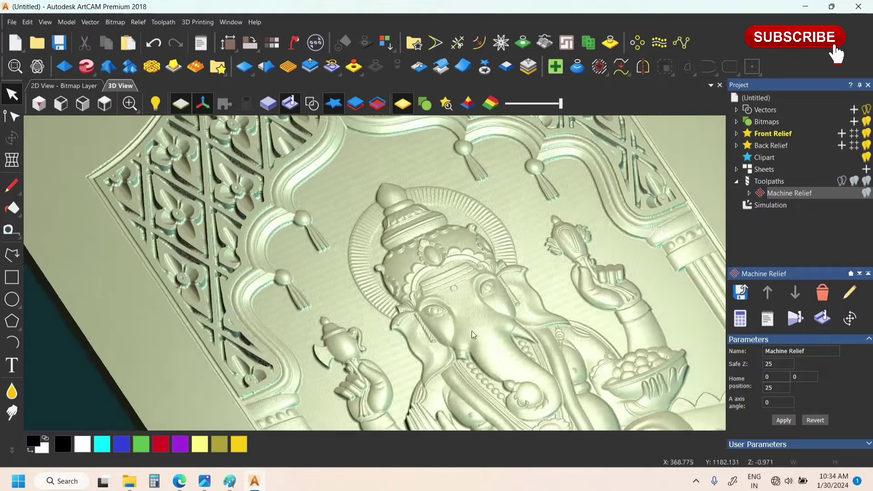
pyautogui.scroll(4, 407, 340)
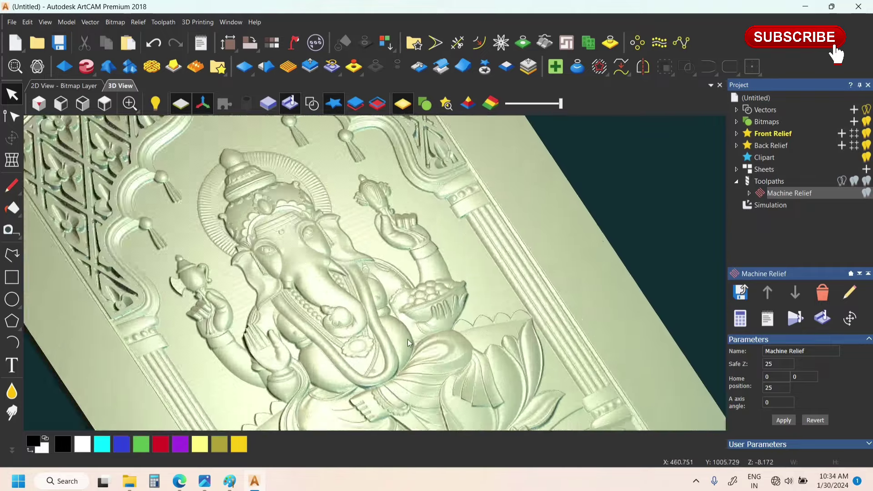
pyautogui.scroll(-2, 224, 234)
# Inspect the raster tool marks around Ganesha's eyes and forehead up close, and check the whole simulated panel from above
pyautogui.scroll(5, 248, 200)
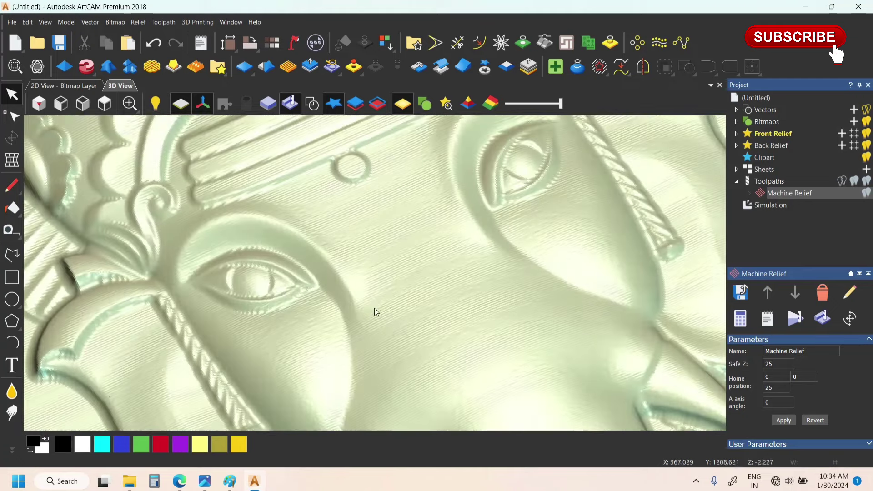
pyautogui.scroll(3, 296, 325)
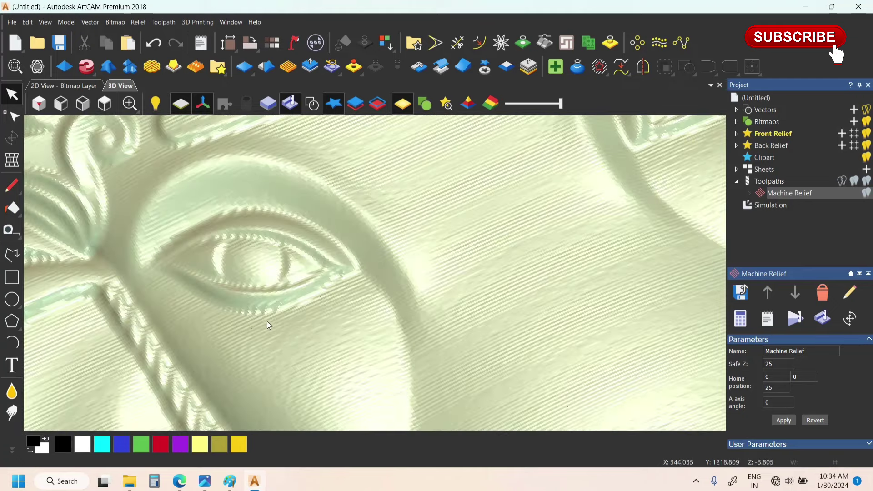
pyautogui.scroll(-3, 297, 297)
pyautogui.moveTo(296, 296); pyautogui.dragTo(451, 243)
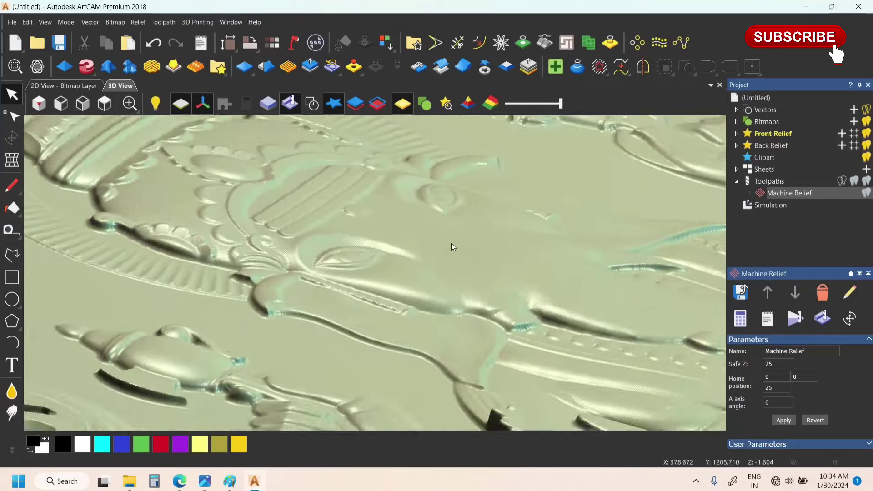
pyautogui.scroll(3, 432, 271)
pyautogui.scroll(3, 297, 282)
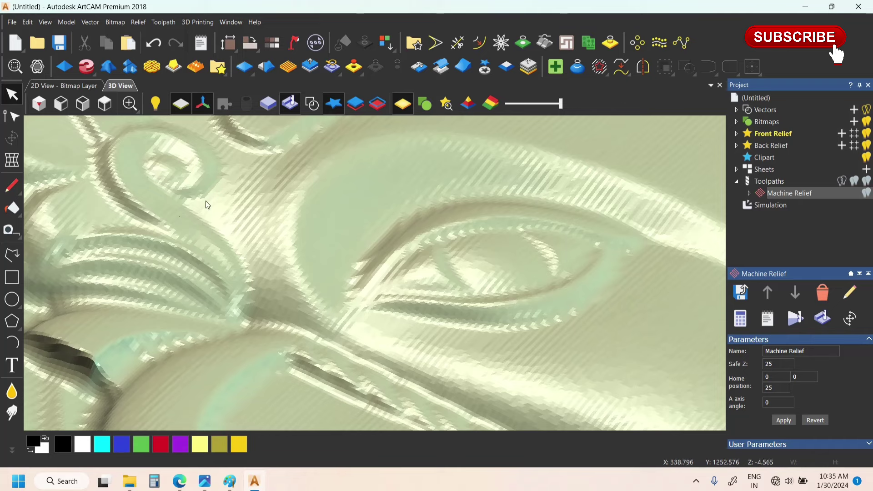
pyautogui.scroll(-3, 206, 201)
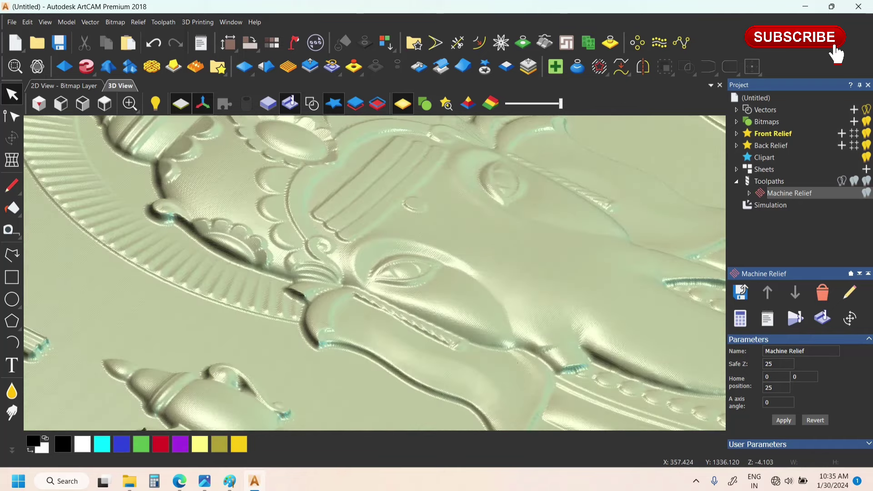
pyautogui.click(105, 104)
pyautogui.scroll(5, 389, 223)
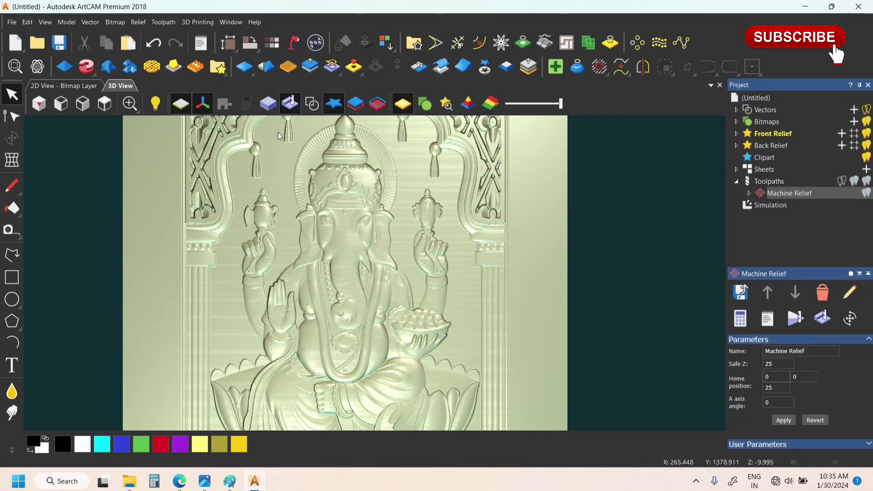
pyautogui.click(105, 104)
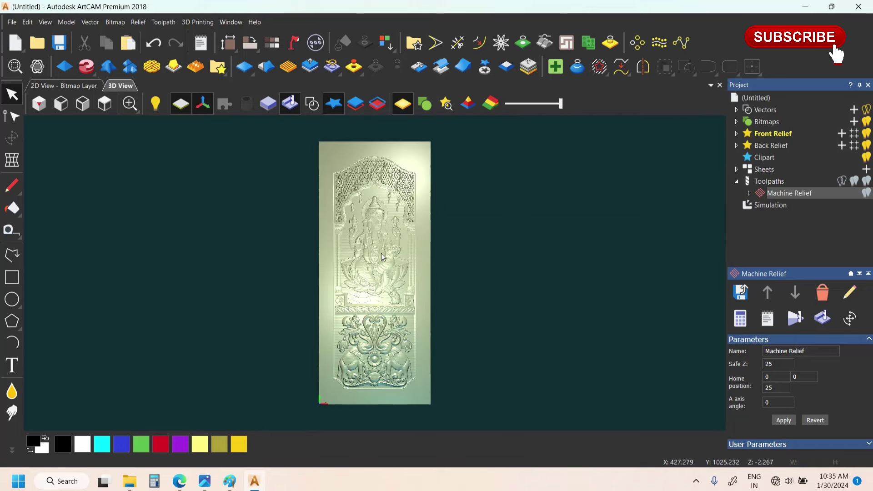
pyautogui.scroll(2, 322, 192)
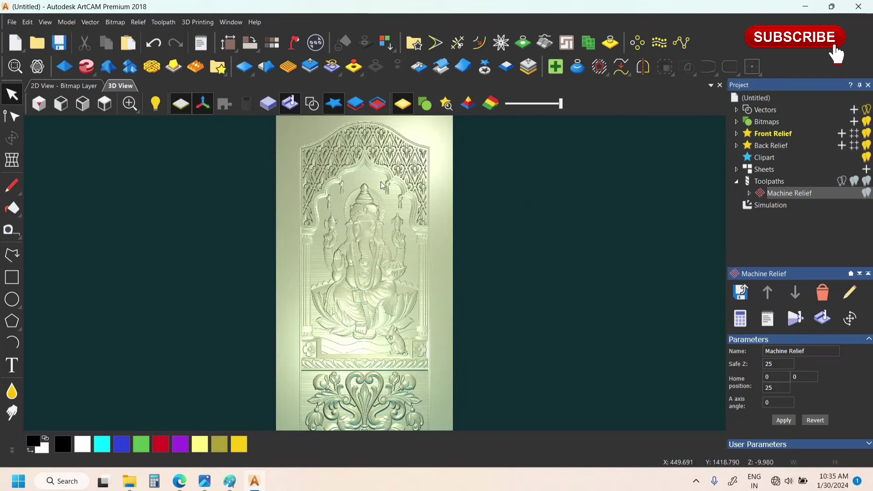
# Save the Ball Nose 5 mm finishing toolpath as "ganesh 3d 5mm" in G-Code (mm) (*.tap) format to the TOOLPATH folder
pyautogui.click(741, 292)
pyautogui.doubleClick(528, 331)
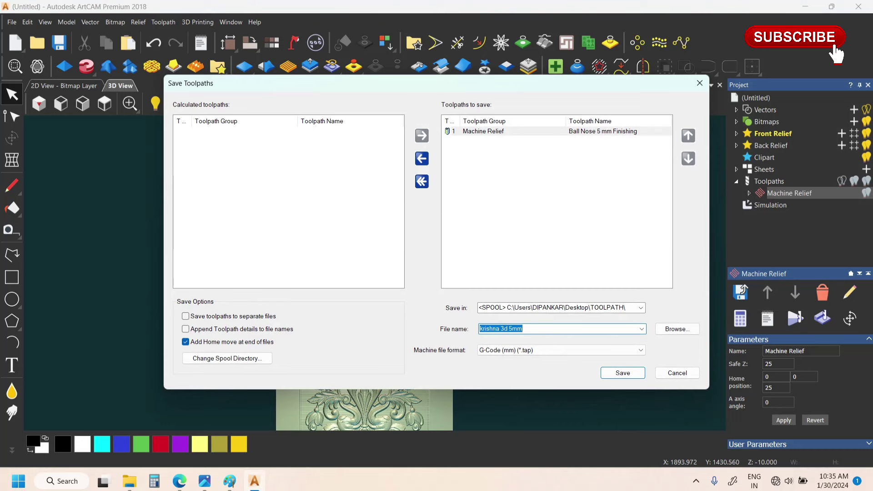
pyautogui.write('ganesh ')
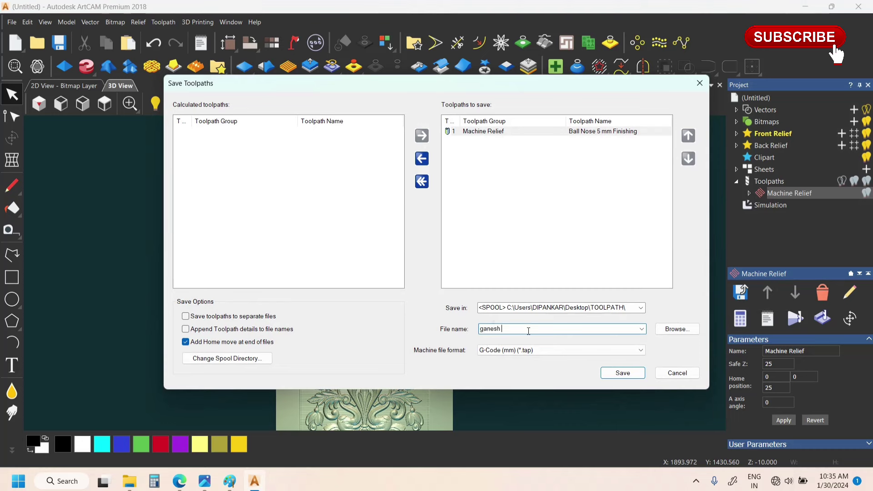
pyautogui.write('3d 5mm')
pyautogui.click(615, 373)
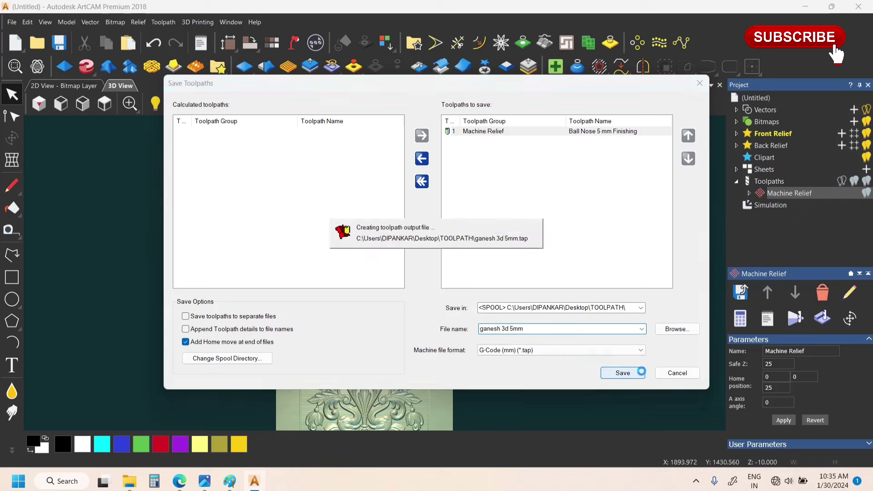
pyautogui.click(675, 372)
# Check the saved ganesh 3d 5mm.tap file in the desktop's TOOLPATH folder
pyautogui.click(807, 6)
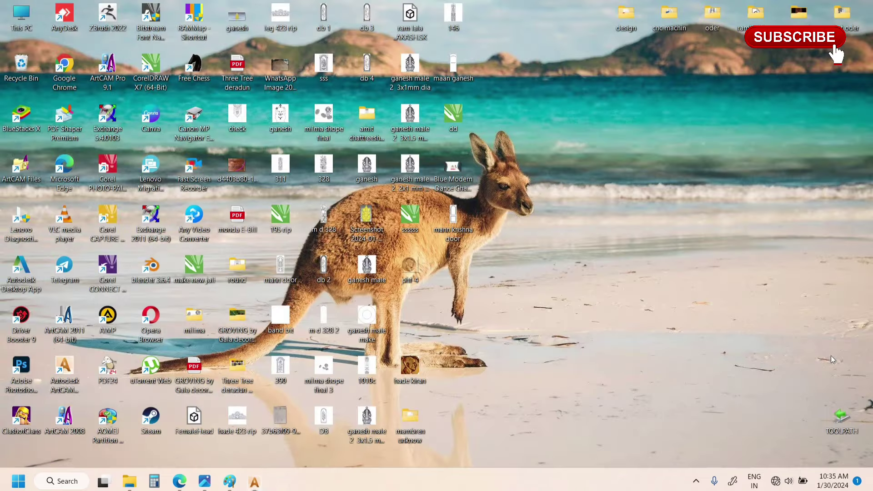
pyautogui.doubleClick(841, 416)
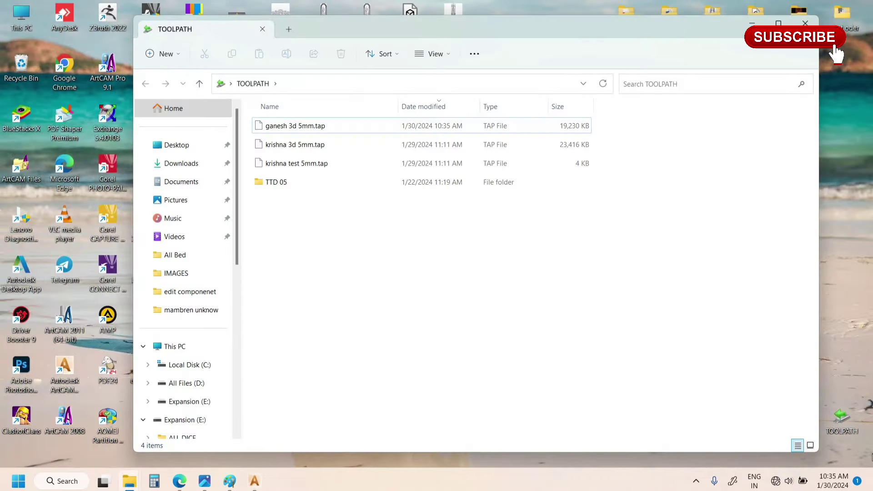
pyautogui.click(292, 132)
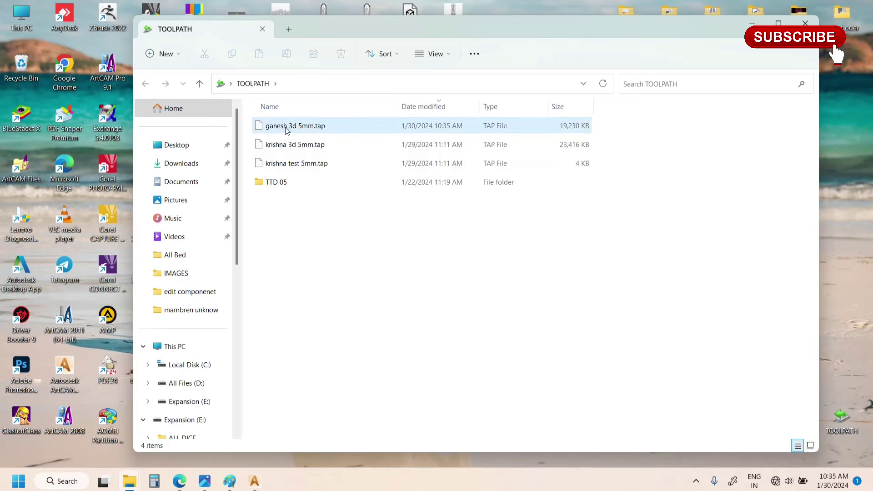
pyautogui.click(286, 127)
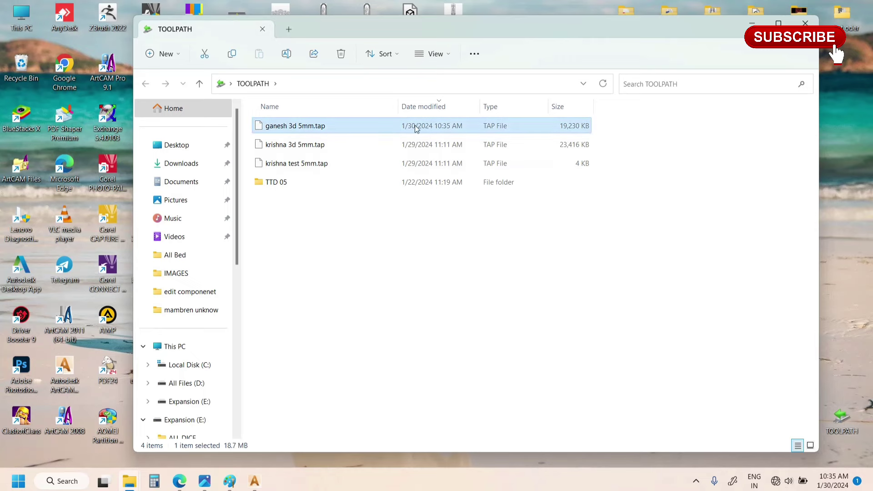
pyautogui.click(751, 22)
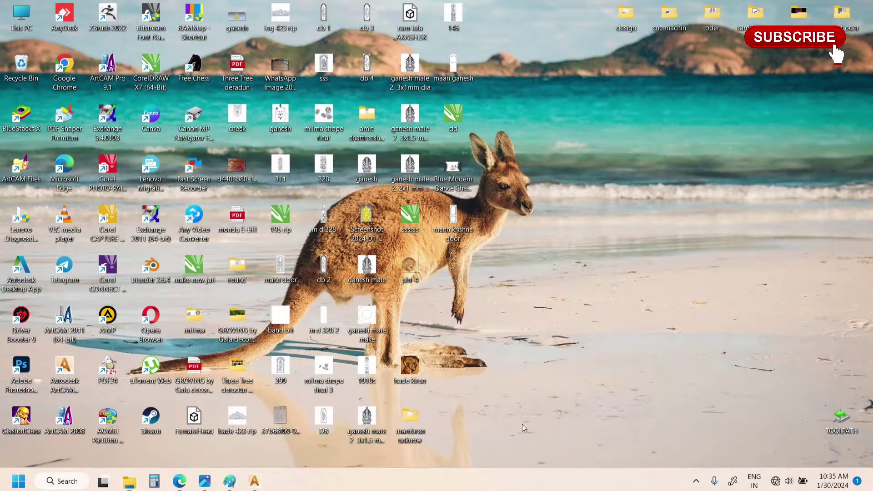
# Switch back to ArtCAM and review the simulated Ganesha panel, ending with the full view from above
pyautogui.click(255, 481)
pyautogui.click(105, 104)
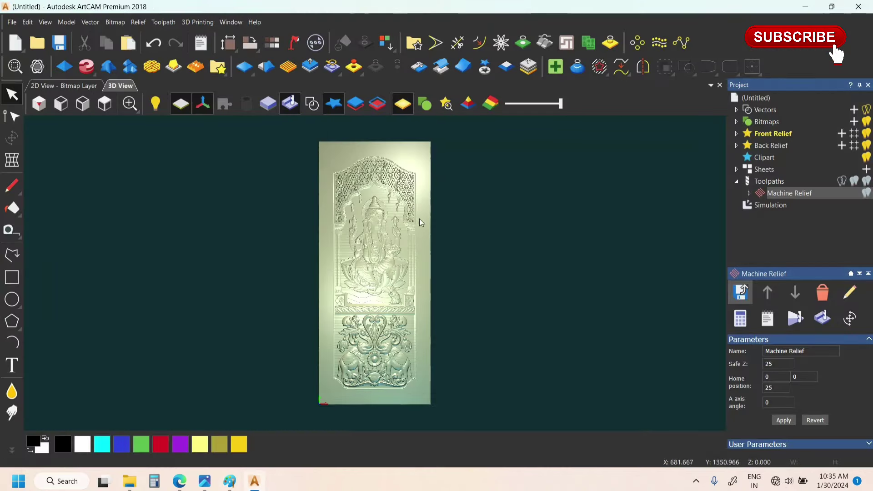
pyautogui.scroll(3, 387, 226)
pyautogui.moveTo(360, 289); pyautogui.dragTo(236, 223)
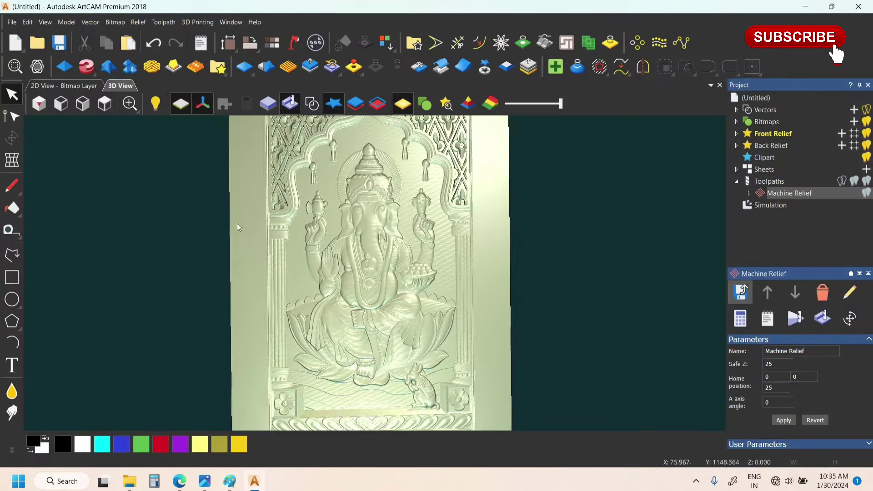
pyautogui.click(106, 104)
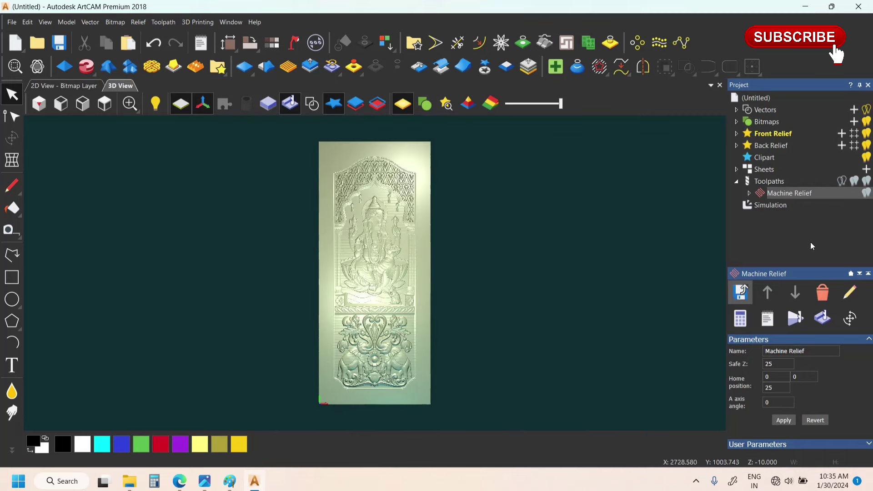
# Delete the panel's simulation and the Machine Relief toolpath
pyautogui.click(778, 205)
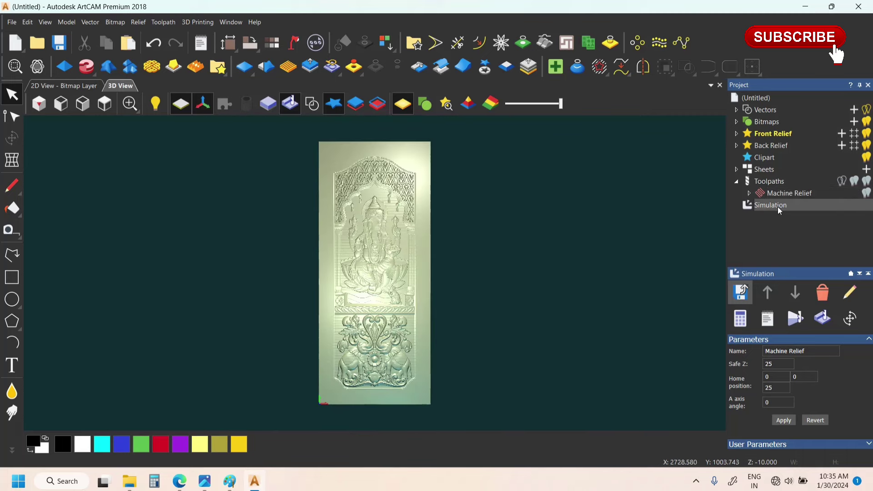
pyautogui.press('Delete')
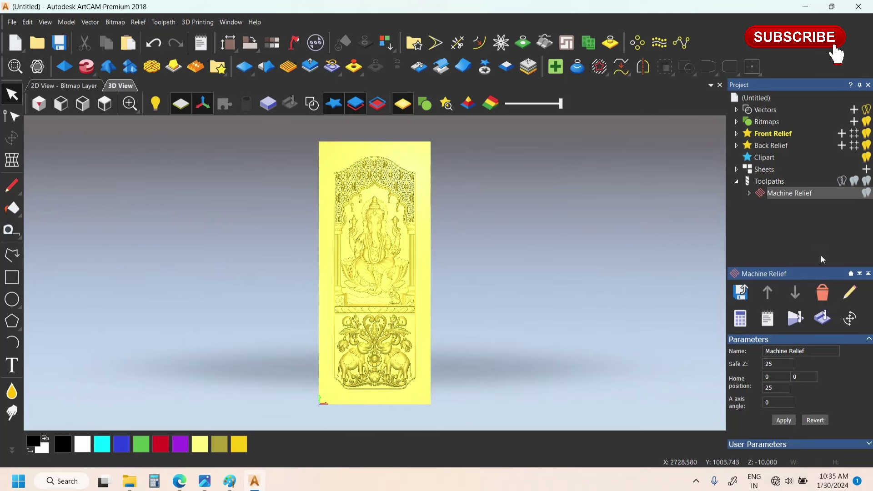
pyautogui.click(822, 292)
pyautogui.click(460, 263)
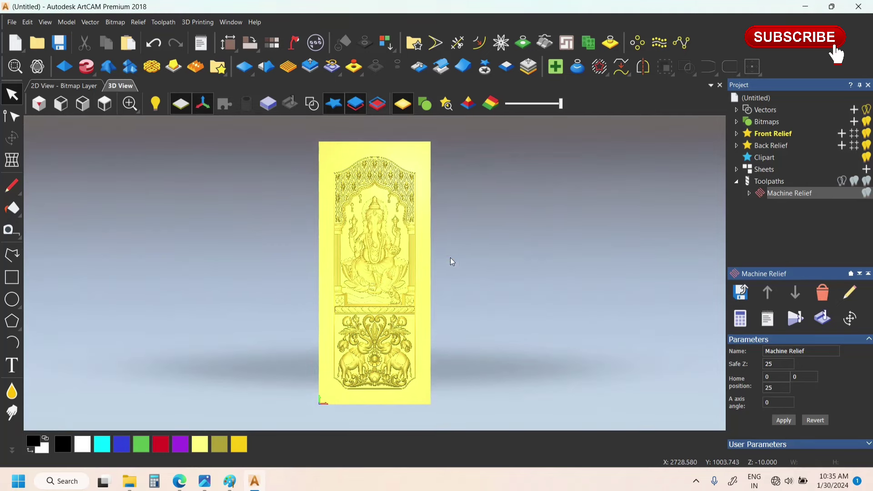
# Display the vectors over the relief in the 3D view and look over the outlines around Ganesha
pyautogui.click(312, 104)
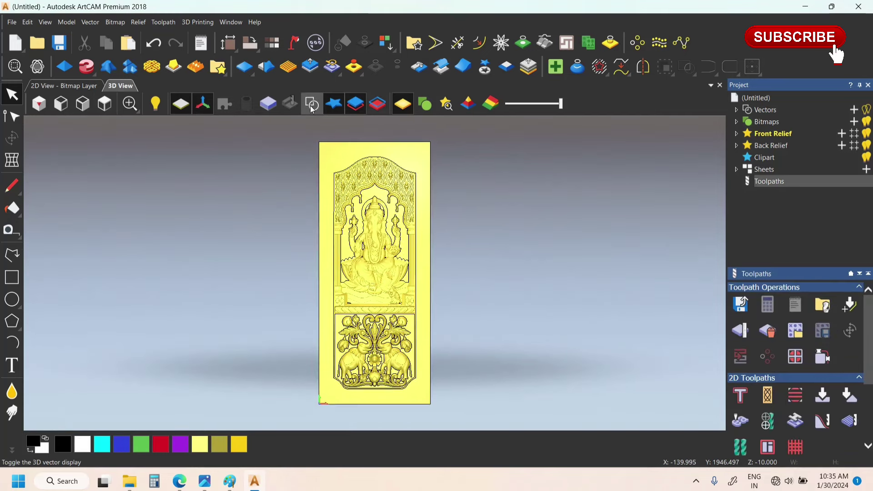
pyautogui.scroll(2, 337, 198)
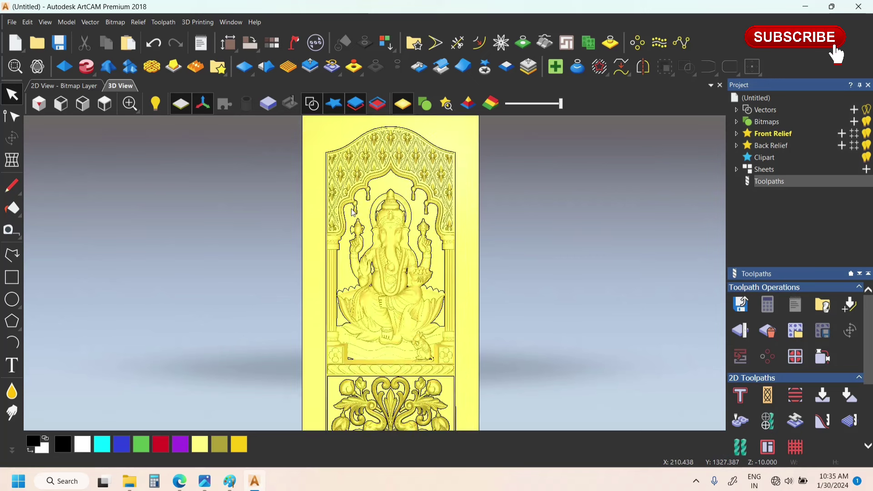
pyautogui.scroll(-2, 354, 212)
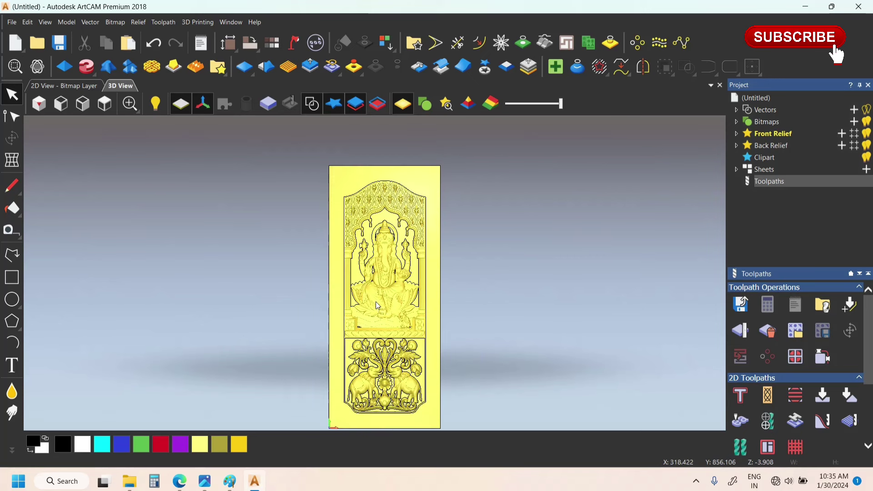
pyautogui.scroll(3, 377, 250)
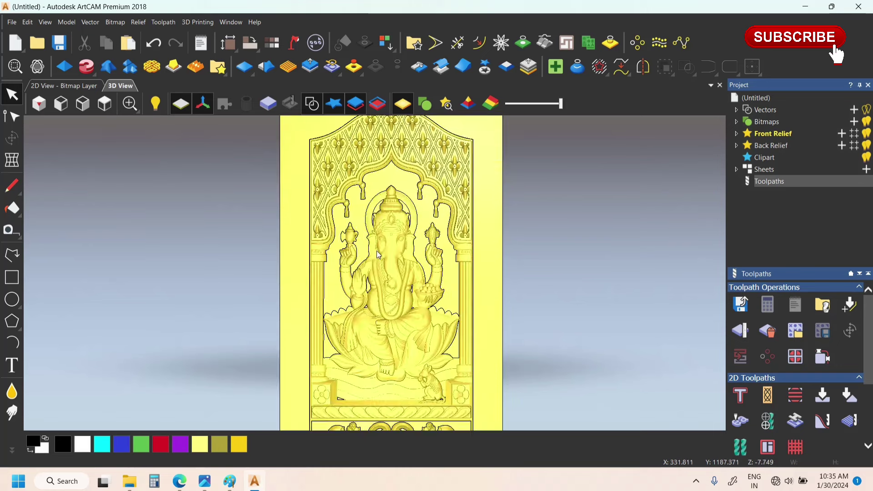
# Select and delete the vectors outlining Ganesha and the background inside the arch
pyautogui.click(344, 231)
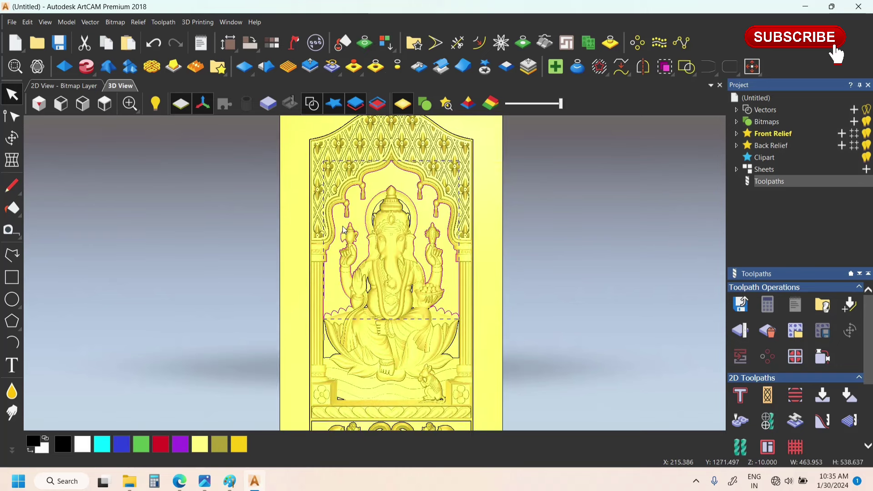
pyautogui.scroll(-3, 342, 226)
pyautogui.click(308, 236)
pyautogui.moveTo(517, 343); pyautogui.dragTo(538, 329)
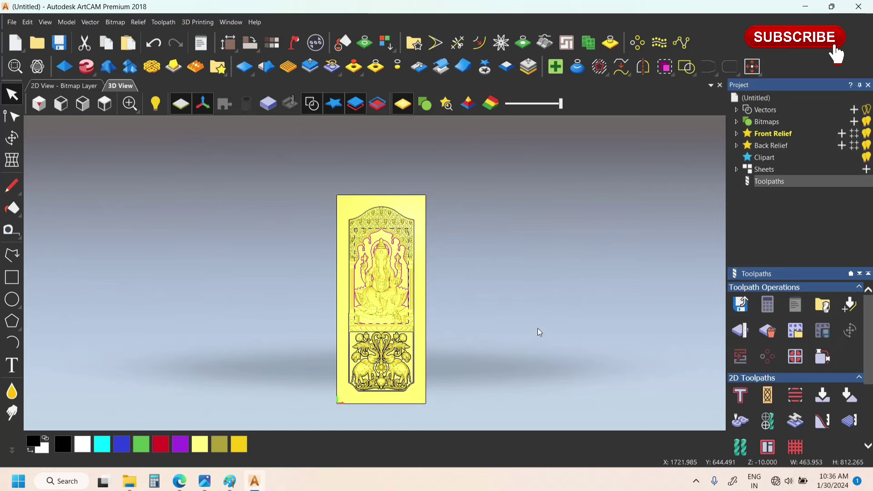
pyautogui.scroll(2, 441, 310)
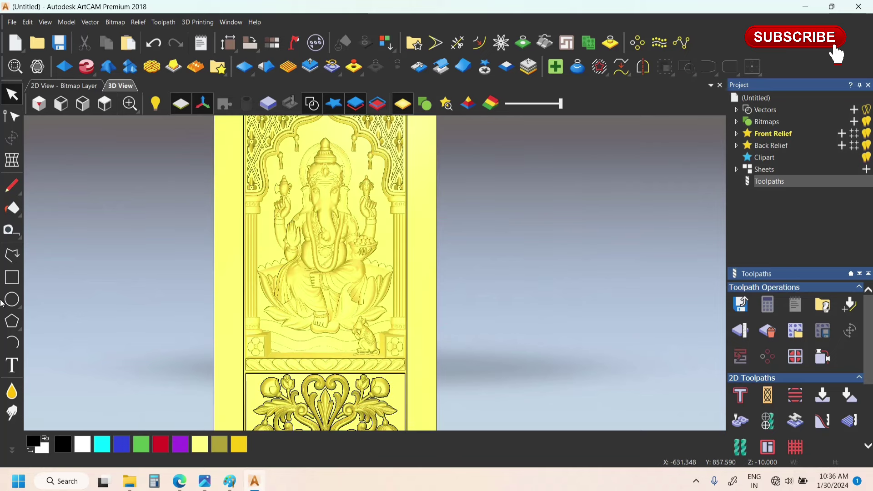
# Check the model information, and delete all vectors over the elephant and floral section at the panel's base
pyautogui.scroll(2, 337, 167)
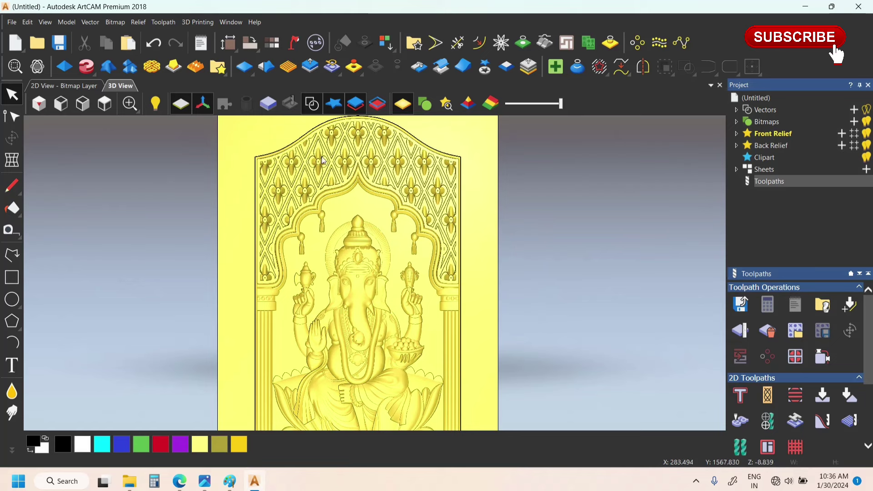
pyautogui.click(753, 99)
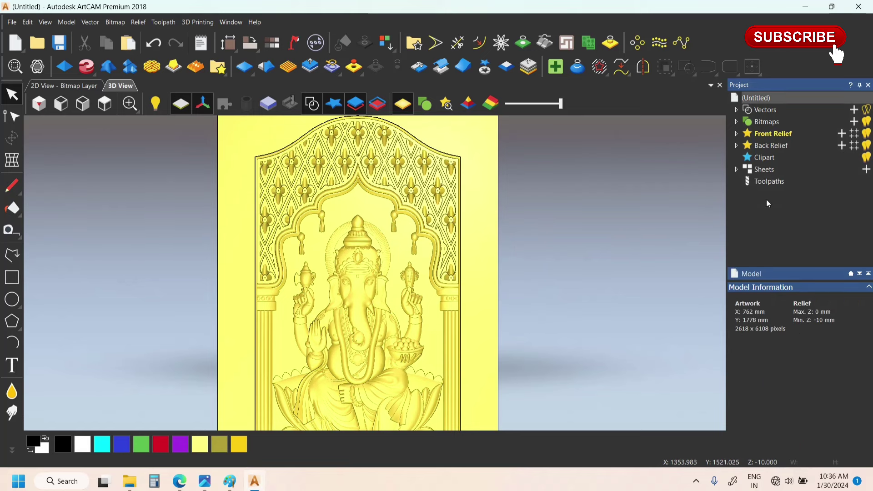
pyautogui.scroll(-3, 310, 239)
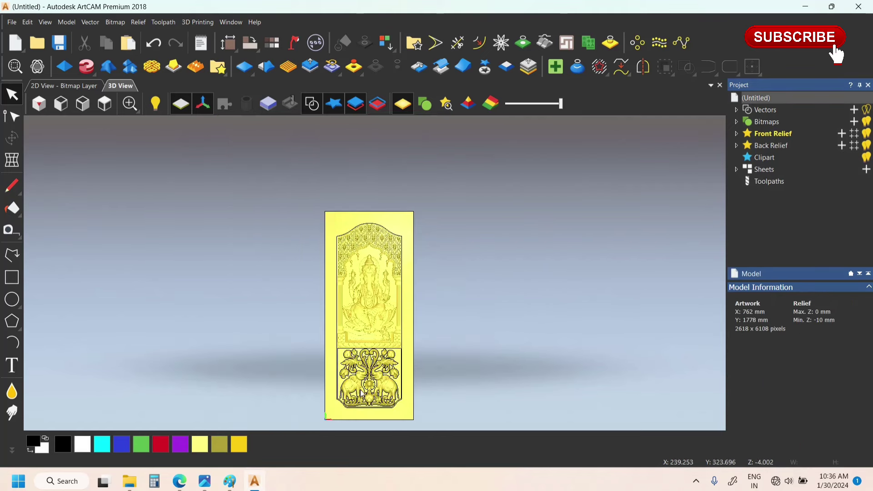
pyautogui.moveTo(285, 339); pyautogui.dragTo(469, 419)
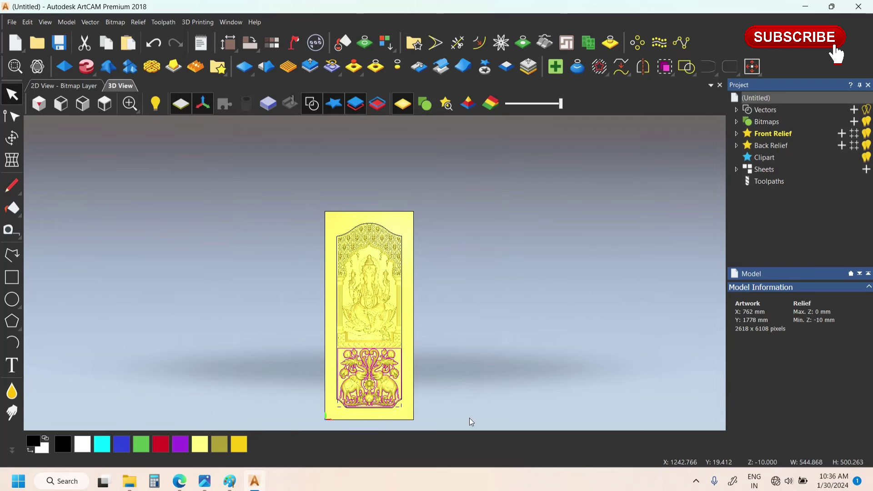
# Start a polyline above Ganesha's crown and trace it down beside the left edge of the halo
pyautogui.scroll(3, 363, 316)
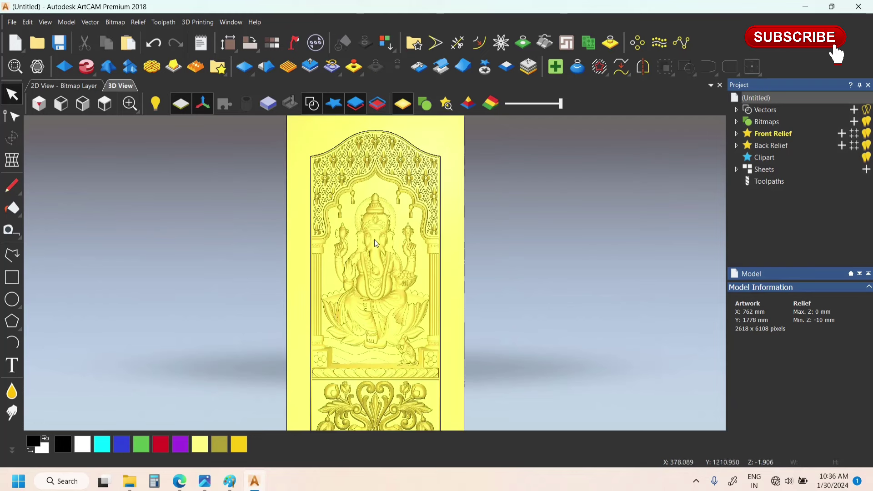
pyautogui.click(12, 255)
pyautogui.scroll(4, 380, 186)
pyautogui.click(379, 194)
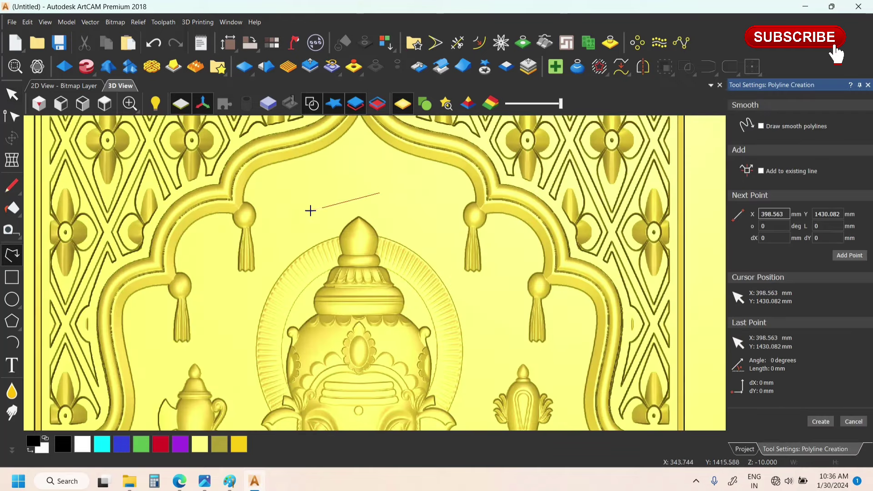
pyautogui.click(281, 220)
pyautogui.click(246, 307)
# Continue the polyline around the raised hand with the axe and down the background toward the lotus
pyautogui.scroll(-3, 191, 368)
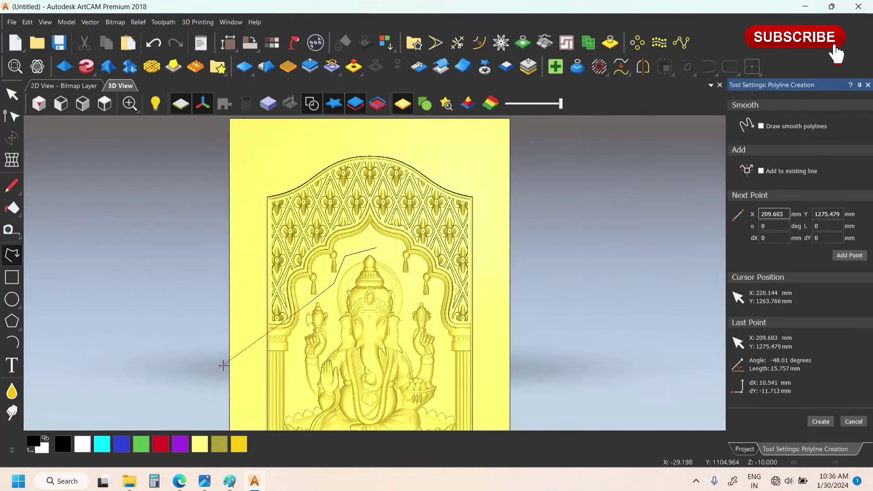
pyautogui.scroll(3, 291, 319)
pyautogui.click(363, 258)
pyautogui.click(350, 280)
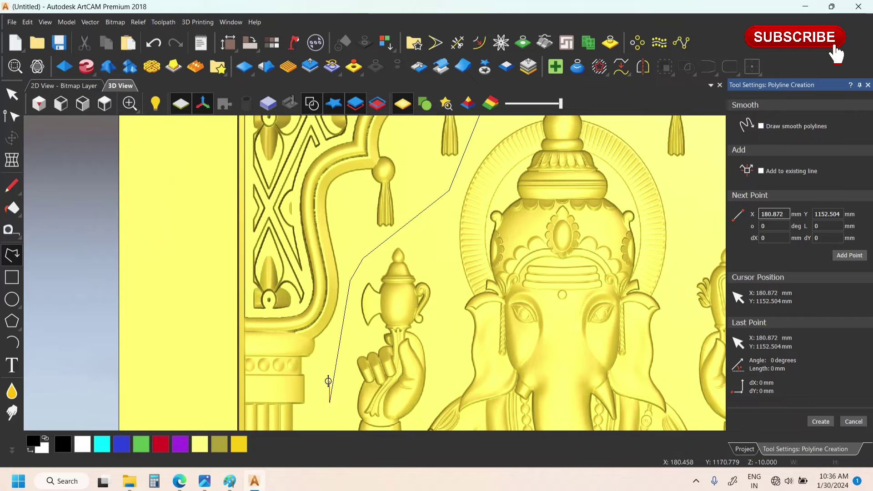
pyautogui.scroll(-3, 345, 371)
pyautogui.click(353, 367)
# Continue the polyline down to the outermost left lotus petal tip, where it meets the pillar
pyautogui.scroll(4, 356, 324)
pyautogui.scroll(2, 356, 324)
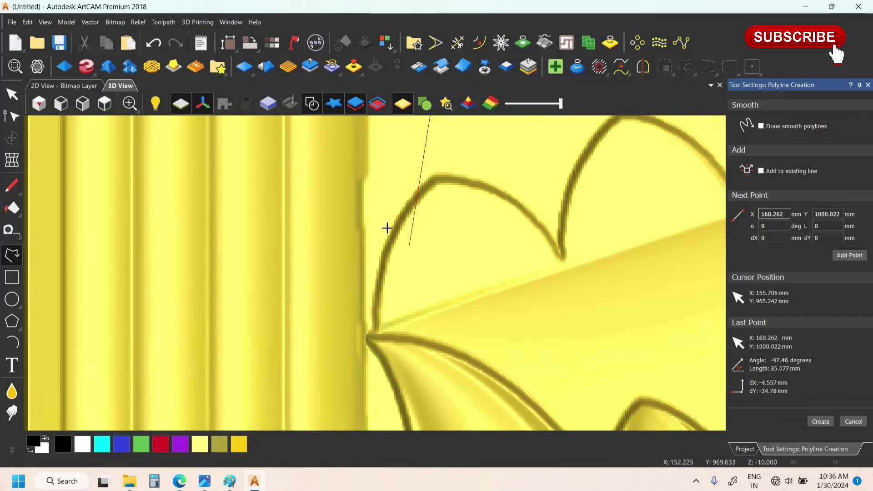
pyautogui.click(366, 321)
pyautogui.click(367, 348)
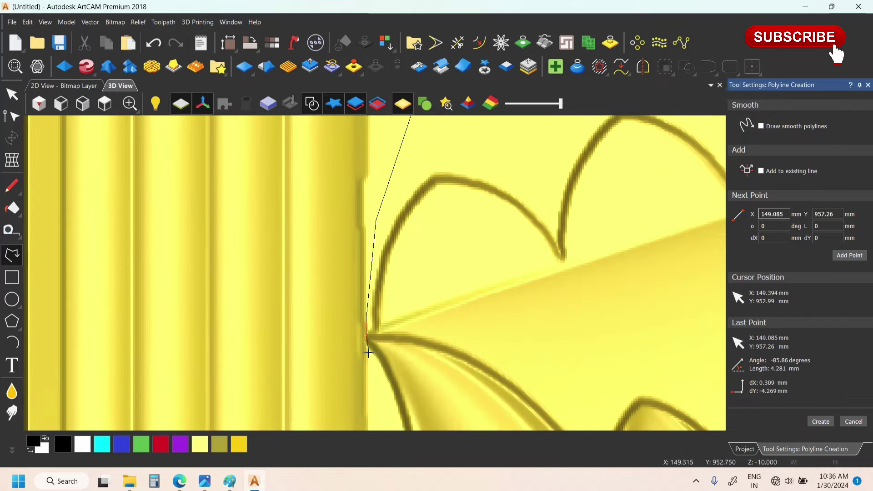
# Trace the polyline down the lotus's left side, between the petals and the pillar, to just above the pillar base
pyautogui.scroll(-5, 395, 335)
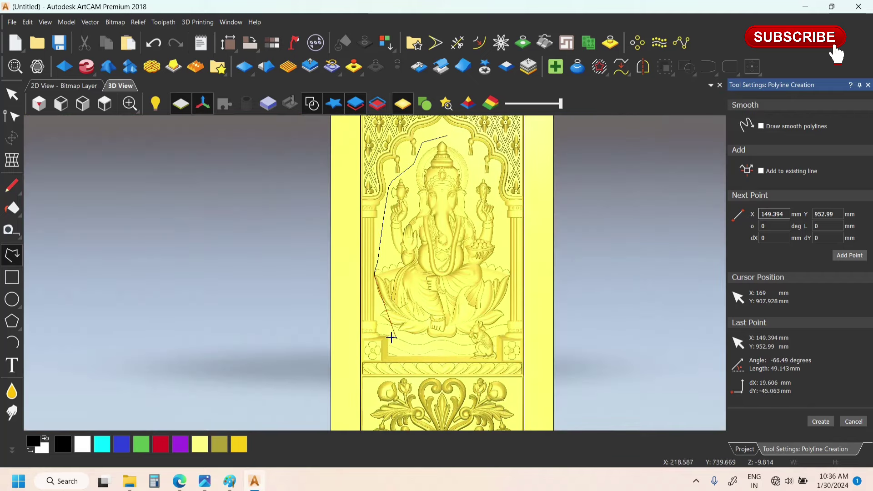
pyautogui.click(378, 313)
pyautogui.scroll(5, 378, 321)
pyautogui.scroll(-5, 367, 359)
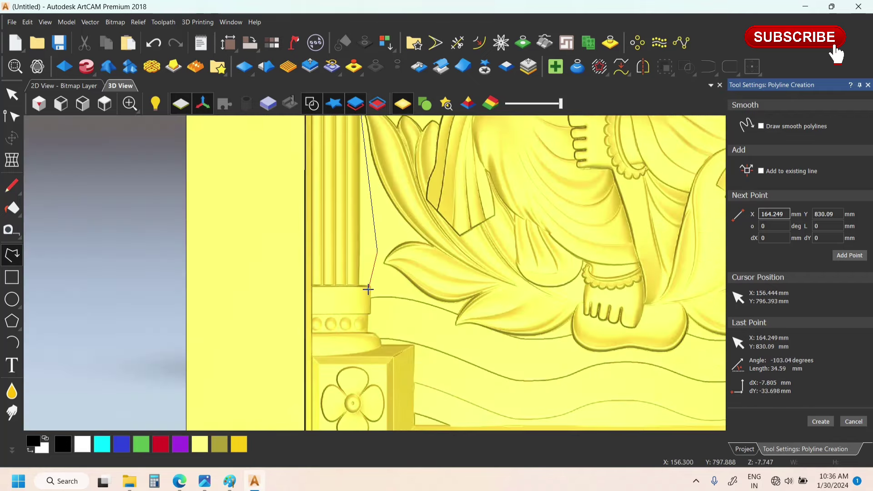
pyautogui.scroll(5, 405, 296)
pyautogui.click(316, 231)
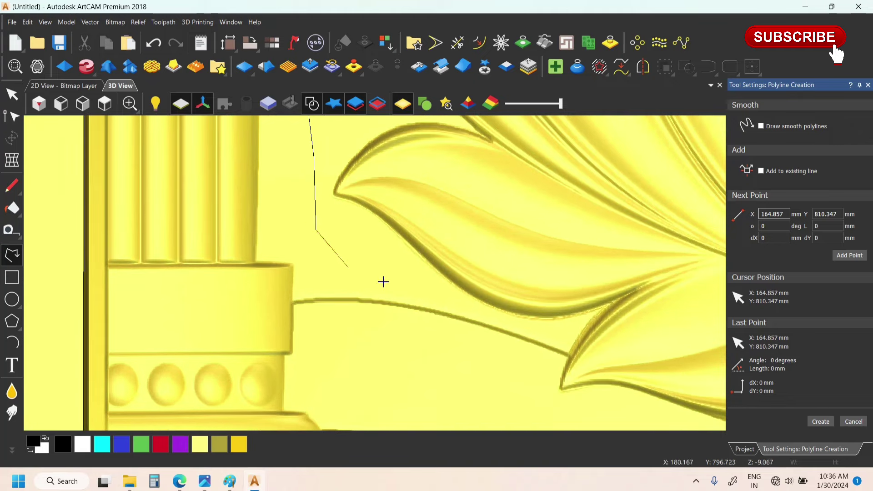
# Trace the polyline beneath the lower-left lotus petal and around the pointed tip of the next petal
pyautogui.scroll(-5, 391, 277)
pyautogui.scroll(4, 398, 285)
pyautogui.click(401, 266)
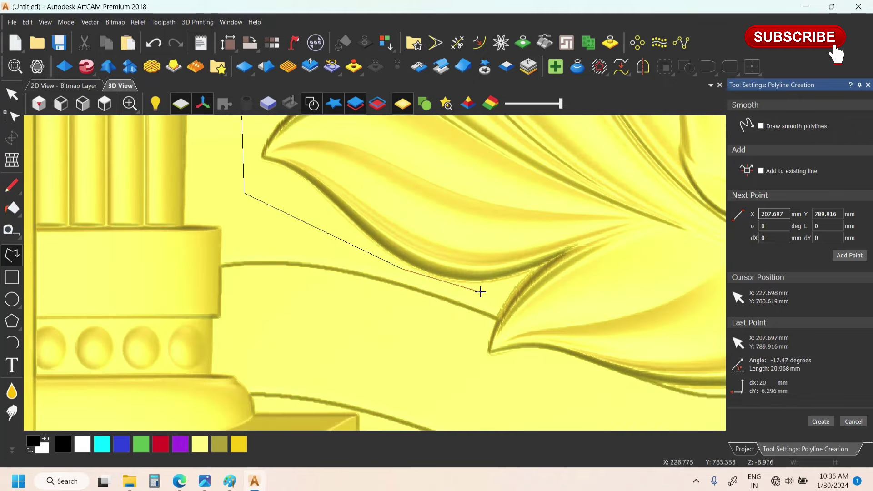
pyautogui.click(501, 305)
pyautogui.scroll(5, 501, 305)
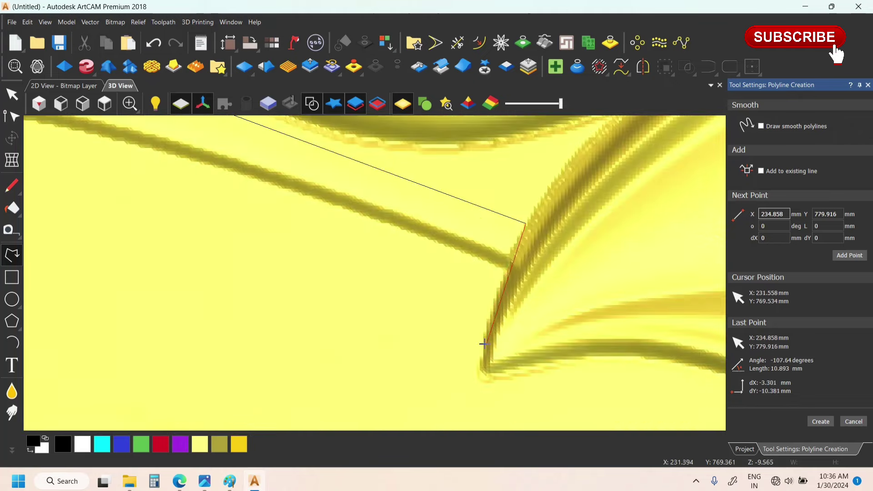
pyautogui.click(490, 339)
pyautogui.click(489, 354)
# Trace the polyline along the underside of the lowest left petal to the cushion under Ganesha's foot
pyautogui.scroll(-5, 485, 377)
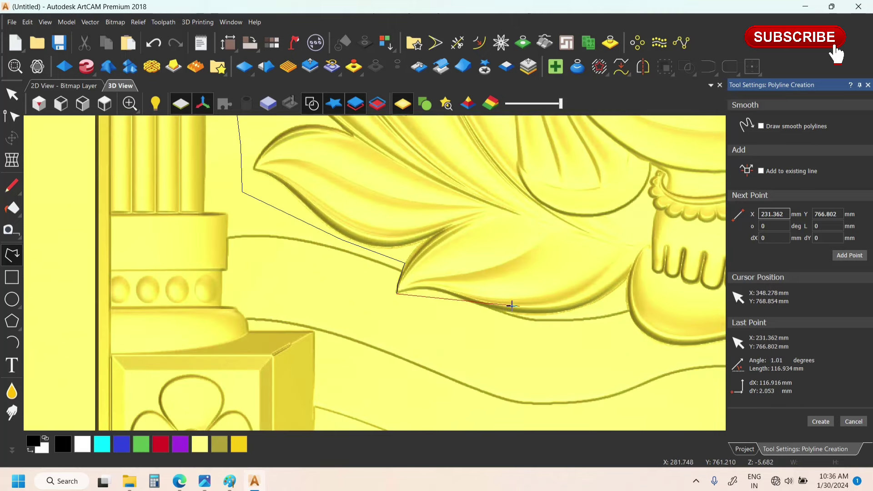
pyautogui.scroll(3, 511, 306)
pyautogui.click(500, 318)
pyautogui.scroll(-3, 501, 318)
pyautogui.scroll(3, 520, 257)
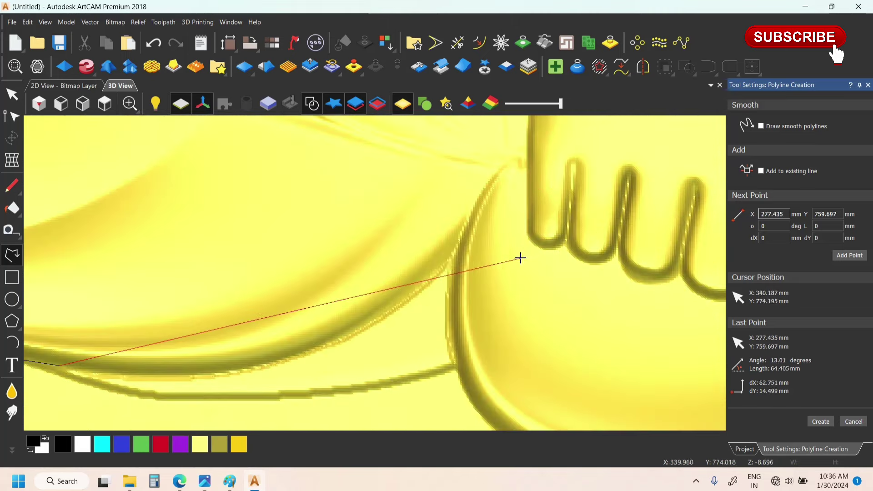
pyautogui.click(451, 258)
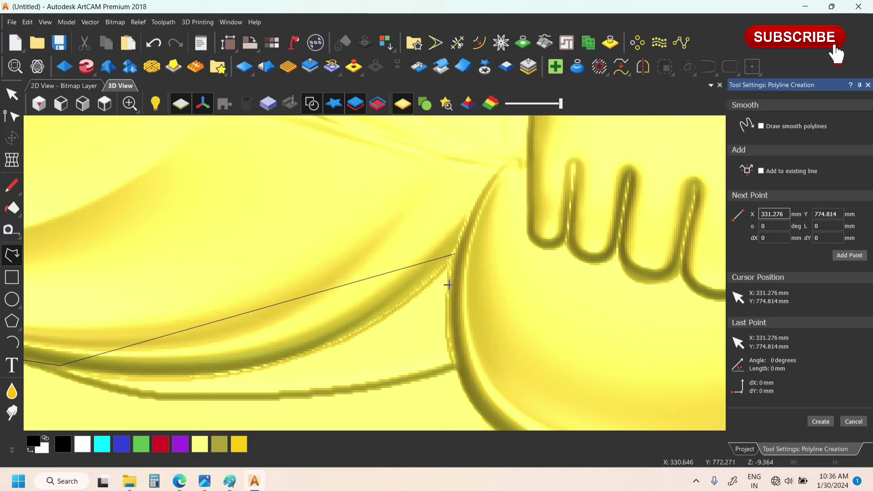
# Trace the polyline around the underside of the foot cushion and up to the lotus petal on its right
pyautogui.scroll(-3, 437, 291)
pyautogui.scroll(3, 400, 296)
pyautogui.click(366, 301)
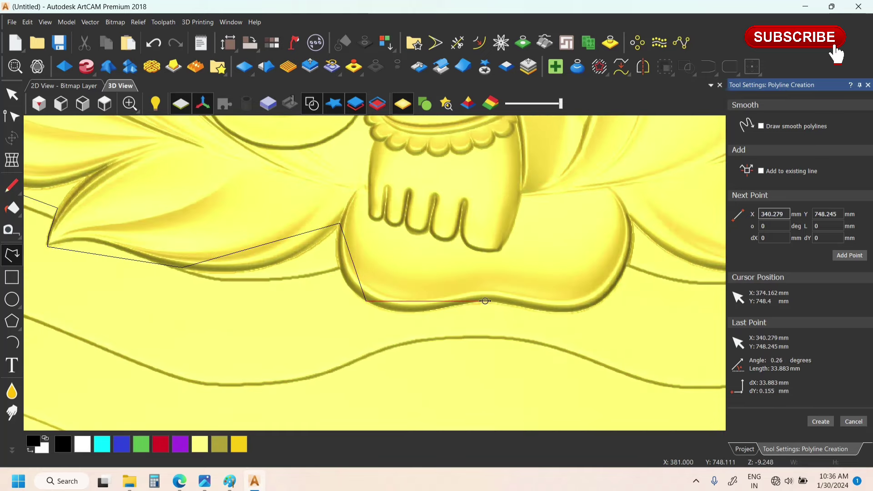
pyautogui.click(485, 300)
pyautogui.click(601, 301)
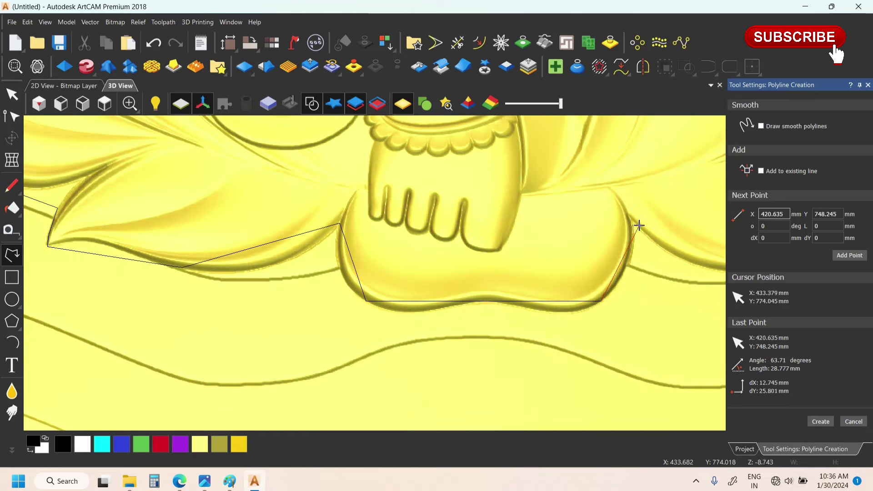
pyautogui.scroll(4, 635, 226)
pyautogui.click(596, 195)
# Trace the polyline along the underside of the petal right of the foot cushion, over the mouse's paws to its mouth
pyautogui.scroll(-3, 645, 272)
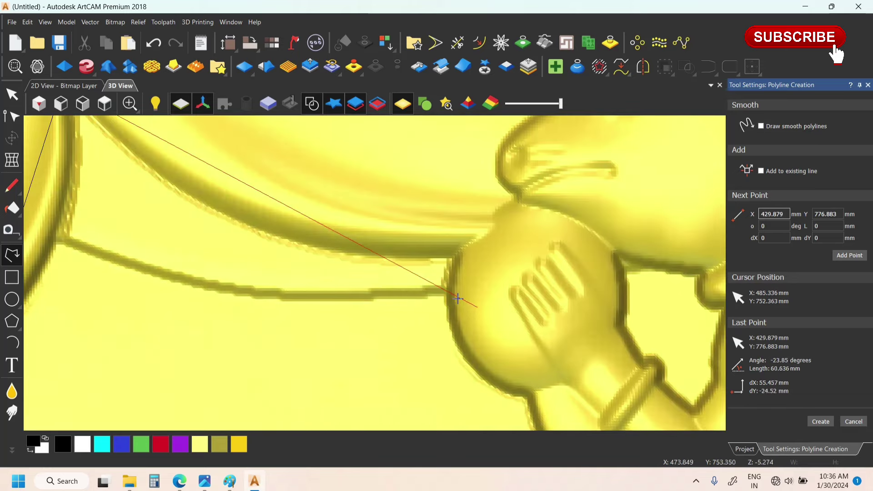
pyautogui.click(423, 261)
pyautogui.scroll(-2, 445, 275)
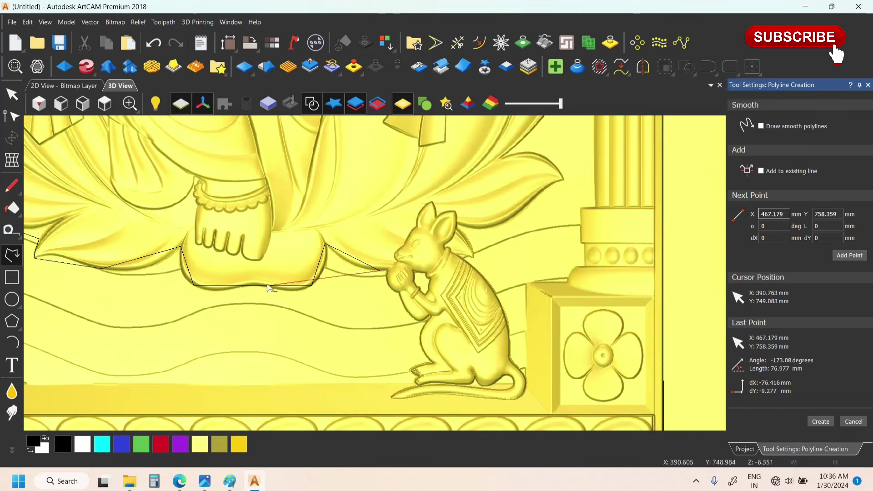
pyautogui.scroll(-3, 292, 283)
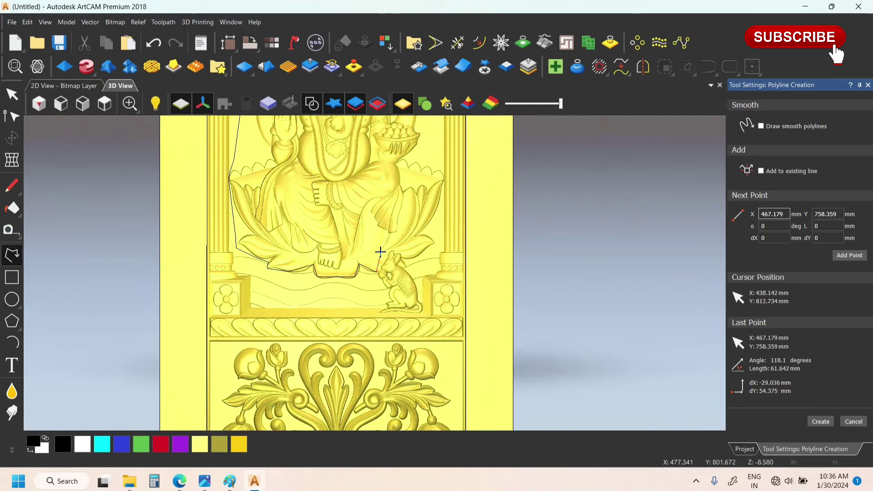
pyautogui.scroll(6, 380, 254)
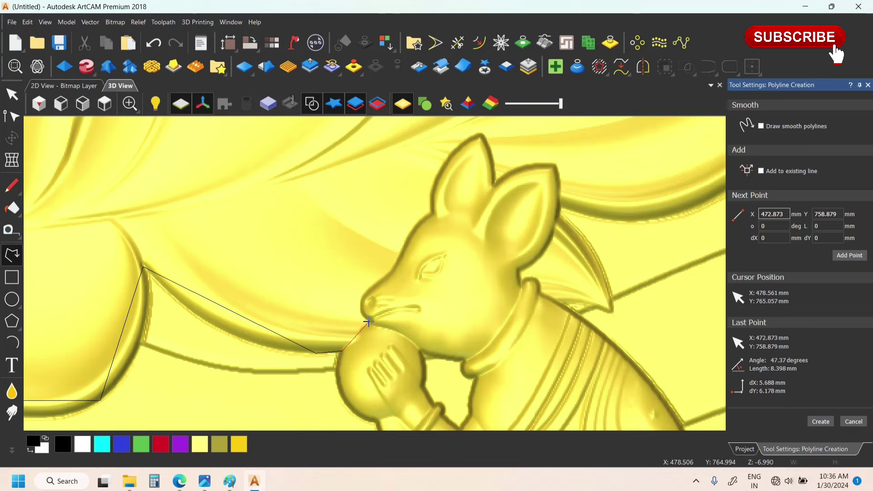
pyautogui.scroll(-4, 369, 322)
pyautogui.scroll(3, 382, 275)
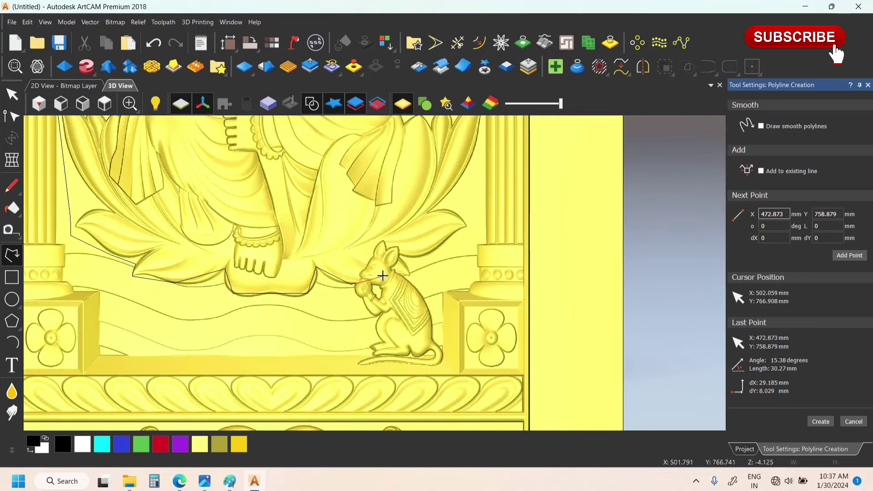
pyautogui.scroll(5, 382, 276)
pyautogui.click(281, 301)
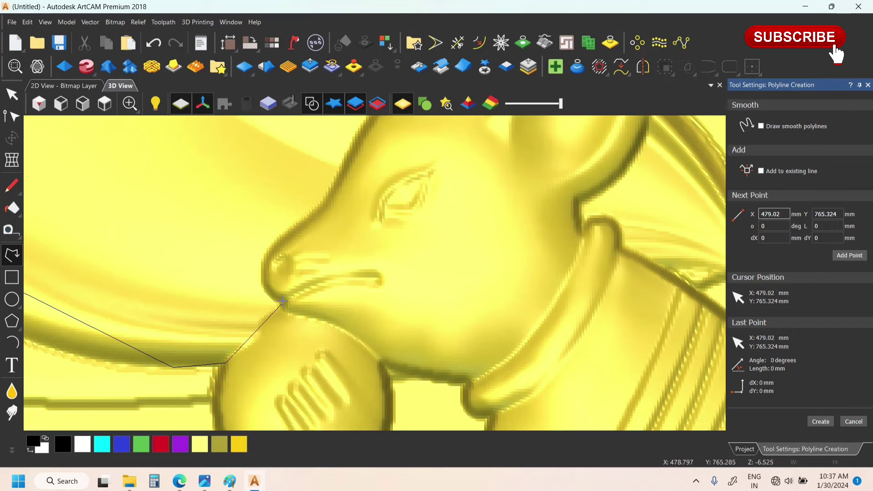
# Trace the polyline around the mouse's snout and up its forehead to the base of the front ear
pyautogui.click(259, 253)
pyautogui.scroll(-4, 380, 201)
pyautogui.scroll(3, 312, 254)
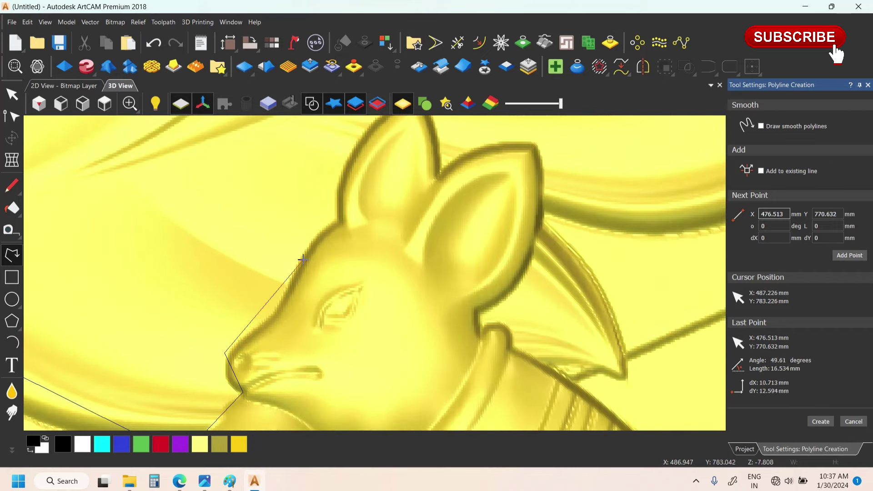
pyautogui.click(356, 138)
pyautogui.scroll(-4, 340, 223)
pyautogui.scroll(3, 351, 179)
pyautogui.click(369, 259)
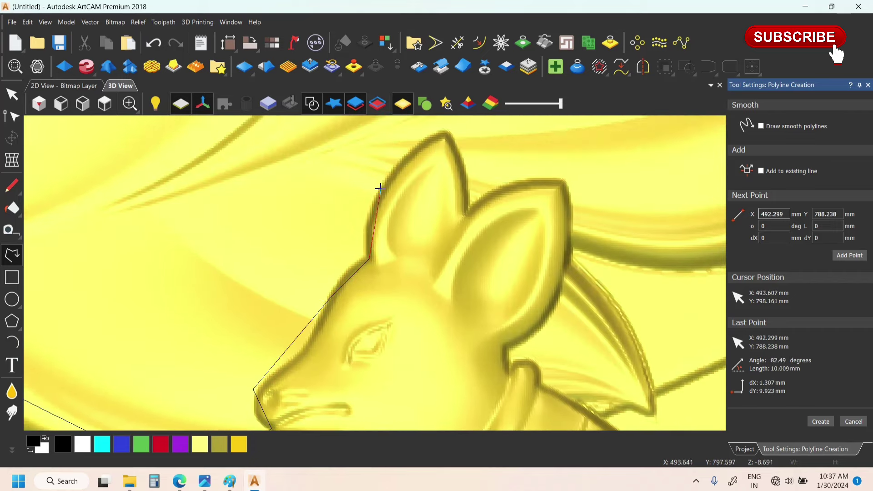
# Trace the polyline around both of the mouse's ears to the back of its neck
pyautogui.click(381, 188)
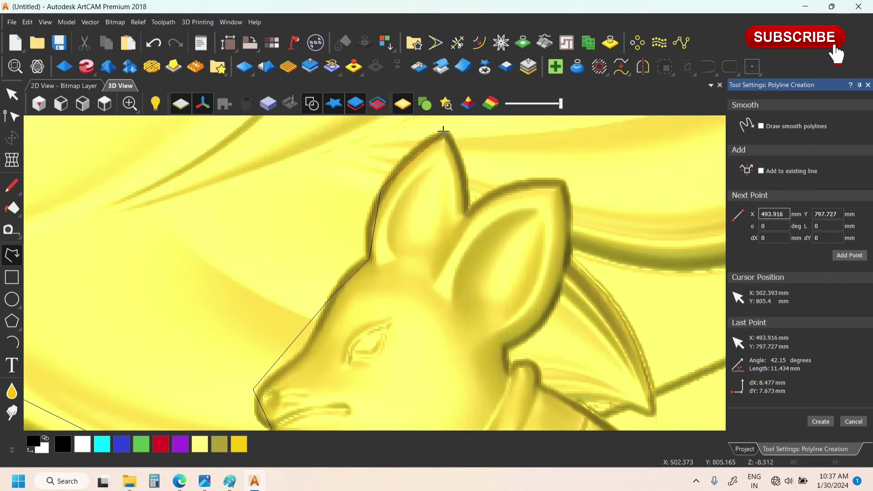
pyautogui.click(467, 168)
pyautogui.click(467, 212)
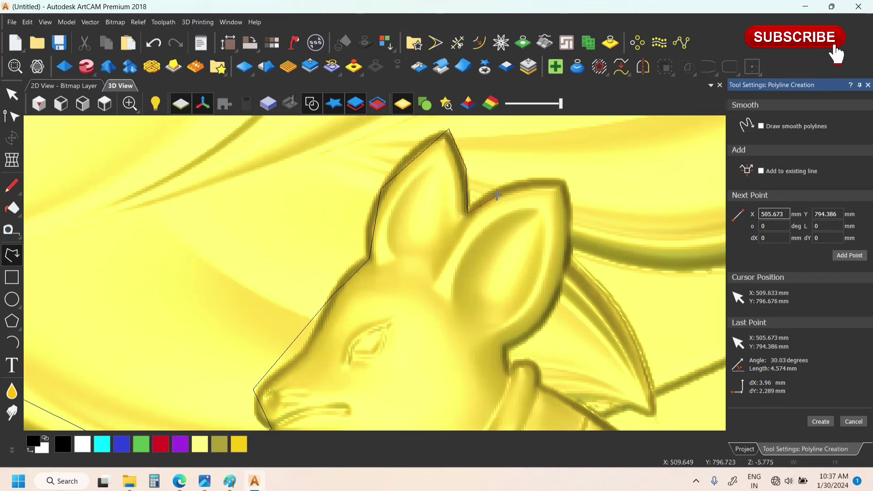
pyautogui.click(503, 184)
pyautogui.click(563, 177)
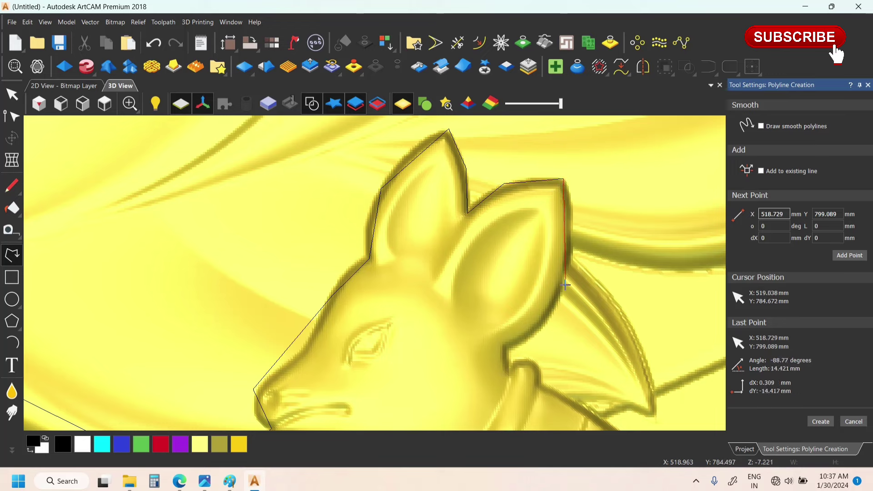
pyautogui.click(566, 280)
pyautogui.click(507, 348)
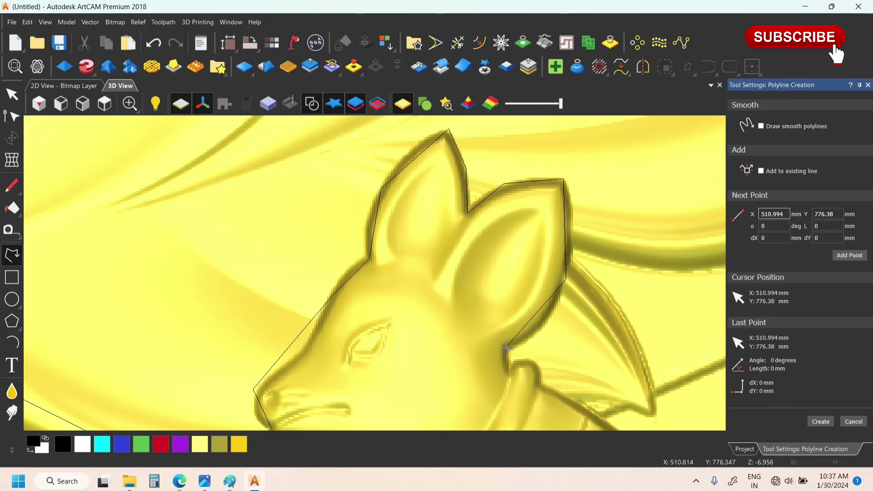
# Trace the polyline around the mouse's collar to where the collar meets its back
pyautogui.click(509, 372)
pyautogui.scroll(-2, 510, 370)
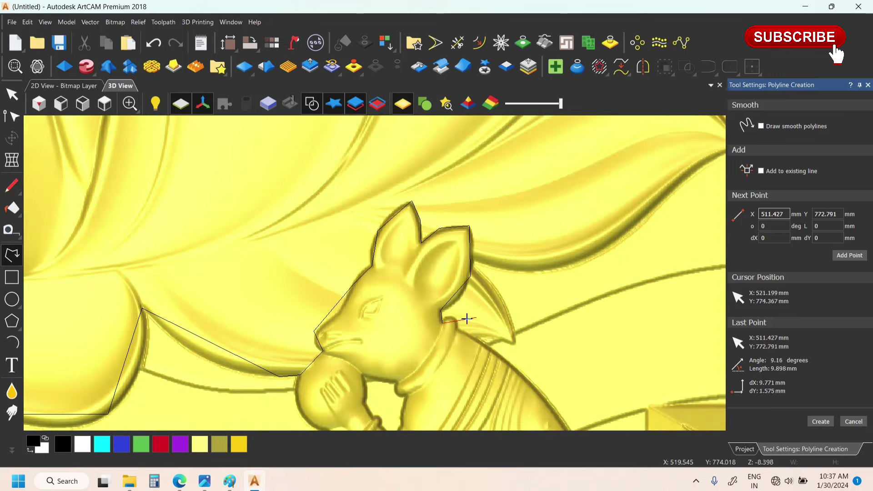
pyautogui.scroll(5, 460, 305)
pyautogui.click(455, 296)
pyautogui.scroll(-2, 459, 314)
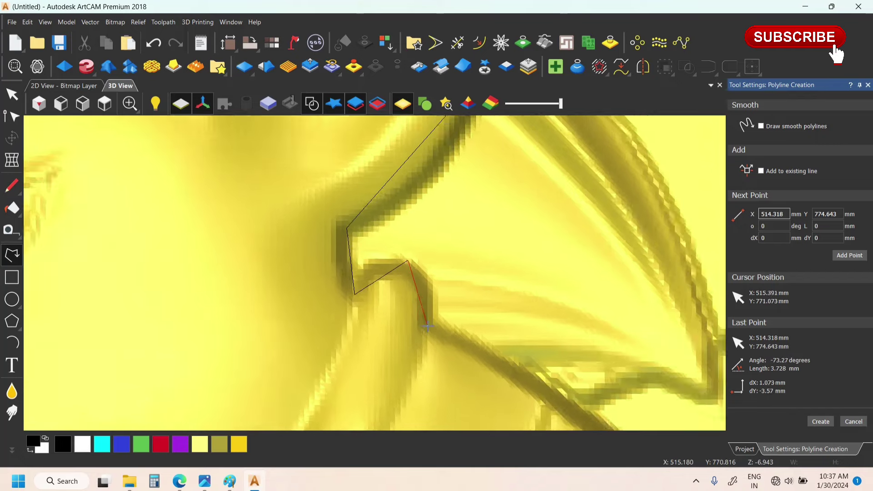
pyautogui.scroll(3, 440, 326)
pyautogui.click(437, 324)
pyautogui.scroll(-3, 439, 325)
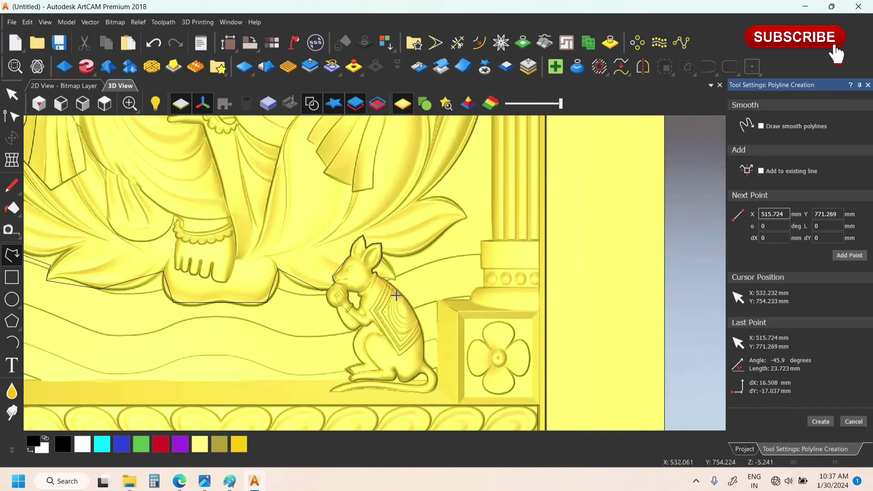
# Trace the polyline around the pointed petal tip behind the mouse, back towards its rear ear
pyautogui.scroll(4, 410, 247)
pyautogui.scroll(2, 340, 222)
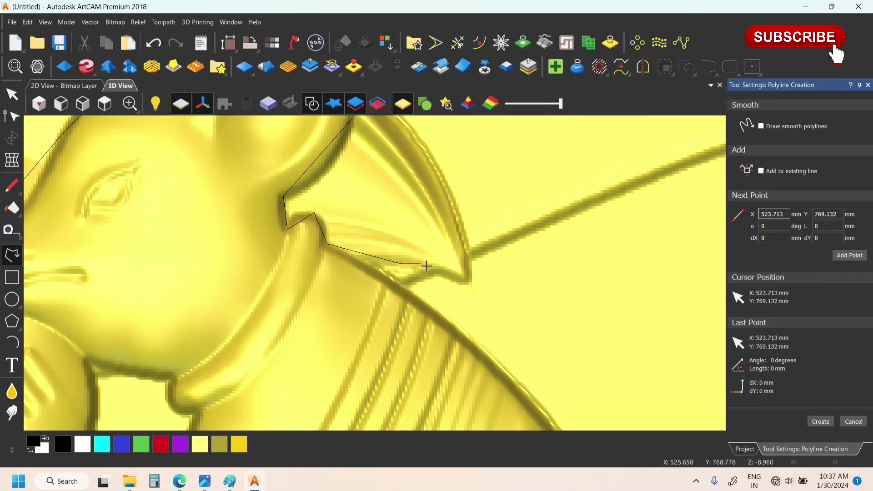
pyautogui.click(472, 286)
pyautogui.scroll(-3, 425, 209)
pyautogui.scroll(3, 425, 250)
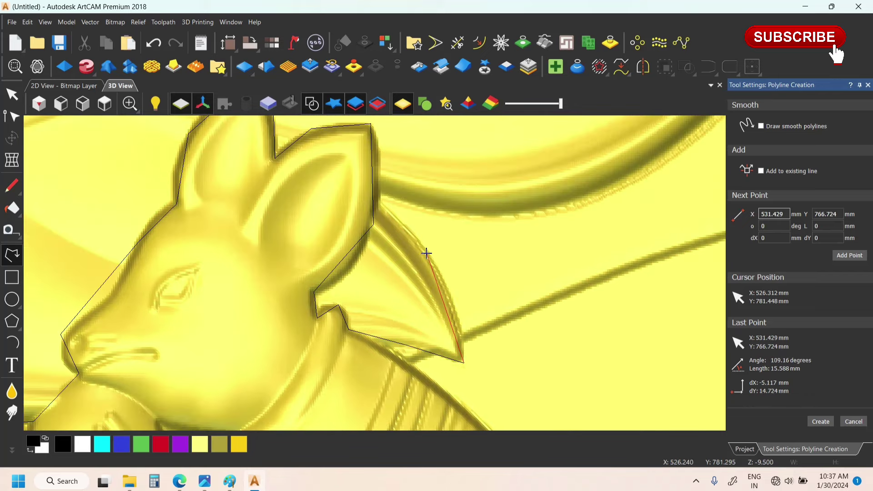
# Trace the polyline from the mouse's rear ear along the underside of the large right lotus petal to its tip
pyautogui.click(380, 194)
pyautogui.scroll(-3, 409, 214)
pyautogui.scroll(2, 440, 232)
pyautogui.click(375, 308)
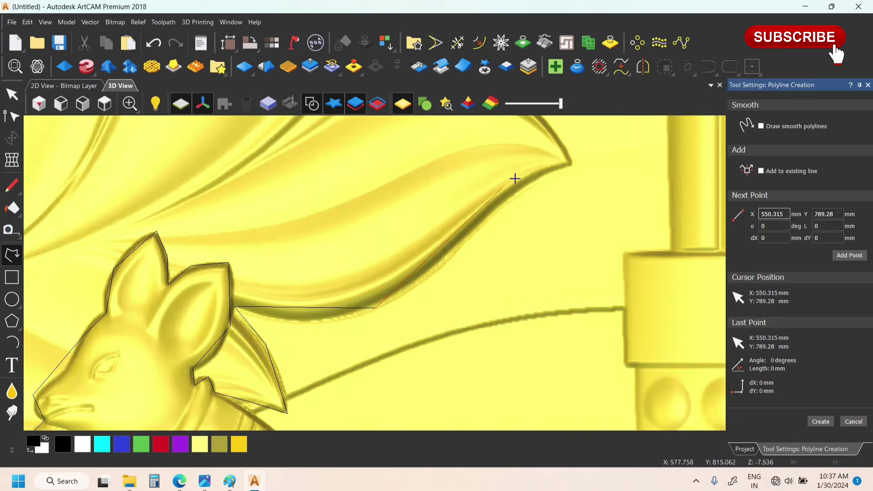
pyautogui.click(571, 165)
# Trace the polyline over the upper edge of the right lotus petal to its junction with the petal above
pyautogui.scroll(-3, 467, 165)
pyautogui.scroll(3, 467, 166)
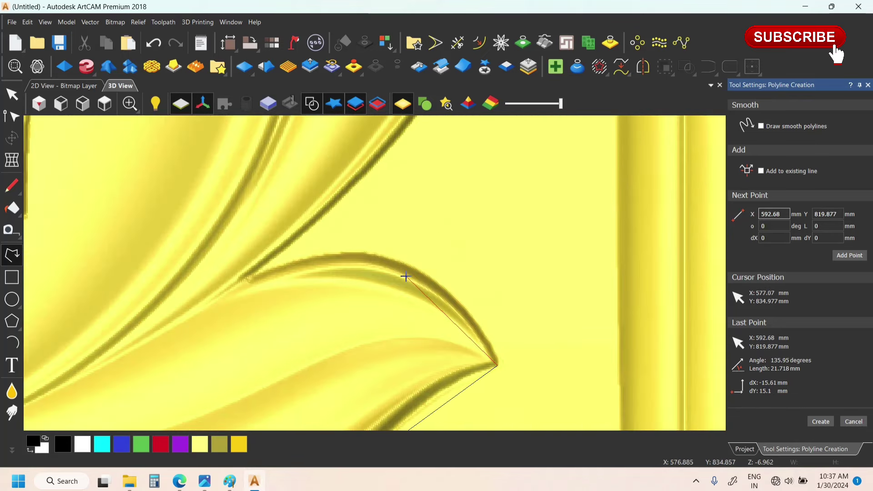
pyautogui.click(398, 262)
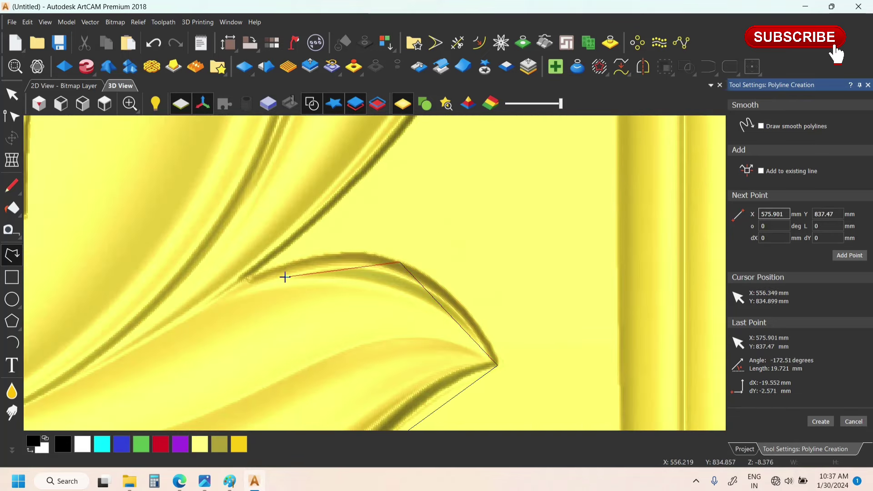
pyautogui.click(250, 276)
# Trace the polyline up the outer edge of the tall right lotus petal to its tip beside the pillar
pyautogui.scroll(-3, 419, 156)
pyautogui.scroll(3, 402, 238)
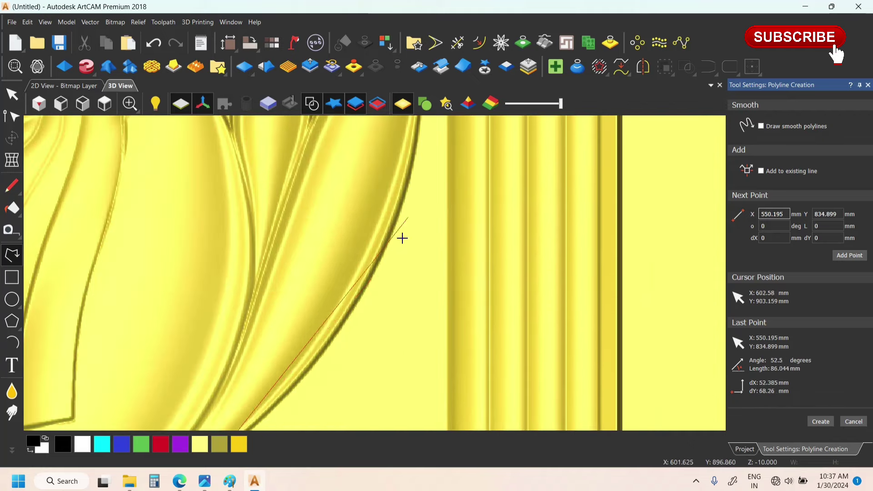
pyautogui.click(382, 254)
pyautogui.scroll(-3, 382, 254)
pyautogui.scroll(3, 403, 207)
pyautogui.scroll(3, 408, 178)
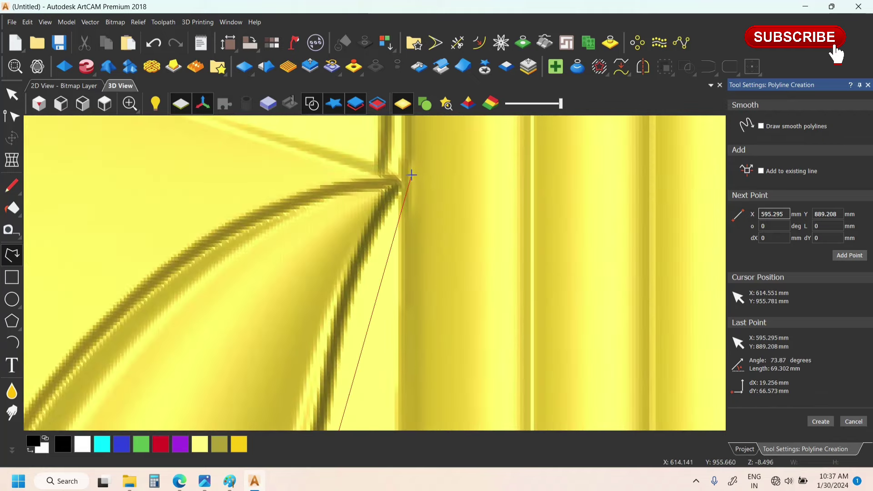
pyautogui.click(395, 180)
# Trace the polyline past the scalloped edge above the right lotus petal and up beside the bowl of sweets
pyautogui.scroll(-3, 392, 178)
pyautogui.click(359, 171)
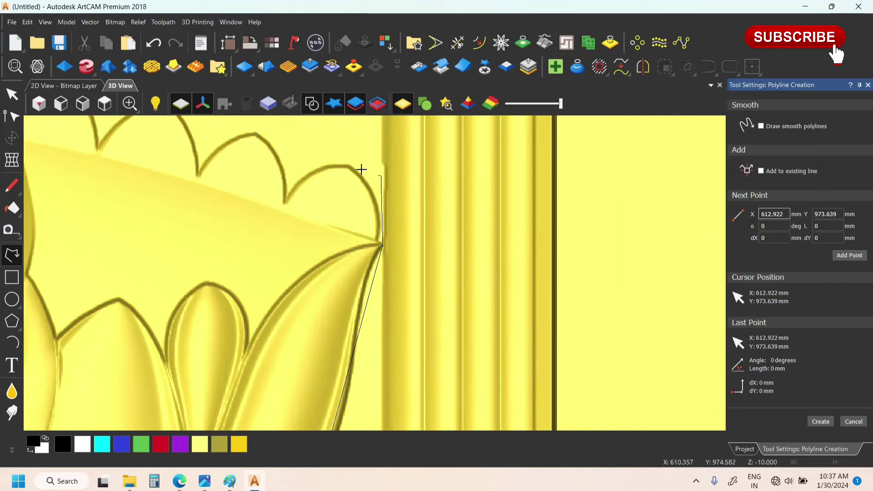
pyautogui.scroll(-5, 346, 166)
pyautogui.click(347, 165)
pyautogui.scroll(-2, 349, 167)
pyautogui.scroll(5, 353, 173)
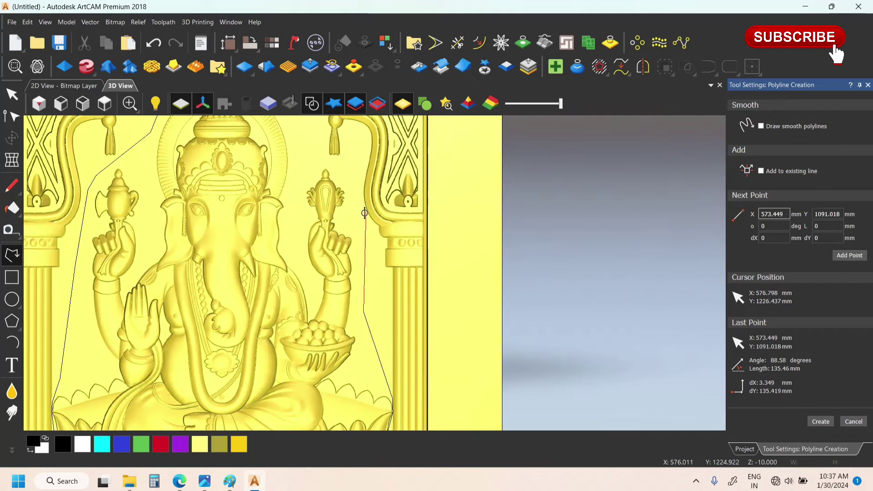
# Trace the polyline up past the raised right-hand attribute and over the crown, closing it at its start point
pyautogui.click(353, 171)
pyautogui.scroll(-3, 319, 156)
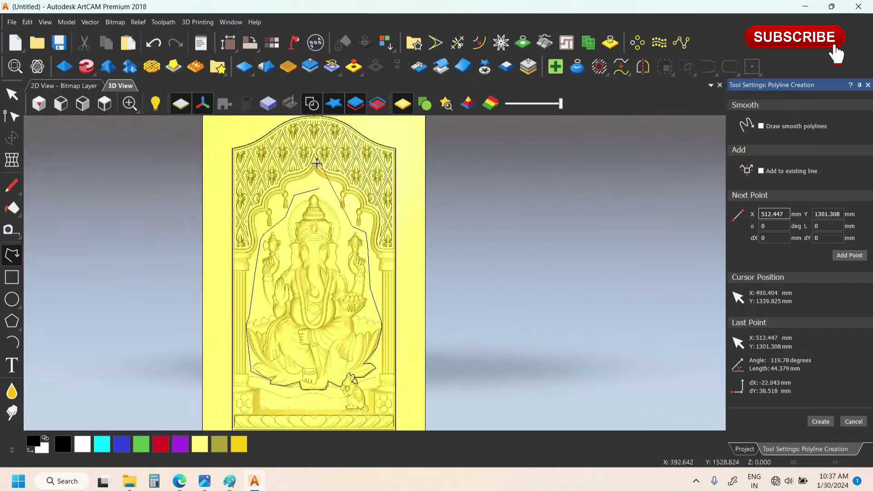
pyautogui.scroll(4, 337, 195)
pyautogui.click(350, 194)
pyautogui.click(321, 172)
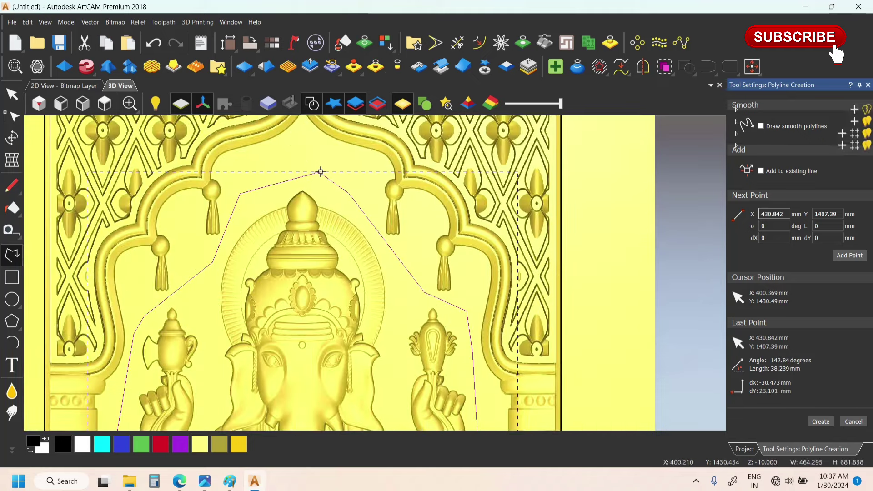
# Edit the boundary's nodes and delete those around the mouse's collar and the petal tip behind its ear
pyautogui.scroll(-8, 364, 346)
pyautogui.scroll(3, 364, 353)
pyautogui.press('n')
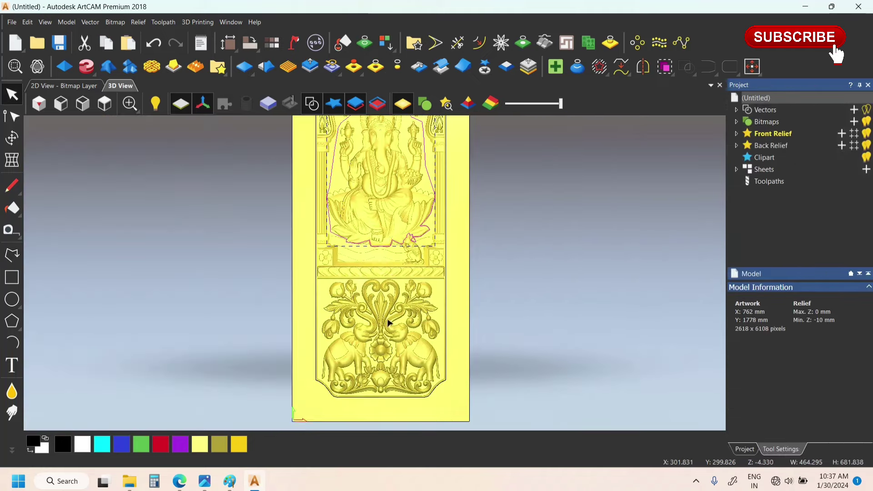
pyautogui.scroll(5, 389, 273)
pyautogui.scroll(-2, 387, 227)
pyautogui.scroll(2, 386, 227)
pyautogui.scroll(3, 343, 239)
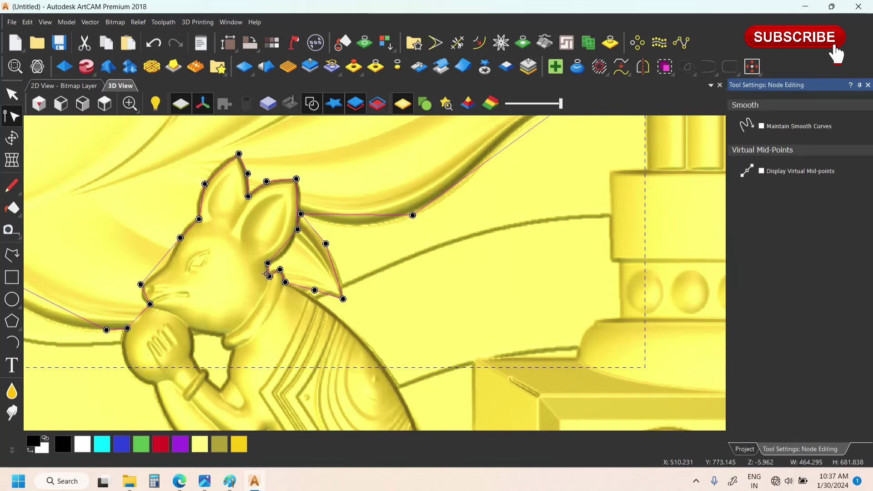
pyautogui.press('d')
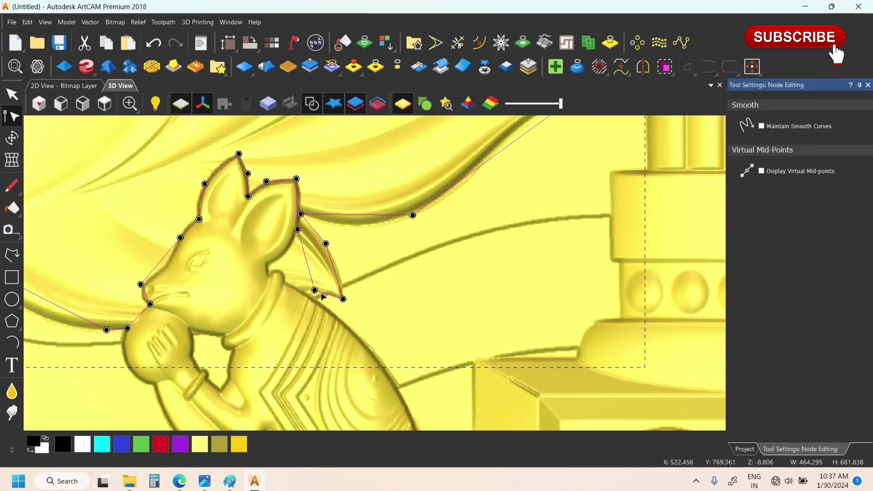
pyautogui.press('d')
pyautogui.press('d')
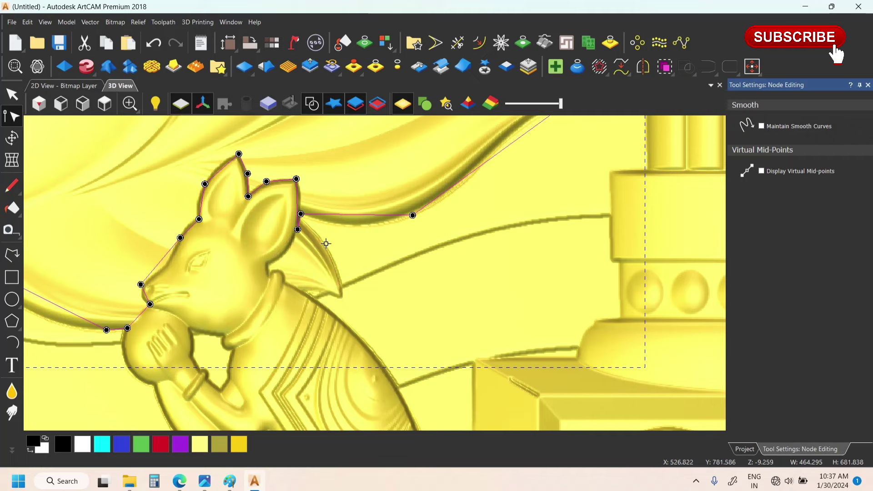
# Smooth the boundary node just above the tip of the lower-left lotus petal
pyautogui.scroll(-5, 298, 229)
pyautogui.scroll(5, 390, 378)
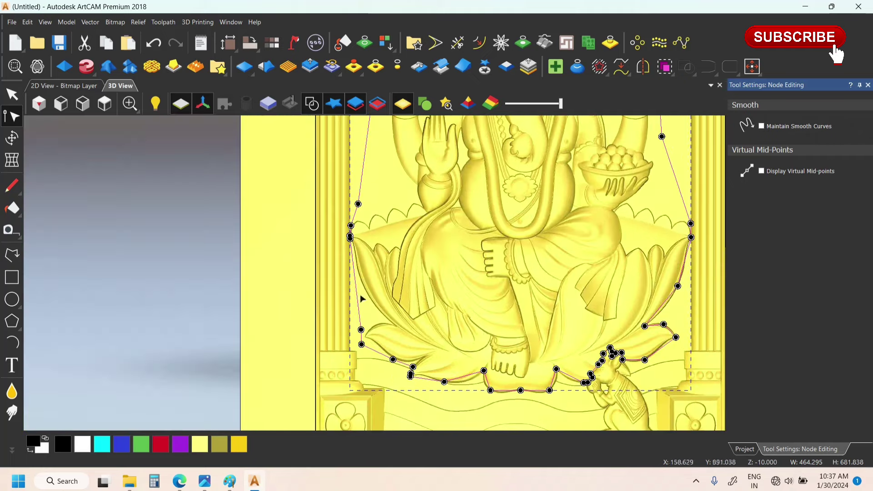
pyautogui.scroll(-3, 391, 377)
pyautogui.scroll(6, 308, 235)
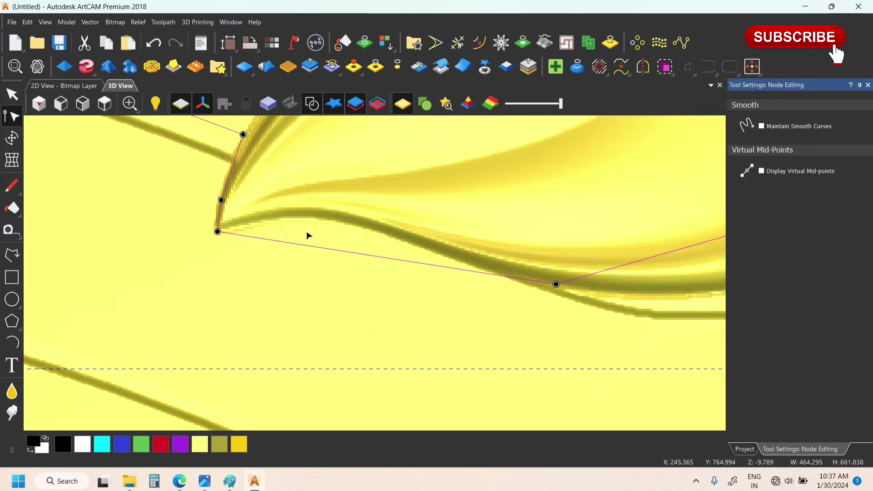
pyautogui.click(221, 200)
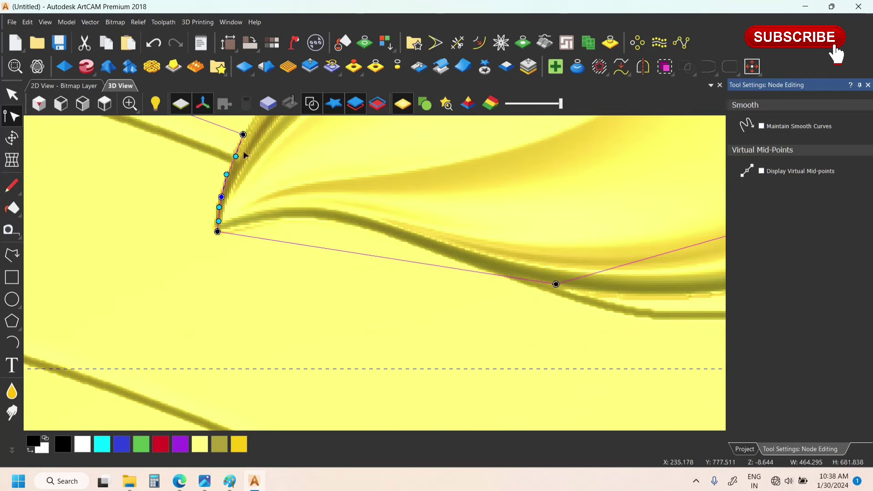
pyautogui.click(446, 284)
# Smooth the node beneath the lower-left lotus petal and move it right onto the petal's lowest edge
pyautogui.scroll(-2, 446, 285)
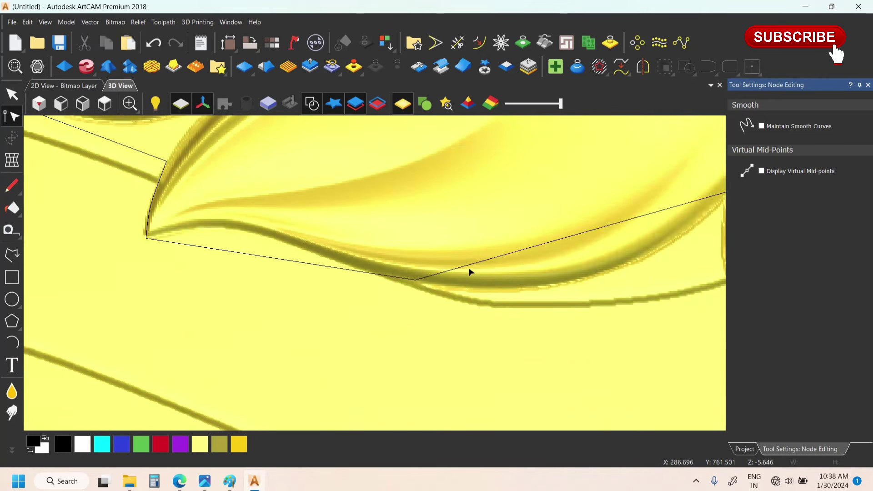
pyautogui.click(415, 279)
pyautogui.press('s')
pyautogui.moveTo(415, 281); pyautogui.dragTo(476, 288)
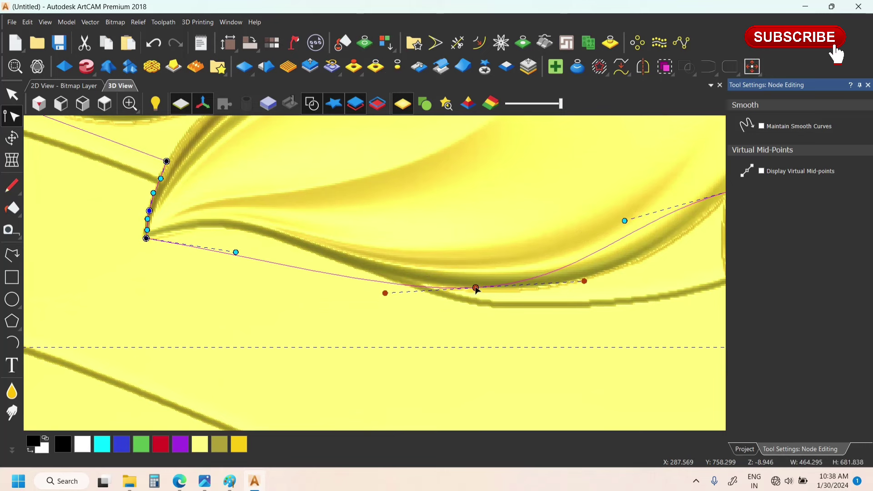
# Adjust the curve handles beneath the lower-left lotus petal so the boundary follows its lower edge to the central petal
pyautogui.moveTo(384, 291); pyautogui.dragTo(386, 279)
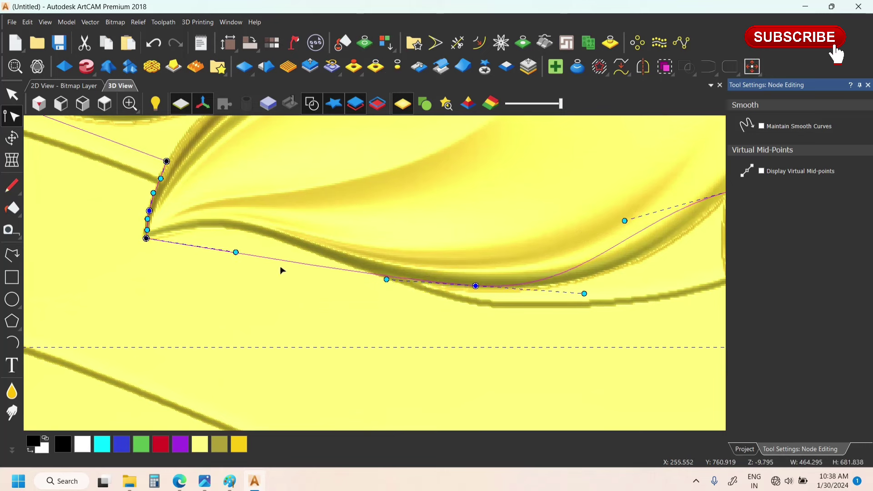
pyautogui.moveTo(235, 252); pyautogui.dragTo(239, 201)
pyautogui.moveTo(386, 279); pyautogui.dragTo(343, 280)
pyautogui.scroll(-3, 513, 282)
pyautogui.scroll(4, 513, 283)
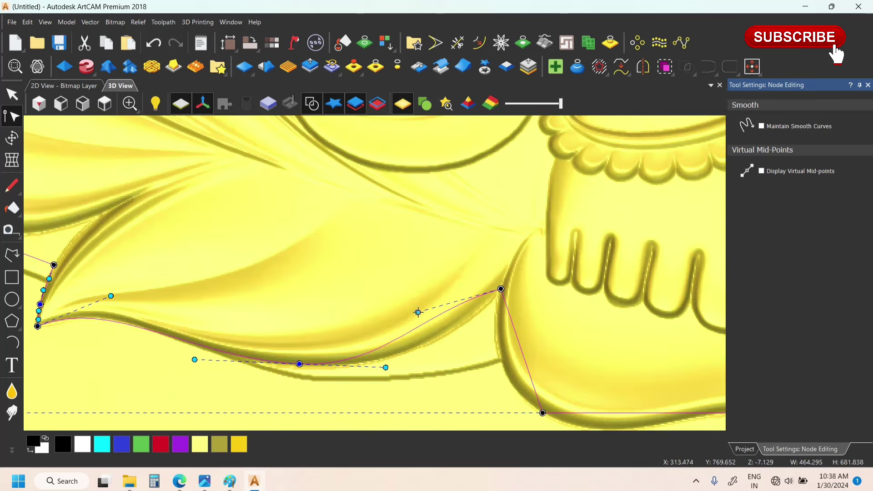
pyautogui.moveTo(418, 312); pyautogui.dragTo(452, 343)
# Smooth the boundary nodes at the central petal's lower-left corner and bottom middle, and bend the curve onto its left edge
pyautogui.scroll(-2, 449, 345)
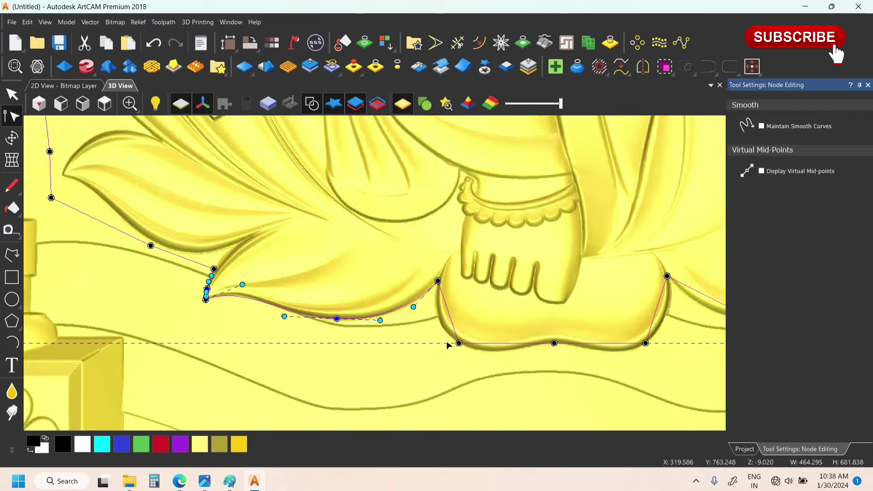
pyautogui.scroll(2, 448, 346)
pyautogui.press('s')
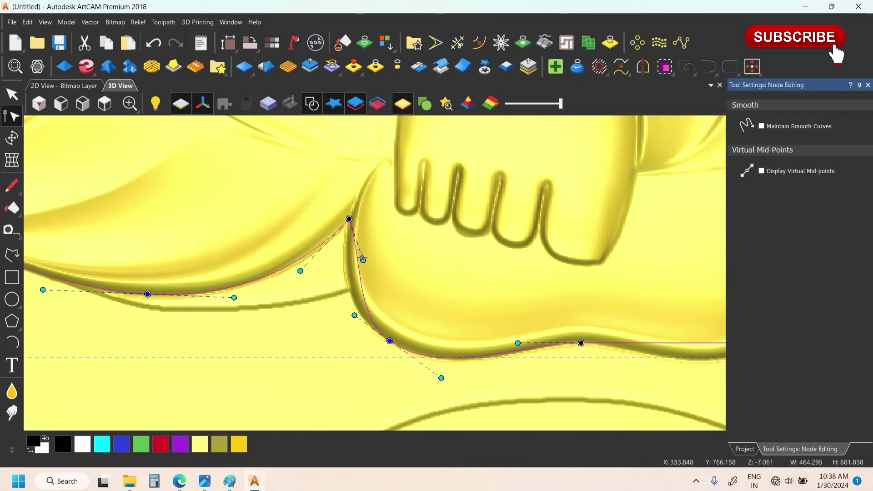
pyautogui.moveTo(363, 260); pyautogui.dragTo(340, 268)
pyautogui.moveTo(581, 343); pyautogui.dragTo(377, 292, button='middle')
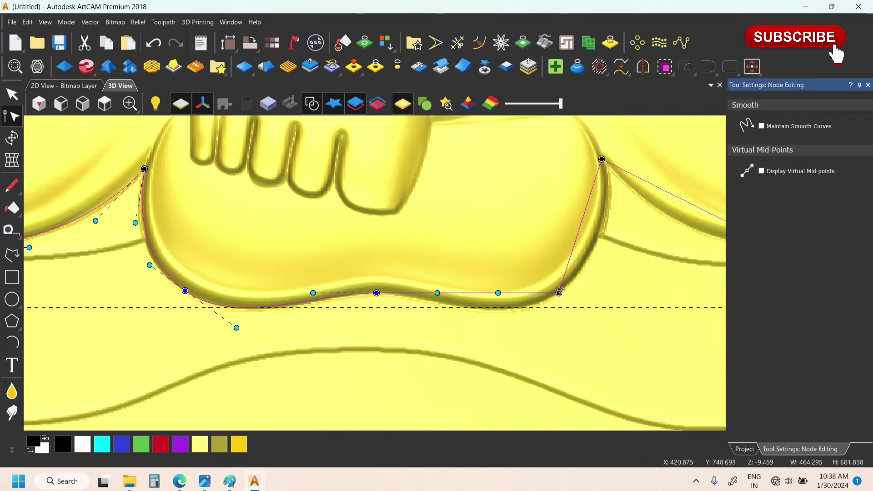
# Smooth the central petal's lower-right corner node, and shift its upper-right node and curve handle onto the petal's edge
pyautogui.press('s')
pyautogui.moveTo(587, 204); pyautogui.dragTo(612, 205)
pyautogui.moveTo(602, 160); pyautogui.dragTo(606, 163)
pyautogui.moveTo(616, 210); pyautogui.dragTo(612, 204)
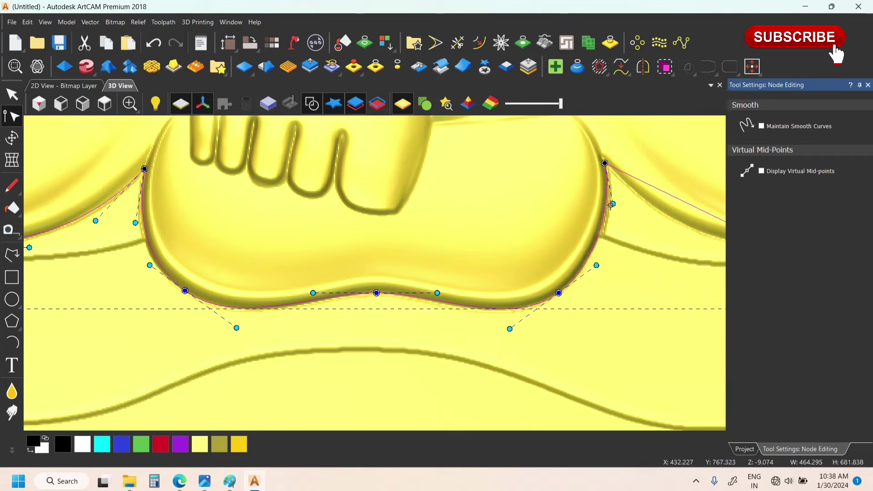
# Smooth and move the node under the petal between the central petal and the mouse, curving the boundary along its lower edge
pyautogui.scroll(-4, 452, 242)
pyautogui.scroll(6, 552, 294)
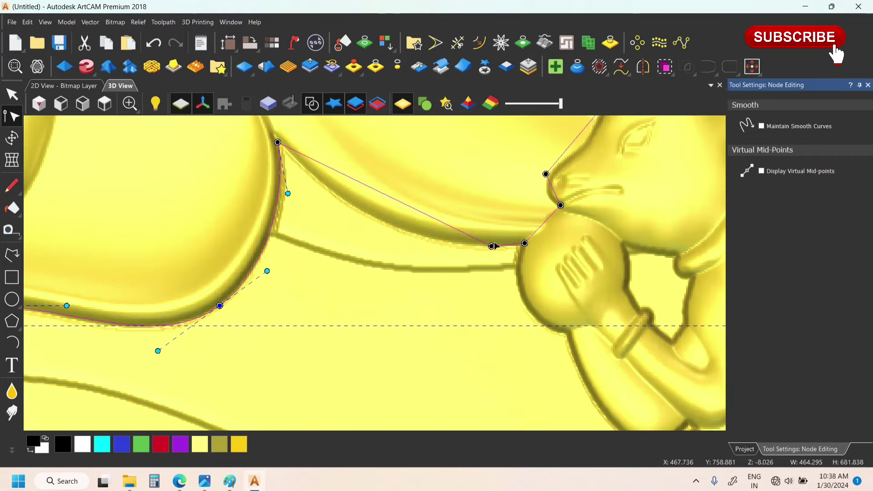
pyautogui.moveTo(493, 246); pyautogui.dragTo(441, 242)
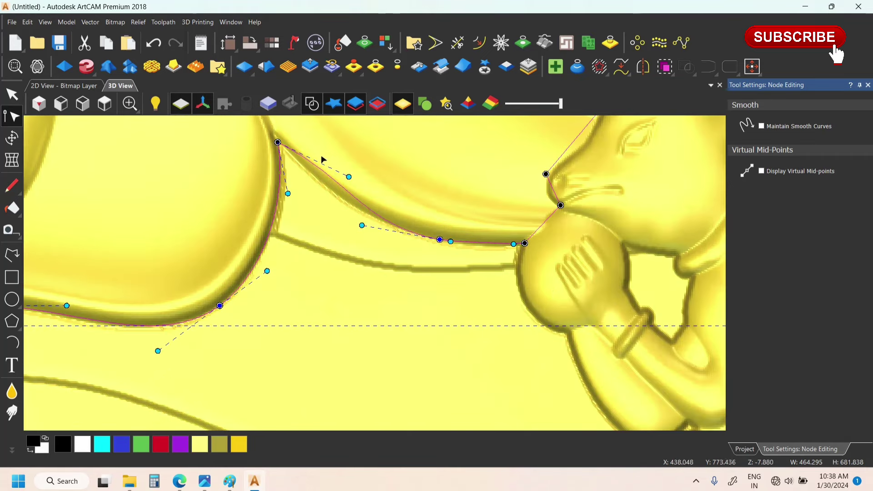
pyautogui.moveTo(349, 177); pyautogui.dragTo(319, 182)
# Smooth the node at the mouse's nose and move it onto the outline of the snout
pyautogui.scroll(-4, 471, 245)
pyautogui.scroll(7, 417, 311)
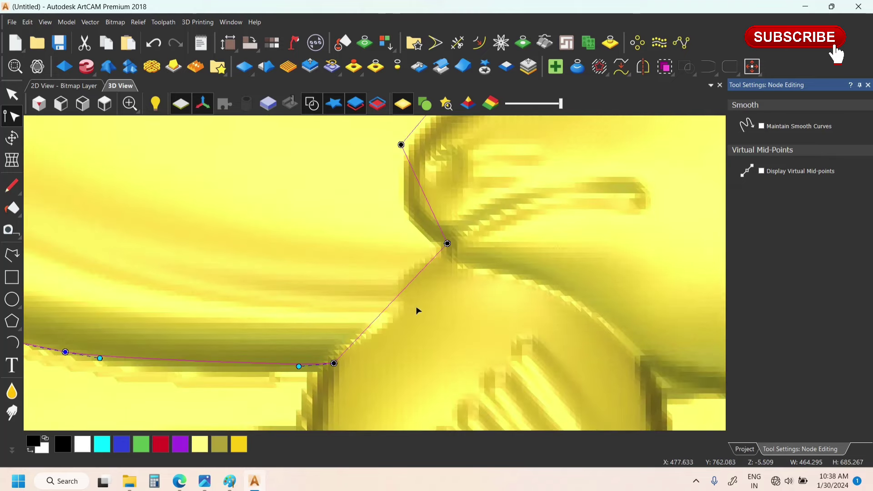
pyautogui.scroll(-3, 350, 352)
pyautogui.scroll(2, 376, 248)
pyautogui.moveTo(376, 248); pyautogui.dragTo(382, 275)
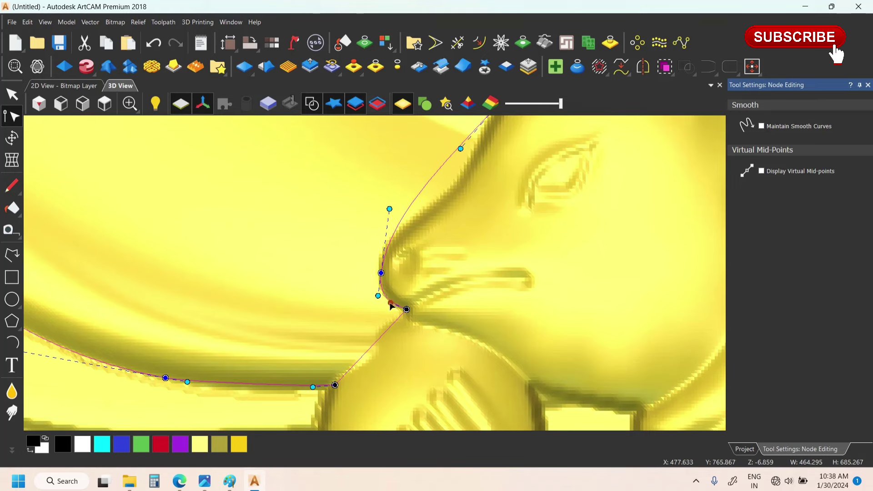
# Smooth the node on the mouse's forehead and adjust its handles so the boundary follows the brow and the bridge of the snout
pyautogui.scroll(-3, 402, 291)
pyautogui.scroll(3, 411, 217)
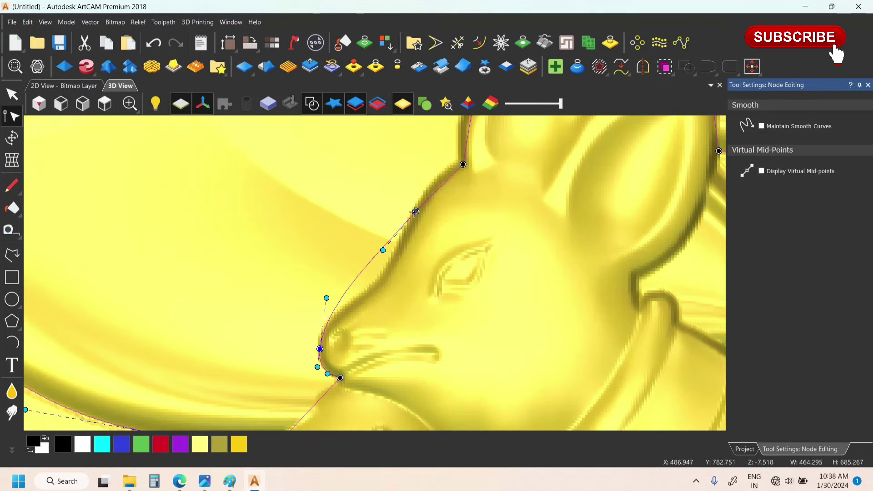
pyautogui.click(416, 211)
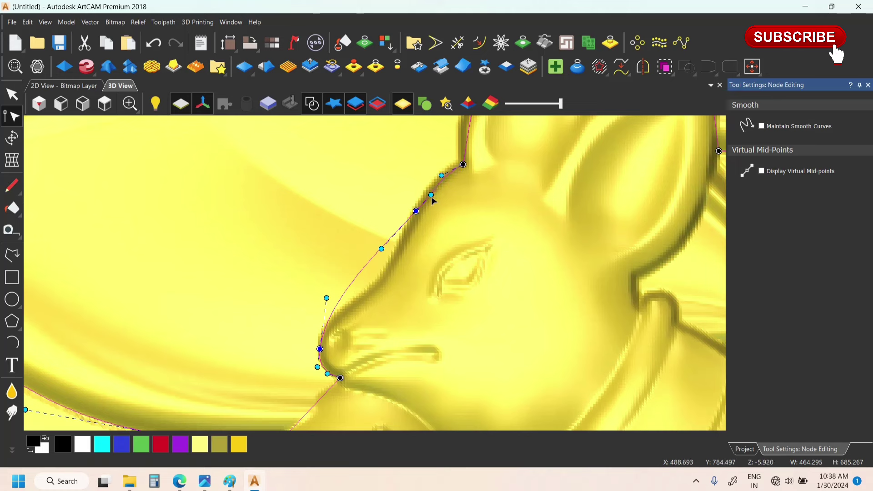
pyautogui.moveTo(431, 195); pyautogui.dragTo(424, 192)
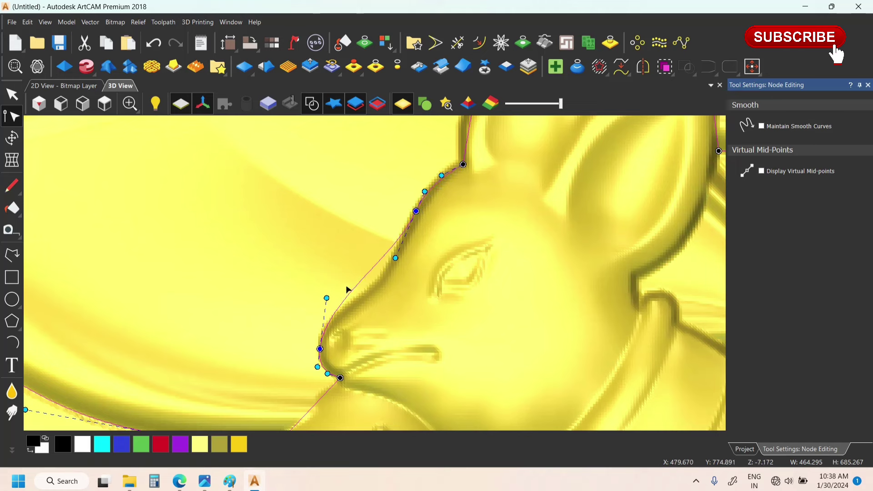
pyautogui.moveTo(396, 259); pyautogui.dragTo(386, 305)
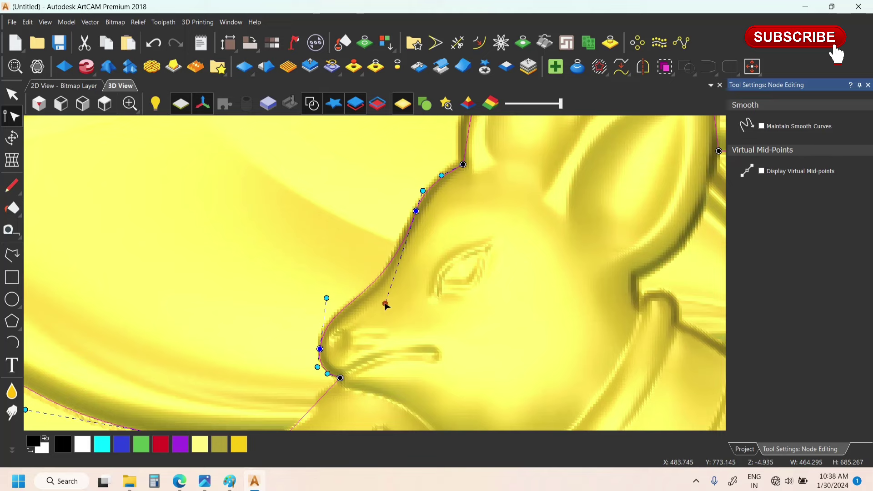
# Smooth the nodes on both sides of the mouse's left ear and adjust the outer handles to match the ear's edge
pyautogui.scroll(-3, 384, 310)
pyautogui.scroll(4, 403, 214)
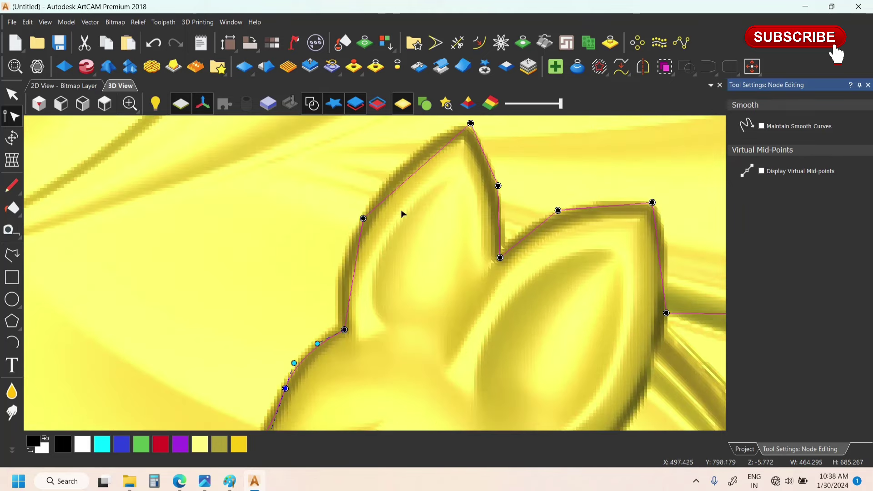
pyautogui.click(363, 218)
pyautogui.press('c')
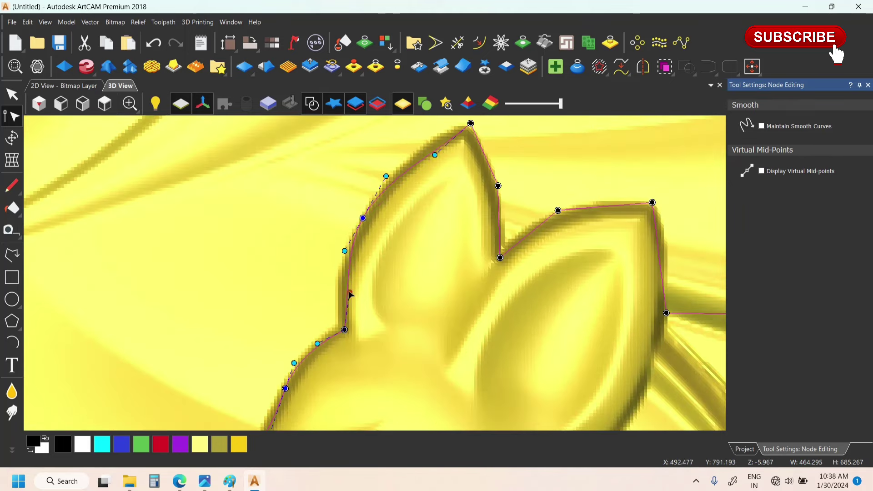
pyautogui.moveTo(349, 292); pyautogui.dragTo(340, 298)
pyautogui.moveTo(435, 157); pyautogui.dragTo(433, 144)
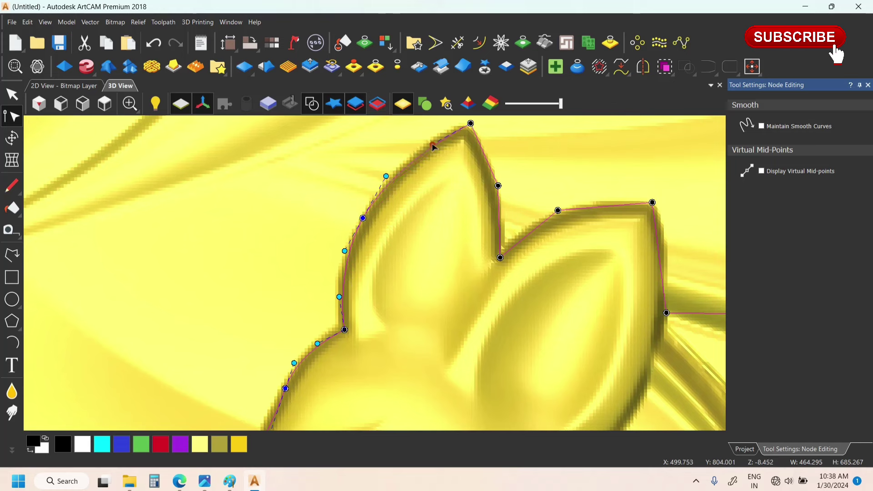
pyautogui.click(498, 185)
pyautogui.press('c')
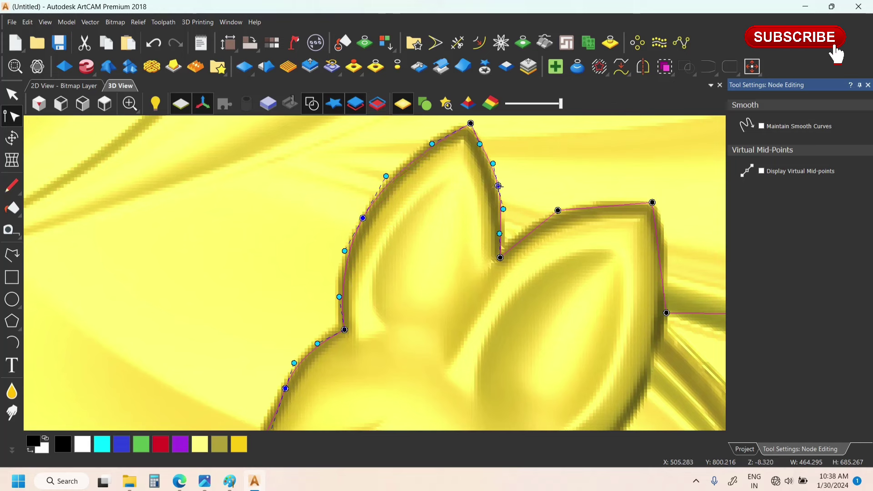
# Smooth the node on the upper edge of the mouse's right ear, and insert a smoothed node on its outer edge
pyautogui.click(558, 210)
pyautogui.press('c')
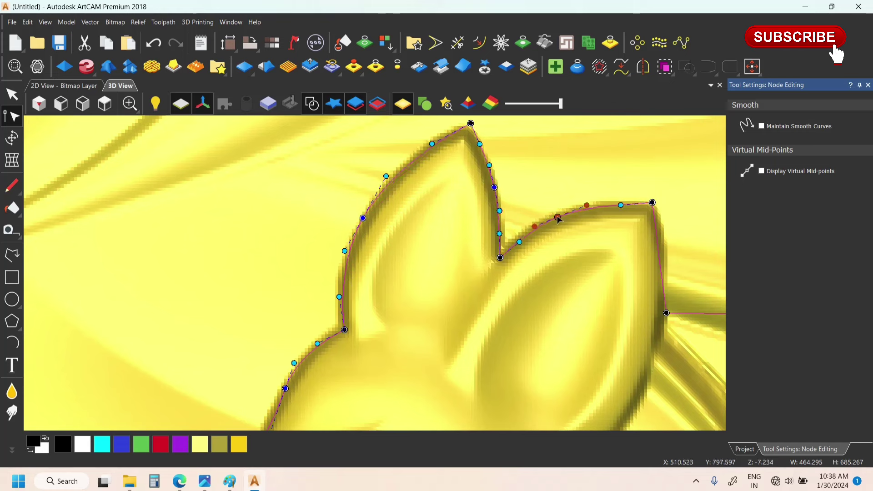
pyautogui.scroll(-3, 569, 255)
pyautogui.scroll(3, 503, 235)
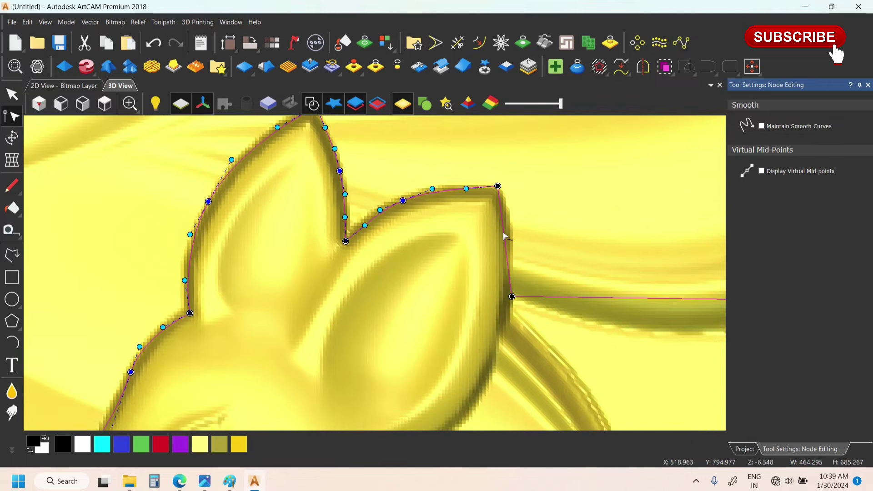
pyautogui.press('i')
pyautogui.press('c')
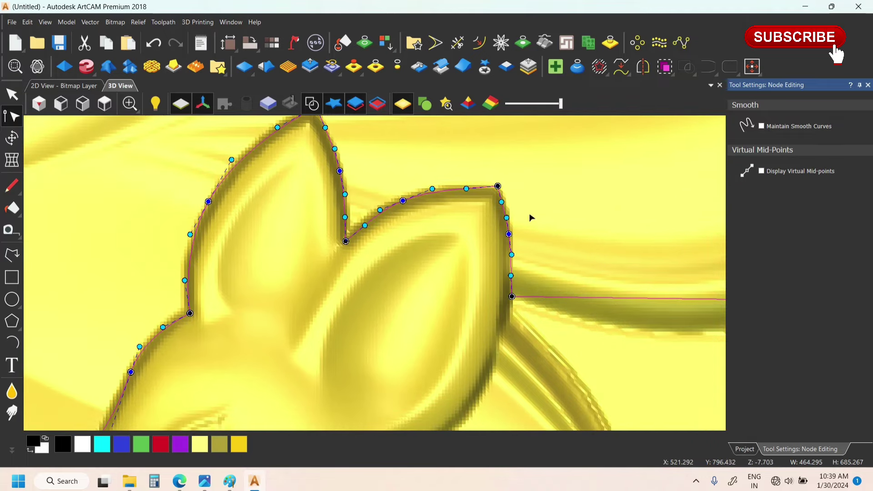
# Smooth and reposition the node beneath the lower-right lotus petal, and bend the curve along the petal's lower edge to its tip
pyautogui.scroll(-3, 530, 218)
pyautogui.scroll(2, 530, 279)
pyautogui.moveTo(527, 283); pyautogui.dragTo(438, 299)
pyautogui.scroll(1, 531, 236)
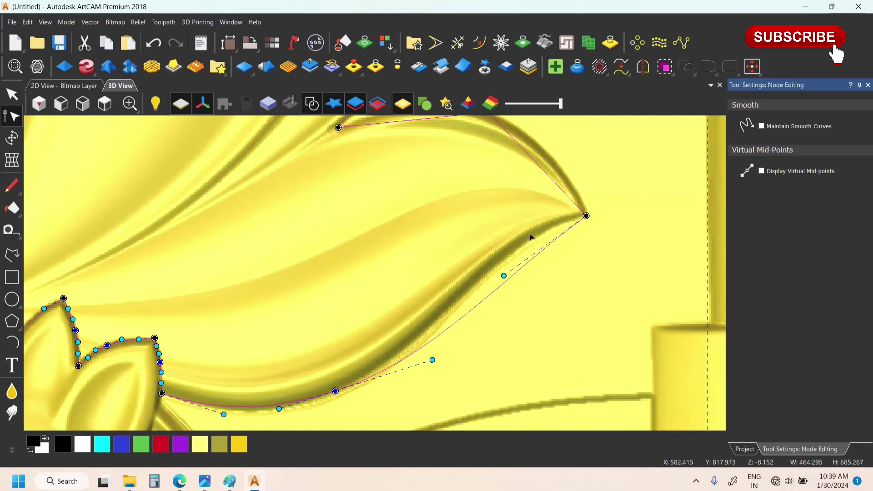
pyautogui.moveTo(504, 276); pyautogui.dragTo(478, 239)
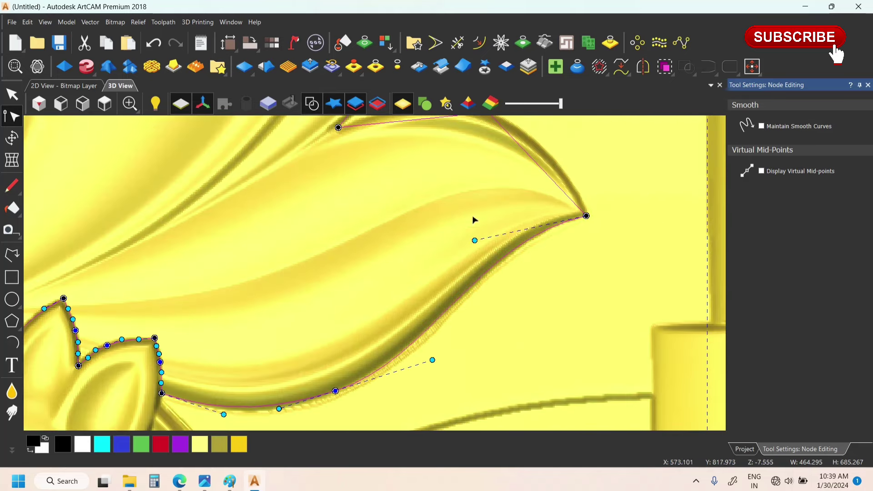
# Smooth the node on top of the lower-right lotus petal and adjust the adjoining handles to follow its upper edge
pyautogui.scroll(-3, 473, 220)
pyautogui.scroll(3, 370, 269)
pyautogui.click(385, 252)
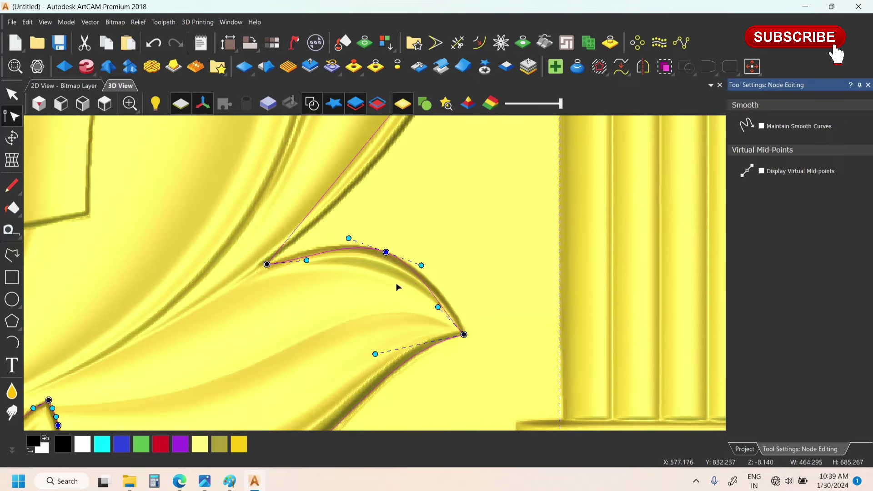
pyautogui.moveTo(438, 307); pyautogui.dragTo(453, 302)
pyautogui.moveTo(306, 261); pyautogui.dragTo(304, 249)
# Smooth the boundary node on the outer edge of the tall right-hand lotus petal
pyautogui.scroll(-3, 304, 248)
pyautogui.scroll(3, 417, 234)
pyautogui.click(402, 219)
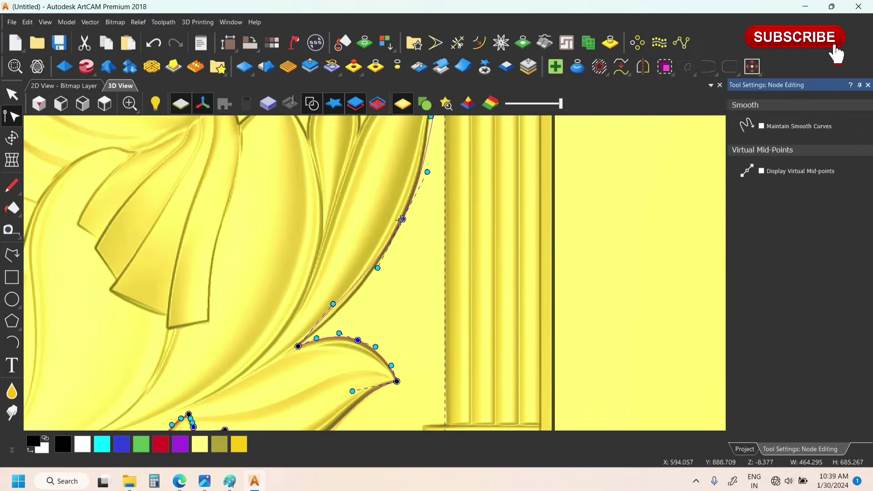
pyautogui.scroll(-3, 341, 314)
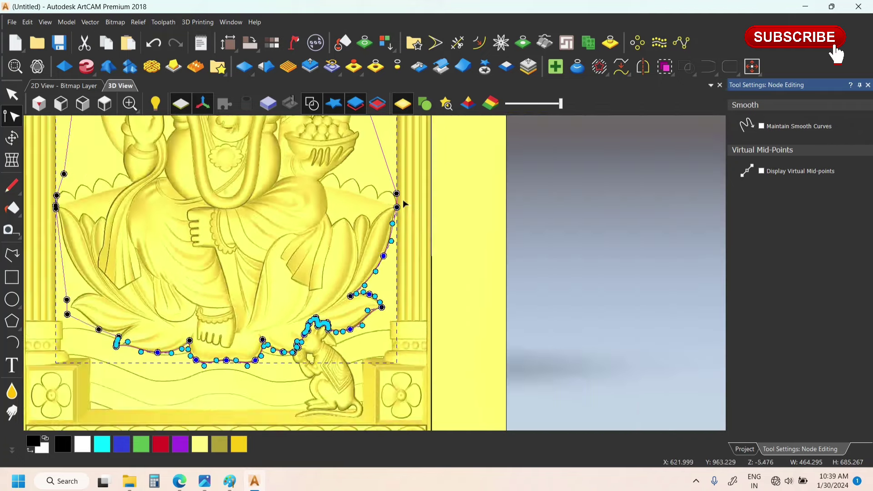
pyautogui.scroll(3, 403, 208)
pyautogui.scroll(-3, 372, 263)
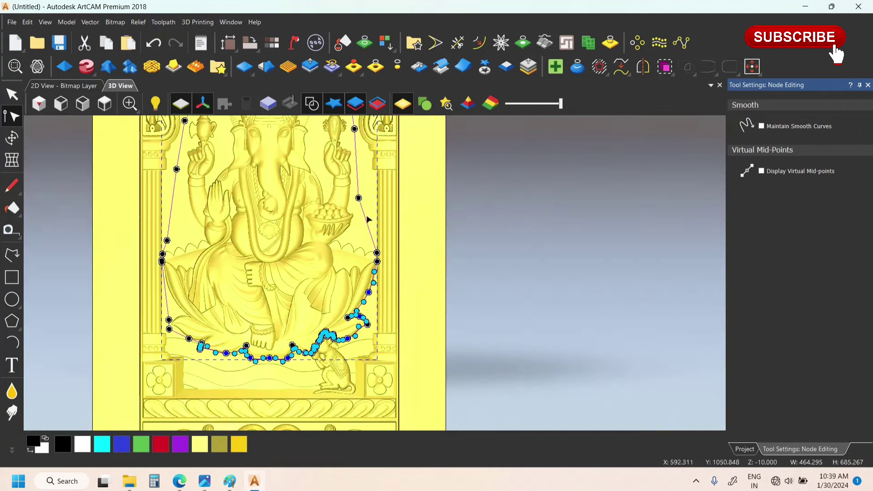
# Create a 3D clipart piece from the Ganesha relief using the boundary polyline, and delete the polyline
pyautogui.click(11, 94)
pyautogui.scroll(-3, 331, 284)
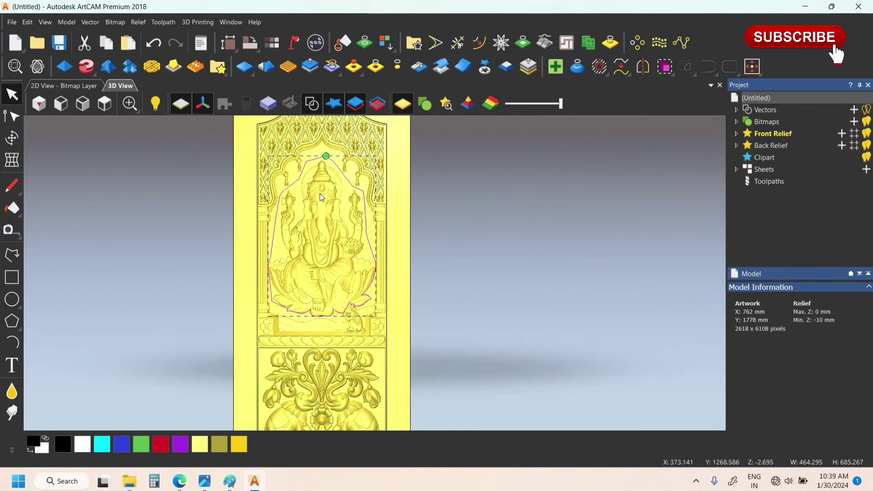
pyautogui.click(492, 75)
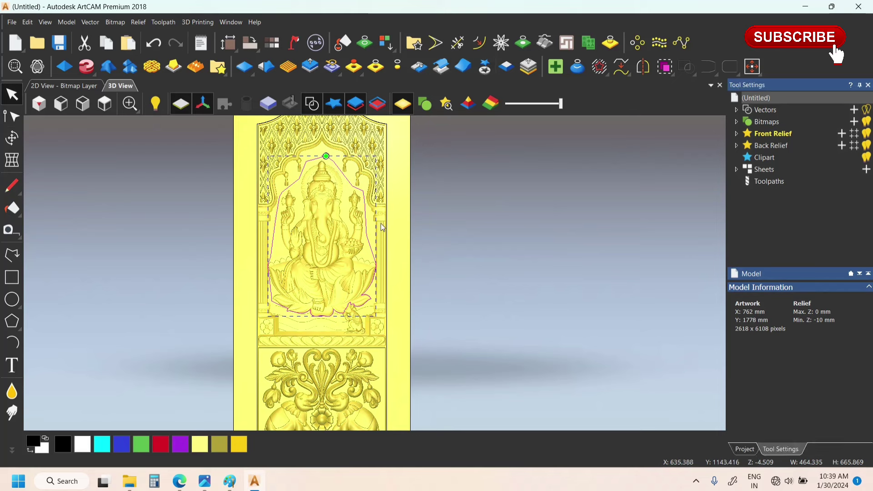
pyautogui.press('Escape')
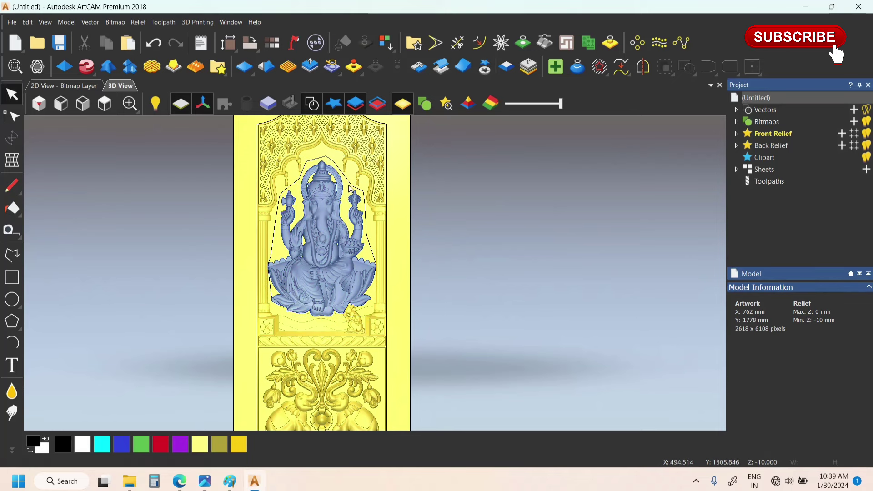
pyautogui.click(321, 213)
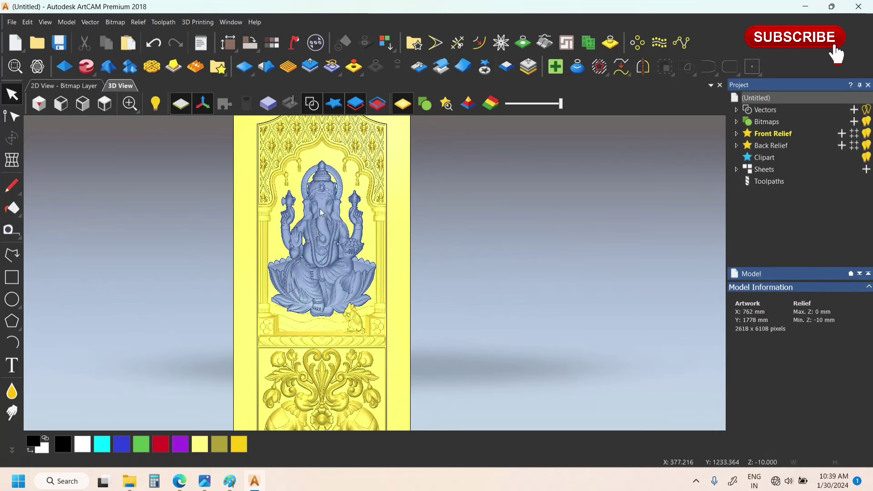
# Set the Ganesha clipart's Z range to 20 mm and paste it into the front relief
pyautogui.scroll(-3, 354, 246)
pyautogui.scroll(2, 353, 324)
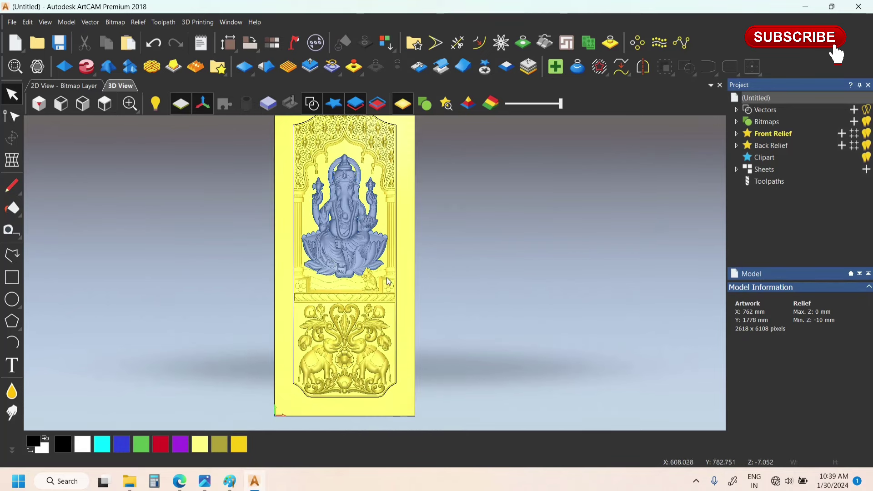
pyautogui.click(348, 211)
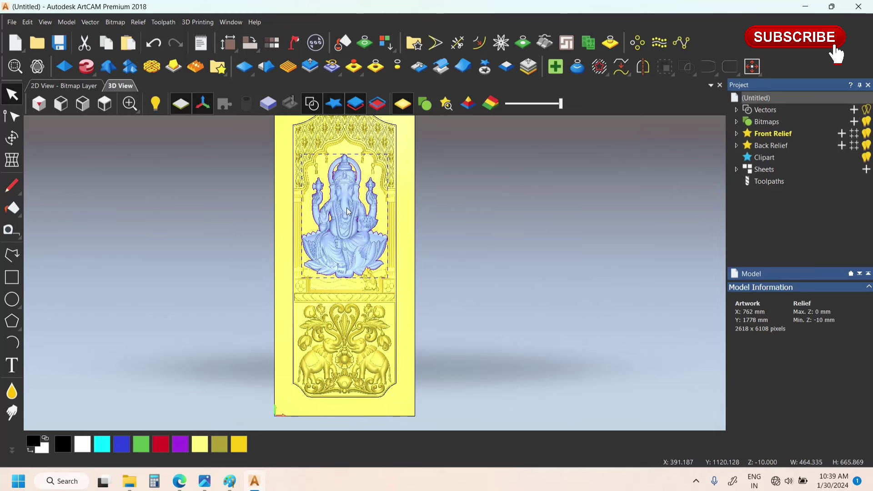
pyautogui.click(348, 212)
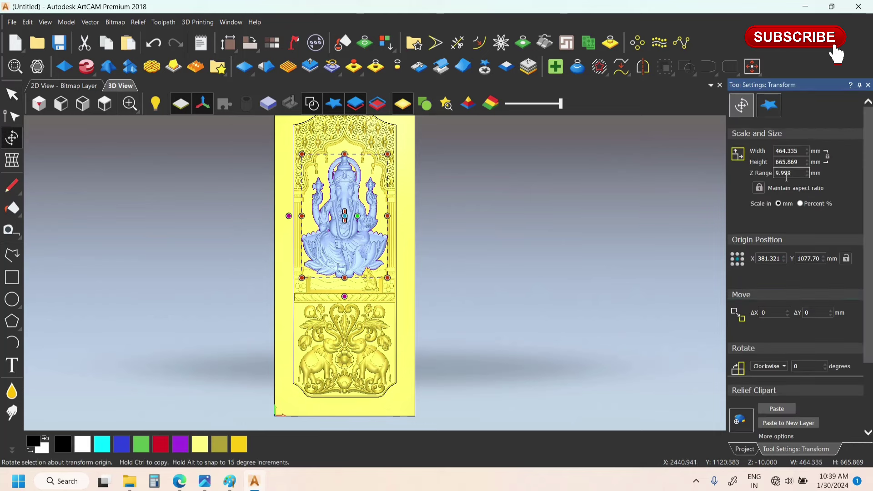
pyautogui.moveTo(794, 176); pyautogui.dragTo(754, 176)
pyautogui.write('20')
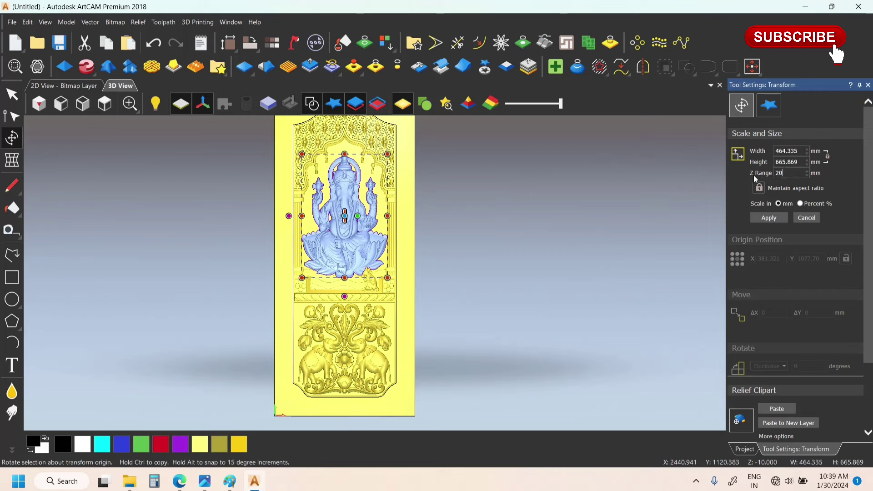
pyautogui.click(764, 221)
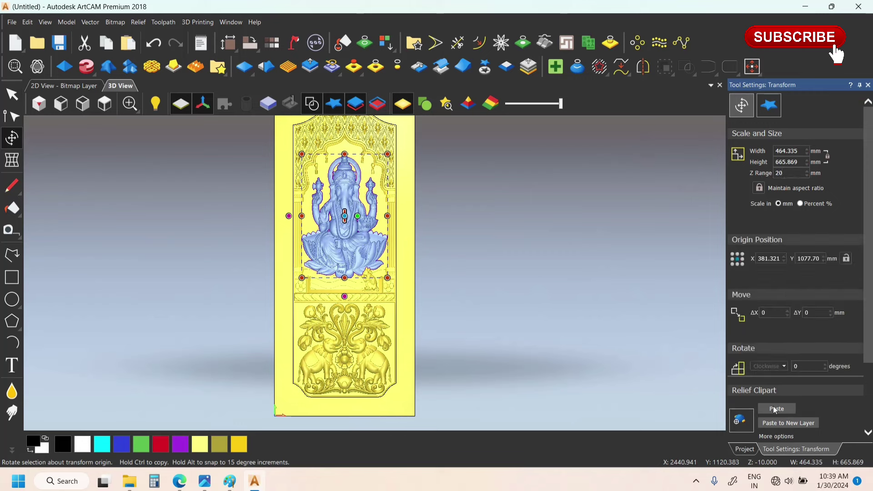
pyautogui.click(232, 288)
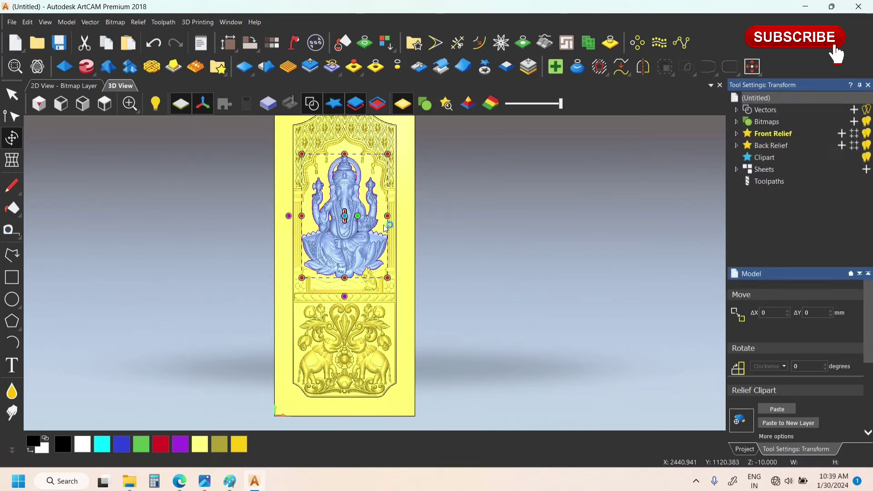
# Examine the pasted Ganesha relief from above and from low side angles with the vectors hidden, and return to the top view
pyautogui.scroll(3, 324, 200)
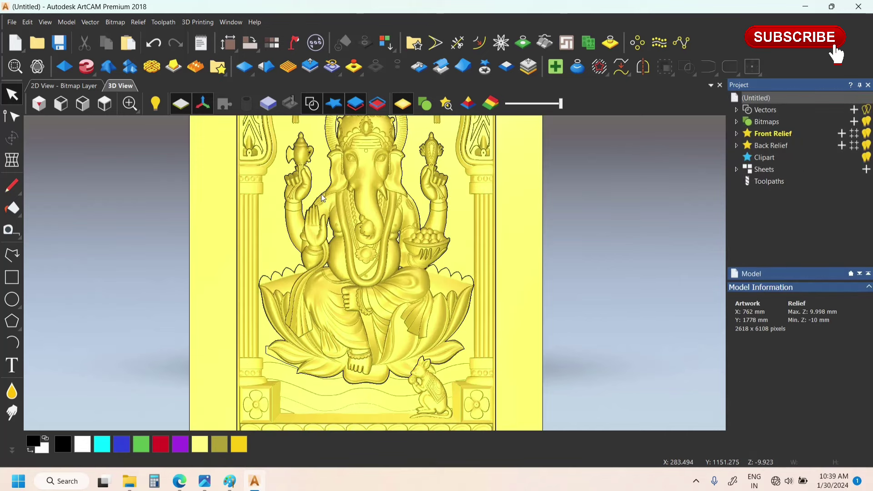
pyautogui.click(321, 196)
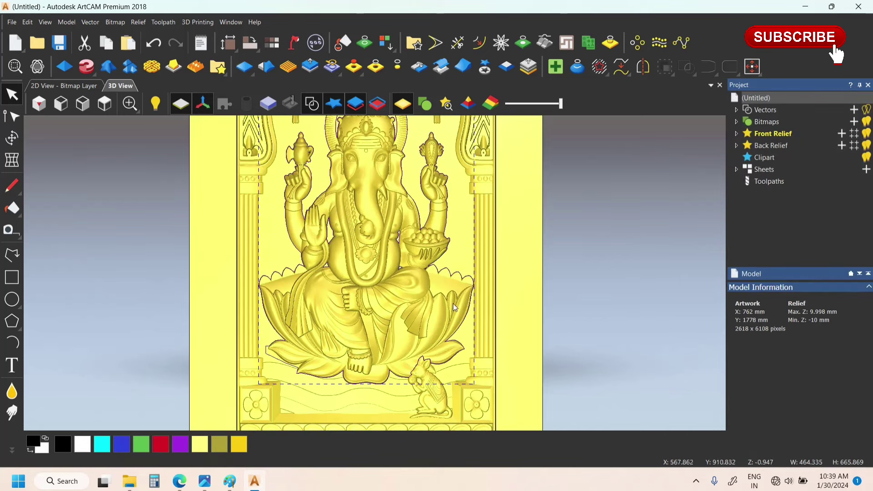
pyautogui.scroll(-3, 364, 254)
pyautogui.scroll(3, 361, 254)
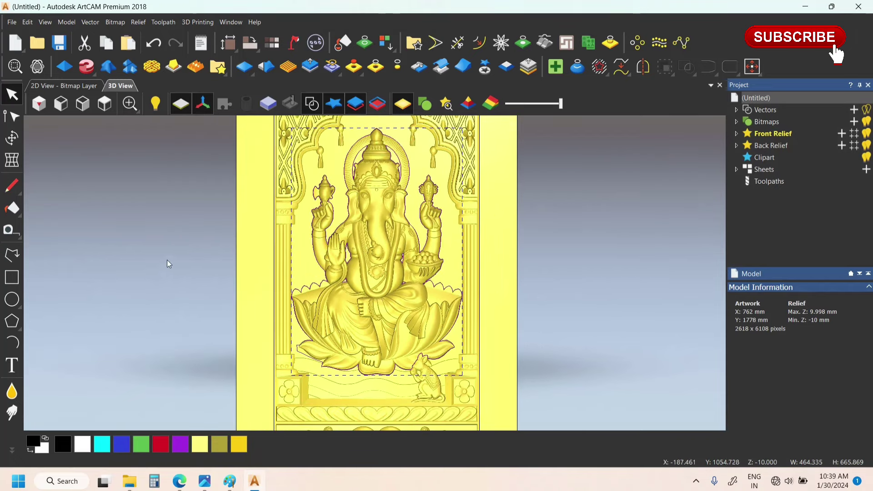
pyautogui.click(167, 260)
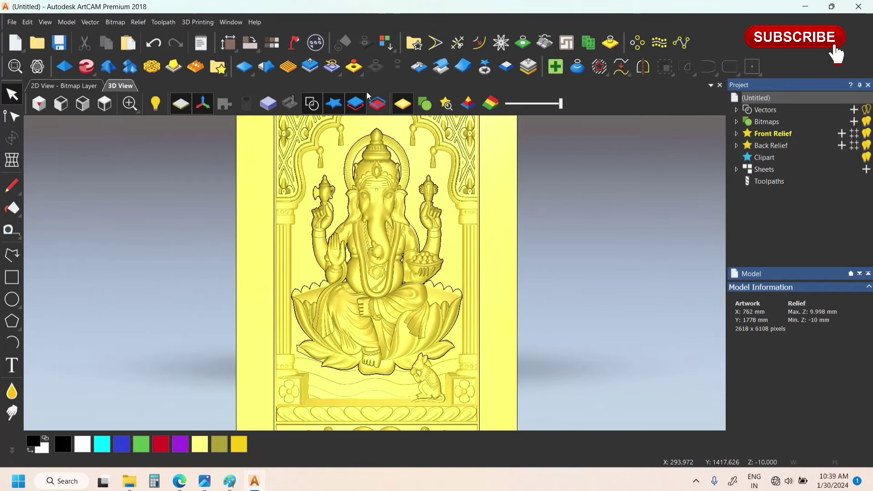
pyautogui.click(313, 104)
pyautogui.moveTo(271, 351); pyautogui.dragTo(376, 207)
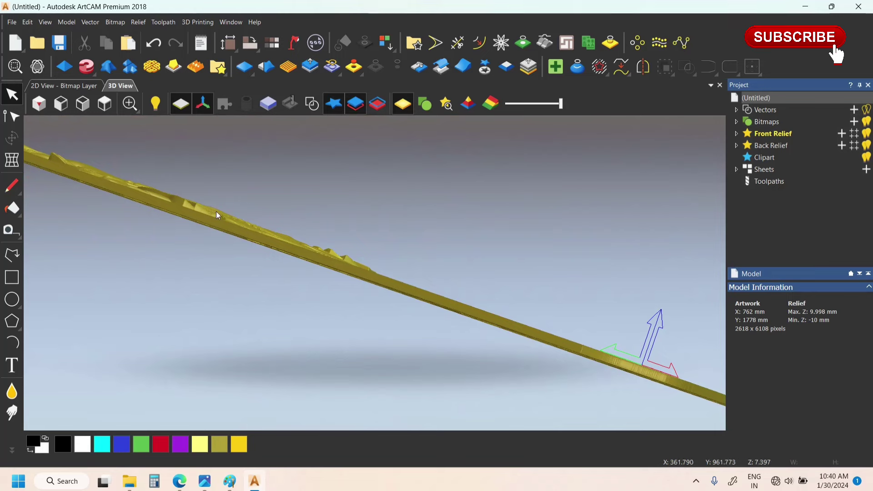
pyautogui.moveTo(499, 320); pyautogui.dragTo(141, 162)
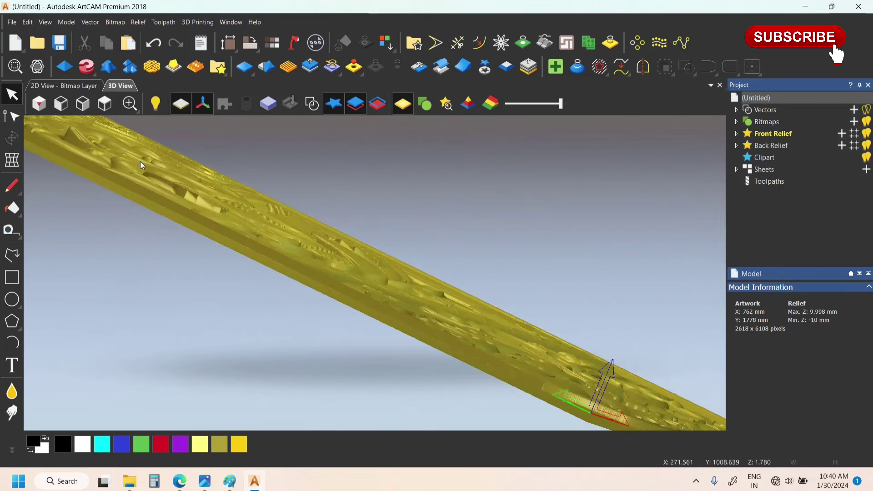
pyautogui.click(105, 103)
pyautogui.scroll(5, 392, 197)
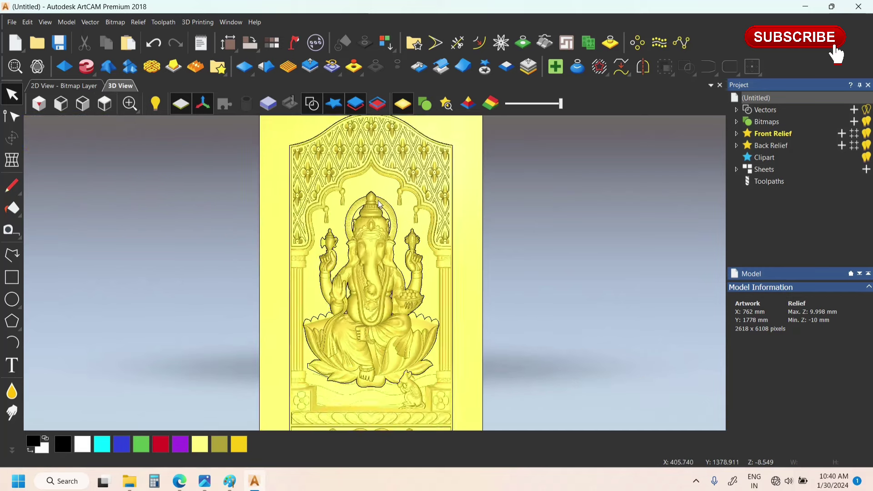
# Examine the selected boundary vector around the lower-left lotus petal for where it departs from the petal's edge
pyautogui.click(343, 202)
pyautogui.scroll(-5, 344, 273)
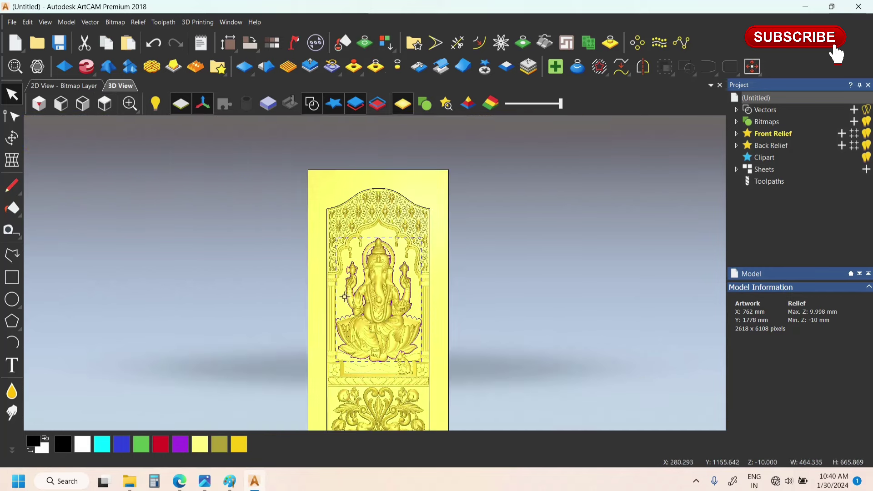
pyautogui.scroll(6, 361, 351)
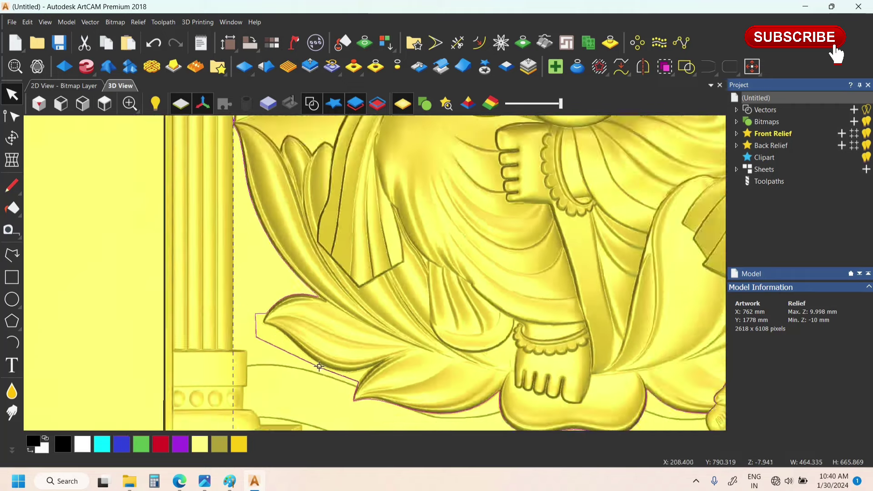
pyautogui.click(266, 329)
pyautogui.scroll(-5, 285, 326)
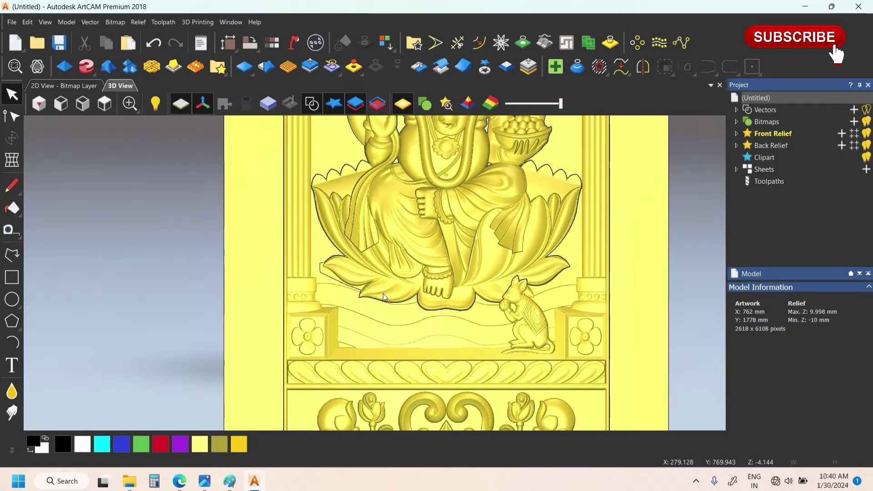
pyautogui.scroll(5, 383, 293)
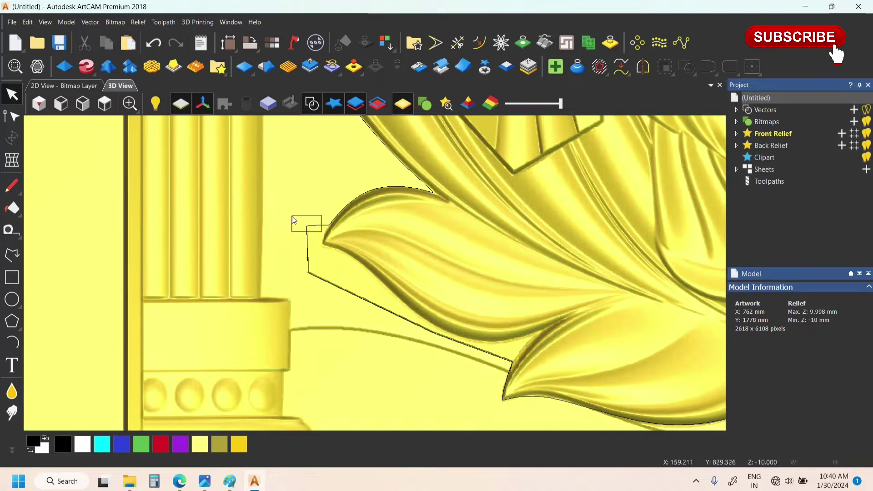
pyautogui.click(323, 231)
pyautogui.moveTo(370, 316); pyautogui.dragTo(316, 165)
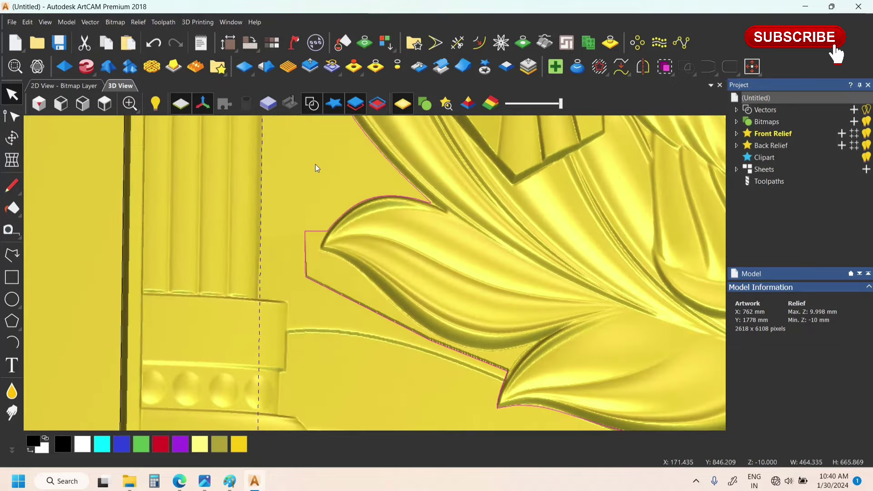
pyautogui.click(83, 104)
pyautogui.scroll(8, 355, 278)
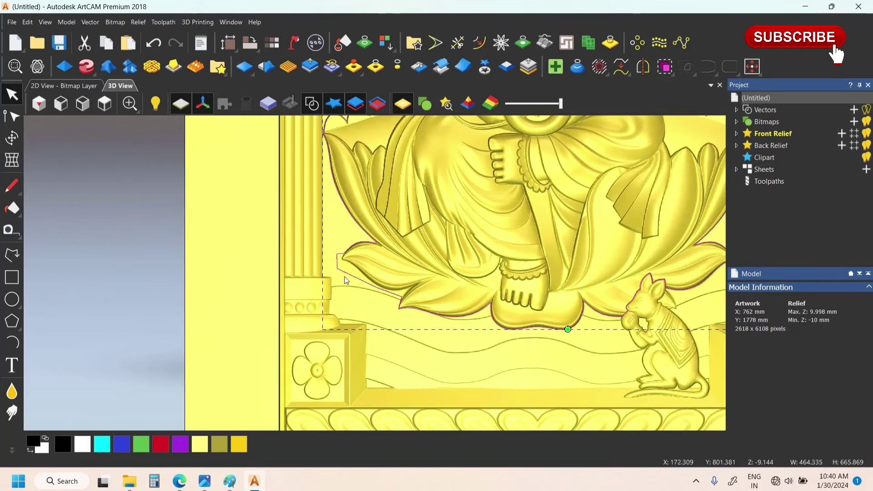
# Delete the stray boundary span around the lower-left lotus petal, leaving the vector open between the petal's tip and the neighbouring petal
pyautogui.press('n')
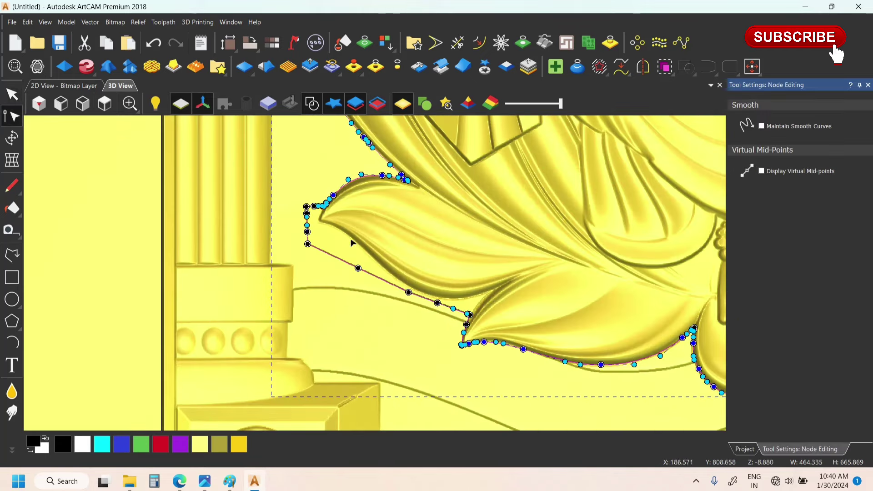
pyautogui.scroll(5, 338, 213)
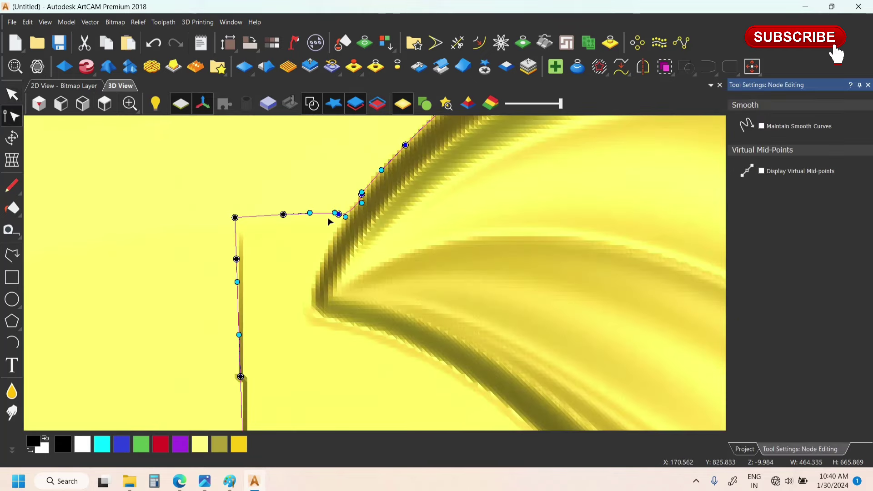
pyautogui.click(362, 194)
pyautogui.scroll(-5, 362, 194)
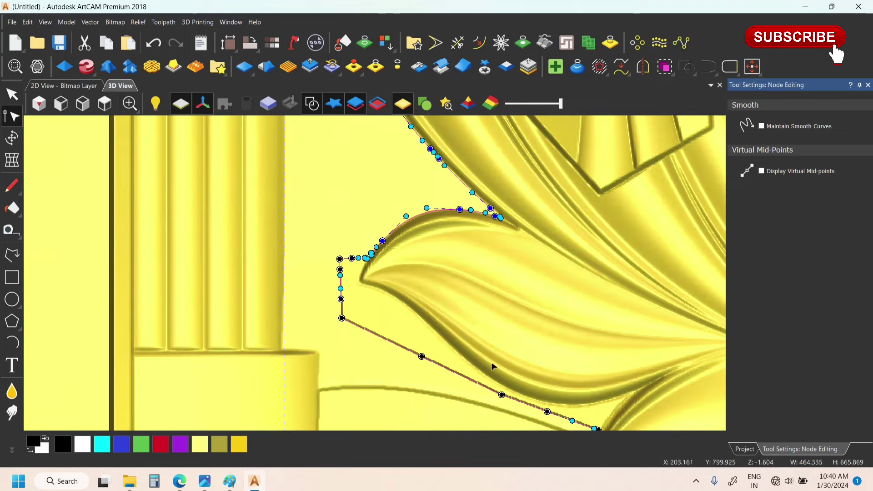
pyautogui.scroll(2, 440, 333)
pyautogui.scroll(3, 440, 332)
pyautogui.click(454, 340)
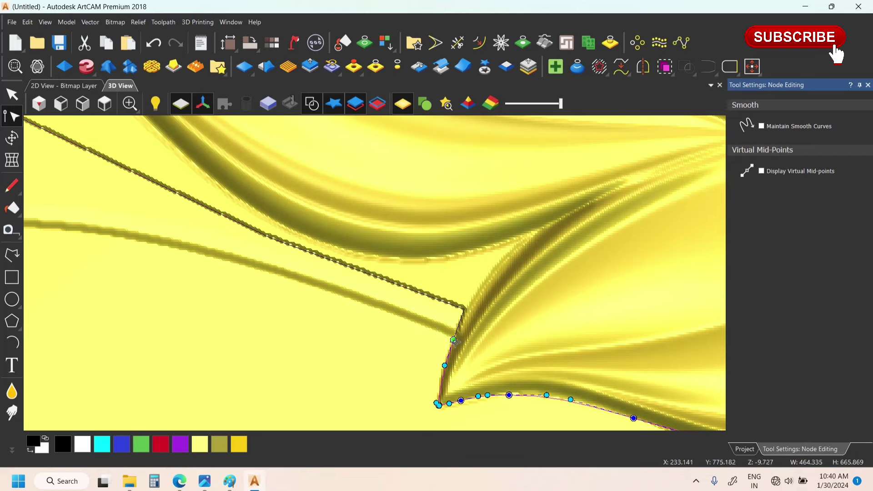
pyautogui.scroll(-2, 401, 284)
pyautogui.press('Escape')
pyautogui.scroll(-3, 341, 283)
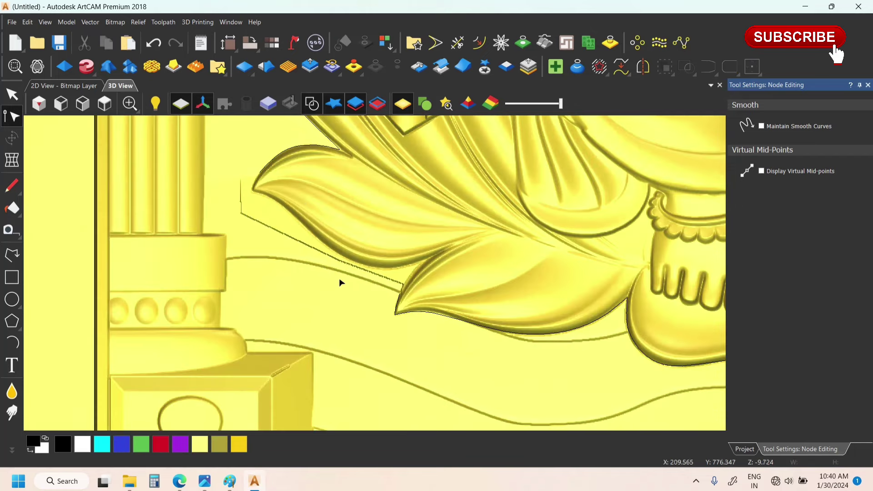
# Draw a polyline from the lower-left petal's tip along its underside to the neighbouring petal, closing the gap in the boundary
pyautogui.click(12, 255)
pyautogui.scroll(4, 272, 133)
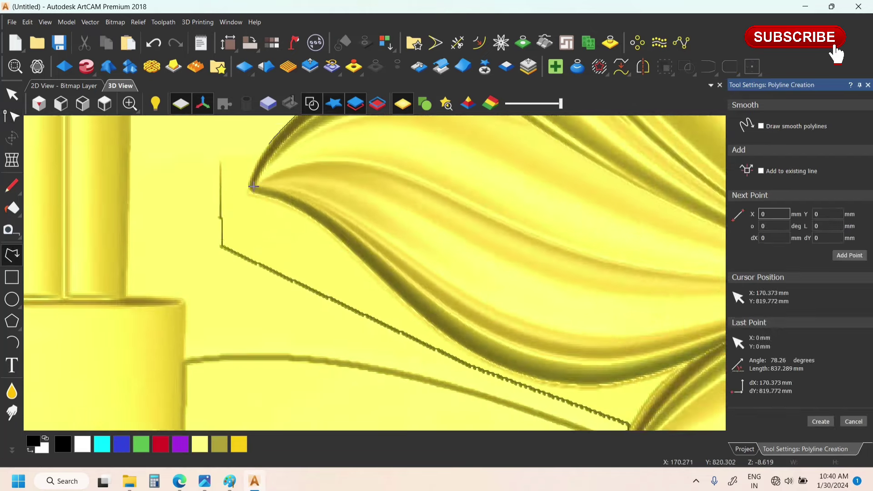
pyautogui.click(247, 188)
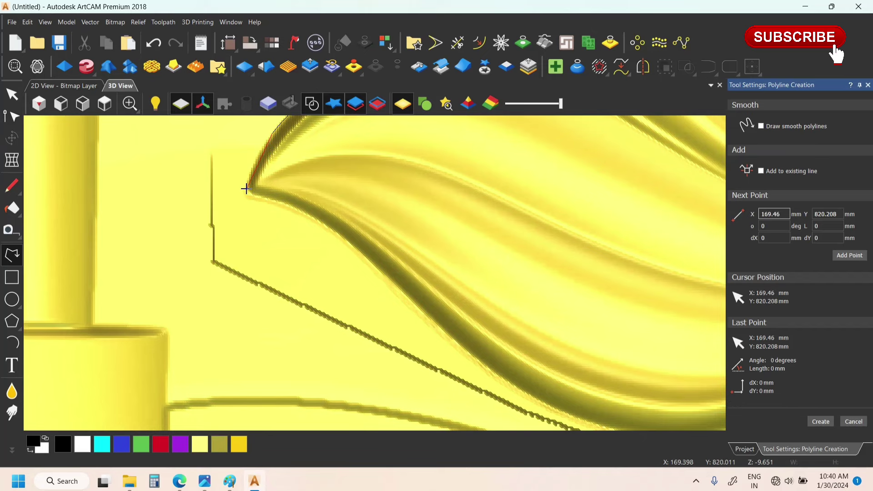
pyautogui.click(335, 221)
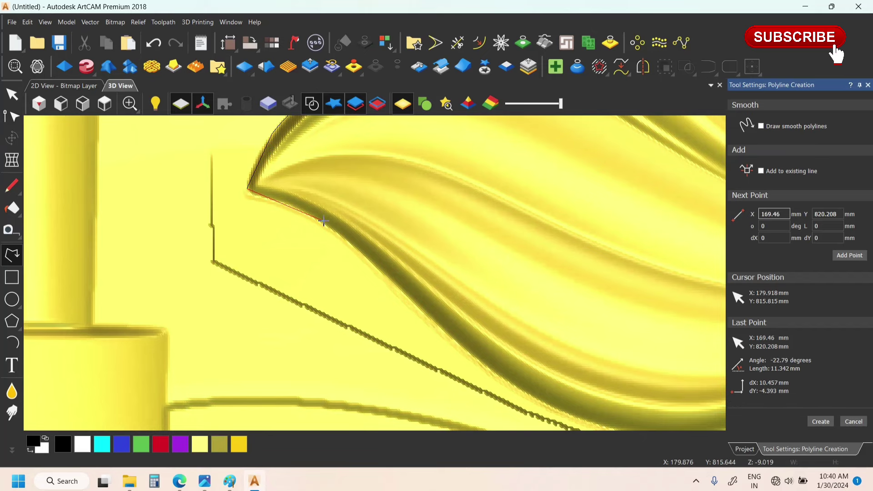
pyautogui.scroll(-2, 411, 306)
pyautogui.scroll(2, 438, 338)
pyautogui.click(437, 349)
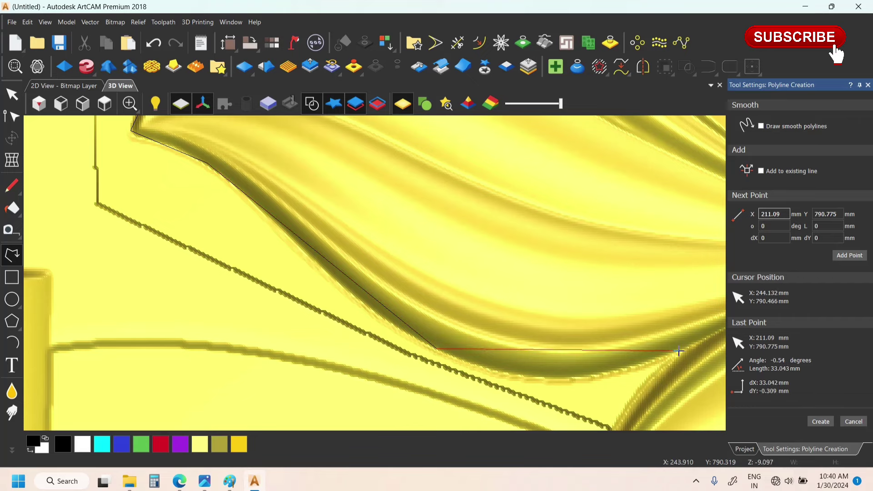
pyautogui.click(688, 349)
pyautogui.scroll(-2, 452, 322)
pyautogui.scroll(3, 405, 287)
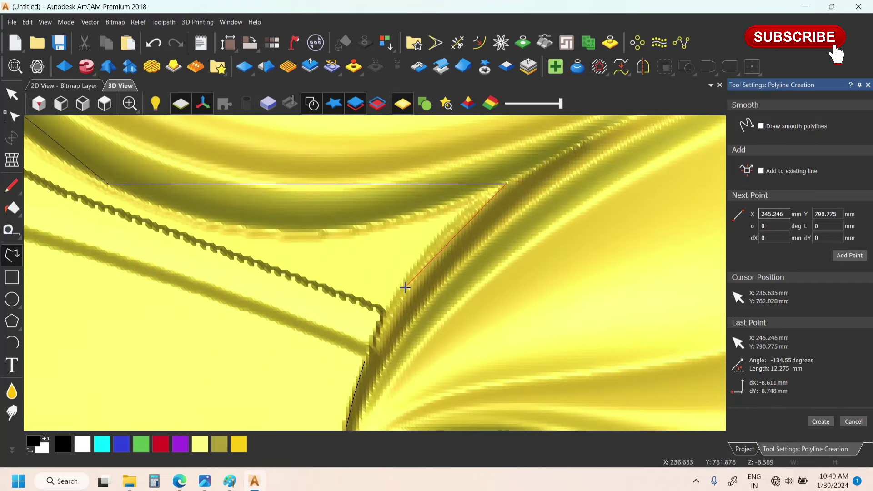
pyautogui.click(400, 286)
pyautogui.click(369, 355)
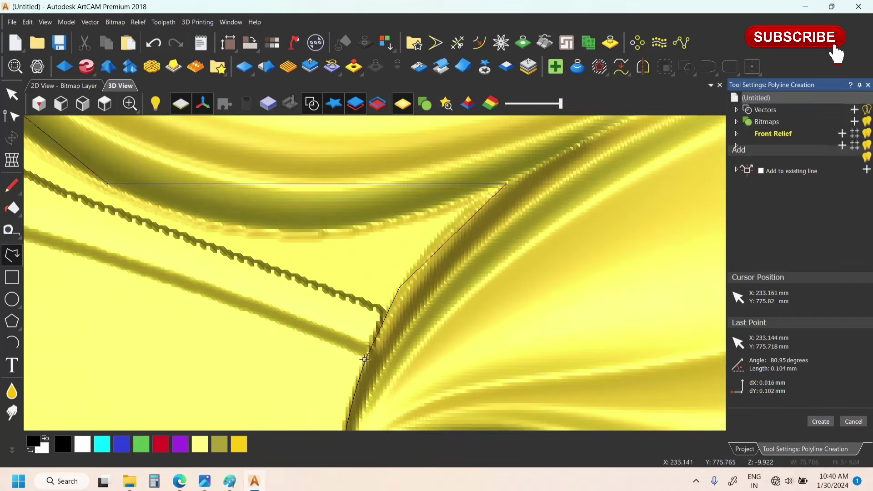
pyautogui.scroll(-3, 365, 361)
pyautogui.scroll(-2, 367, 315)
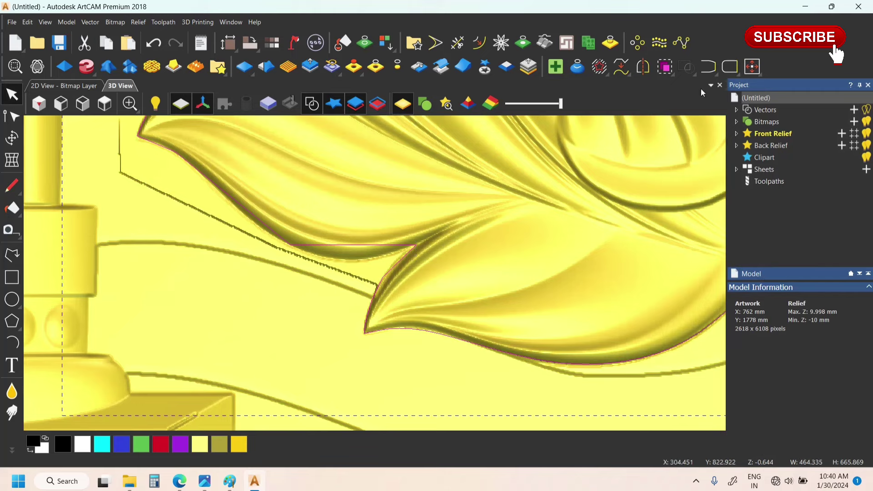
# Curve the new boundary span along the lower-left petal's underside, and smooth the node on the adjoining petal's edge
pyautogui.scroll(-3, 347, 254)
pyautogui.scroll(1, 345, 254)
pyautogui.doubleClick(342, 255)
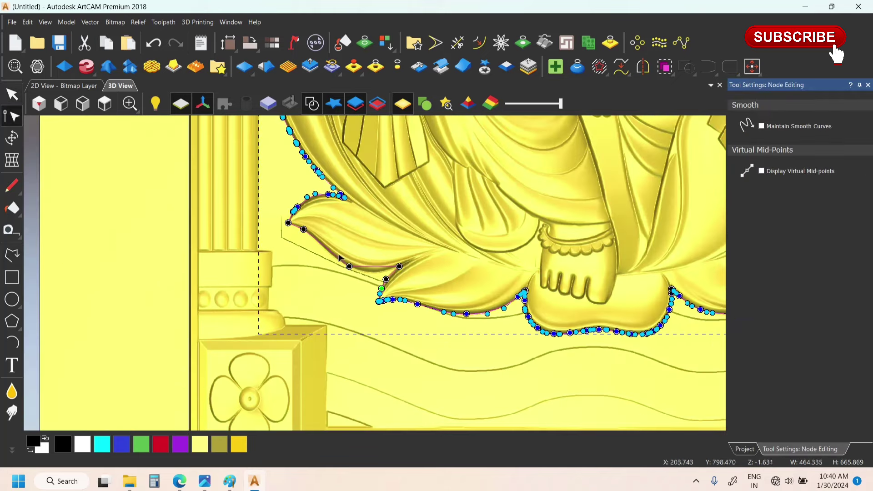
pyautogui.scroll(4, 359, 272)
pyautogui.moveTo(366, 285); pyautogui.dragTo(385, 292)
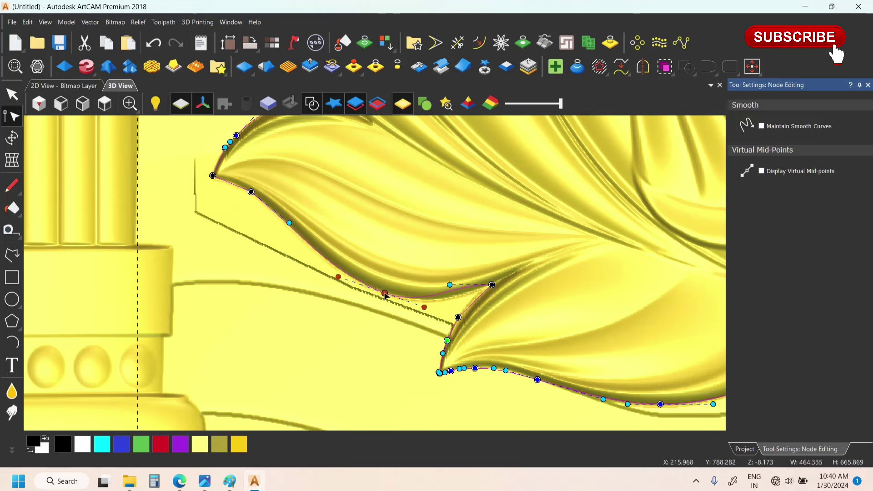
pyautogui.press('b')
pyautogui.press('i')
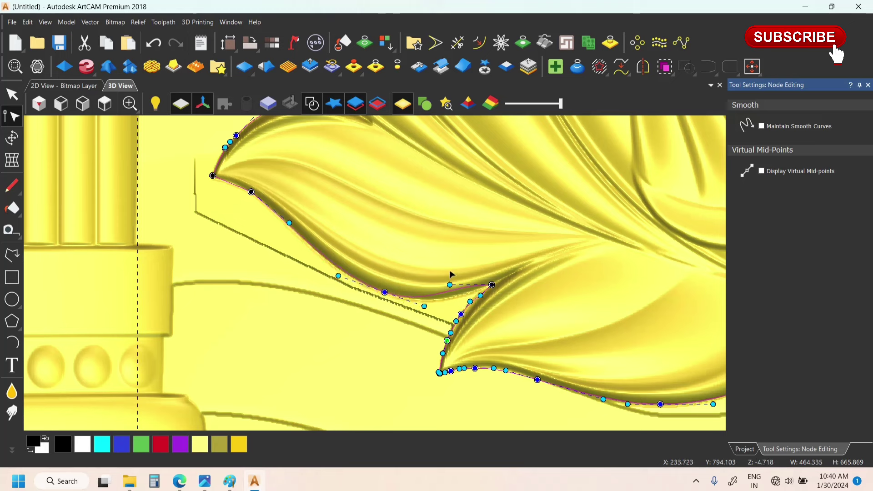
pyautogui.moveTo(449, 284); pyautogui.dragTo(453, 299)
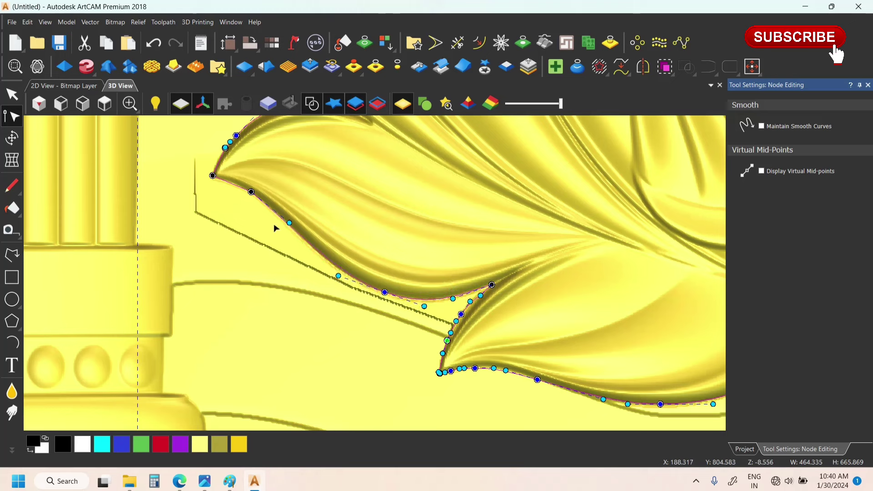
# Finish node editing and select the corrected boundary vector around the Ganesha and lotus
pyautogui.scroll(-3, 374, 273)
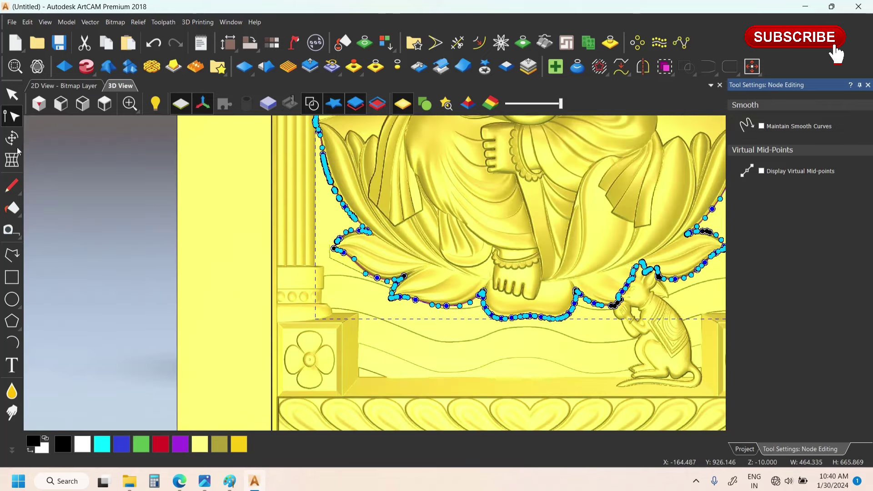
pyautogui.click(12, 94)
pyautogui.click(381, 243)
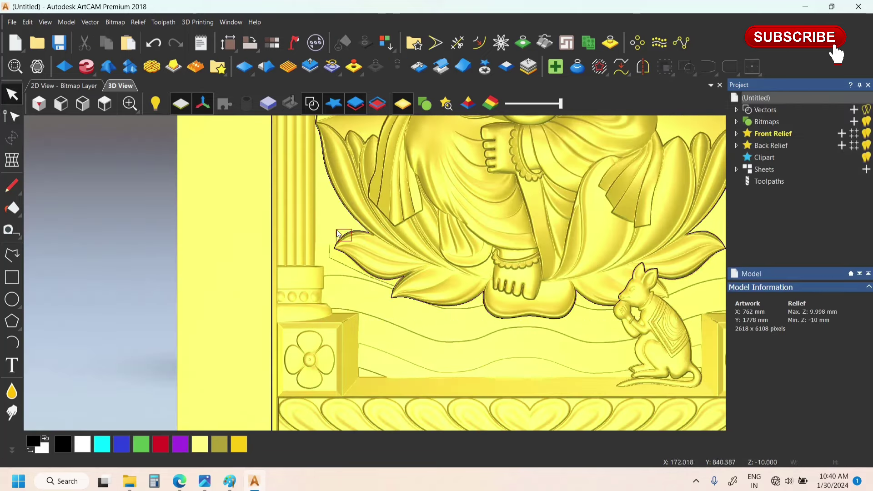
pyautogui.click(408, 277)
pyautogui.scroll(1, 393, 291)
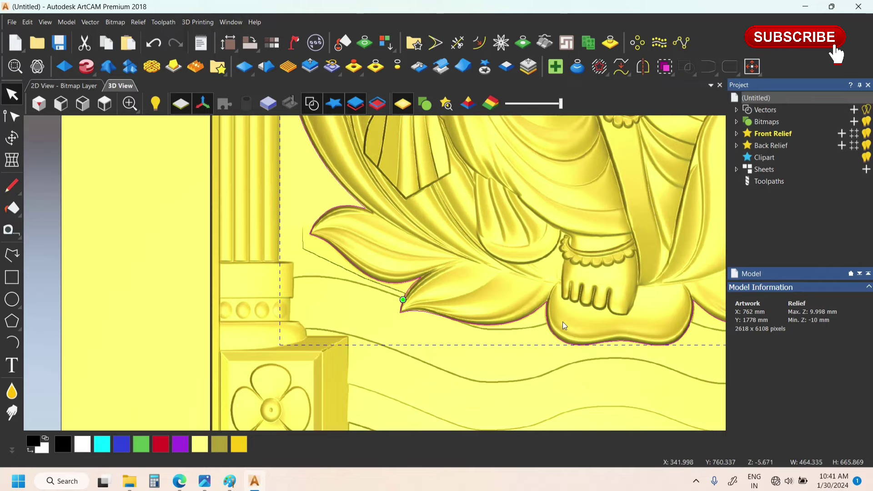
# Select the Ganesha and lotus boundary together with the door panel's arched outer border vector
pyautogui.scroll(-2, 521, 309)
pyautogui.scroll(-2, 485, 244)
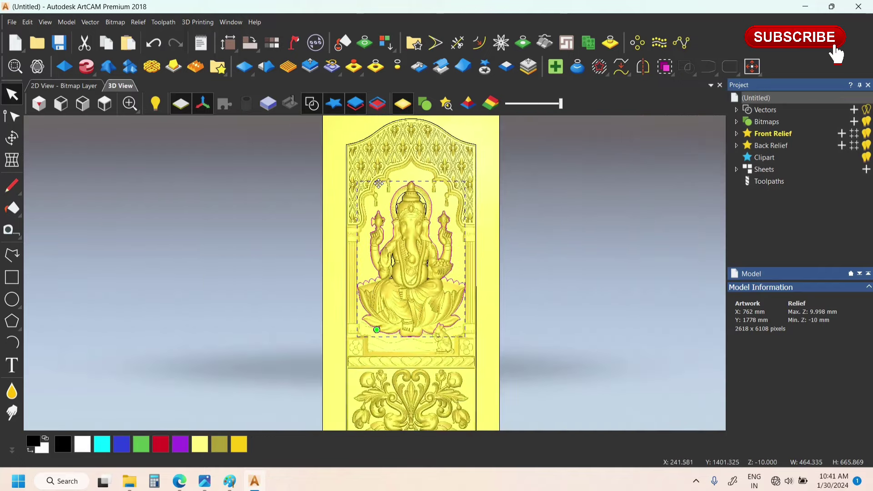
pyautogui.scroll(1, 258, 237)
pyautogui.click(345, 188)
pyautogui.scroll(-1, 345, 189)
pyautogui.scroll(2, 390, 225)
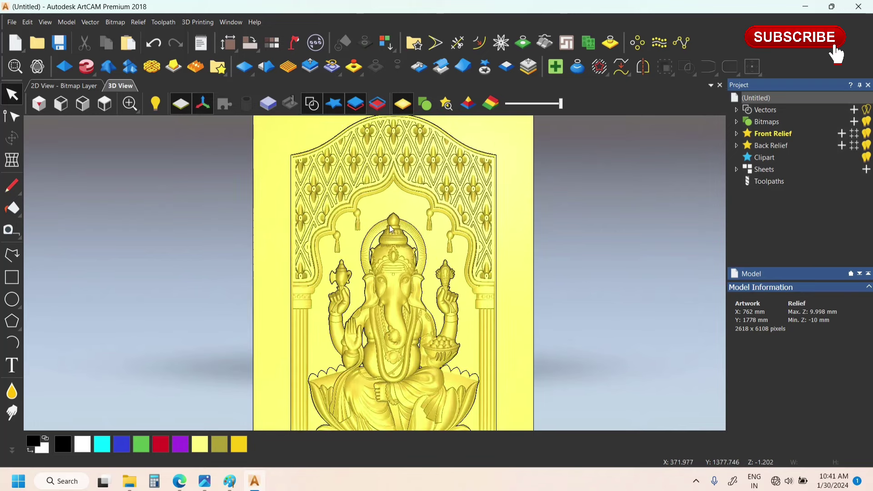
pyautogui.click(374, 232)
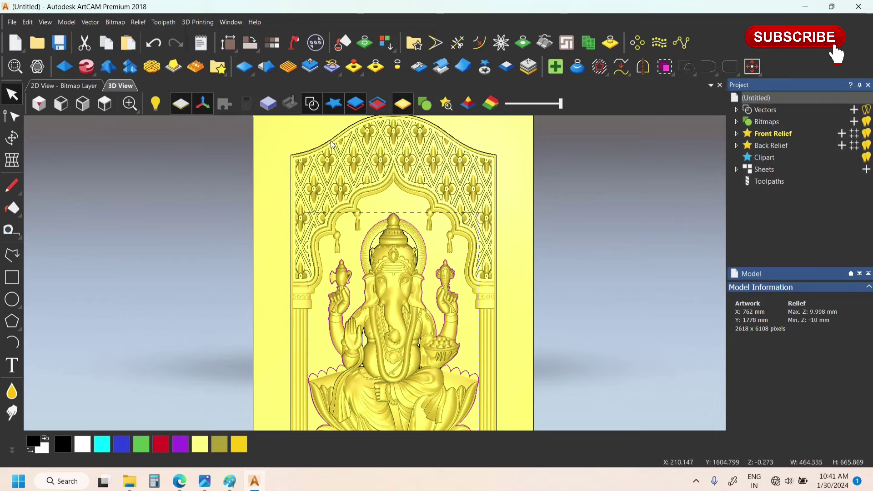
pyautogui.scroll(-3, 373, 264)
pyautogui.scroll(1, 372, 294)
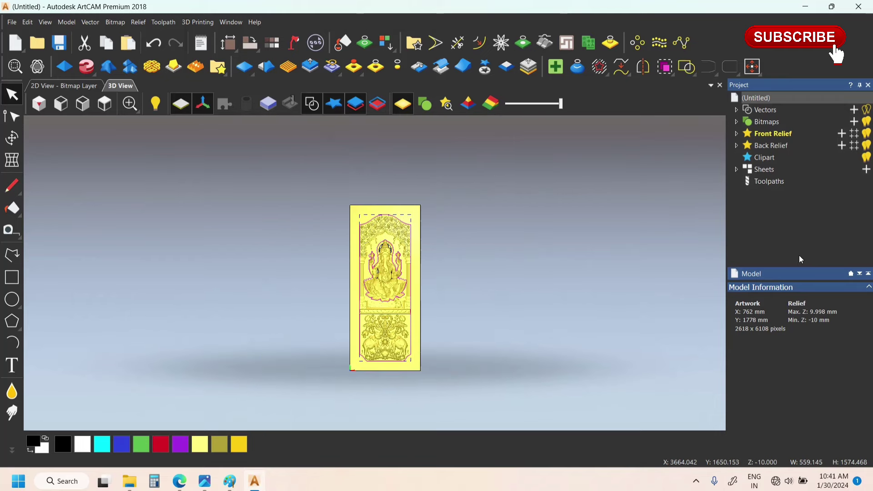
# Start a Machine Relief toolpath without adjusting the material block, and set the area to machine to Selected Vectors
pyautogui.click(770, 182)
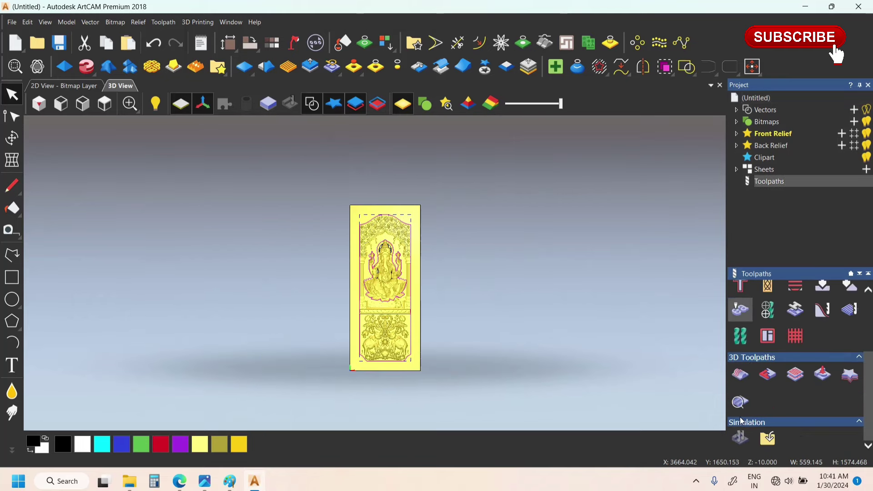
pyautogui.click(739, 375)
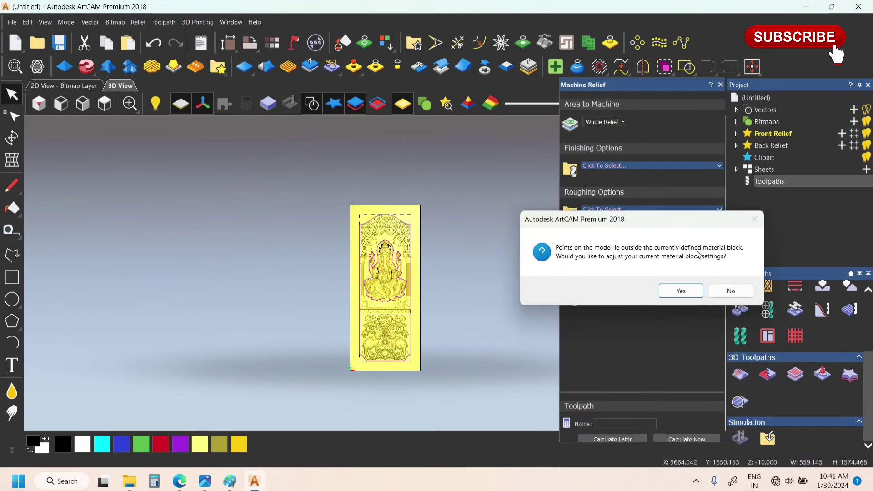
pyautogui.click(729, 291)
pyautogui.click(597, 123)
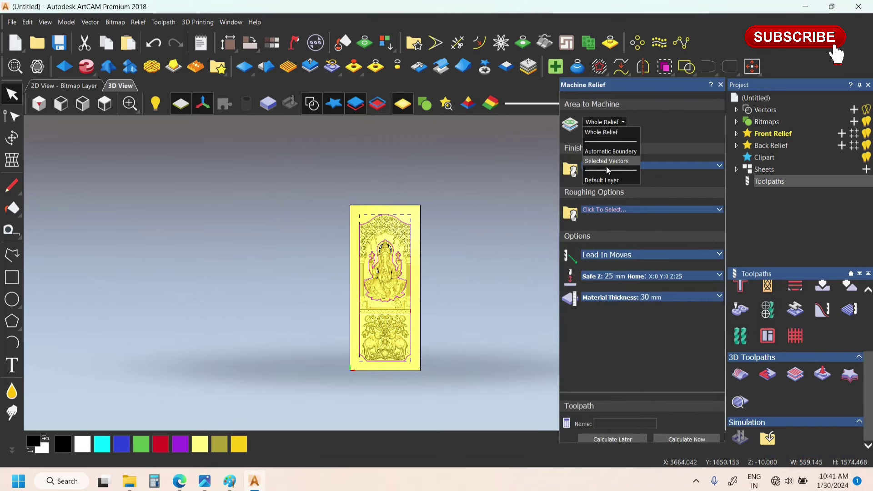
pyautogui.click(605, 162)
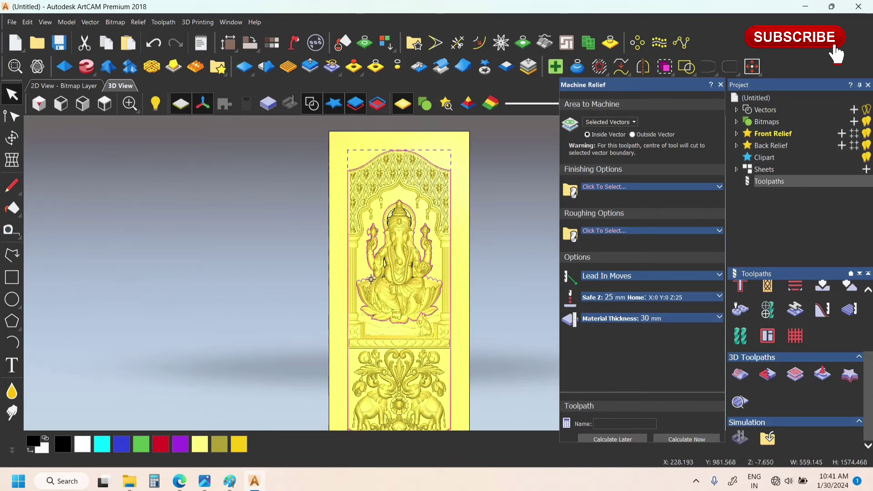
# Choose the Ball Nose 5 mm from the 3D Finishing group as the toolpath's finishing tool
pyautogui.scroll(2, 368, 200)
pyautogui.click(605, 187)
pyautogui.scroll(-10, 318, 261)
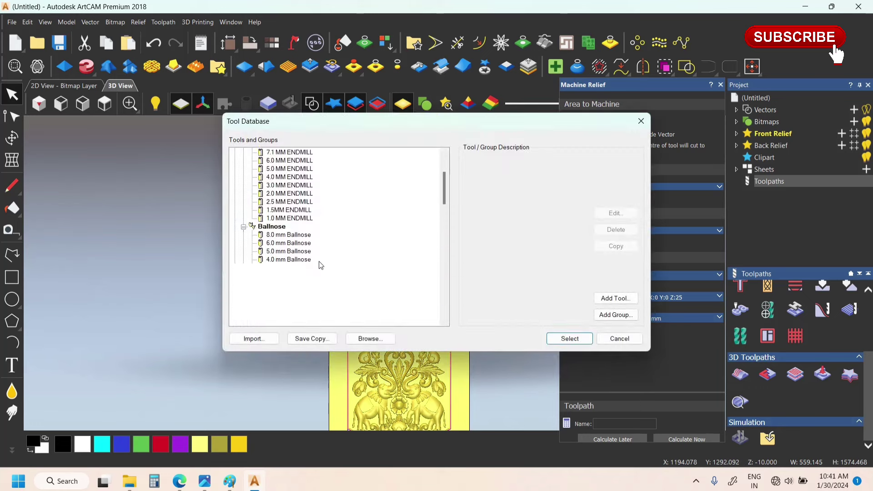
pyautogui.scroll(-12, 312, 267)
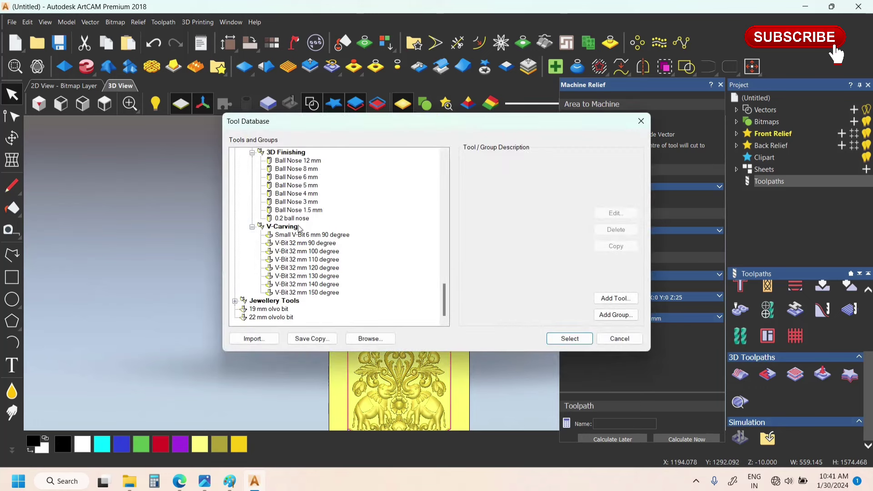
pyautogui.doubleClick(296, 184)
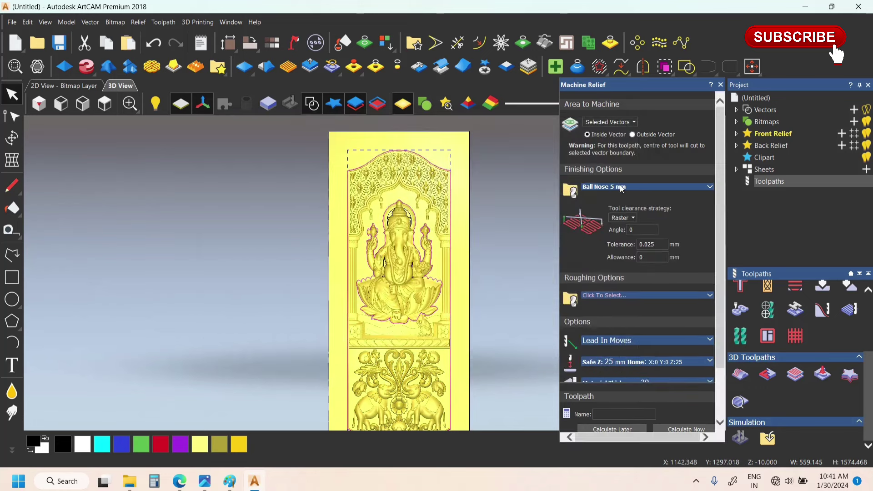
# Calculate the Machine Relief toolpath inside the selected vectors with the Ball Nose 5 mm finishing tool and close its settings
pyautogui.scroll(-3, 636, 286)
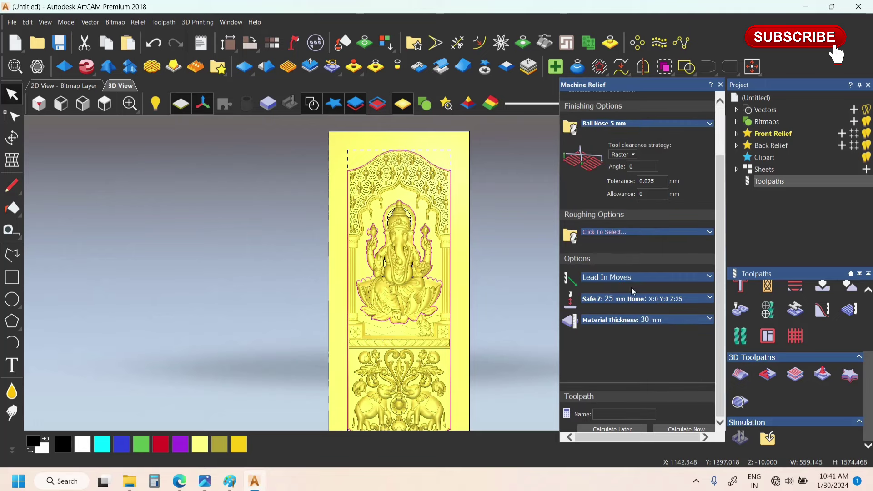
pyautogui.click(680, 429)
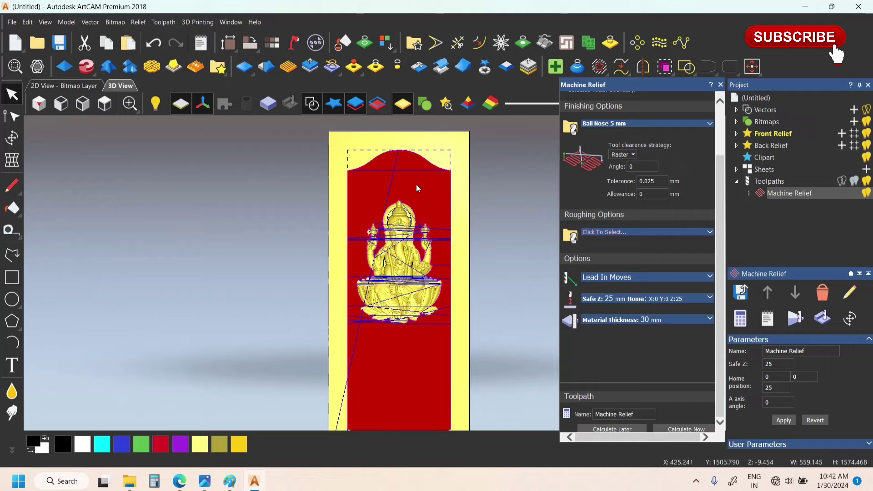
pyautogui.scroll(5, 396, 346)
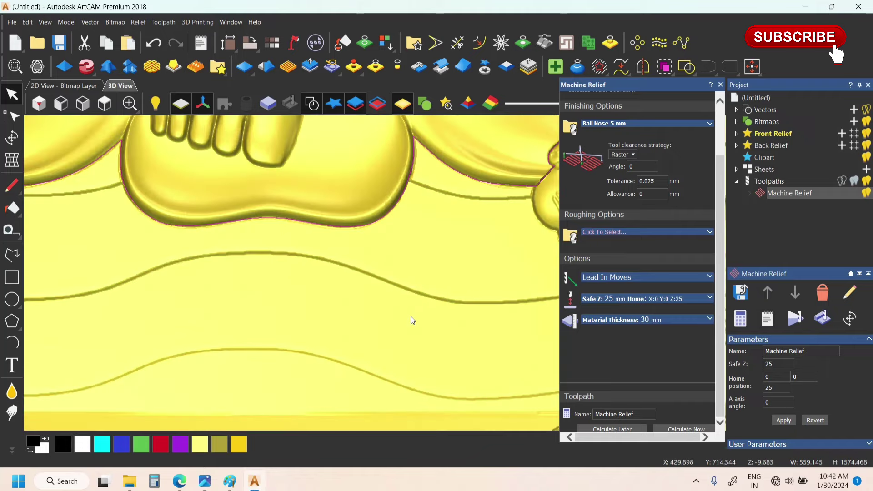
pyautogui.scroll(-5, 433, 291)
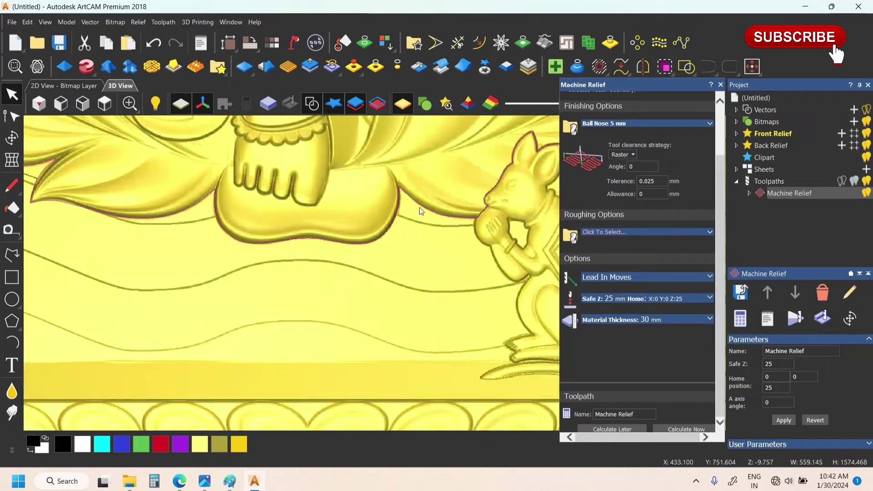
pyautogui.scroll(-3, 391, 273)
pyautogui.scroll(2, 389, 252)
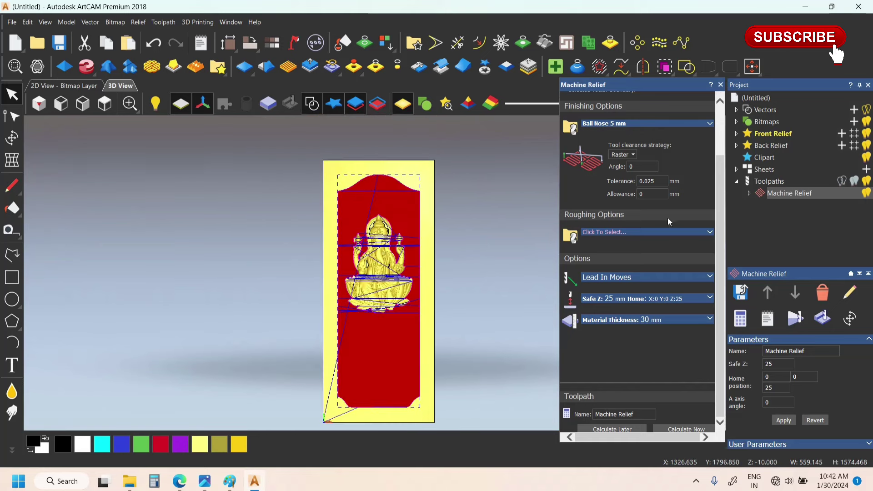
pyautogui.click(719, 85)
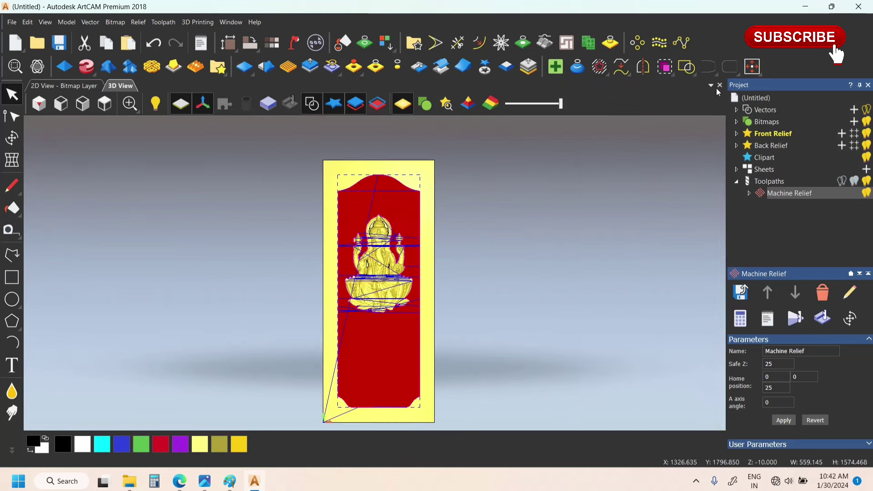
# Hide the calculated toolpath in the 3D view and select the outline vector around the Ganesh figure
pyautogui.click(313, 104)
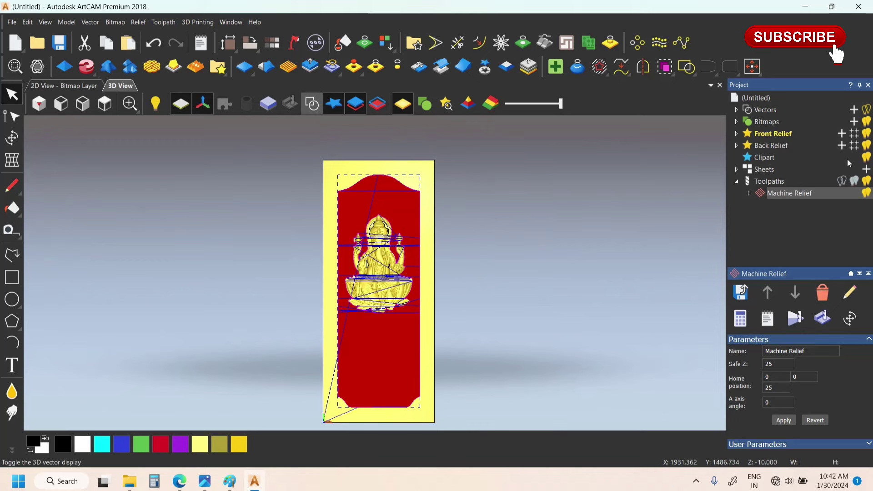
pyautogui.click(866, 181)
pyautogui.scroll(5, 301, 285)
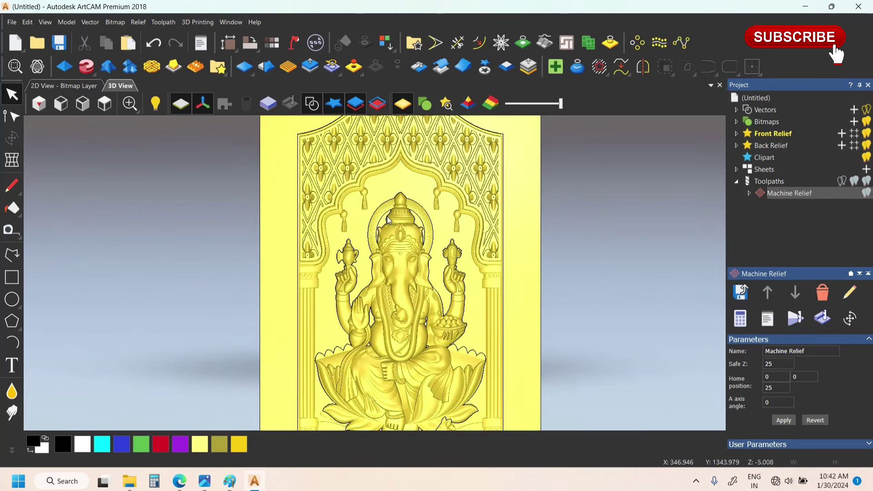
pyautogui.click(371, 219)
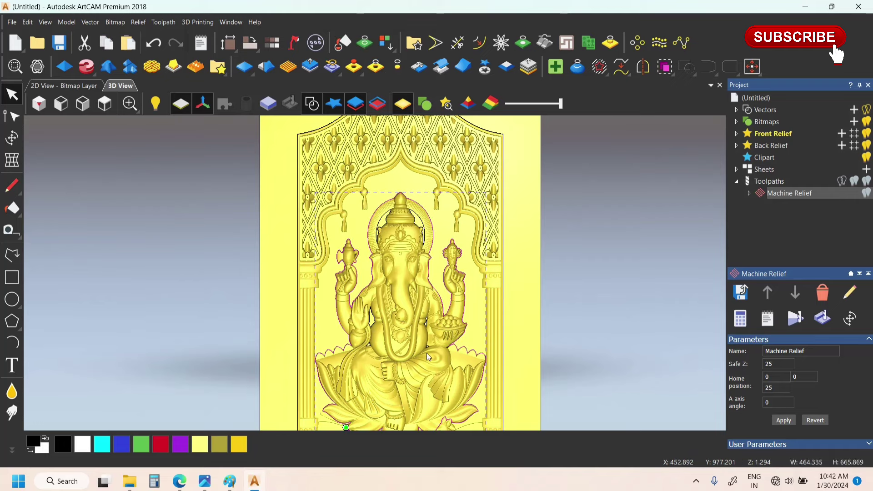
pyautogui.scroll(-2, 427, 353)
# Start a new Machine Relief toolpath with 30 mm material thickness, machining only inside the selected vectors
pyautogui.click(770, 181)
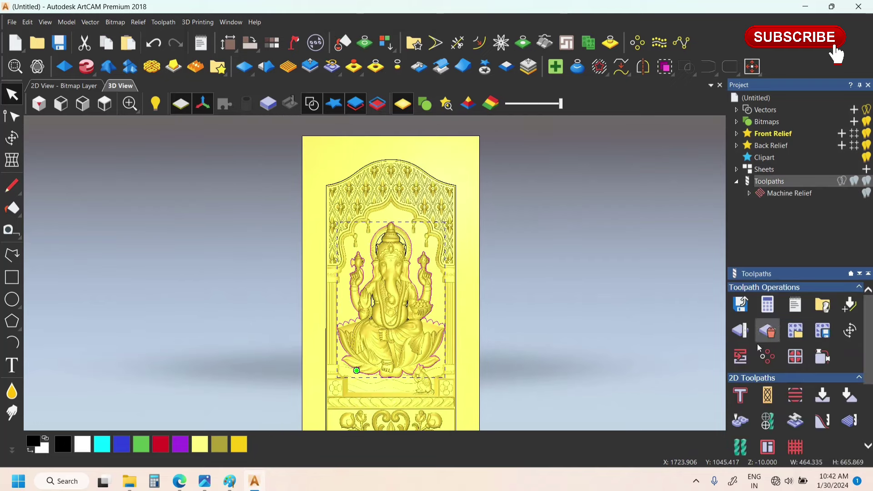
pyautogui.scroll(-2, 746, 406)
pyautogui.click(741, 377)
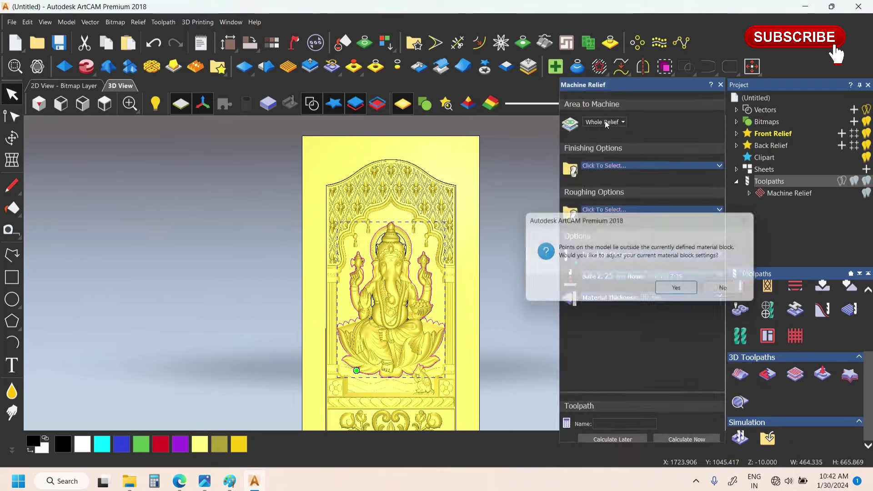
pyautogui.click(689, 295)
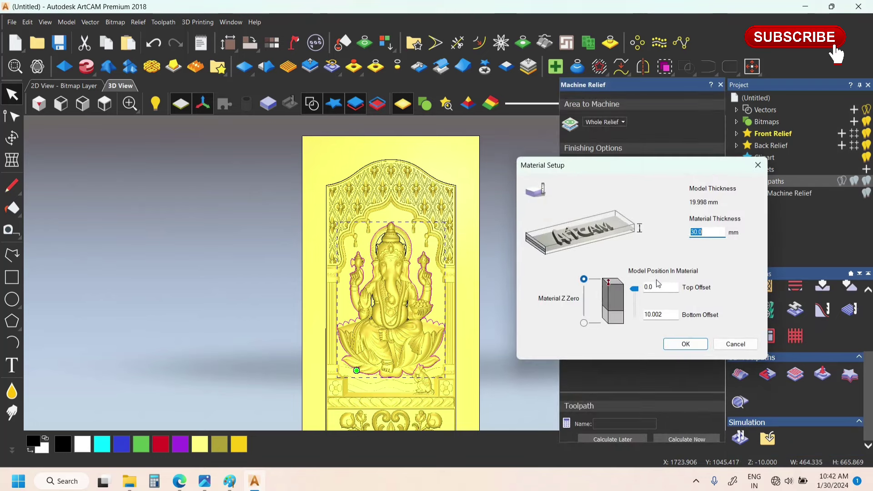
pyautogui.click(691, 343)
pyautogui.click(604, 122)
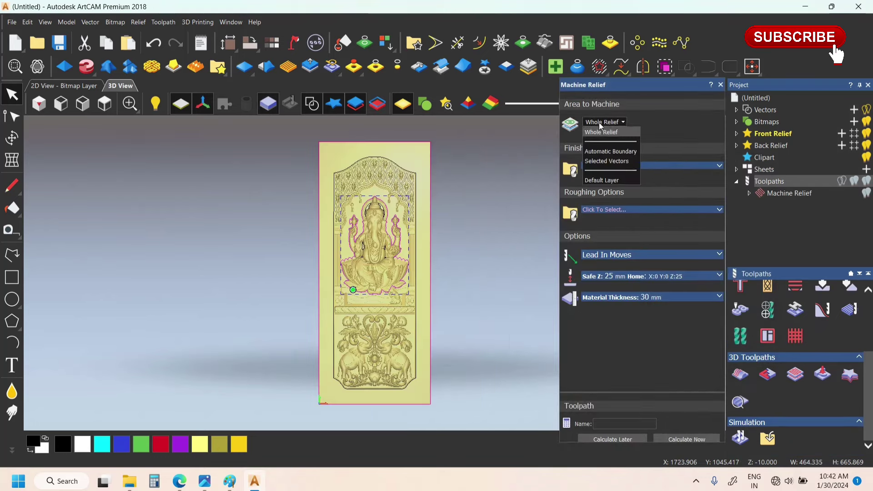
pyautogui.click(613, 163)
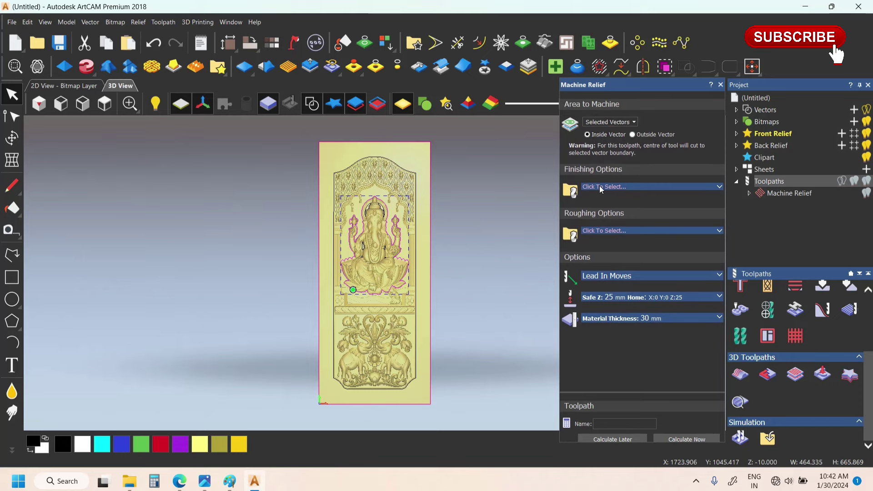
pyautogui.click(600, 190)
pyautogui.scroll(-8, 332, 273)
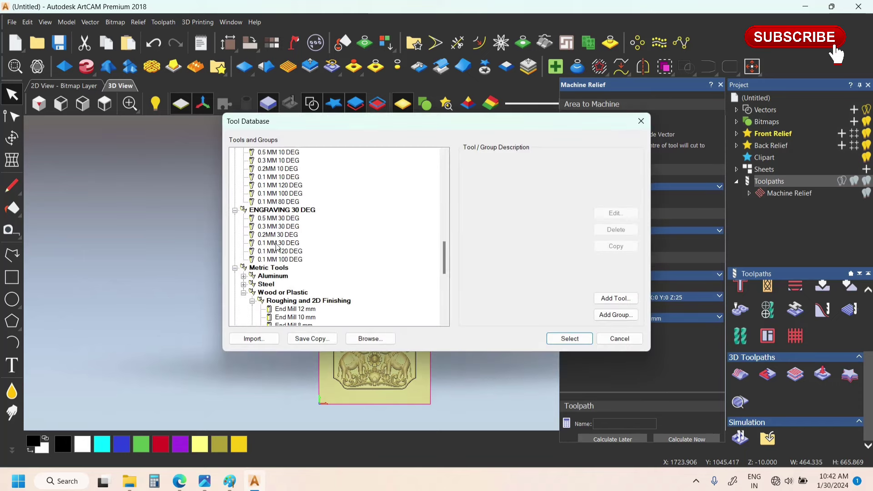
pyautogui.scroll(-6, 278, 192)
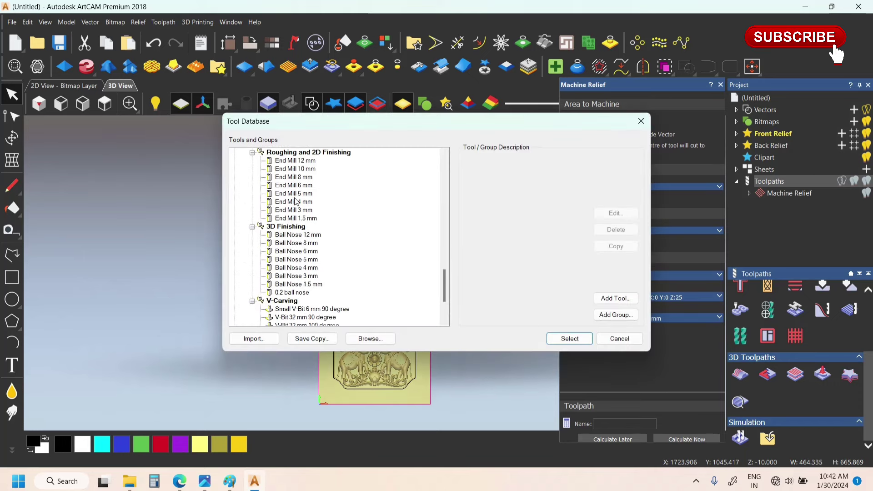
pyautogui.doubleClick(296, 210)
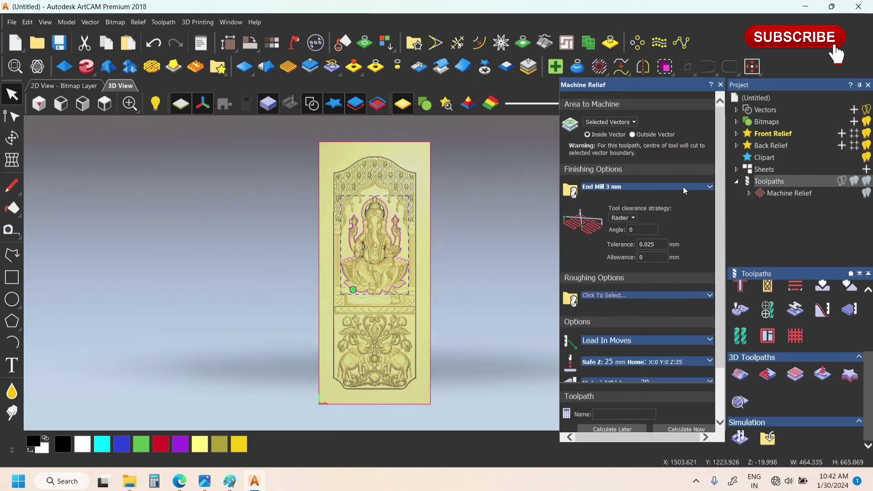
pyautogui.click(683, 190)
pyautogui.click(674, 217)
# Choose Ball Nose 3 mm from the 3D Finishing tools as the finishing tool and expand its cutting parameters
pyautogui.scroll(-8, 308, 246)
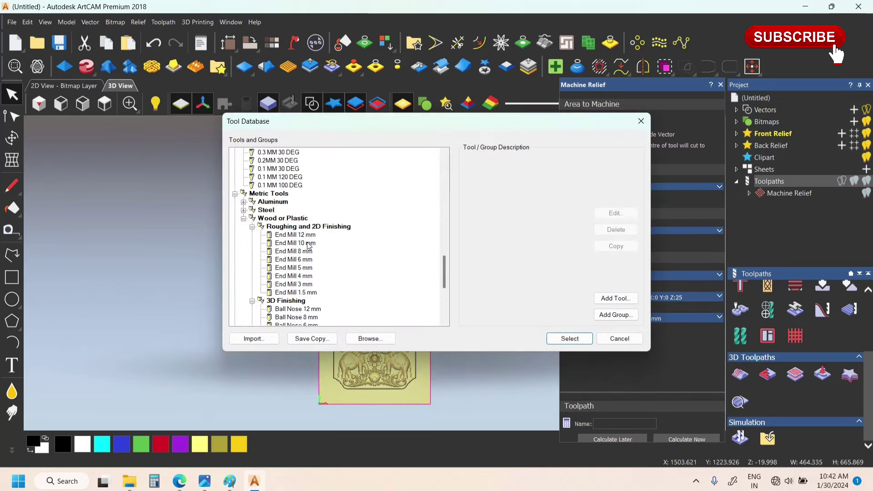
pyautogui.scroll(-6, 309, 245)
pyautogui.scroll(3, 303, 246)
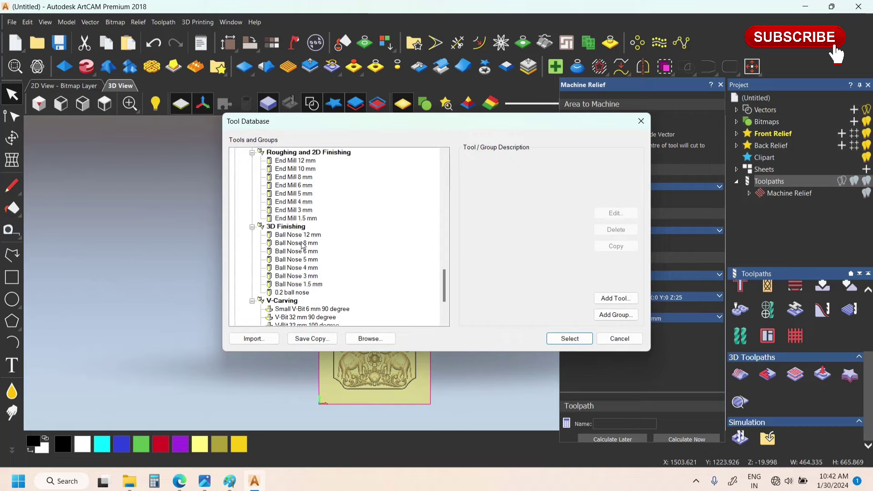
pyautogui.doubleClick(309, 276)
pyautogui.click(663, 186)
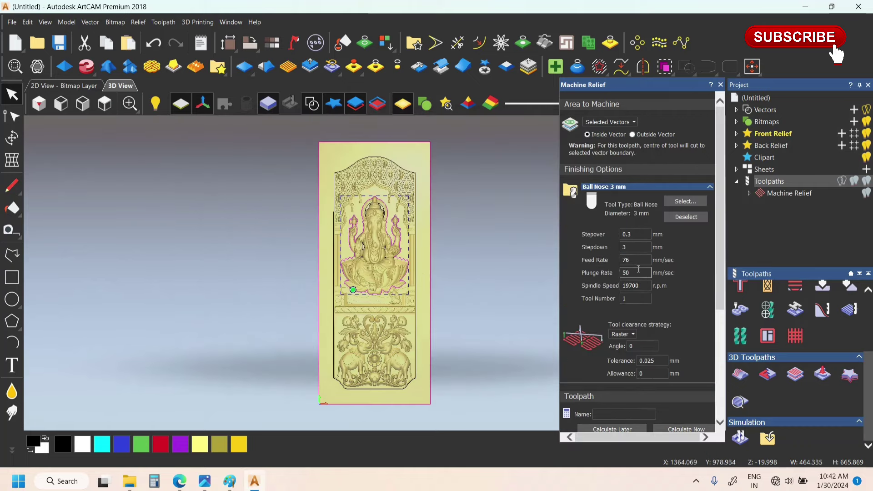
# Name the toolpath ganesh, calculate it, and close the Machine Relief settings
pyautogui.scroll(-3, 638, 264)
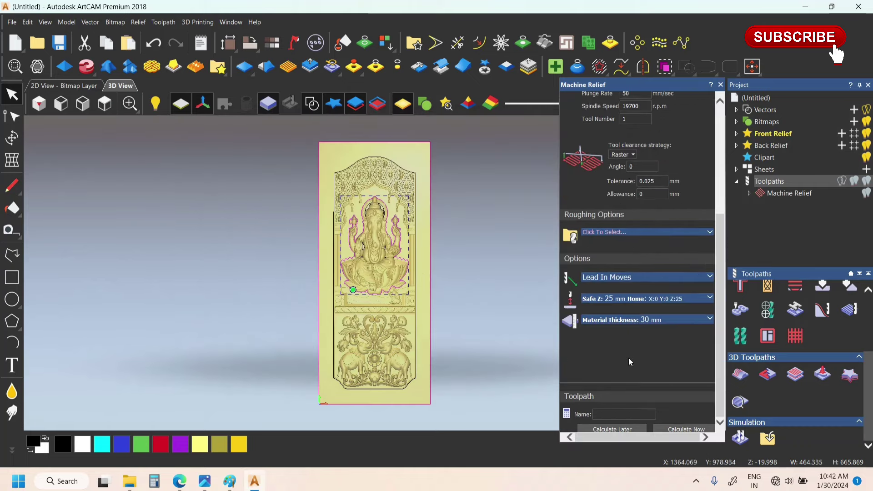
pyautogui.click(636, 410)
pyautogui.write('ganesh')
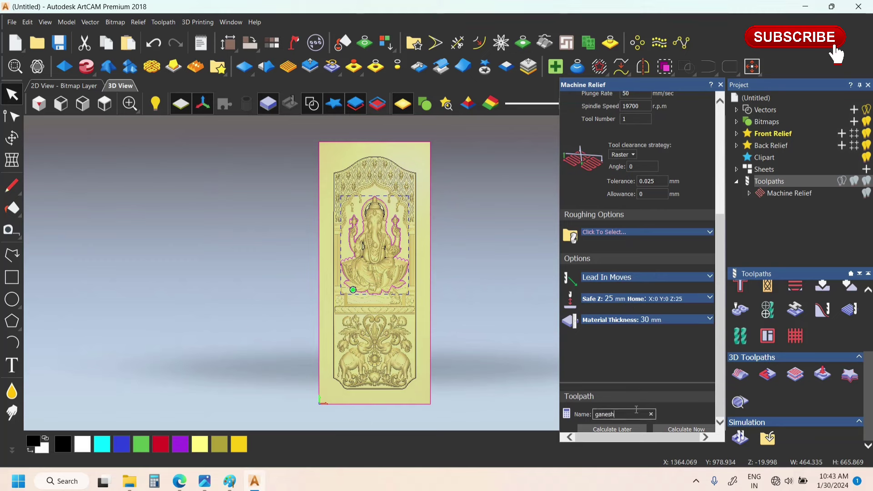
pyautogui.click(684, 429)
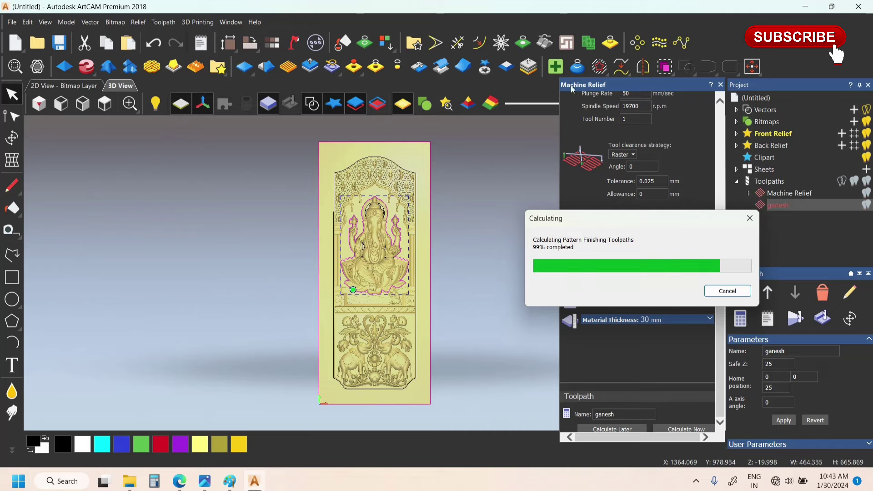
pyautogui.click(720, 84)
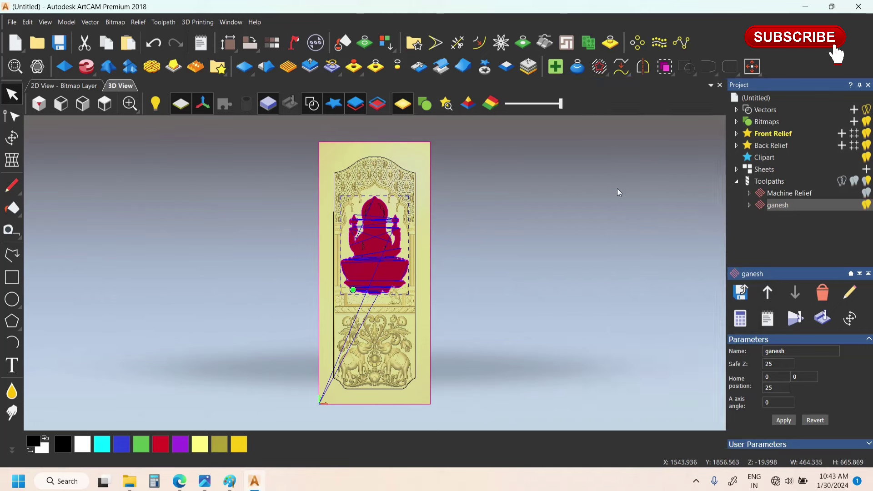
# Hide the ganesh toolpath and simulate the Machine Relief toolpath on the whole model at Standard resolution
pyautogui.click(867, 206)
pyautogui.click(800, 194)
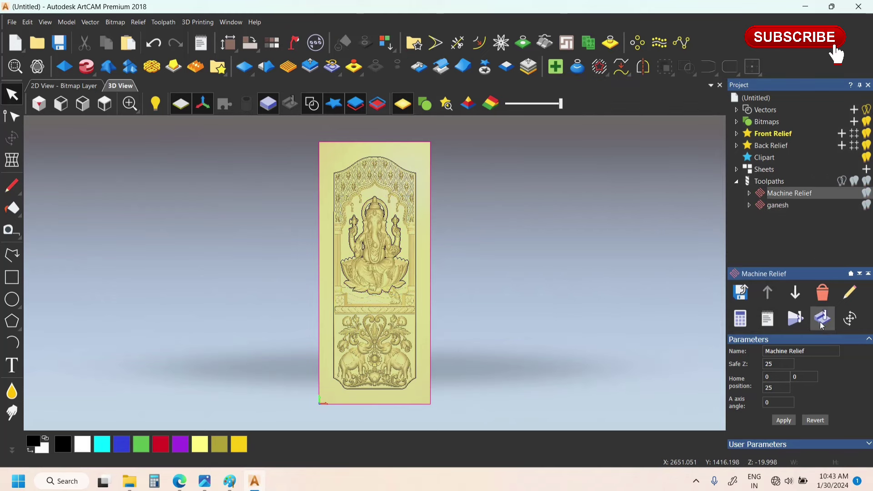
pyautogui.click(823, 319)
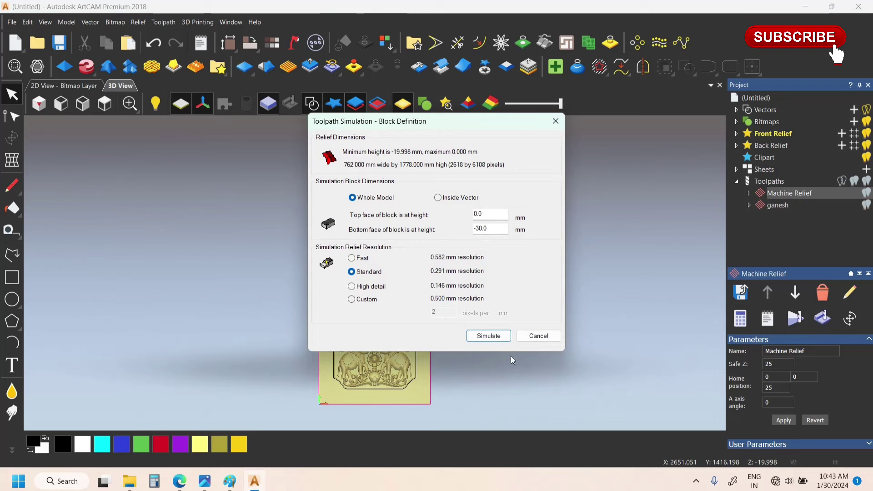
pyautogui.click(489, 336)
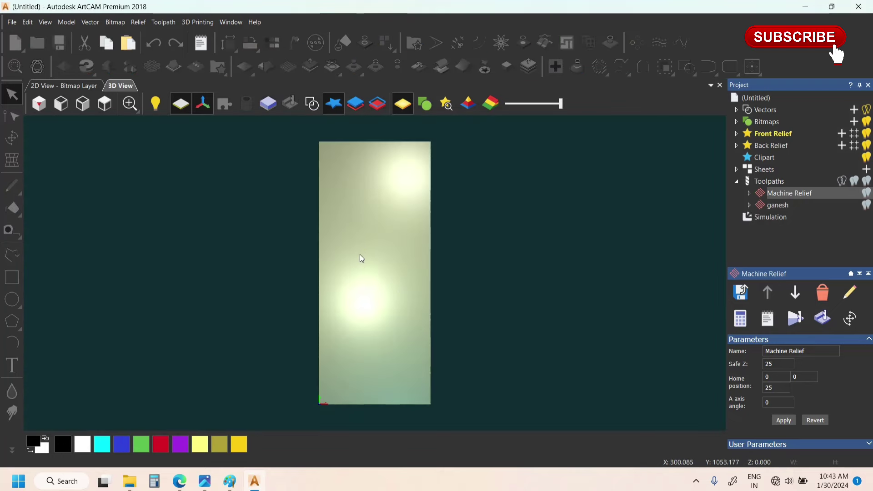
# Examine the simulated door panel from an angle and from above, including the uncut figure area and the elephant carving
pyautogui.scroll(3, 358, 257)
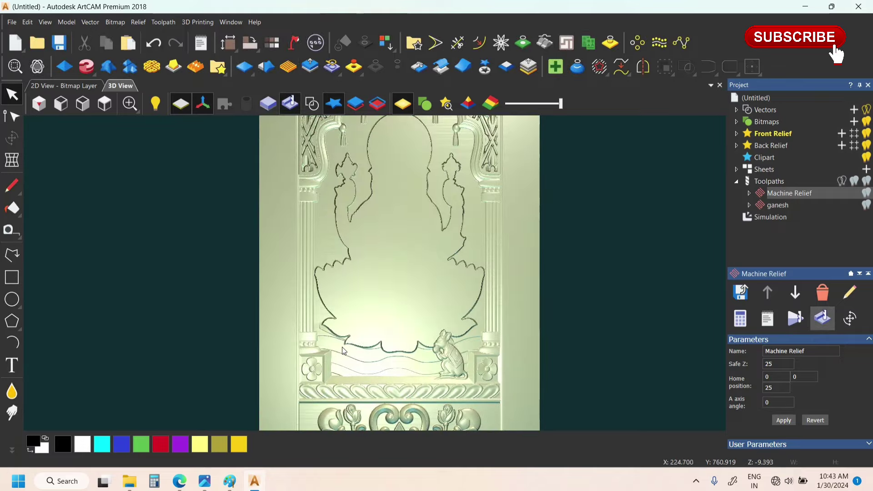
pyautogui.moveTo(343, 350); pyautogui.dragTo(262, 326)
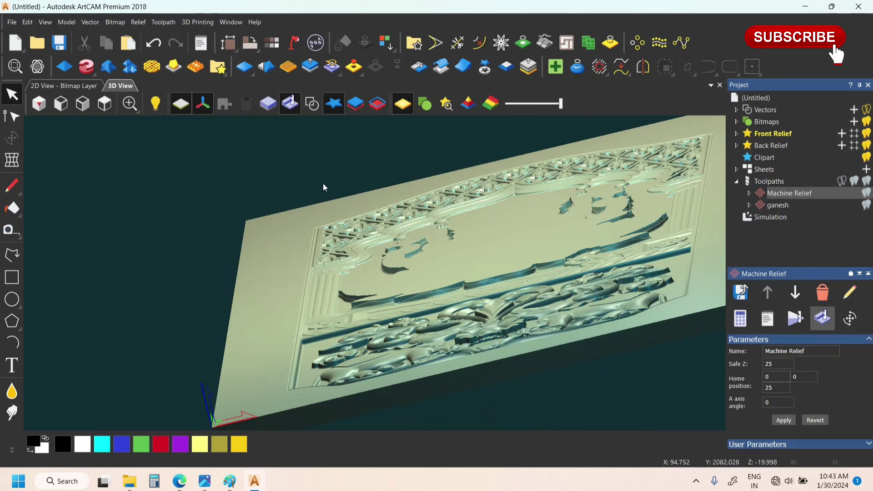
pyautogui.scroll(3, 322, 184)
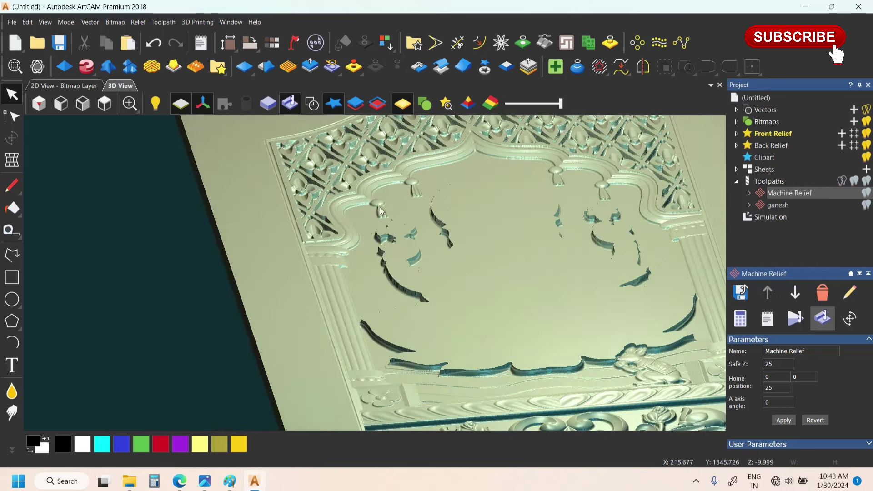
pyautogui.scroll(-3, 399, 200)
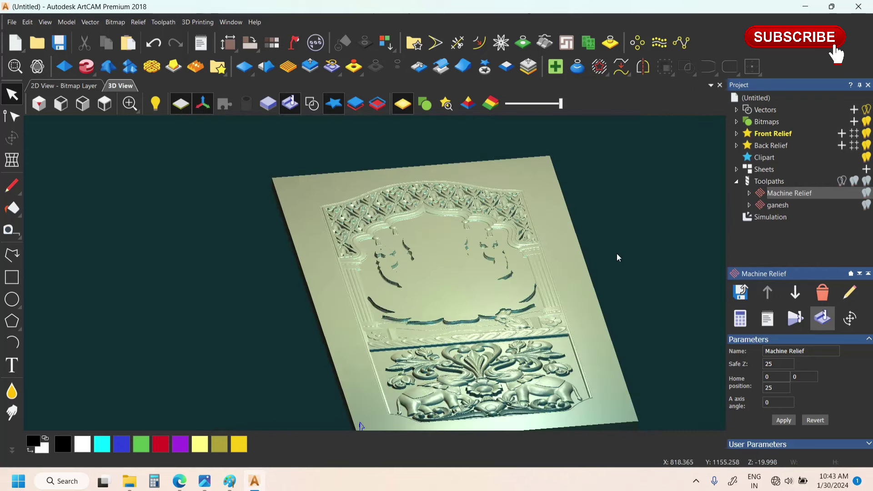
pyautogui.scroll(-2, 422, 260)
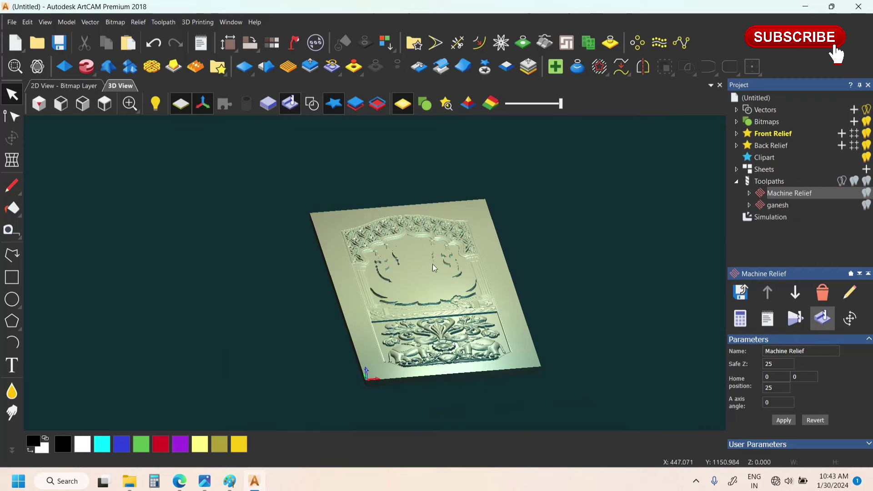
pyautogui.click(110, 105)
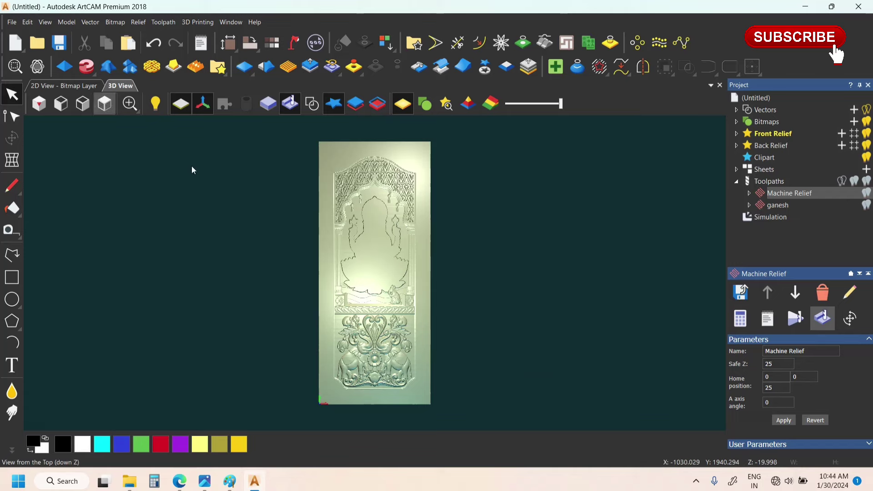
pyautogui.scroll(3, 404, 368)
pyautogui.scroll(-2, 364, 350)
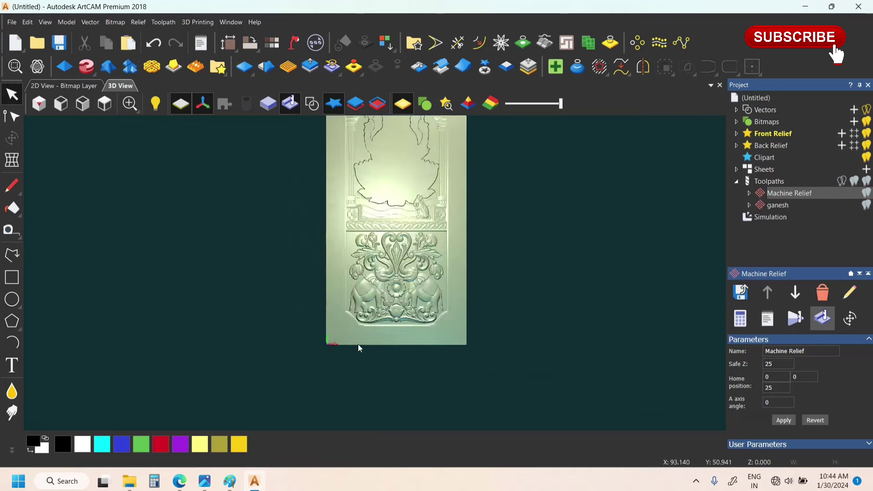
pyautogui.scroll(5, 358, 347)
pyautogui.scroll(-5, 355, 270)
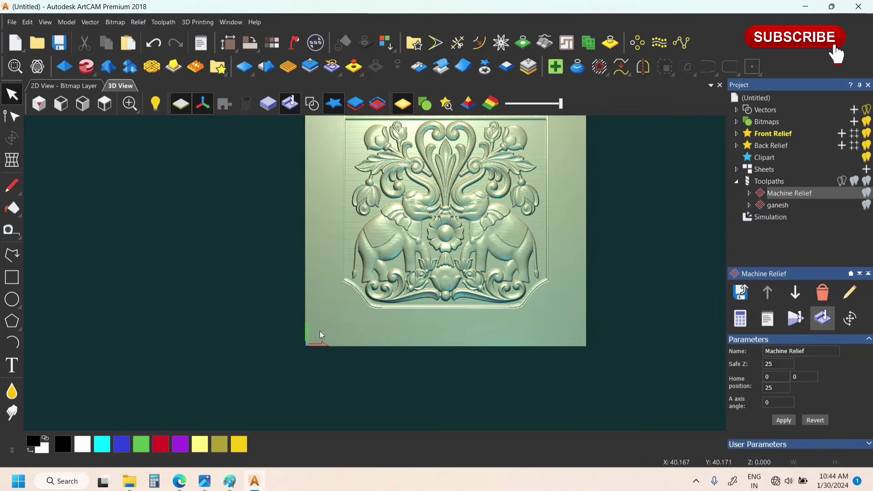
# Switch to Paint and mark the stepped profile sketch's low end with a tool line and a 10 label, and circle the raised section's letter
pyautogui.click(231, 486)
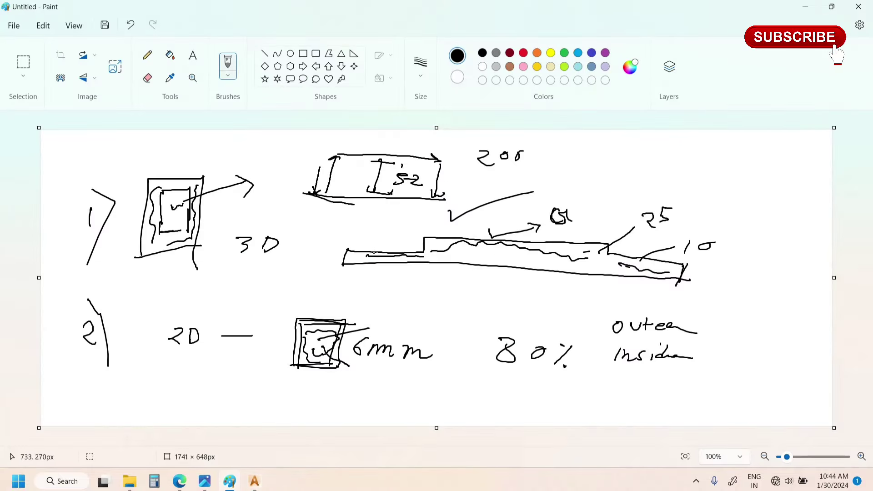
pyautogui.moveTo(350, 250); pyautogui.dragTo(352, 237)
pyautogui.moveTo(373, 257); pyautogui.dragTo(408, 292)
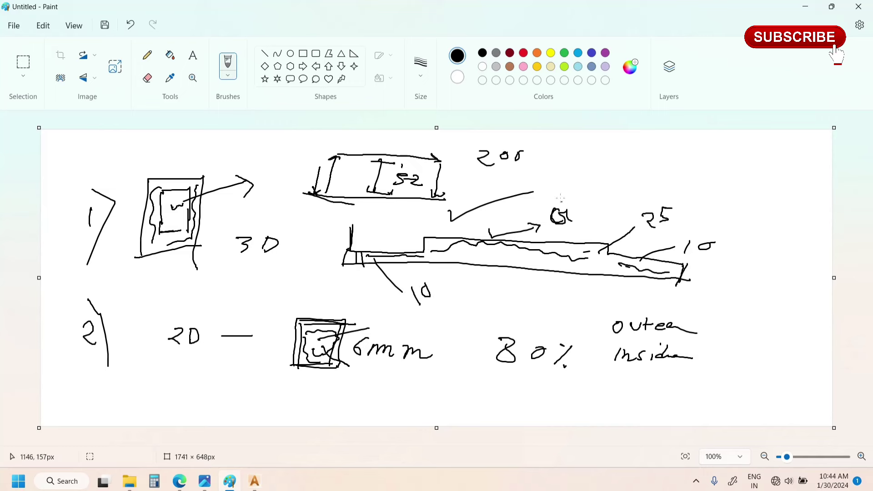
pyautogui.moveTo(561, 198)
pyautogui.mouseDown()
pyautogui.moveTo(541, 209)
pyautogui.moveTo(554, 229)
pyautogui.moveTo(575, 221)
pyautogui.moveTo(556, 194)
pyautogui.mouseUp()
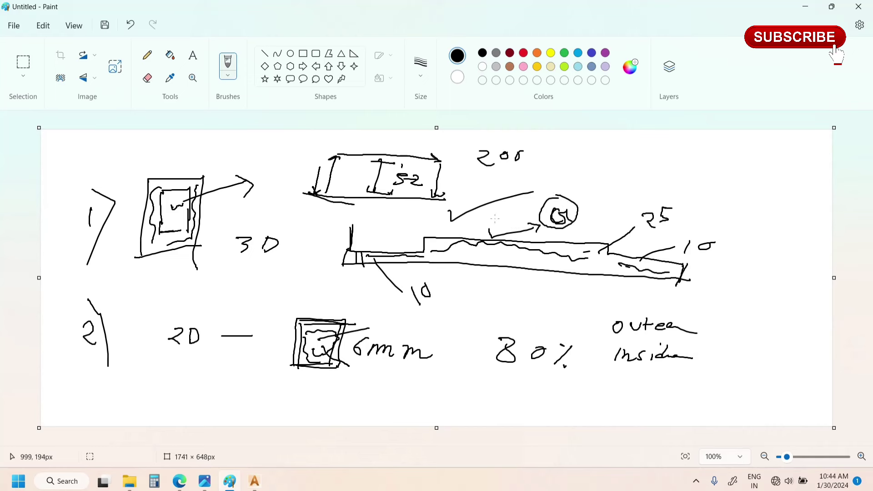
# Add a downward arrow and depth lines to the raised section of the profile sketch, and return to ArtCAM
pyautogui.moveTo(485, 212); pyautogui.dragTo(484, 238)
pyautogui.moveTo(421, 258)
pyautogui.mouseDown()
pyautogui.moveTo(463, 244)
pyautogui.moveTo(549, 246)
pyautogui.mouseUp()
pyautogui.moveTo(492, 249); pyautogui.dragTo(551, 249)
pyautogui.moveTo(551, 251)
pyautogui.mouseDown()
pyautogui.moveTo(523, 262)
pyautogui.moveTo(632, 251)
pyautogui.mouseUp()
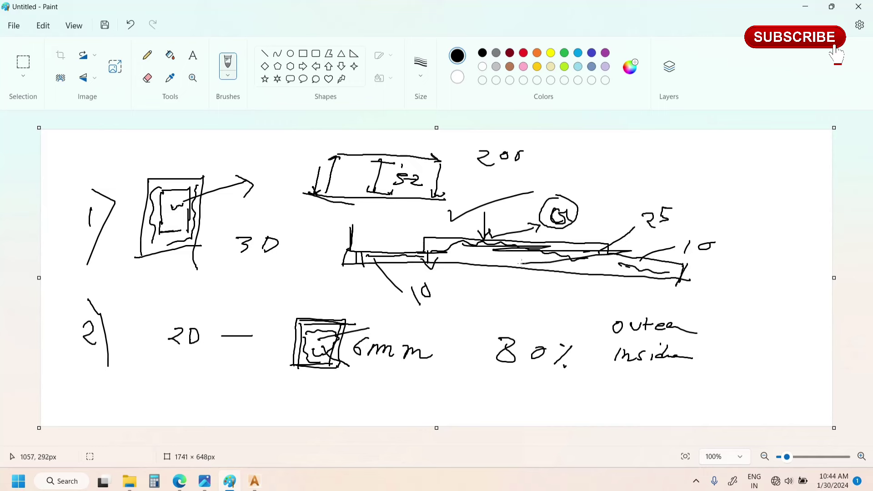
pyautogui.moveTo(521, 263); pyautogui.dragTo(605, 255)
pyautogui.moveTo(448, 237)
pyautogui.mouseDown()
pyautogui.moveTo(465, 226)
pyautogui.moveTo(421, 236)
pyautogui.moveTo(418, 261)
pyautogui.mouseUp()
pyautogui.click(805, 6)
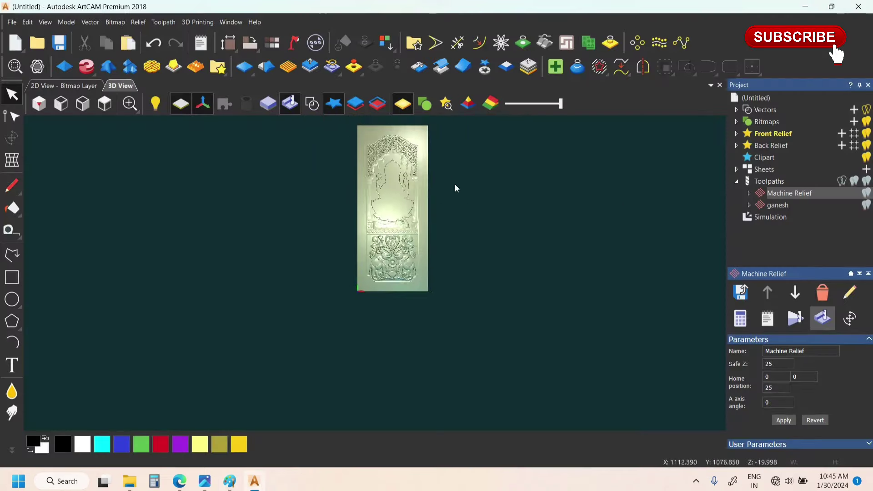
# Simulate the ganesh toolpath on top of the existing background simulation
pyautogui.scroll(5, 370, 179)
pyautogui.moveTo(358, 319); pyautogui.dragTo(369, 258)
pyautogui.click(777, 205)
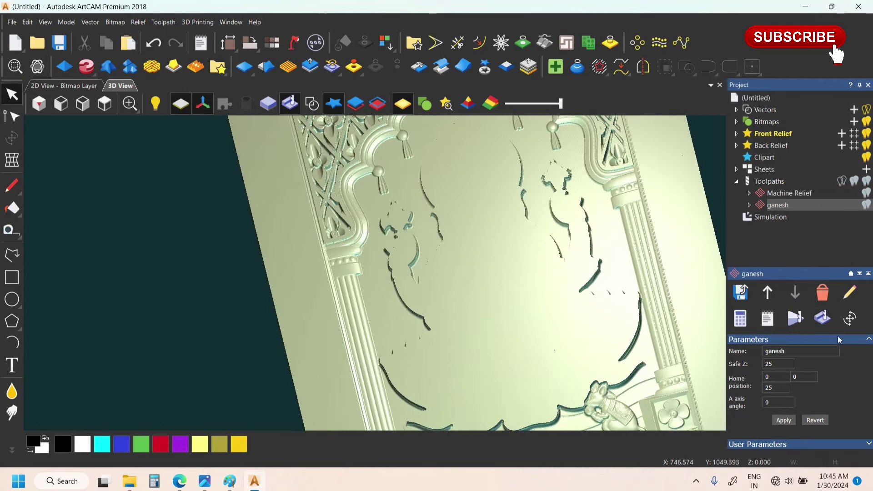
pyautogui.click(824, 314)
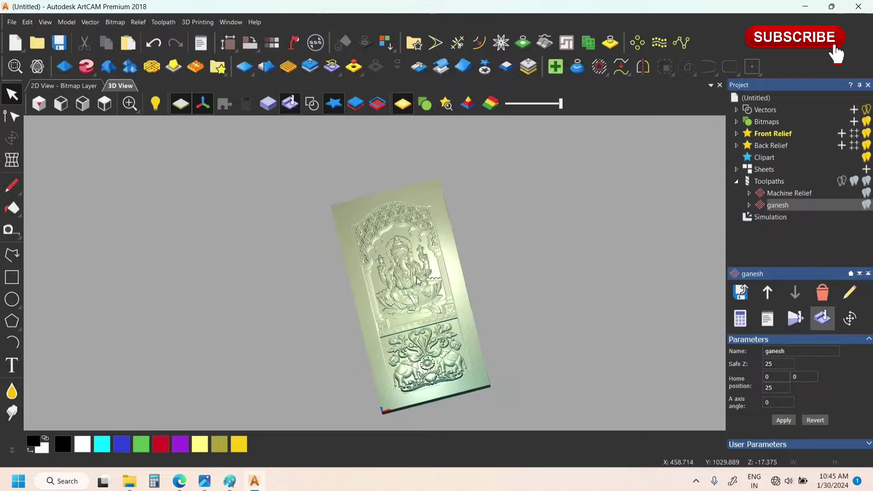
# Examine the combined simulation of the Ganesh figure and surrounding carving up close, from a low angle and from above
pyautogui.scroll(8, 417, 280)
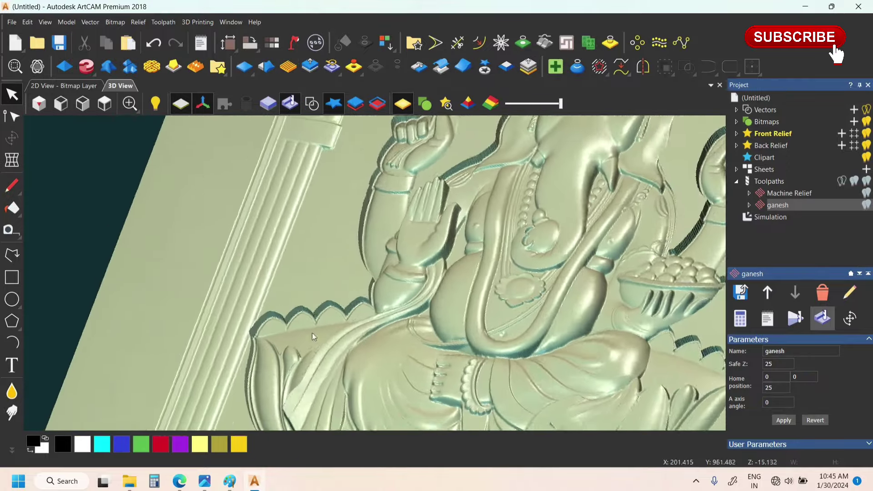
pyautogui.moveTo(312, 333); pyautogui.dragTo(422, 293)
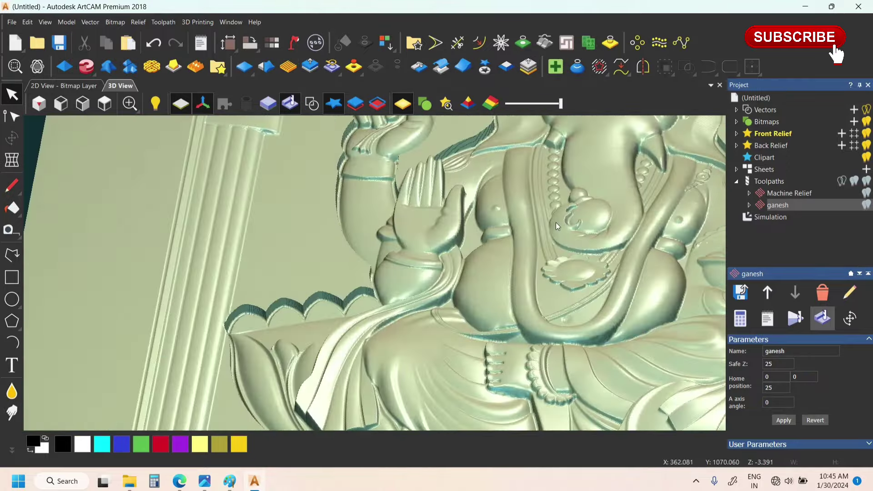
pyautogui.scroll(-6, 457, 173)
pyautogui.moveTo(457, 174); pyautogui.dragTo(454, 174)
pyautogui.scroll(5, 372, 181)
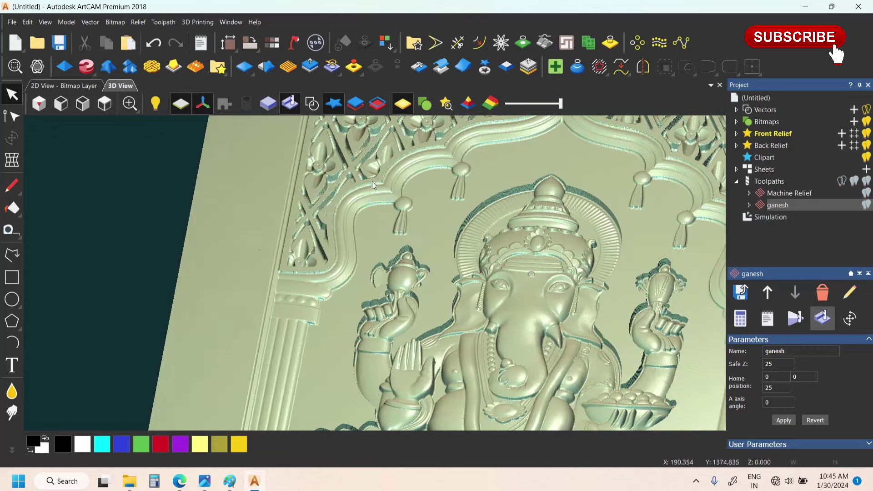
pyautogui.moveTo(351, 320); pyautogui.dragTo(437, 244)
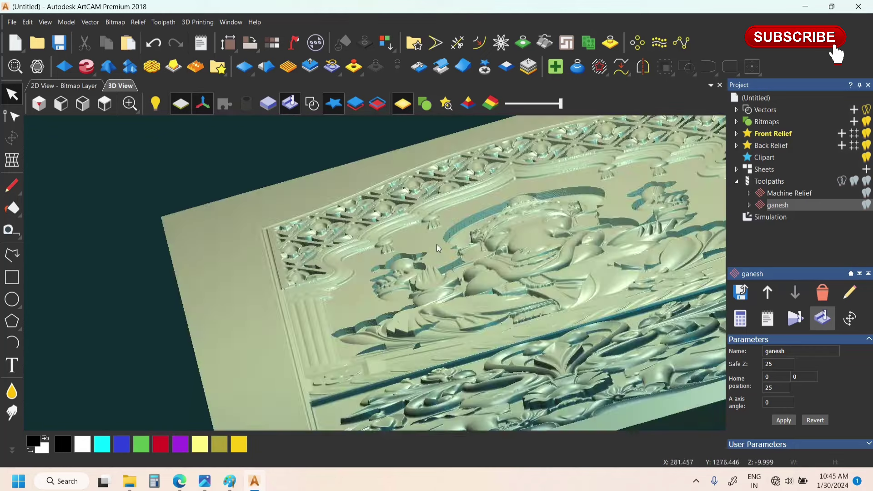
pyautogui.click(104, 103)
pyautogui.click(363, 165)
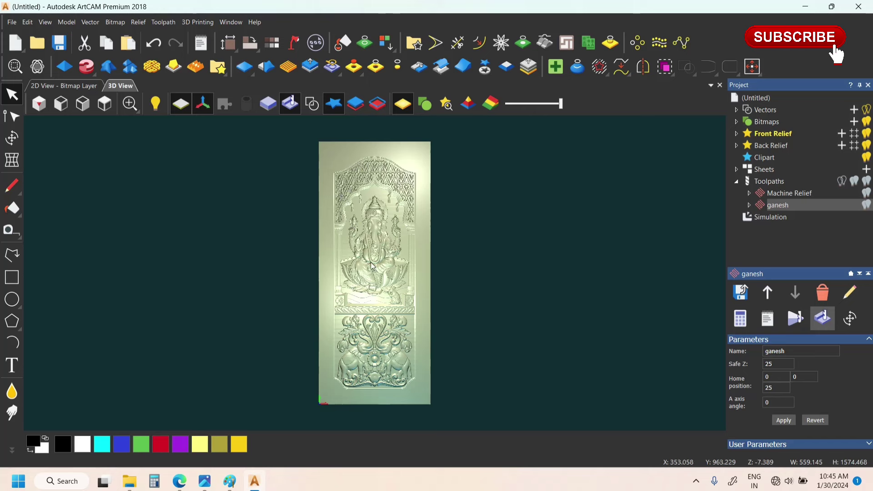
pyautogui.click(785, 195)
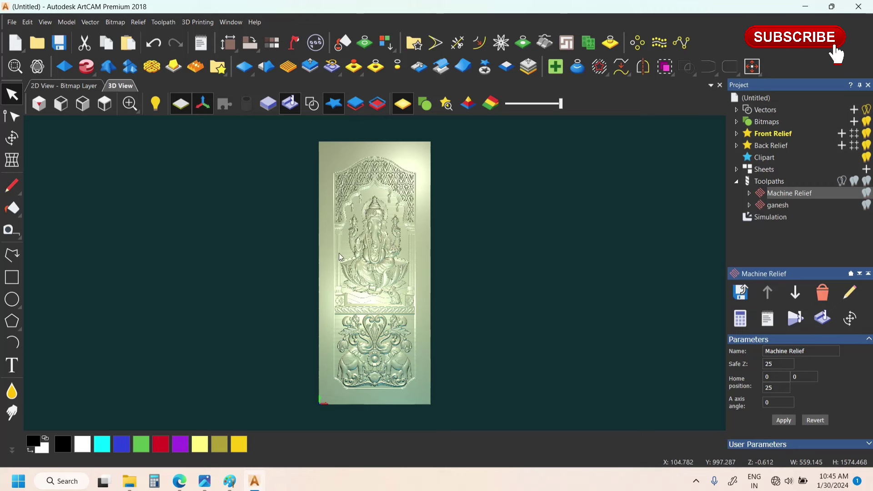
pyautogui.click(790, 204)
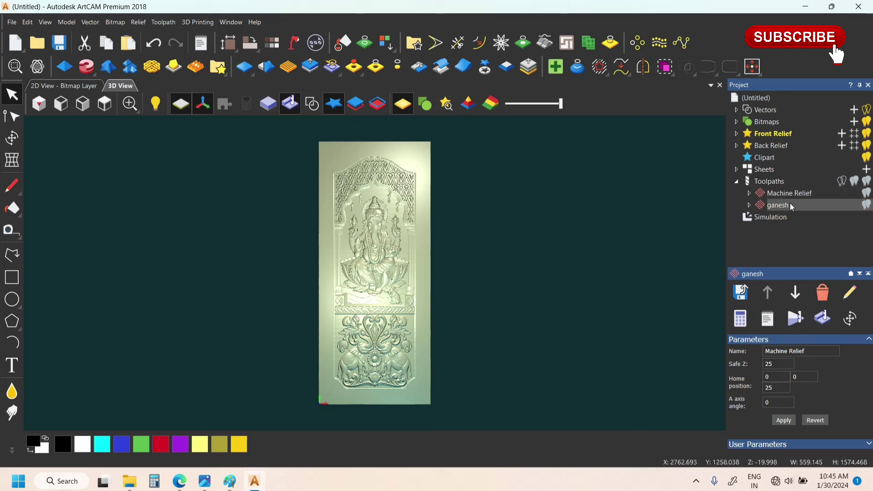
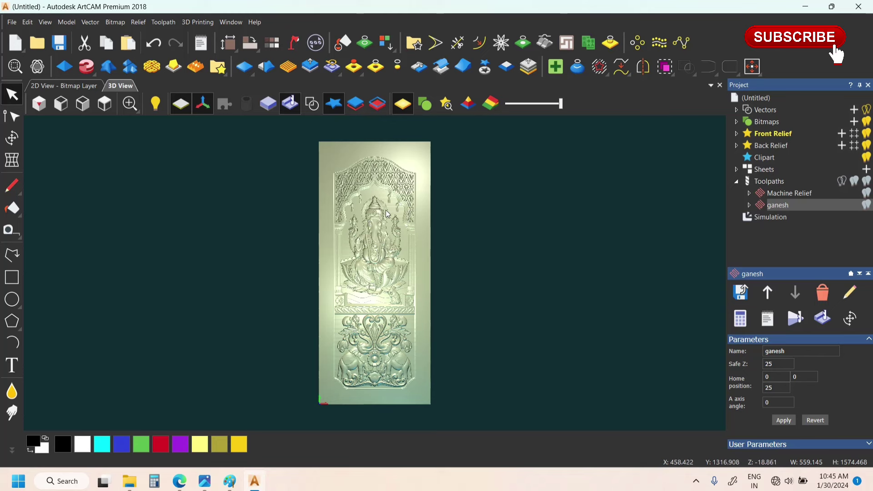
# Save the Machine Relief toolpath as a G-Code (mm) file named "ganesh 3d 5mm outer" and close the save dialog
pyautogui.click(803, 194)
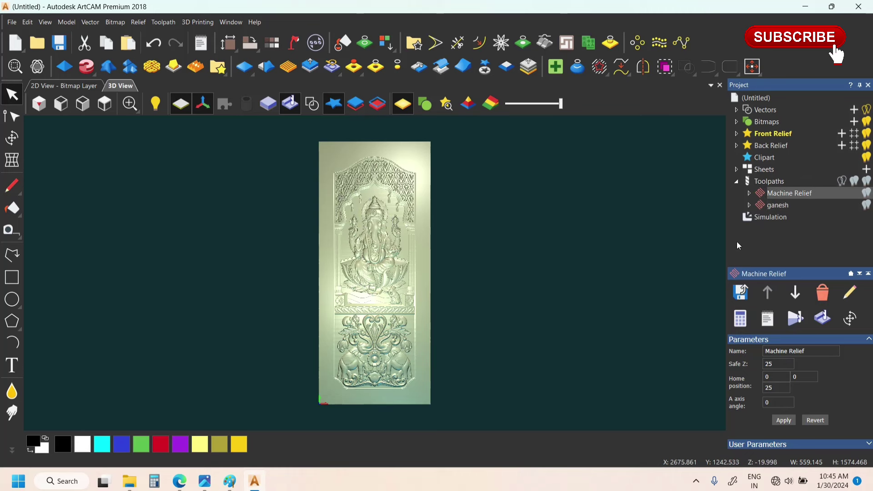
pyautogui.click(740, 291)
pyautogui.click(544, 328)
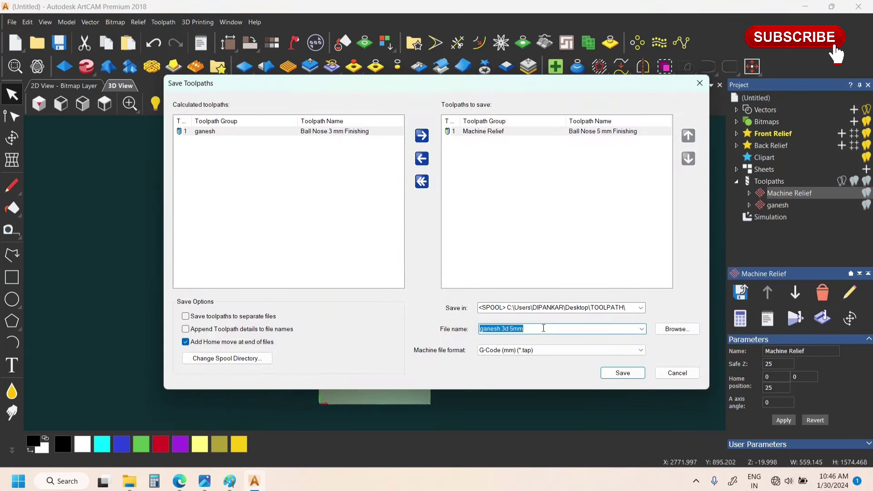
pyautogui.click(543, 328)
pyautogui.moveTo(525, 329); pyautogui.dragTo(509, 327)
pyautogui.click(526, 329)
pyautogui.click(528, 328)
pyautogui.write('outer')
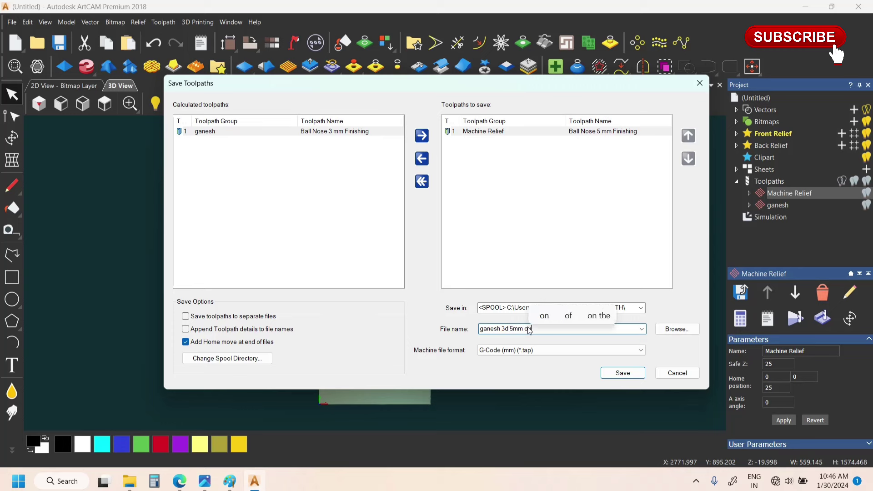
pyautogui.click(622, 374)
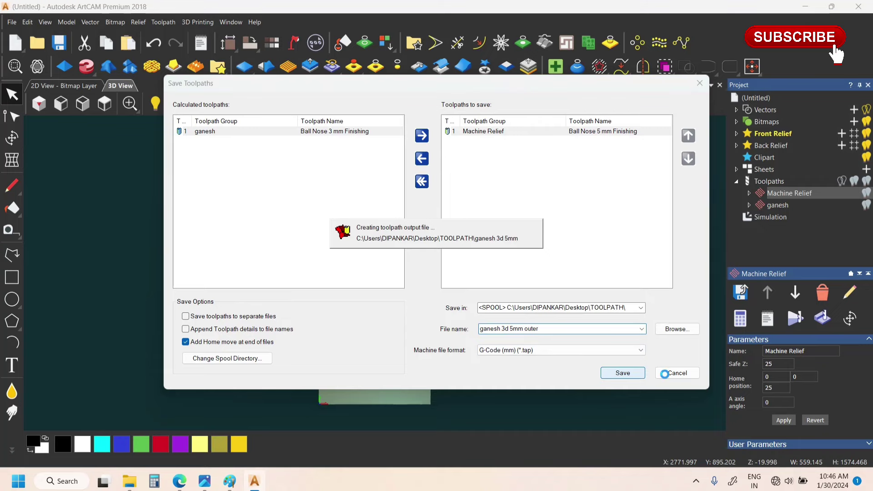
pyautogui.click(668, 378)
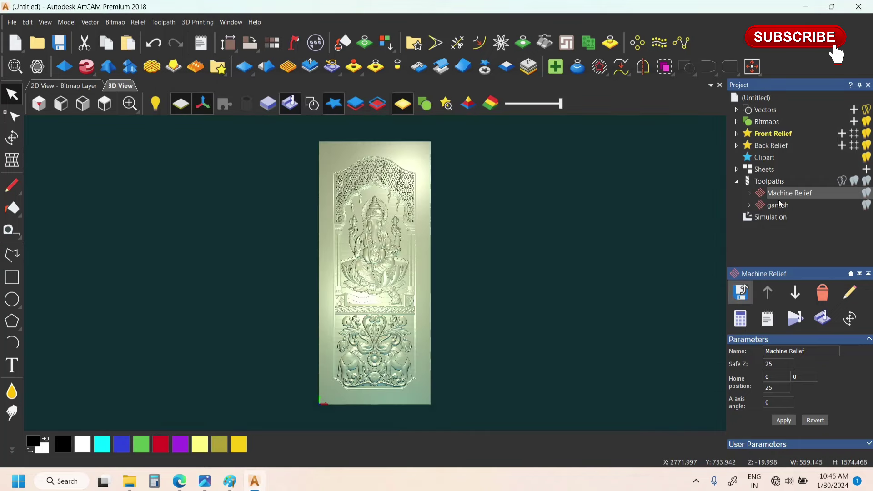
# Save the ganesh toolpath as a G-Code (mm) file named "ganesh 3d 5mm in" and close the save dialog
pyautogui.click(784, 205)
pyautogui.click(743, 300)
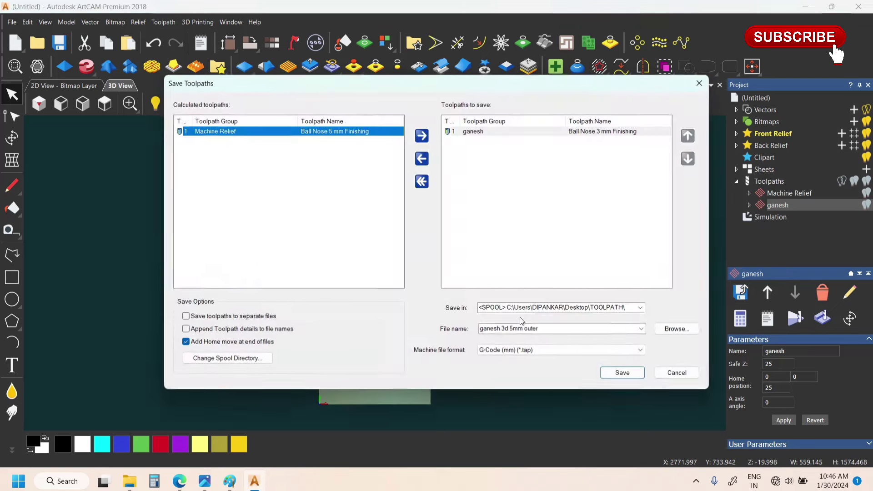
pyautogui.click(516, 327)
pyautogui.doubleClick(537, 328)
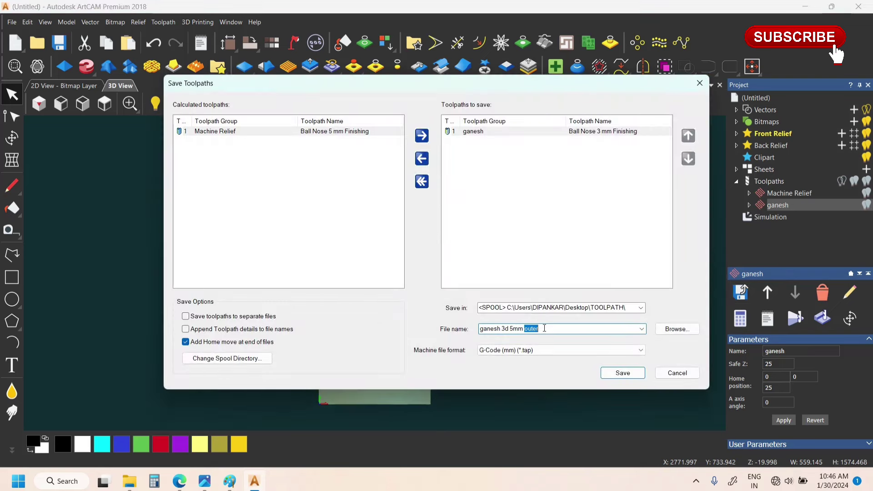
pyautogui.write('in')
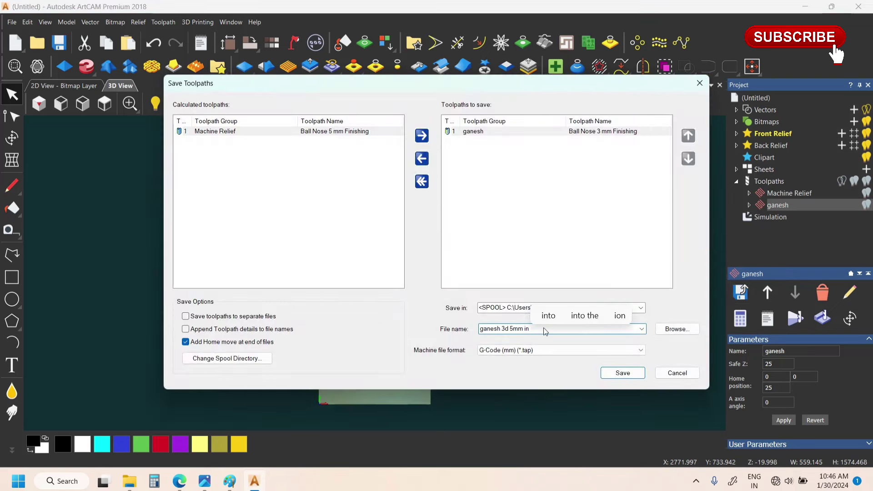
pyautogui.click(622, 371)
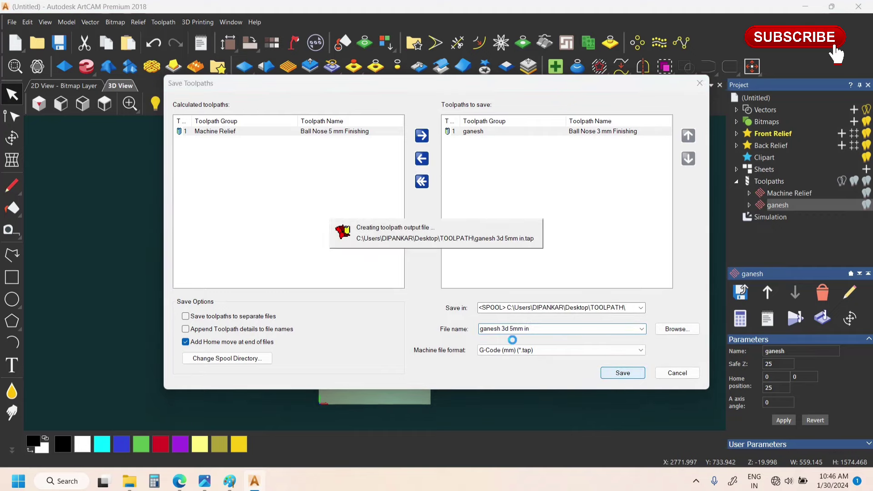
pyautogui.click(677, 373)
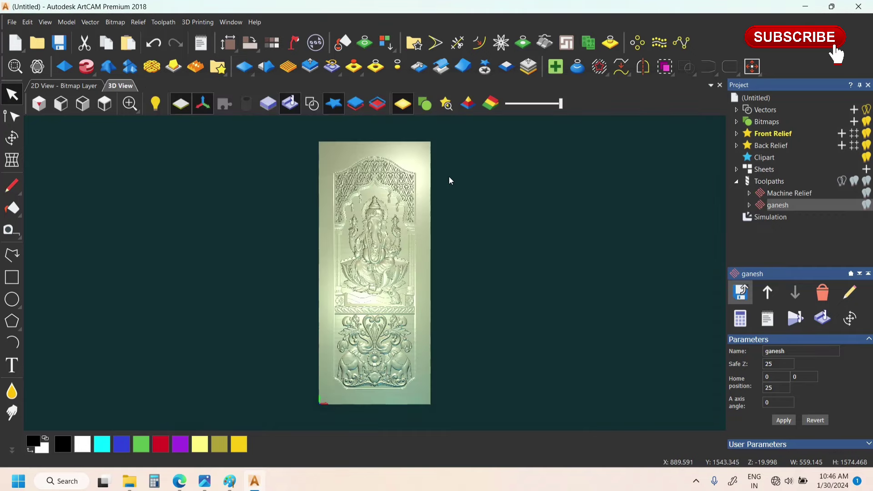
# Delete the simulation together with the ganesh and Machine Relief toolpaths from the project
pyautogui.scroll(5, 376, 212)
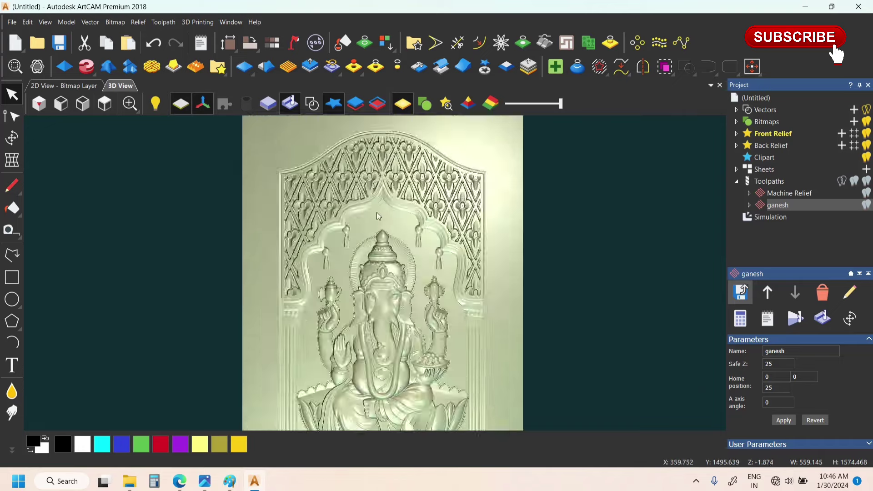
pyautogui.scroll(-3, 294, 266)
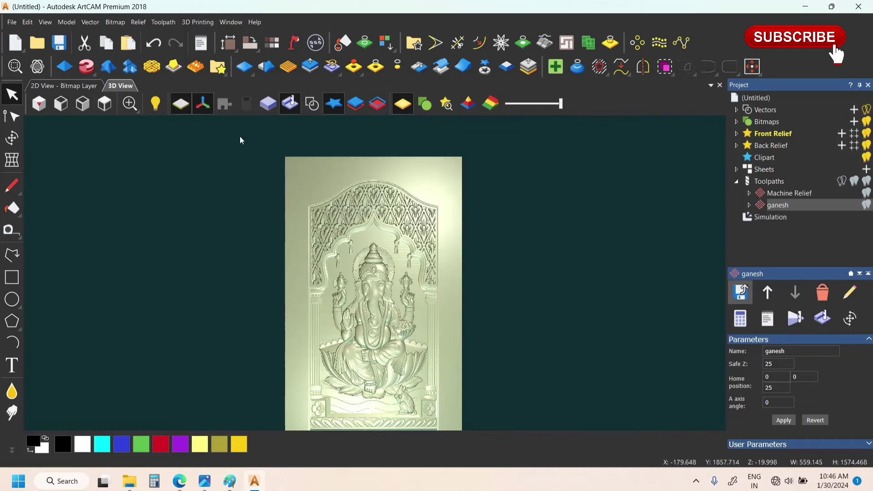
pyautogui.click(113, 107)
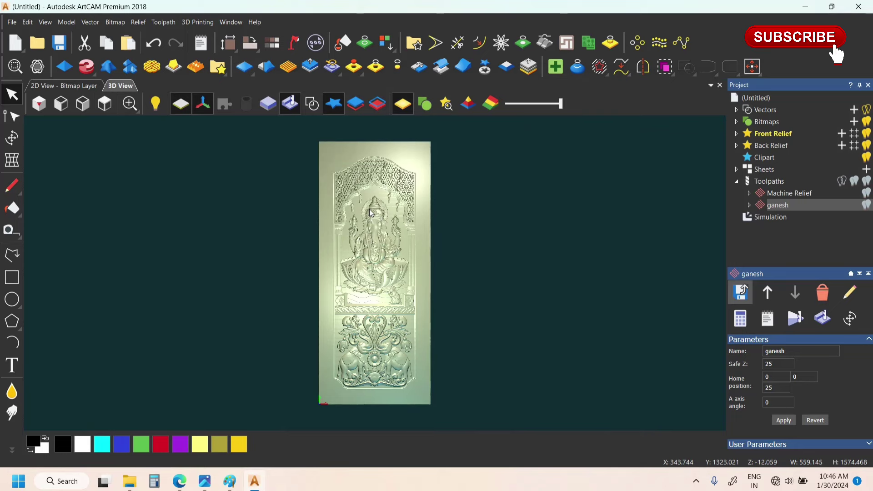
pyautogui.scroll(3, 372, 216)
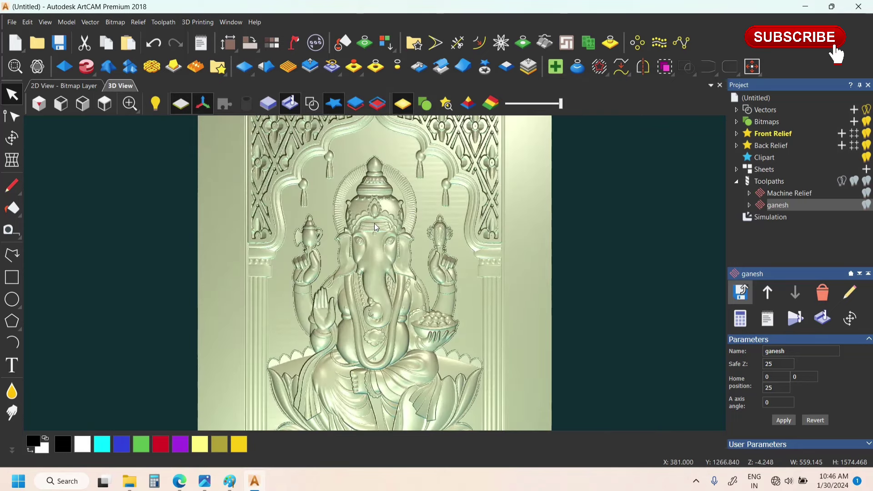
pyautogui.scroll(-2, 375, 227)
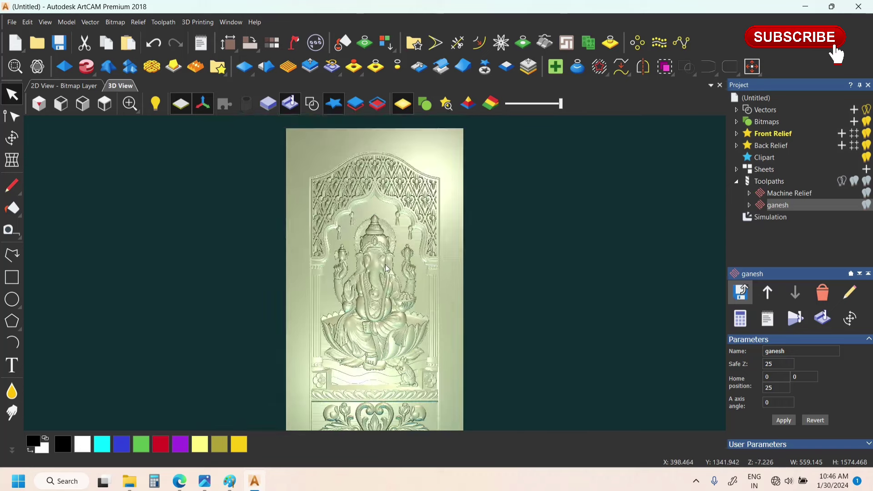
pyautogui.click(779, 218)
pyautogui.press('Delete')
pyautogui.press('Delete')
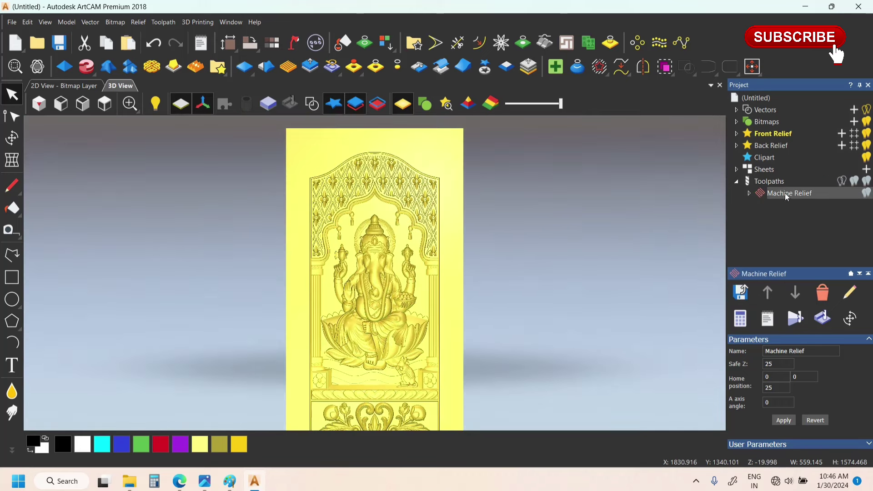
pyautogui.press('Delete')
pyautogui.scroll(-2, 358, 290)
pyautogui.scroll(2, 358, 290)
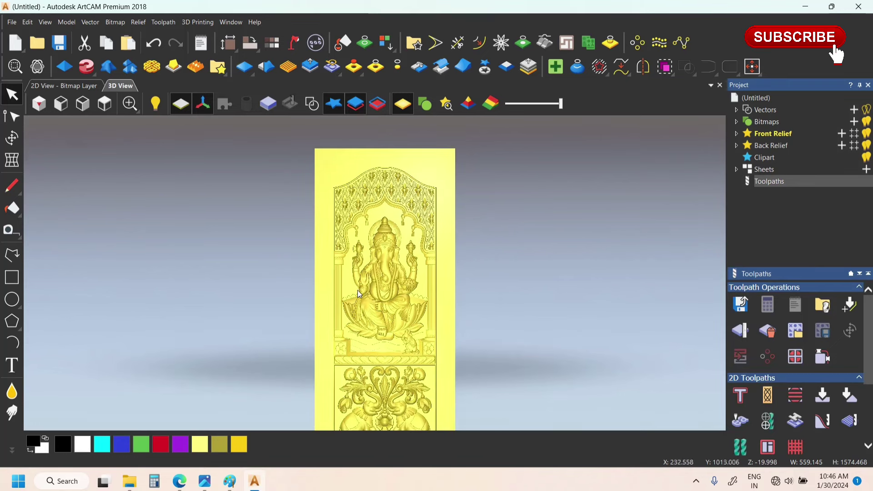
pyautogui.scroll(-2, 363, 297)
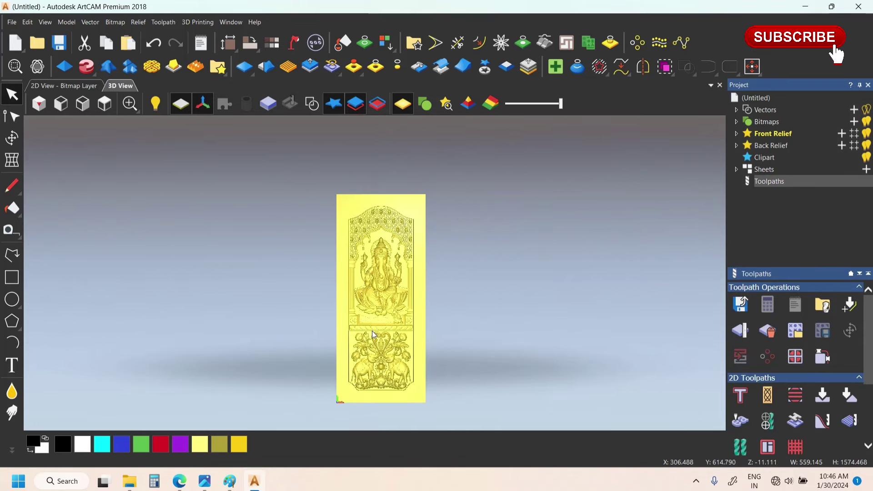
pyautogui.scroll(3, 372, 331)
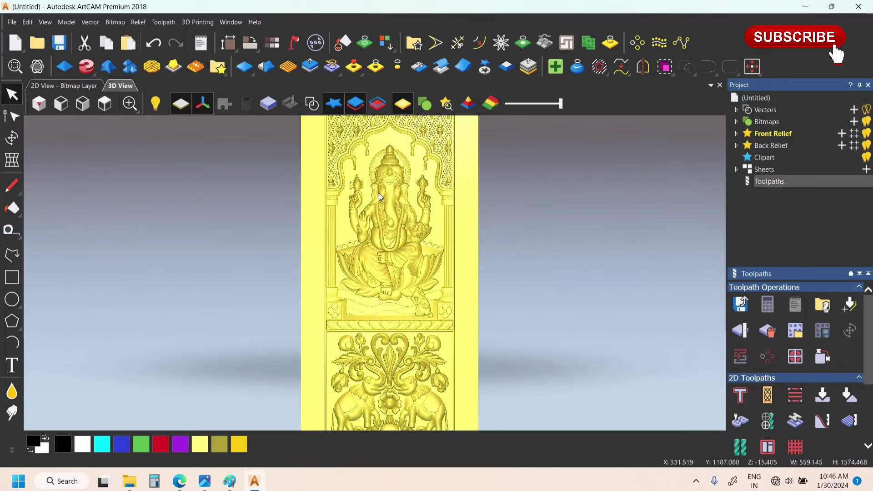
pyautogui.scroll(4, 381, 184)
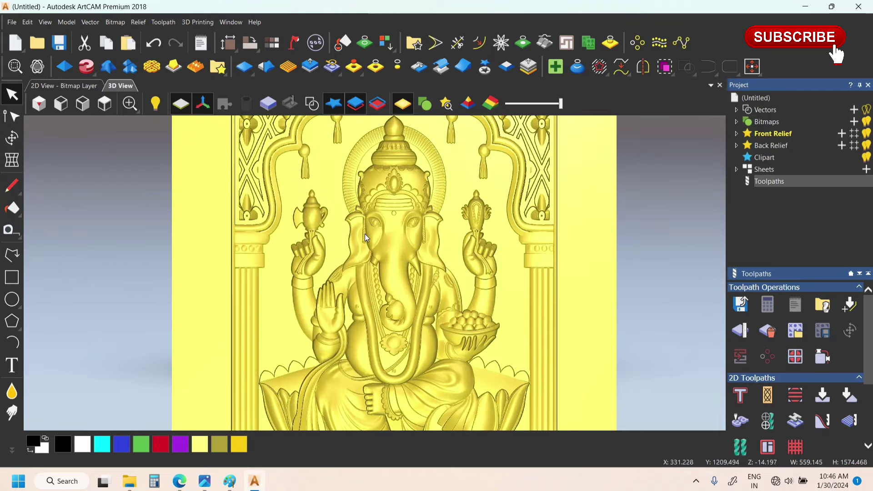
# Examine the Ganesh carving and the complete door panel relief from above at different magnifications, with the figure's outline vectors shown
pyautogui.scroll(-2, 347, 187)
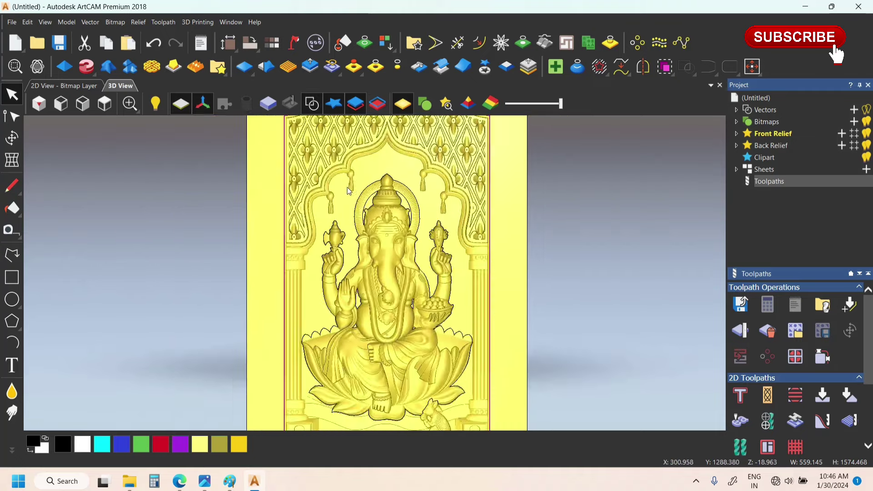
pyautogui.scroll(3, 367, 222)
pyautogui.scroll(-3, 337, 184)
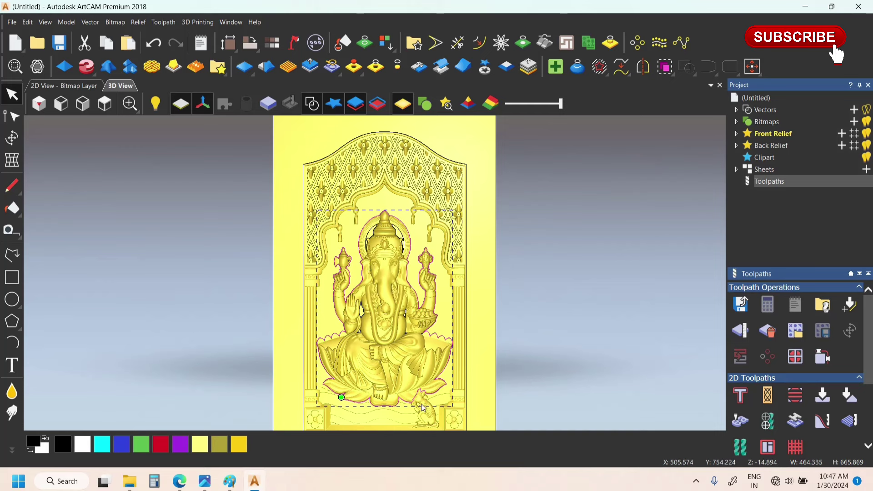
pyautogui.scroll(-2, 370, 248)
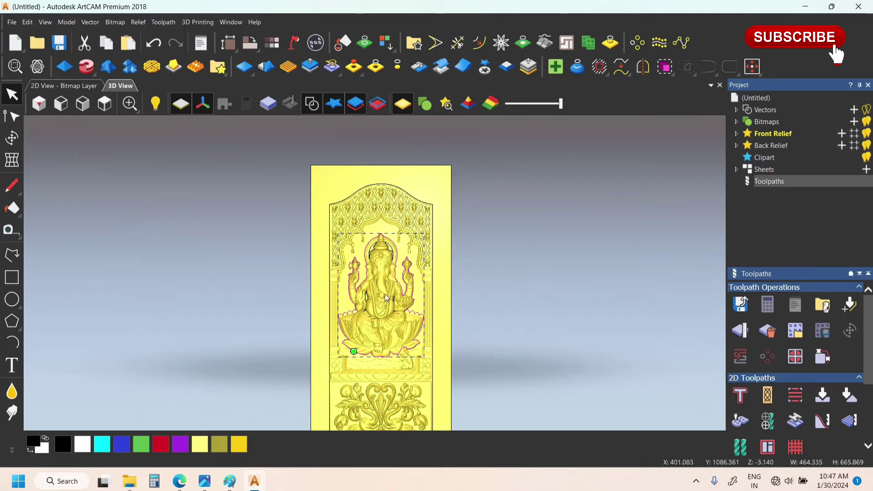
pyautogui.scroll(-2, 389, 308)
pyautogui.scroll(2, 387, 358)
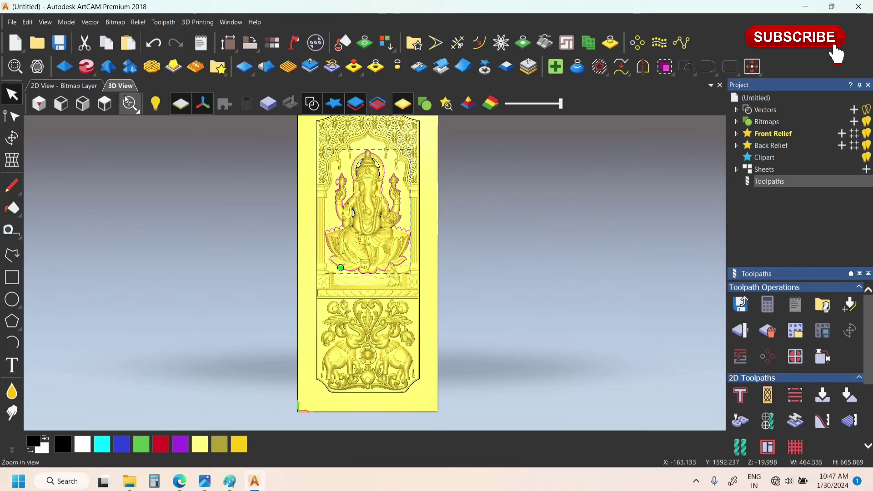
pyautogui.click(104, 104)
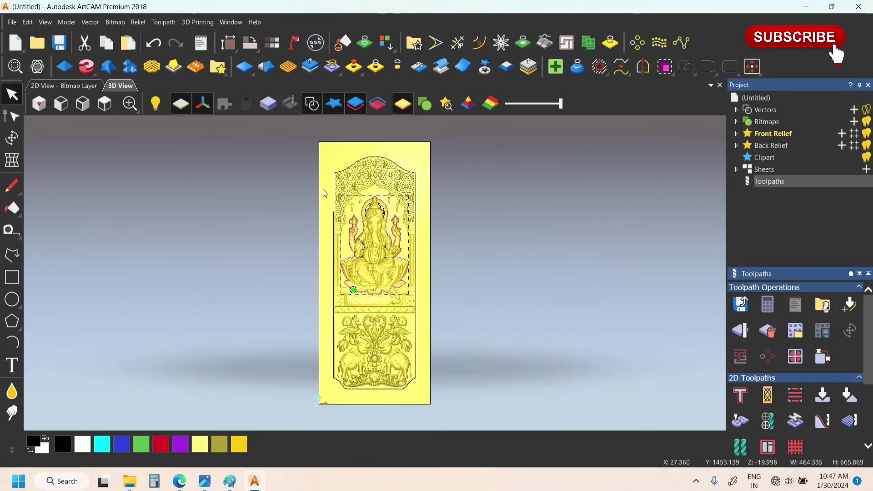
pyautogui.click(171, 211)
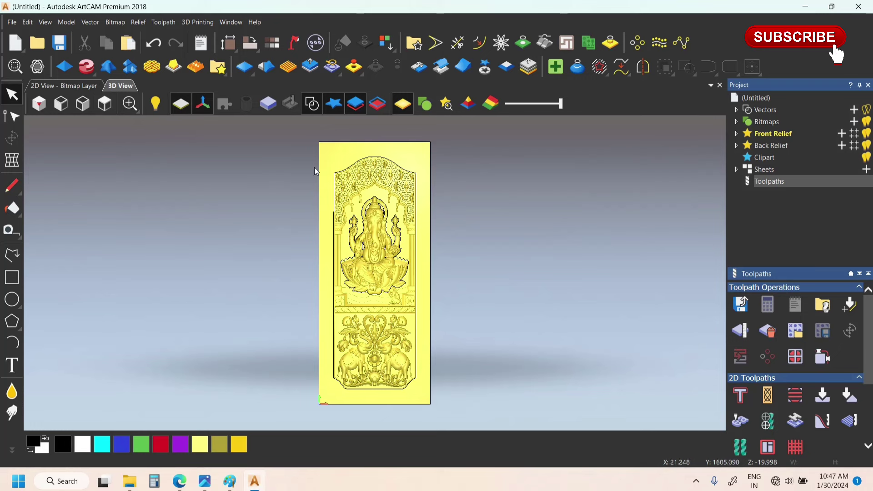
# Clear the front relief to a flat blank surface and delete all the panel border and Ganesh outline vectors
pyautogui.click(246, 76)
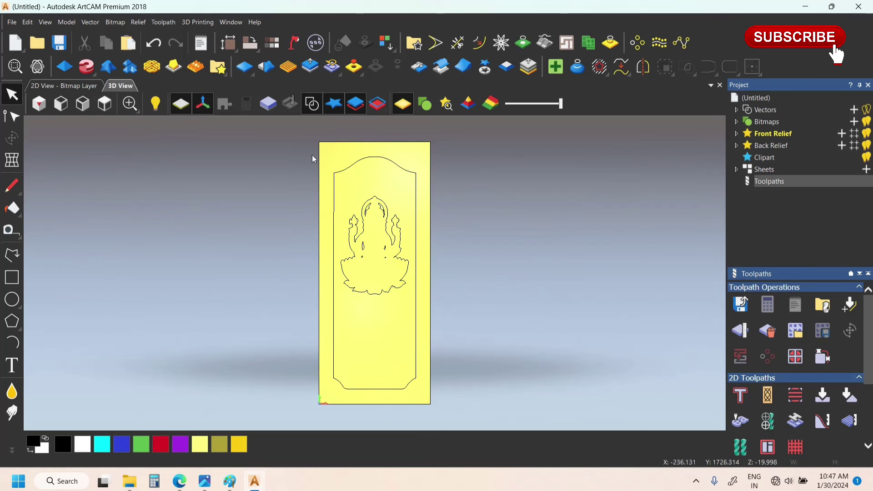
pyautogui.moveTo(269, 149); pyautogui.dragTo(599, 451)
pyautogui.press('Delete')
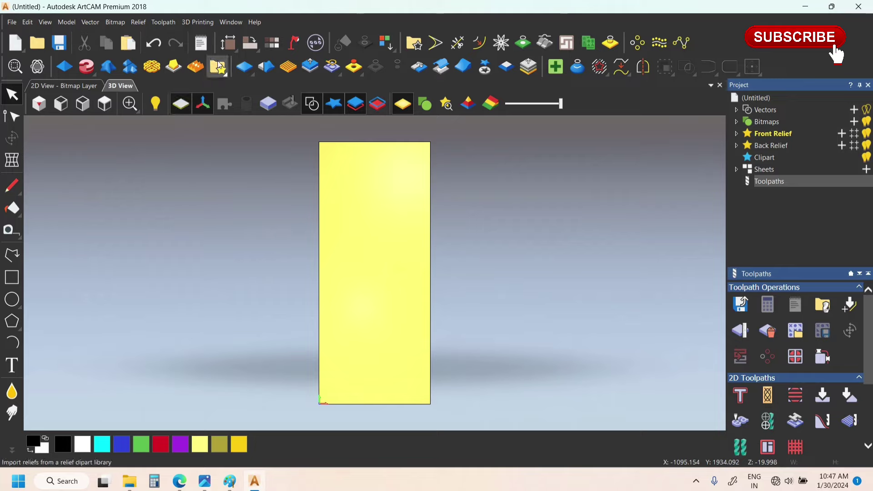
# Switch to File Explorer and open the 2D pooja Room folder inside JALI in the CNC DESING folder
pyautogui.moveTo(144, 482)
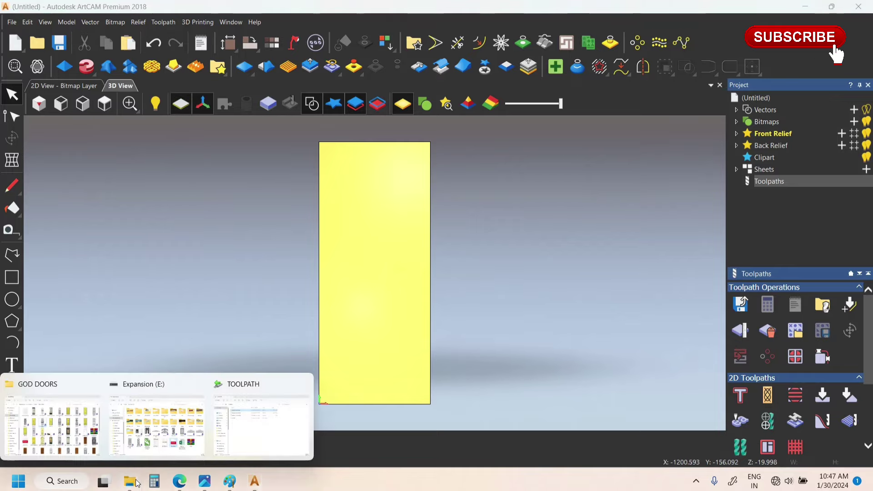
pyautogui.moveTo(173, 416)
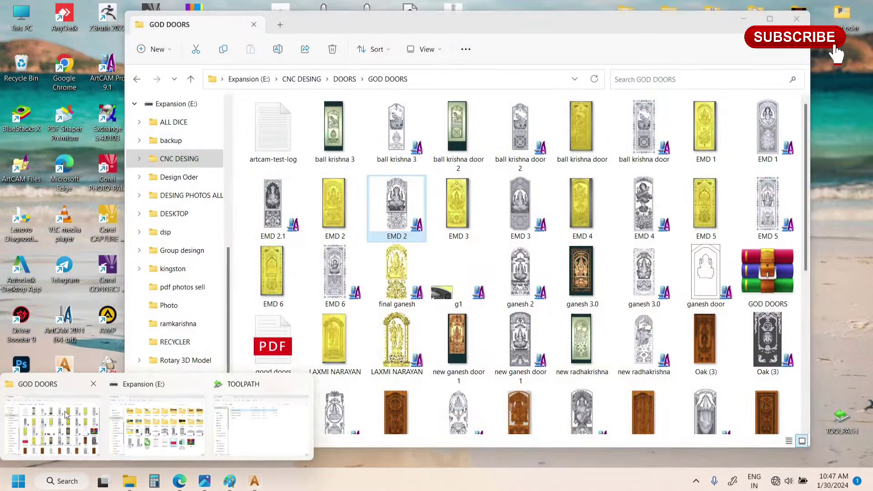
pyautogui.click(64, 418)
pyautogui.click(136, 79)
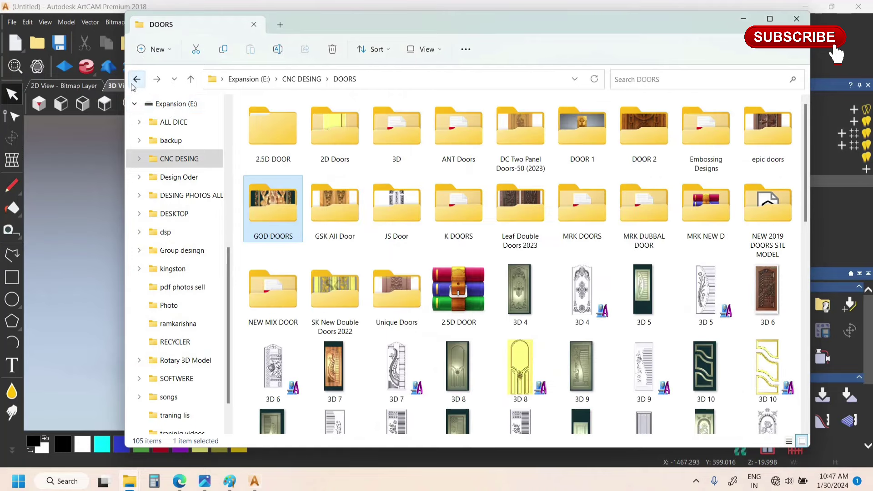
pyautogui.click(136, 80)
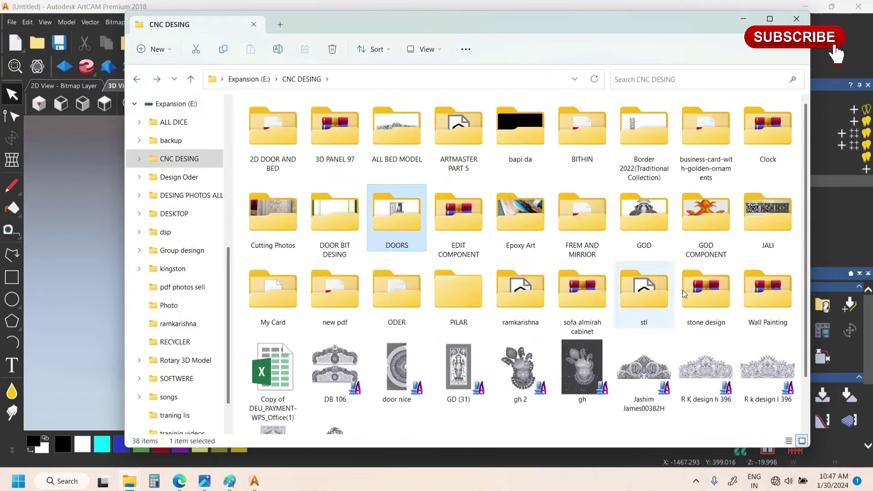
pyautogui.doubleClick(768, 238)
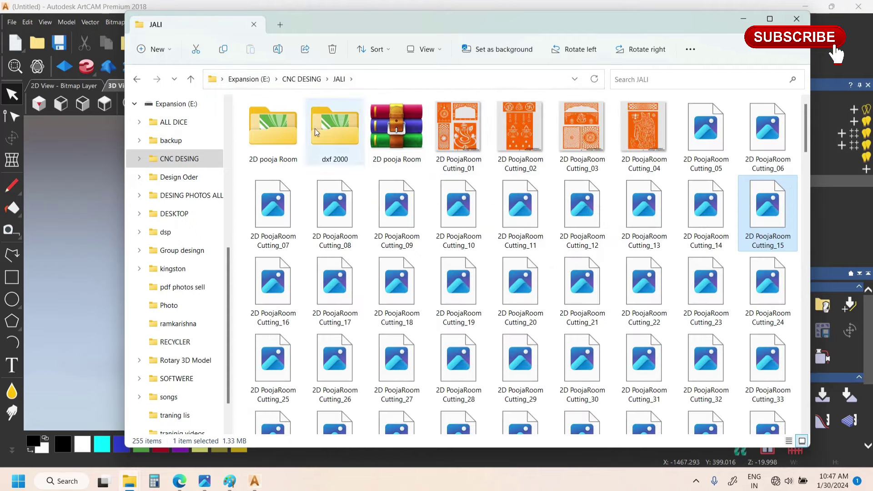
pyautogui.doubleClick(296, 137)
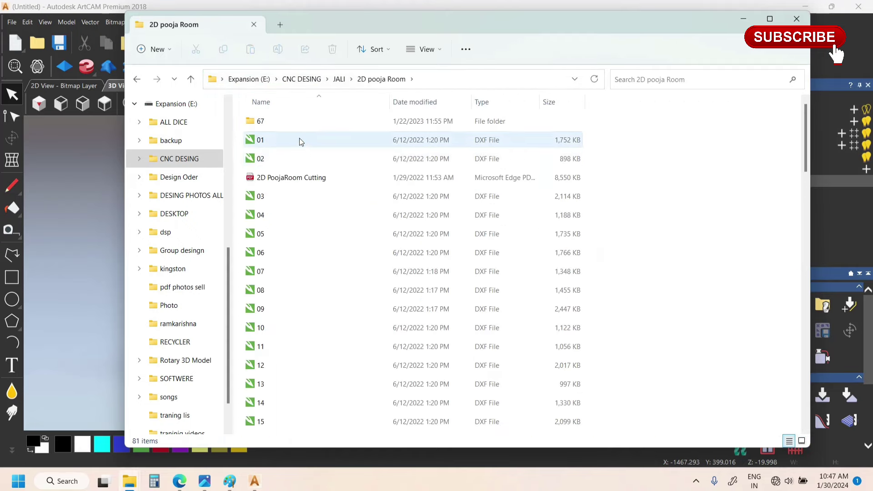
# Import the DXF file 01 into the ArtCAM model and centre its vectors on the panel
pyautogui.click(312, 141)
pyautogui.moveTo(100, 217); pyautogui.dragTo(99, 217)
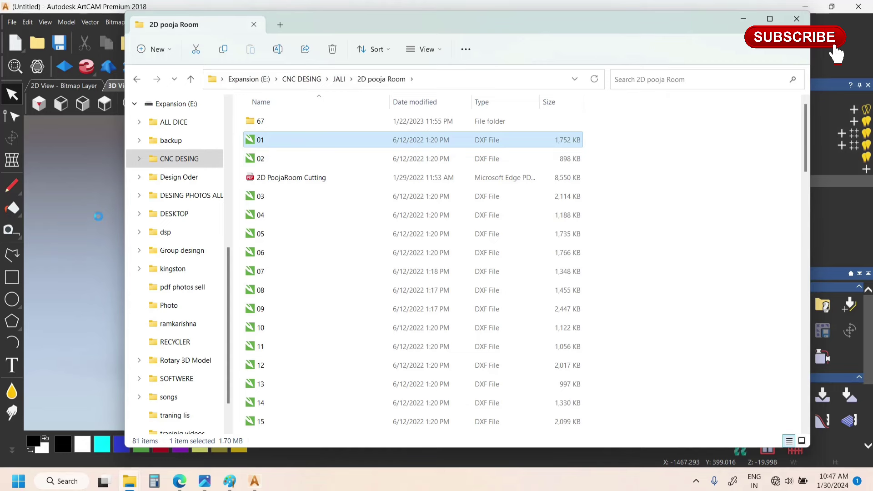
pyautogui.click(738, 21)
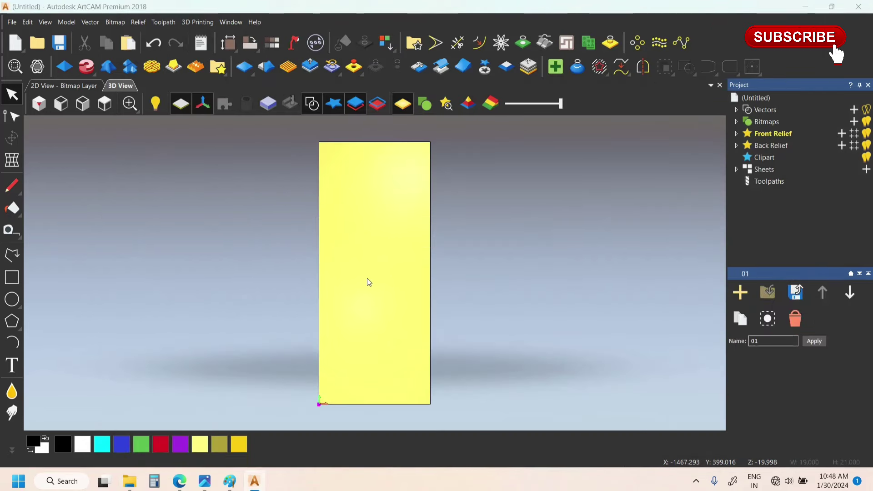
pyautogui.click(526, 301)
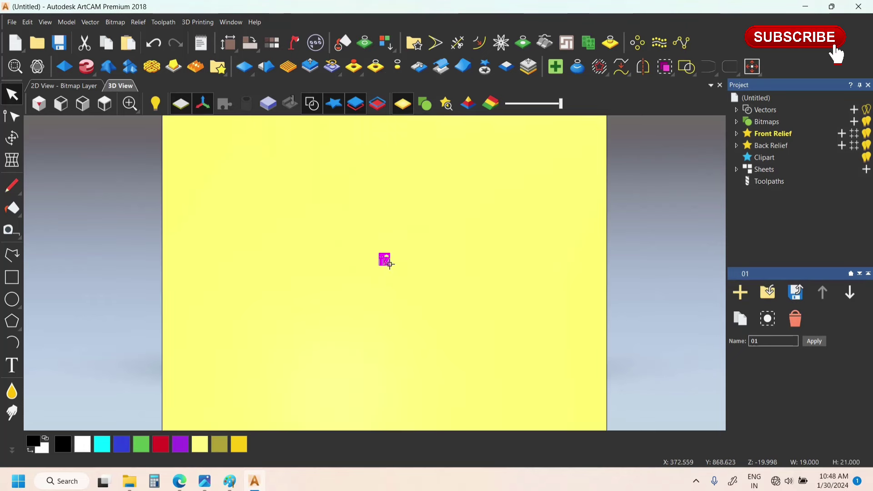
# Separate the lattice panel with the sun motif from the imported vectors and delete all the other designs
pyautogui.scroll(4, 371, 267)
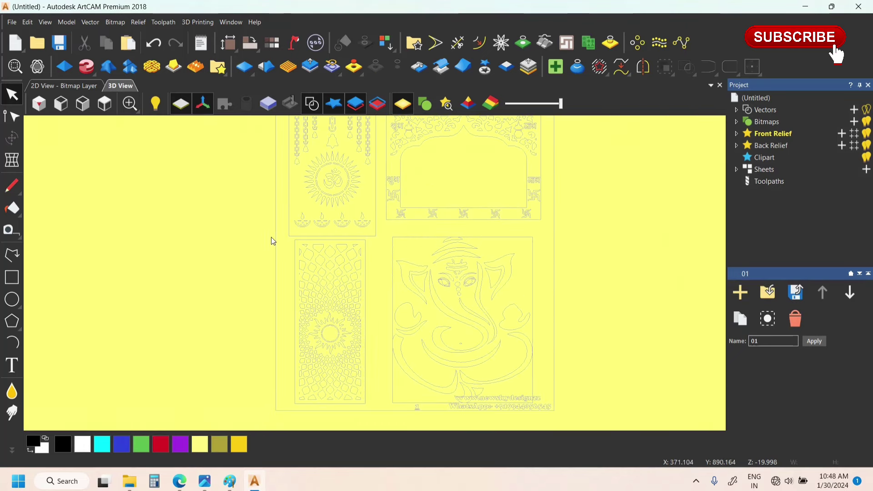
pyautogui.moveTo(262, 234); pyautogui.dragTo(373, 412)
pyautogui.scroll(-4, 372, 412)
pyautogui.moveTo(357, 296); pyautogui.dragTo(290, 284)
pyautogui.click(331, 199)
pyautogui.moveTo(318, 174); pyautogui.dragTo(481, 370)
pyautogui.press('Delete')
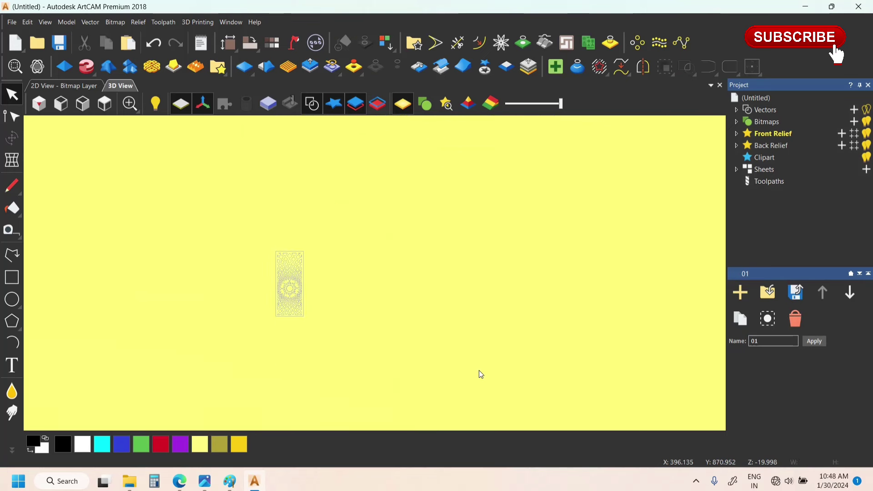
# Try to enlarge the lattice panel vectors freehand without maintaining the aspect ratio
pyautogui.moveTo(233, 227); pyautogui.dragTo(410, 441)
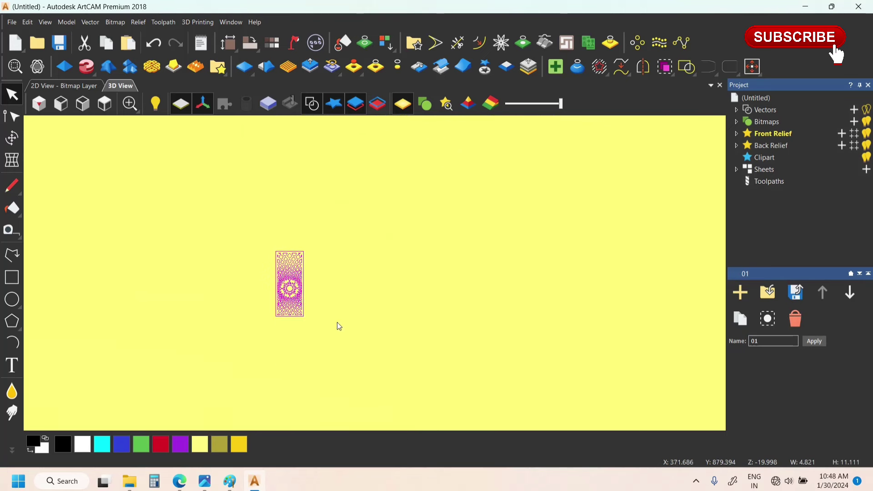
pyautogui.scroll(-3, 337, 322)
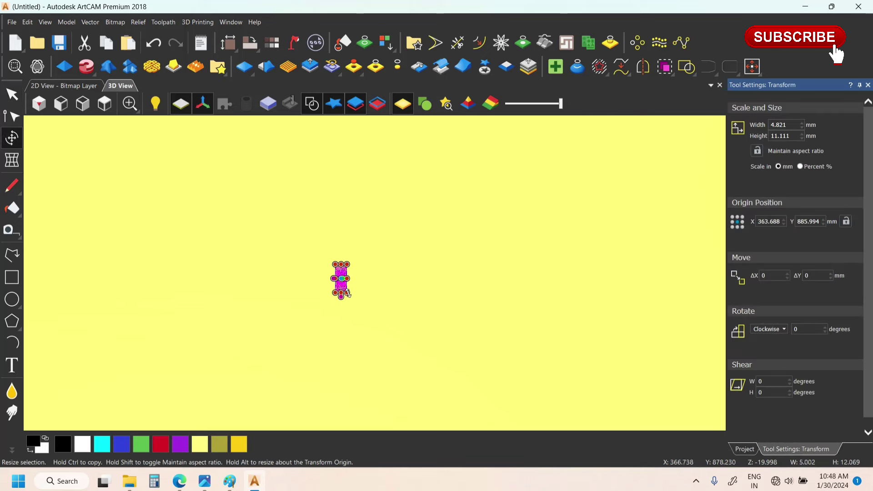
pyautogui.scroll(5, 335, 265)
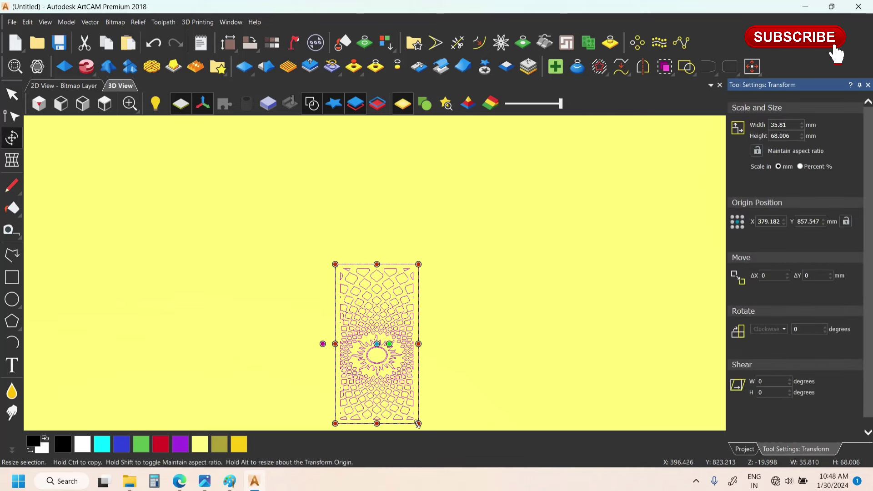
pyautogui.moveTo(419, 424); pyautogui.dragTo(390, 416)
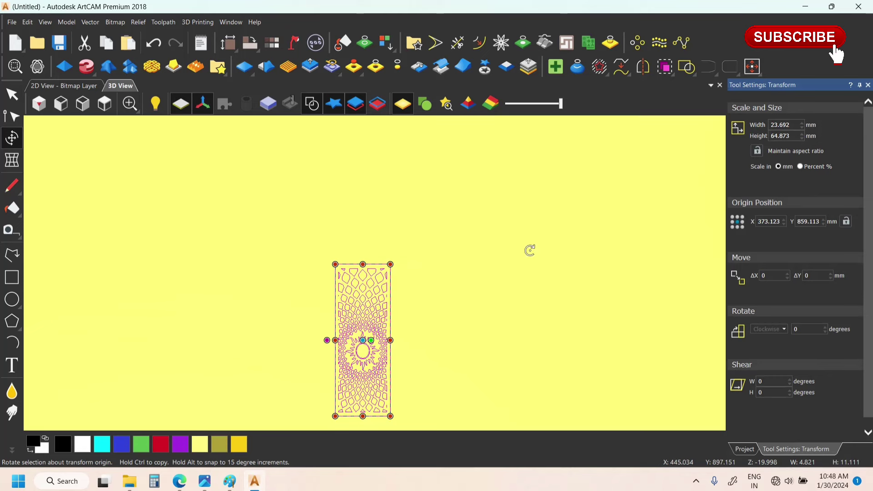
pyautogui.hotkey('ctrl', 'z')
# Enlarge the lattice vectors with the aspect ratio maintained to about 654 by 1506 mm and centre them in the model
pyautogui.scroll(3, 345, 279)
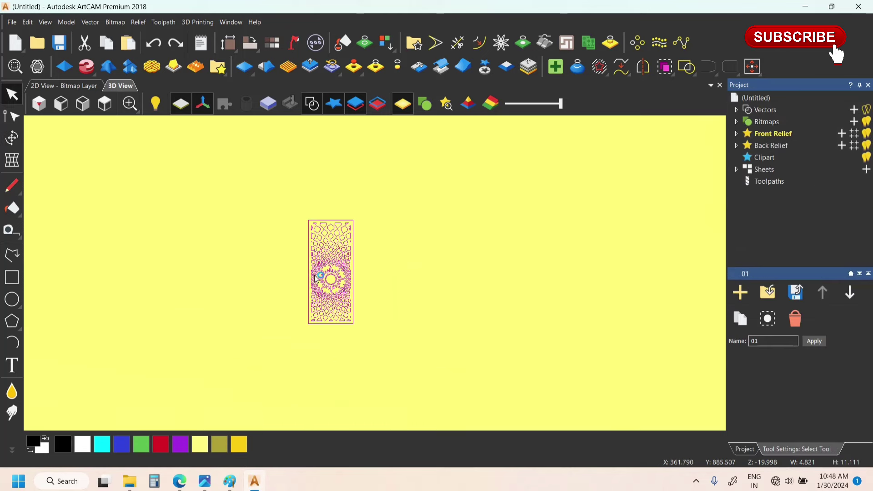
pyautogui.click(331, 281)
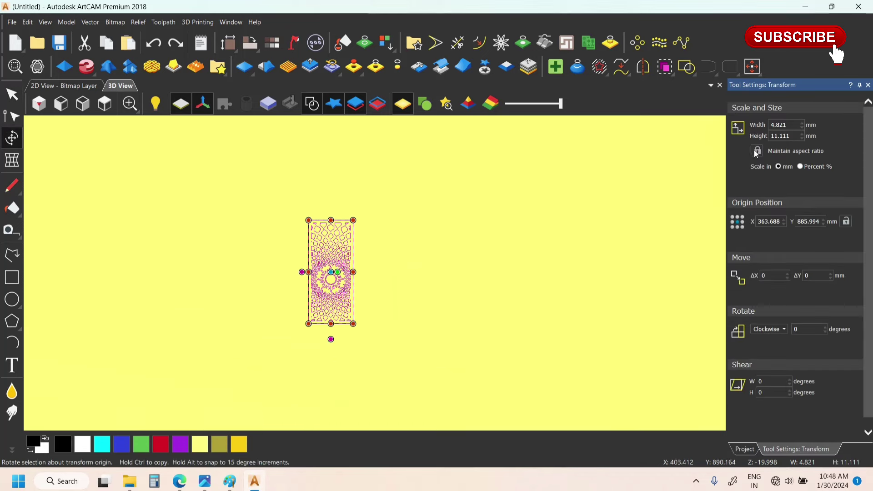
pyautogui.scroll(-3, 452, 286)
pyautogui.moveTo(361, 293); pyautogui.dragTo(401, 362)
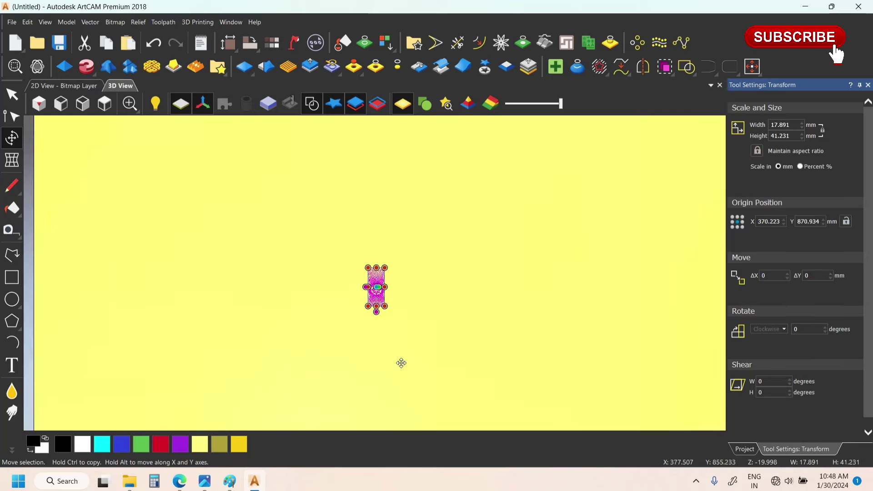
pyautogui.scroll(-2, 396, 345)
pyautogui.moveTo(381, 293); pyautogui.dragTo(435, 428)
pyautogui.scroll(-3, 436, 427)
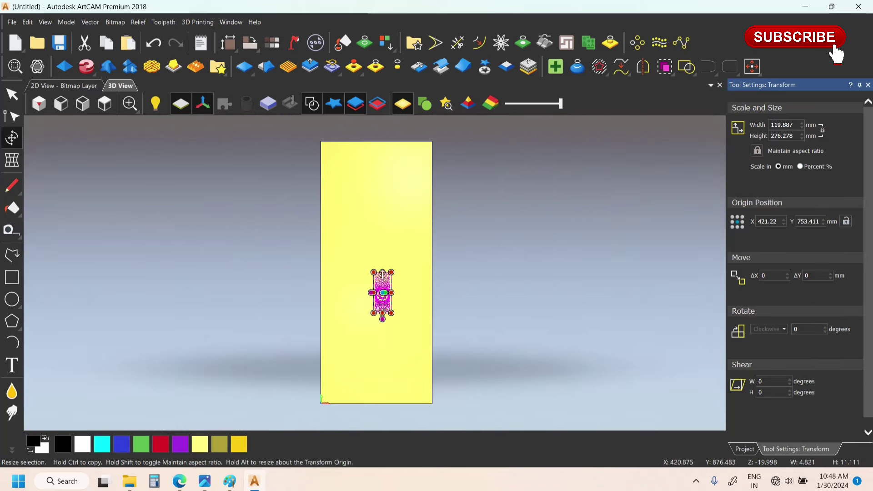
pyautogui.moveTo(374, 272); pyautogui.dragTo(321, 144)
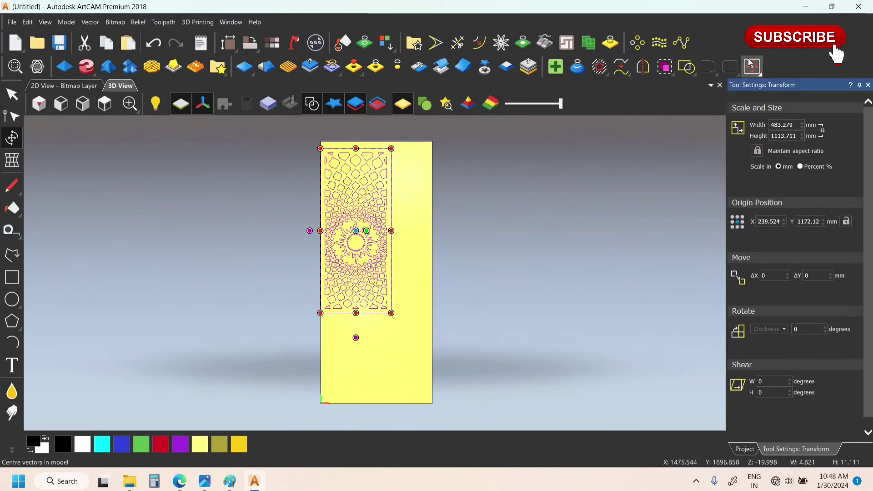
pyautogui.press('F9')
pyautogui.moveTo(341, 190); pyautogui.dragTo(325, 154)
pyautogui.click(756, 59)
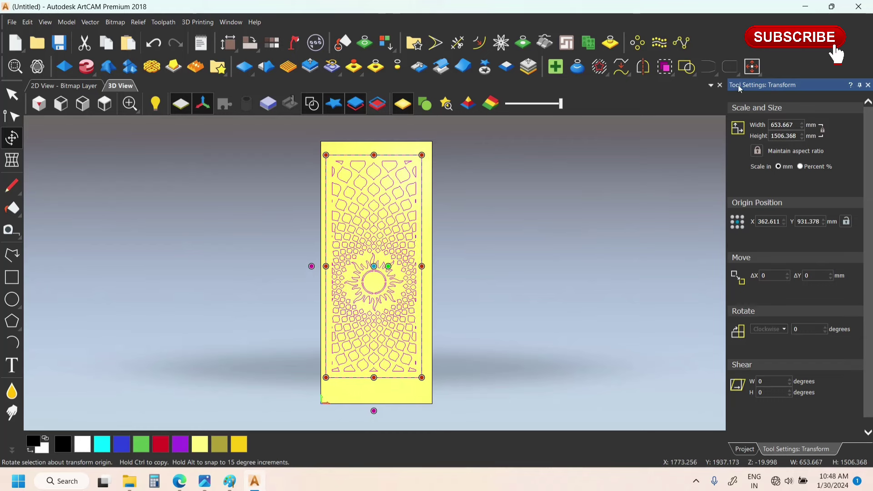
pyautogui.press('Escape')
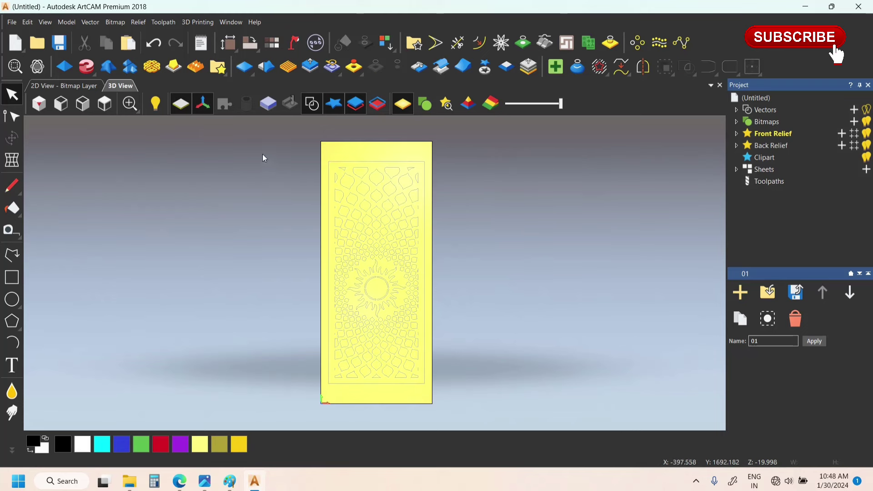
# Change the colour of vector layer 01 to black so that the lattice lines stand out
pyautogui.moveTo(289, 146); pyautogui.dragTo(537, 425)
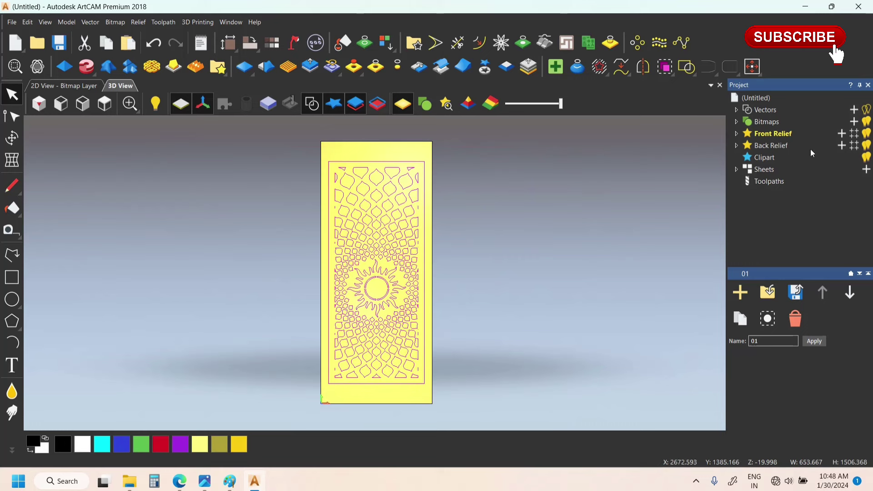
pyautogui.click(737, 110)
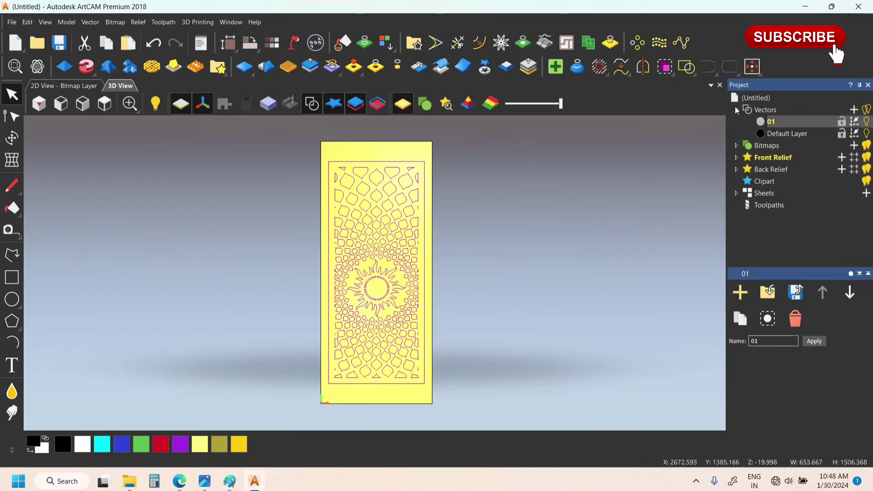
pyautogui.click(762, 122)
pyautogui.moveTo(433, 159); pyautogui.dragTo(471, 186)
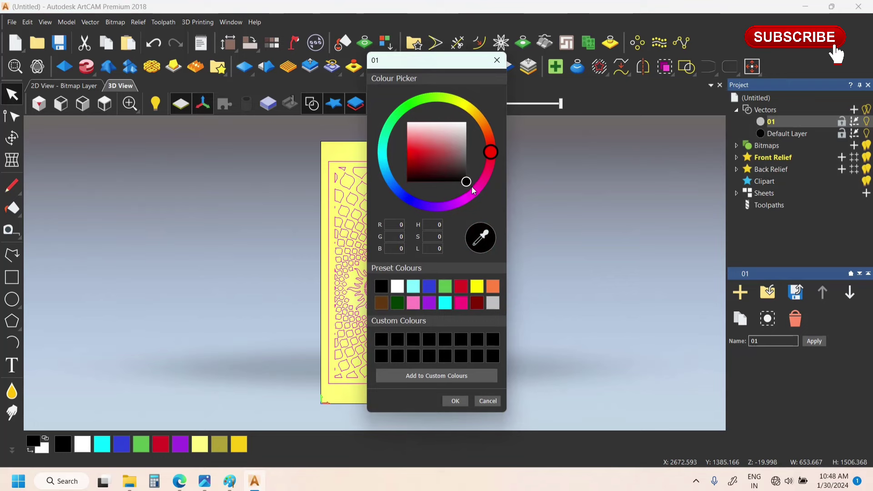
pyautogui.click(456, 402)
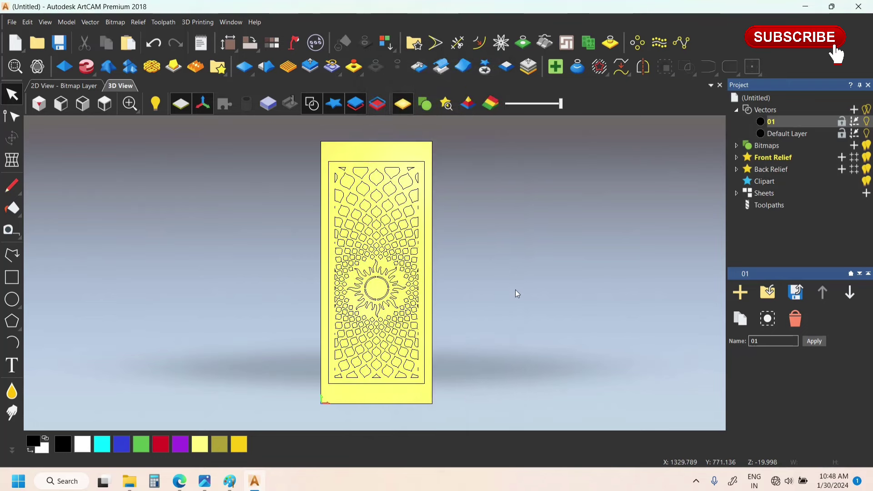
pyautogui.click(735, 111)
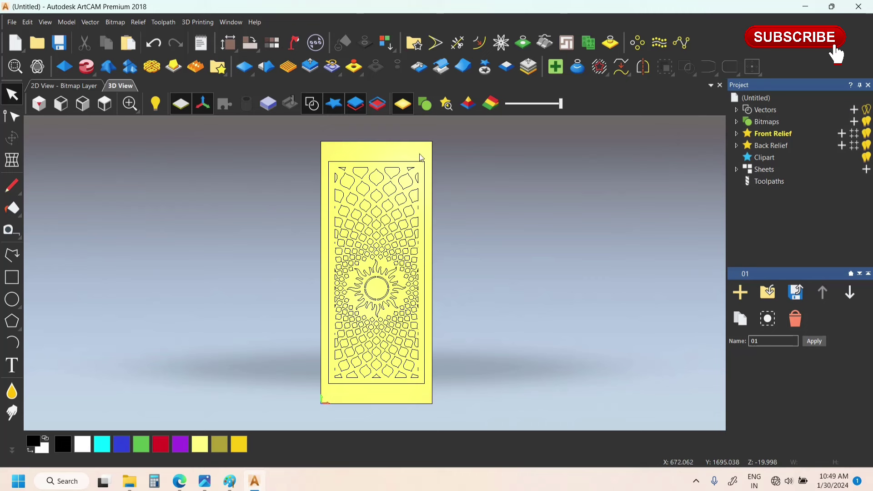
# Examine the lattice openings and the surrounding frame line by selecting each in turn
pyautogui.moveTo(306, 164); pyautogui.dragTo(520, 383)
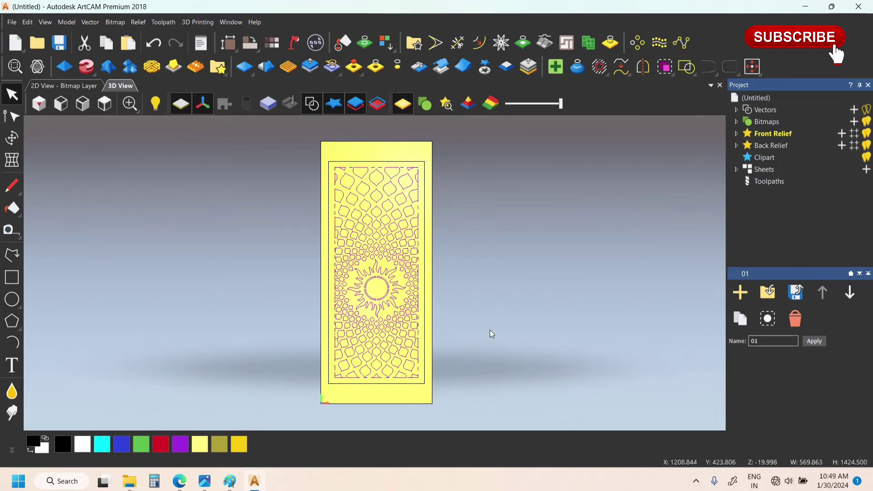
pyautogui.click(330, 162)
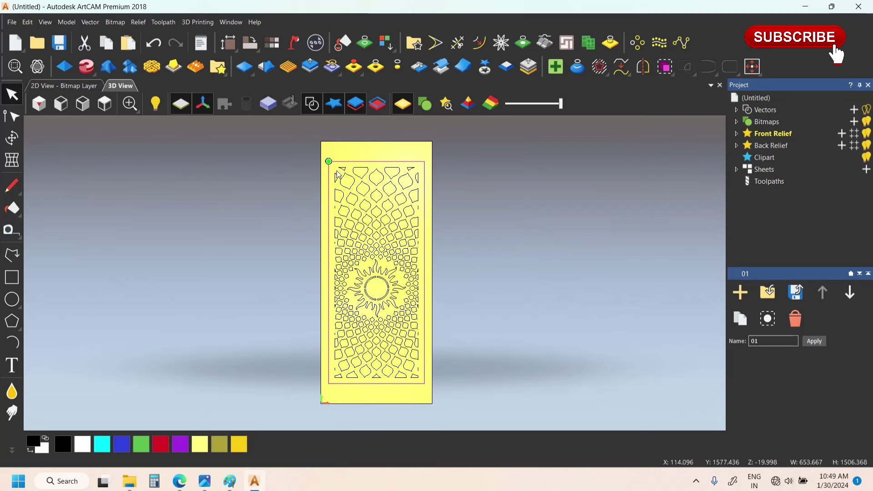
pyautogui.click(244, 202)
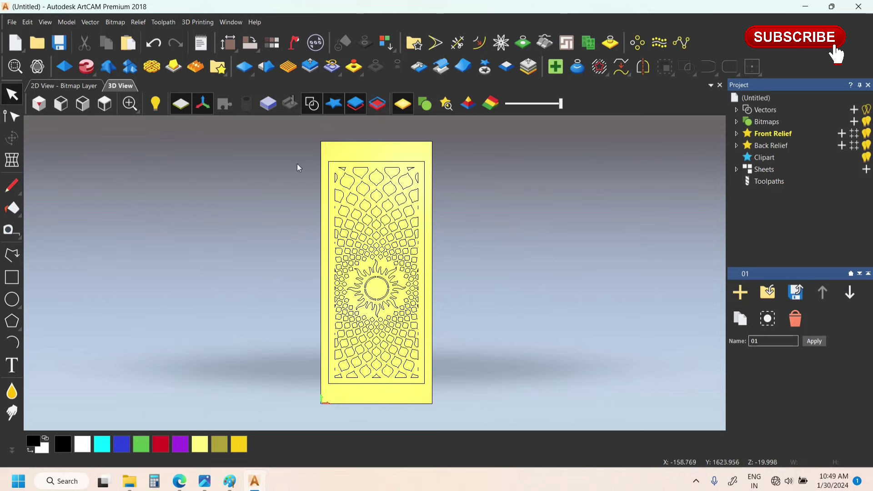
pyautogui.moveTo(299, 164); pyautogui.dragTo(548, 381)
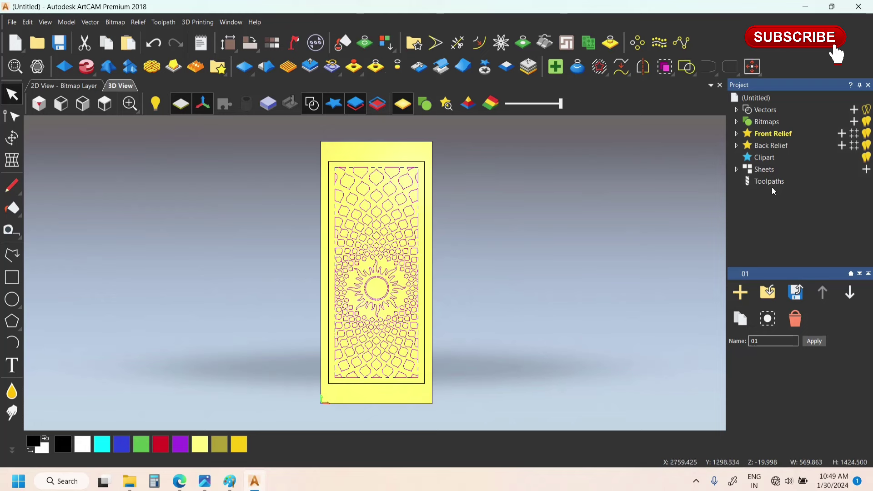
pyautogui.scroll(3, 357, 174)
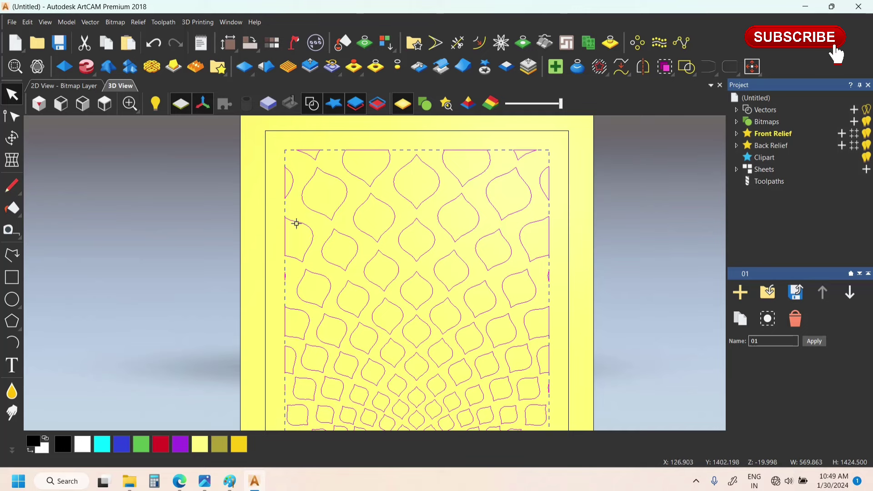
pyautogui.click(266, 144)
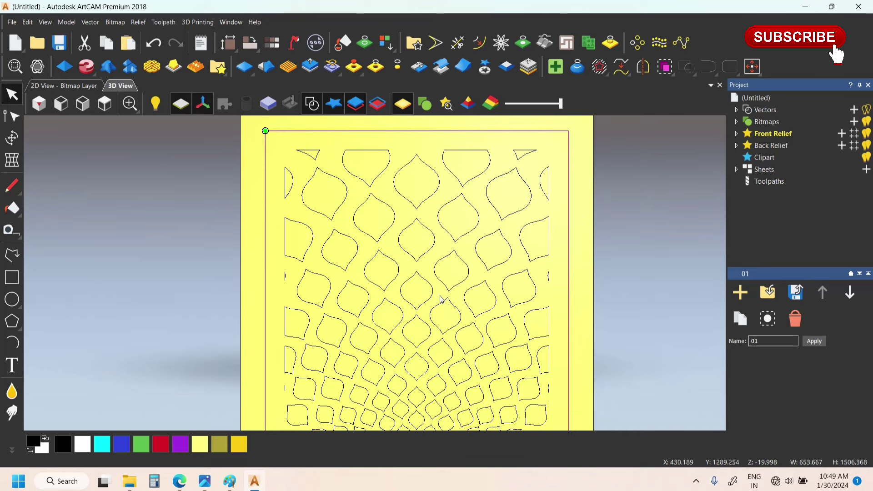
pyautogui.scroll(-5, 441, 300)
pyautogui.scroll(4, 395, 325)
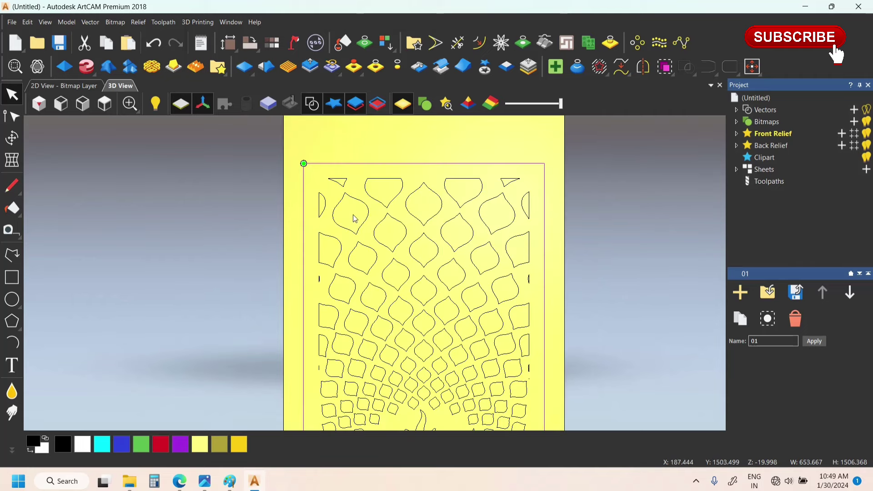
pyautogui.scroll(-5, 354, 218)
# Select only the inner lattice and sun vectors, leaving out the frame line and the outer door border
pyautogui.moveTo(292, 224); pyautogui.dragTo(580, 429)
pyautogui.scroll(4, 382, 251)
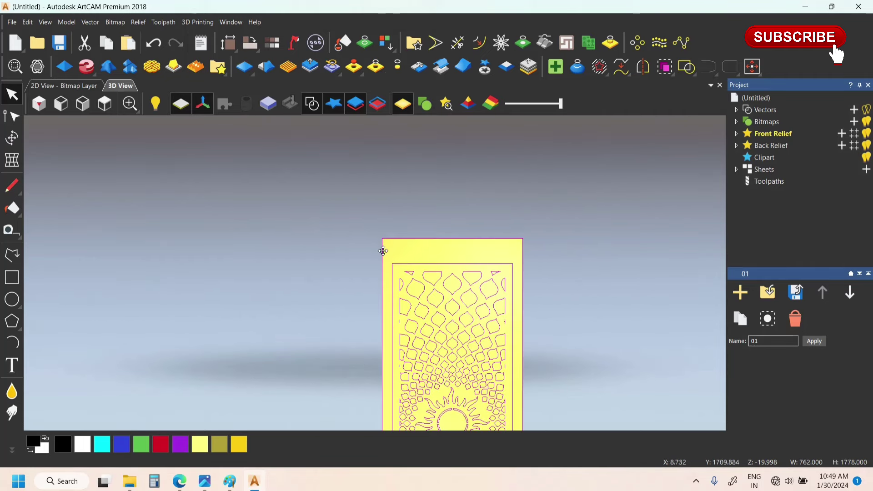
pyautogui.keyDown('shift'); pyautogui.click(383, 250); pyautogui.keyUp('shift')
pyautogui.keyDown('shift'); pyautogui.click(392, 264); pyautogui.keyUp('shift')
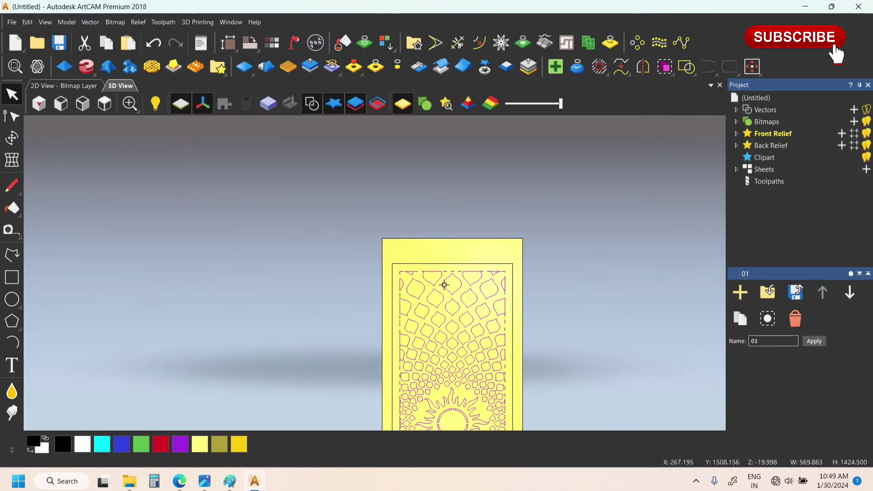
# Start a 2D profile toolpath on the selected vectors with an inside profile and a finish depth of 18 mm
pyautogui.click(789, 183)
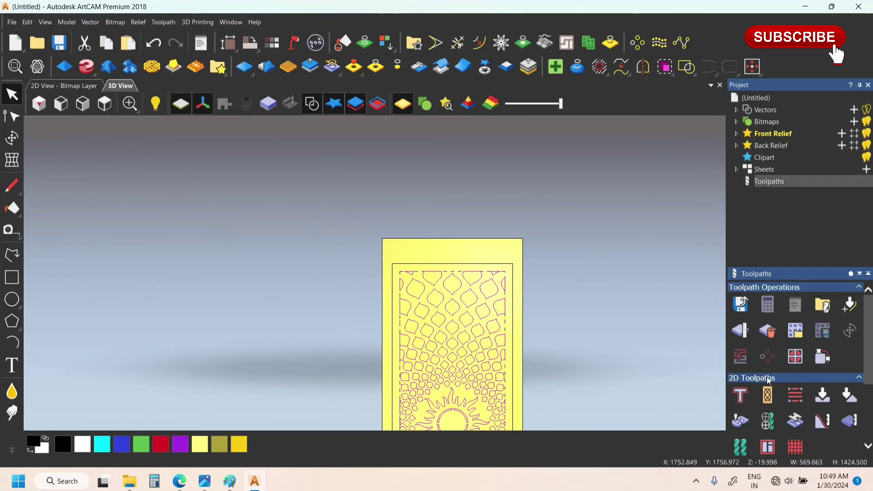
pyautogui.click(740, 395)
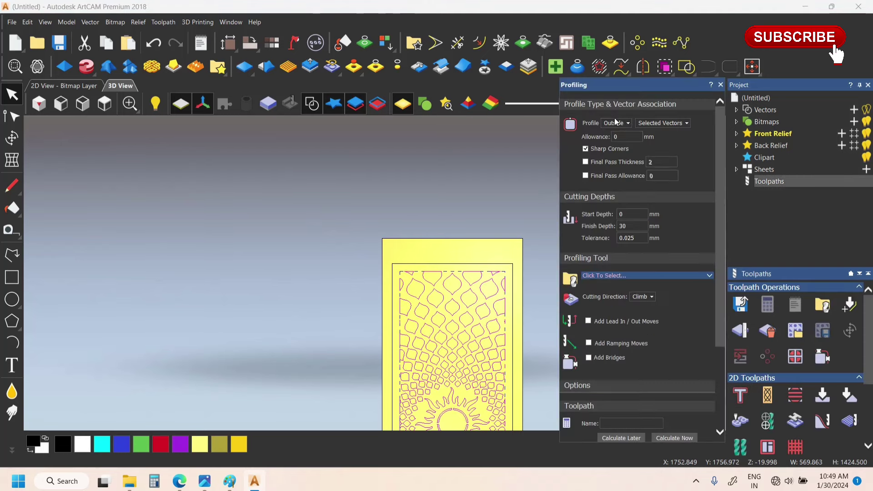
pyautogui.click(615, 122)
pyautogui.click(614, 143)
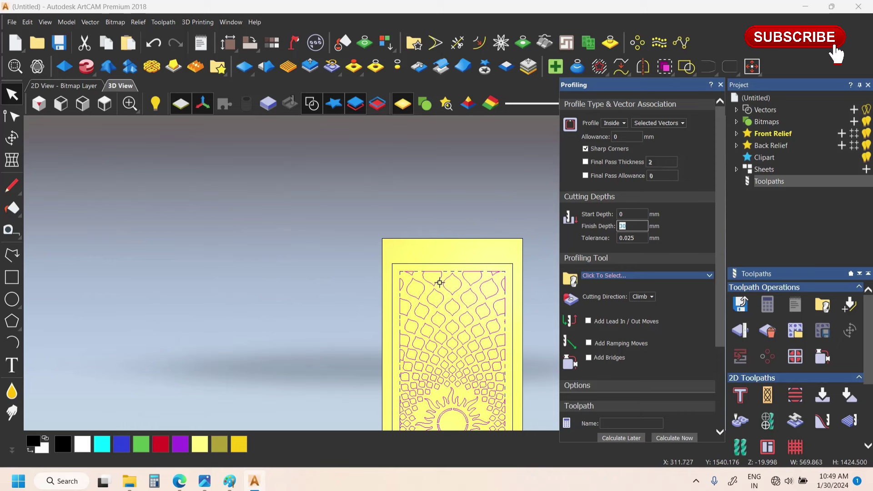
pyautogui.write('18')
# Assign the End Mill 5 mm from the Roughing and 2D Finishing group as the profiling tool
pyautogui.click(602, 274)
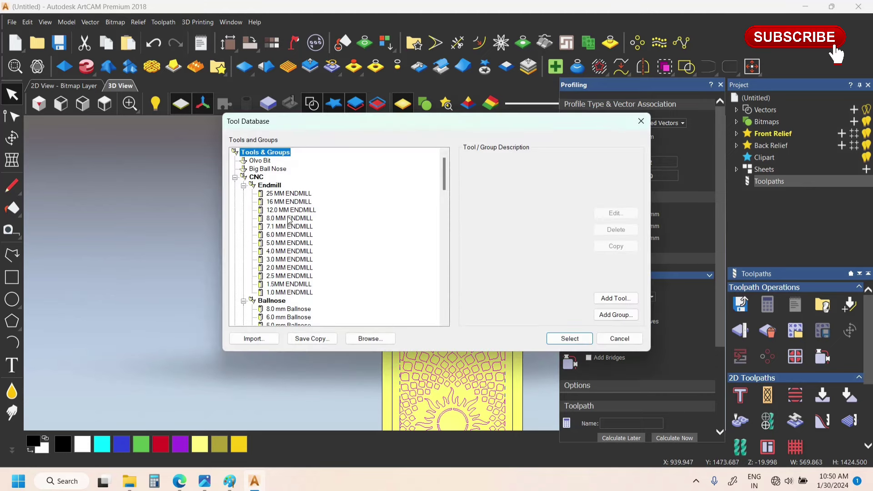
pyautogui.scroll(-15, 295, 223)
pyautogui.scroll(-10, 304, 227)
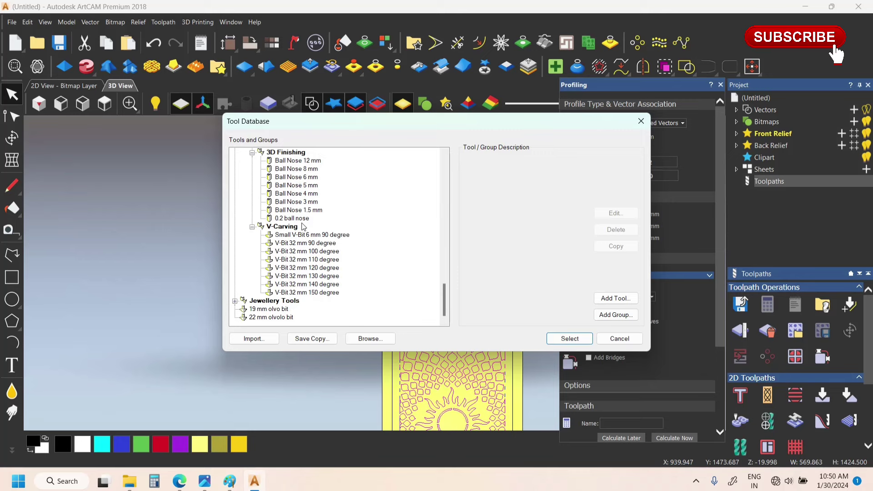
pyautogui.scroll(3, 304, 227)
pyautogui.click(304, 193)
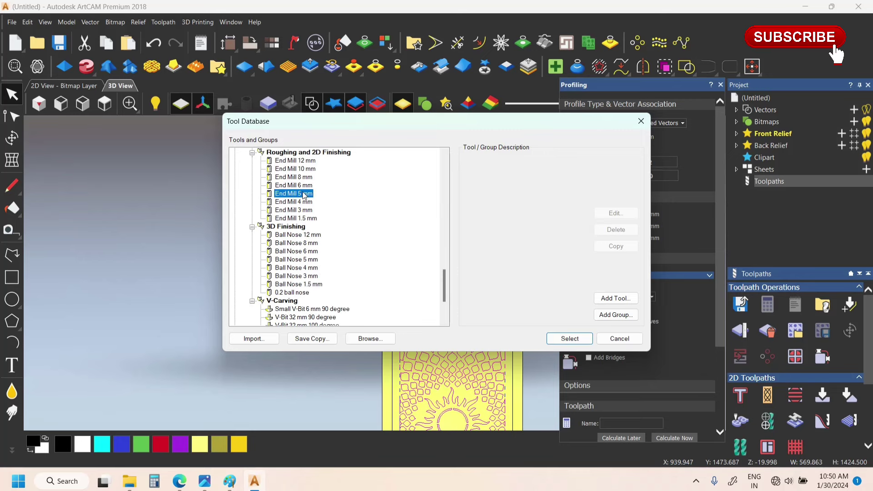
pyautogui.click(570, 339)
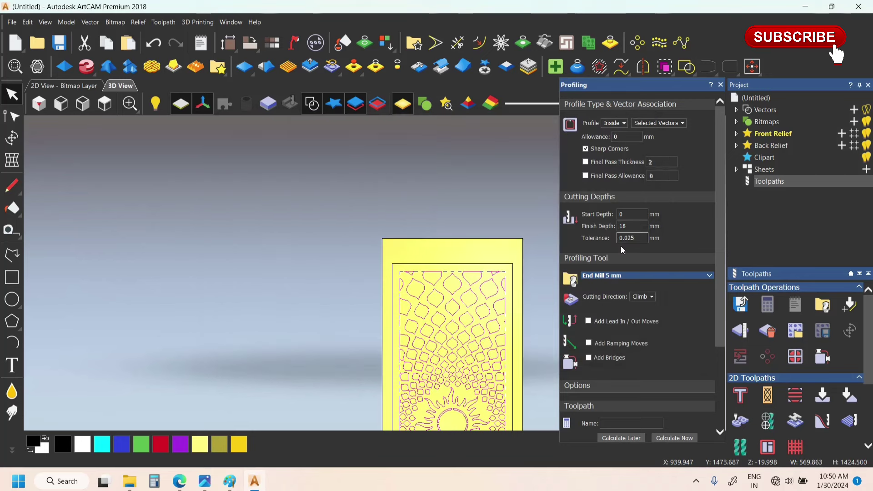
# Set the stepdown of the 5 mm end mill to 9 mm
pyautogui.click(604, 277)
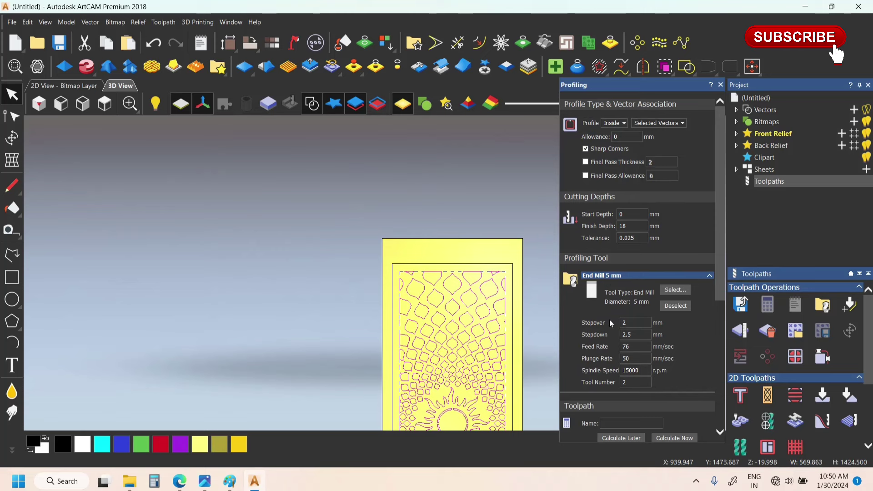
pyautogui.click(631, 323)
pyautogui.doubleClick(640, 334)
pyautogui.scroll(5, 423, 280)
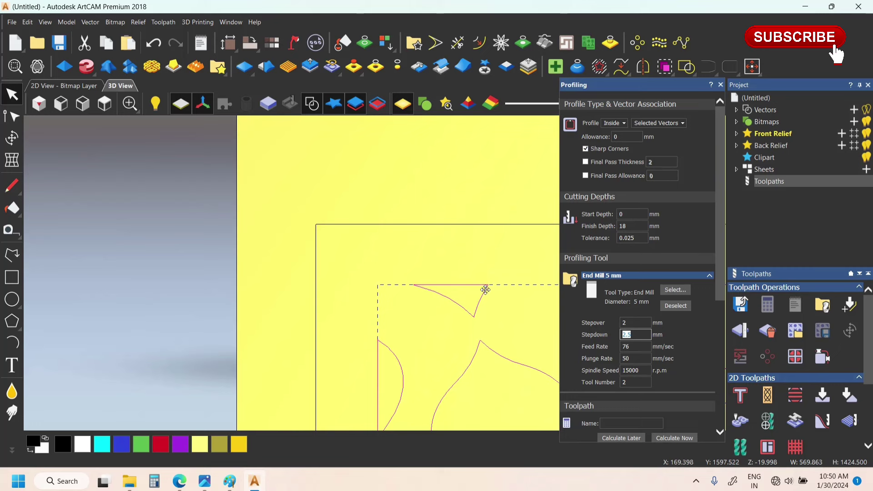
pyautogui.doubleClick(627, 334)
pyautogui.write('2.5')
pyautogui.doubleClick(631, 334)
pyautogui.scroll(-5, 604, 233)
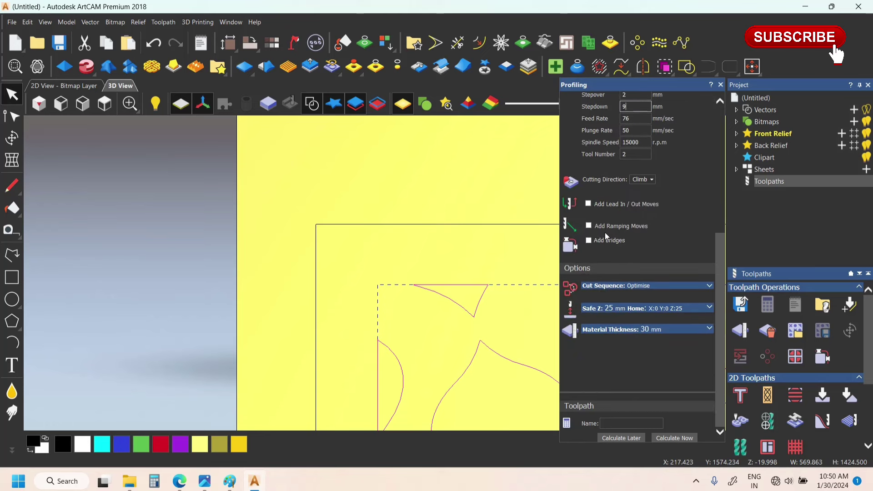
# Set the material thickness to 18 mm with a top offset of 0 and calculate the inside profile toolpath
pyautogui.click(709, 330)
pyautogui.click(656, 351)
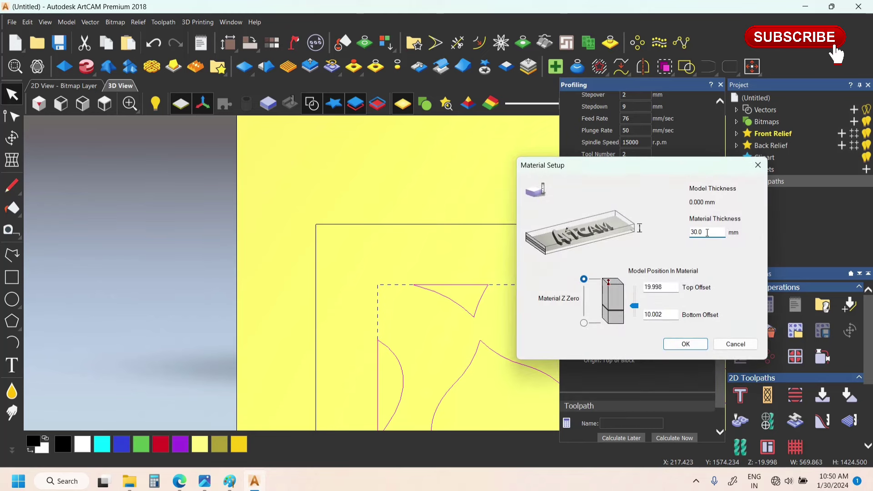
pyautogui.moveTo(634, 306); pyautogui.dragTo(635, 288)
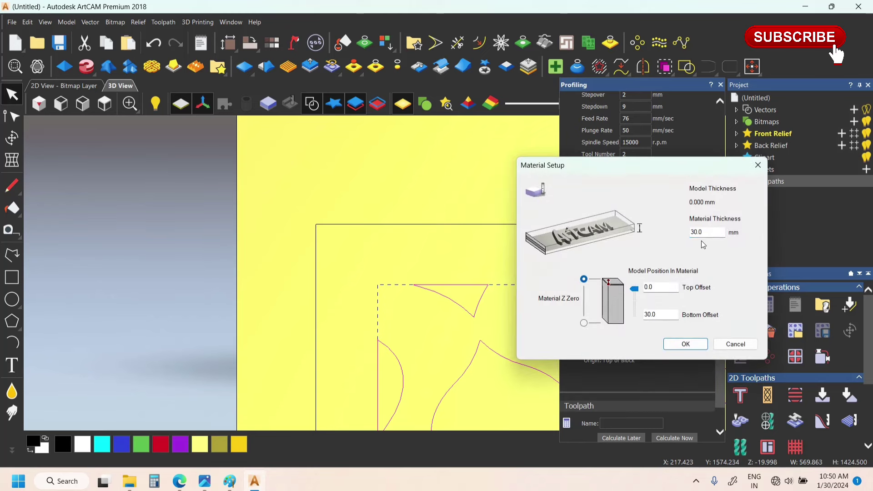
pyautogui.doubleClick(713, 232)
pyautogui.write('30')
pyautogui.doubleClick(713, 233)
pyautogui.write('18')
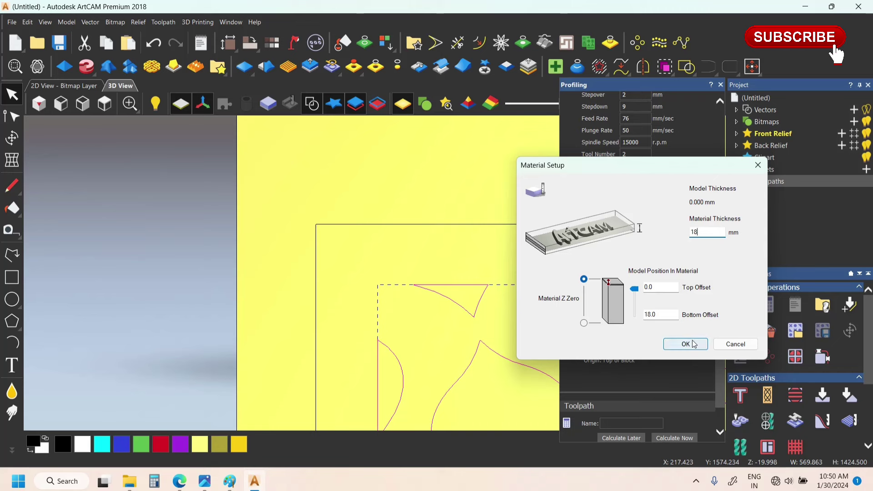
pyautogui.click(636, 291)
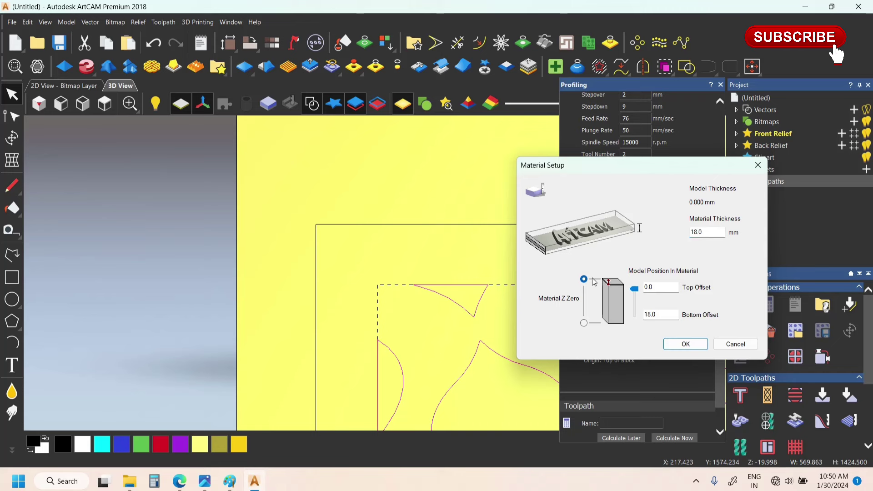
pyautogui.click(685, 344)
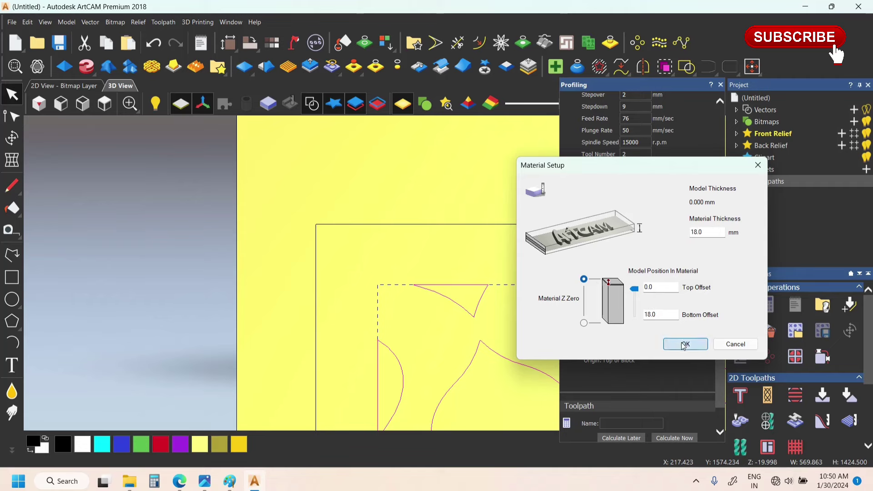
pyautogui.click(676, 438)
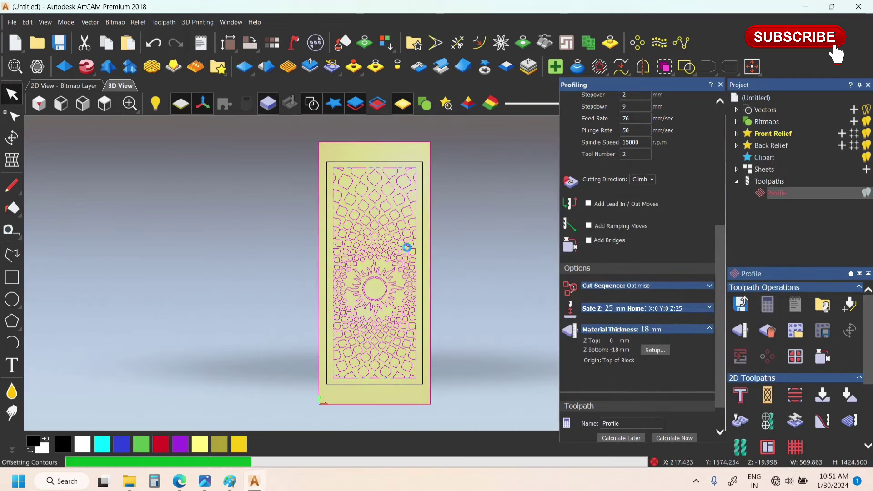
# Inspect the calculated profile toolpath around the lattice openings, the sun rays and the gaps in the central ring
pyautogui.scroll(5, 387, 190)
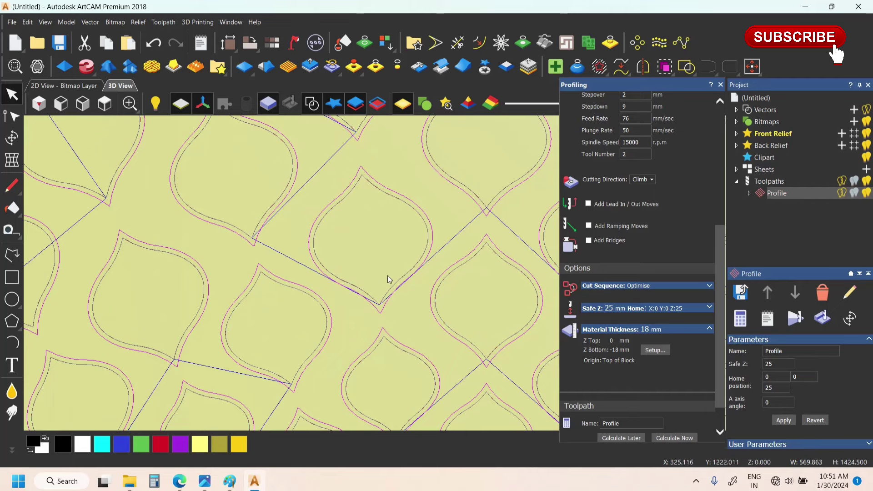
pyautogui.scroll(-5, 385, 337)
pyautogui.scroll(6, 386, 392)
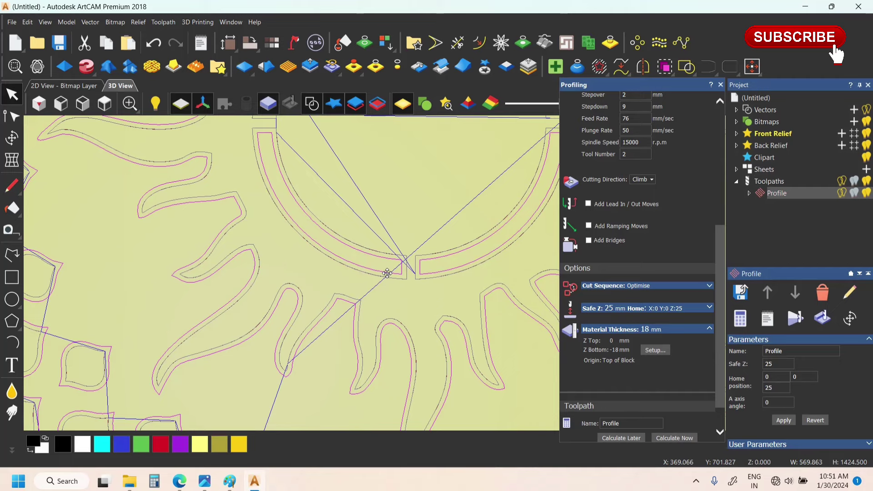
pyautogui.scroll(-5, 344, 247)
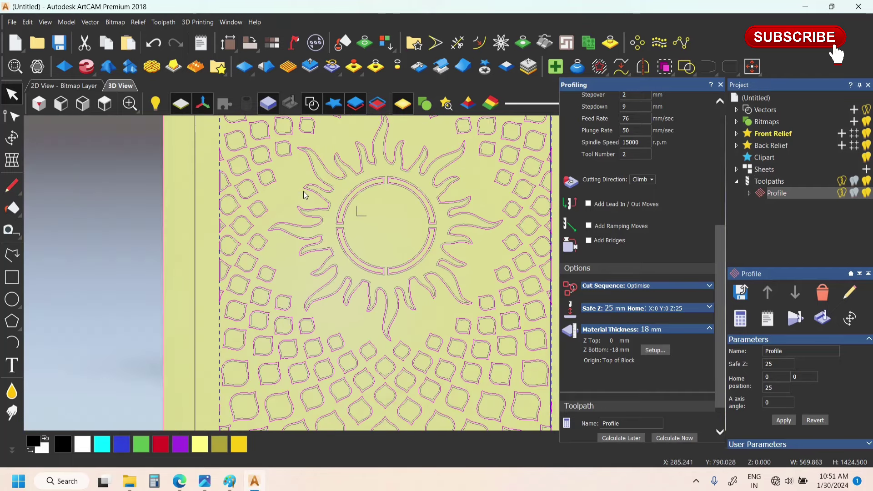
pyautogui.scroll(5, 376, 173)
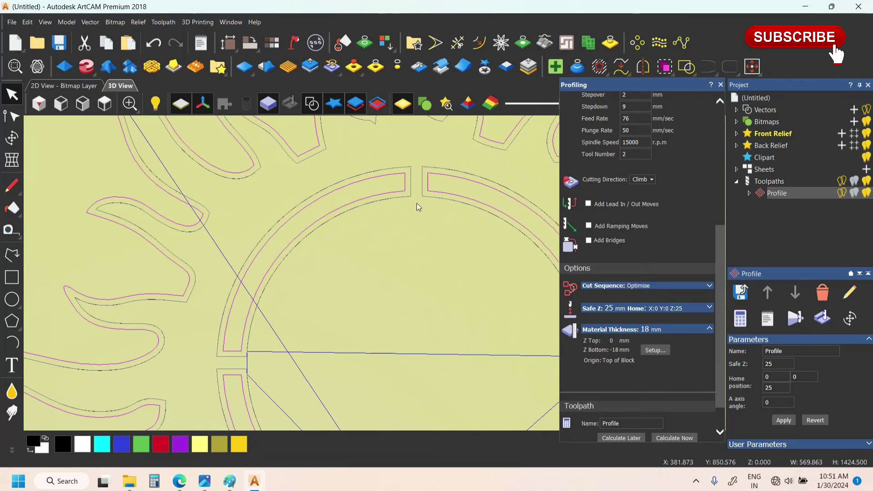
pyautogui.scroll(-5, 423, 175)
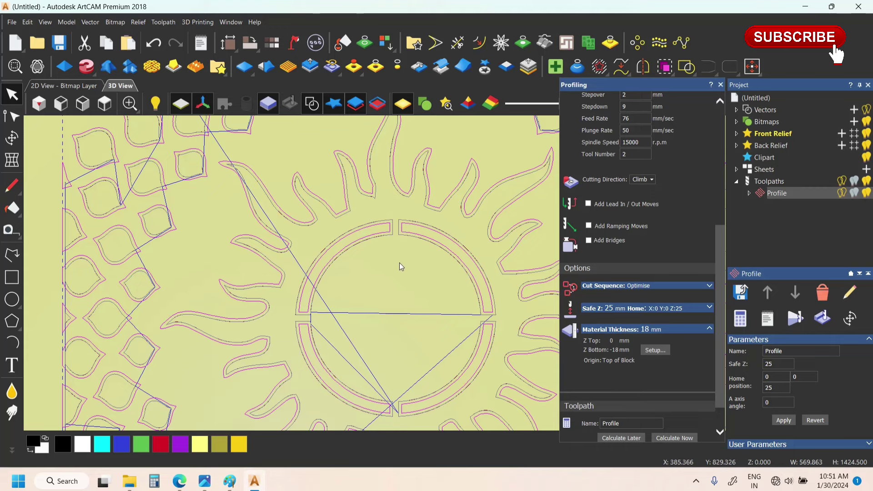
pyautogui.scroll(-3, 399, 266)
pyautogui.scroll(-3, 386, 277)
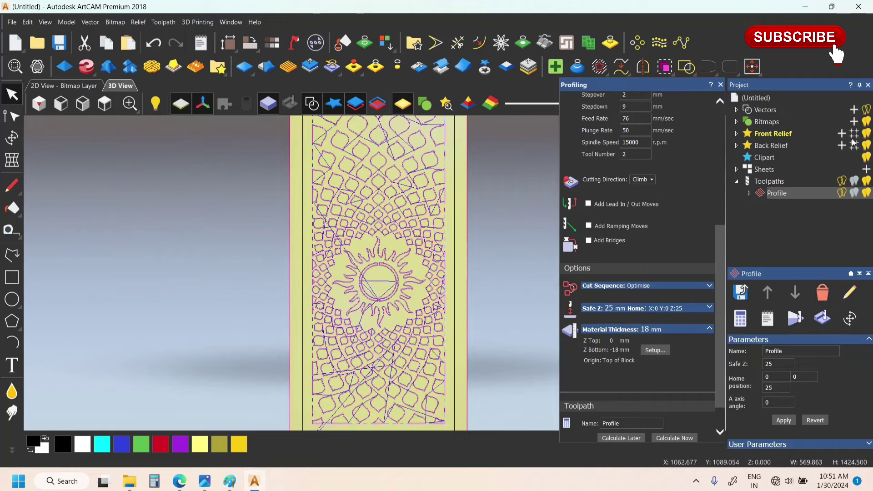
# Hide the calculated toolpaths and select the sun-ray vectors around the central ring
pyautogui.click(842, 180)
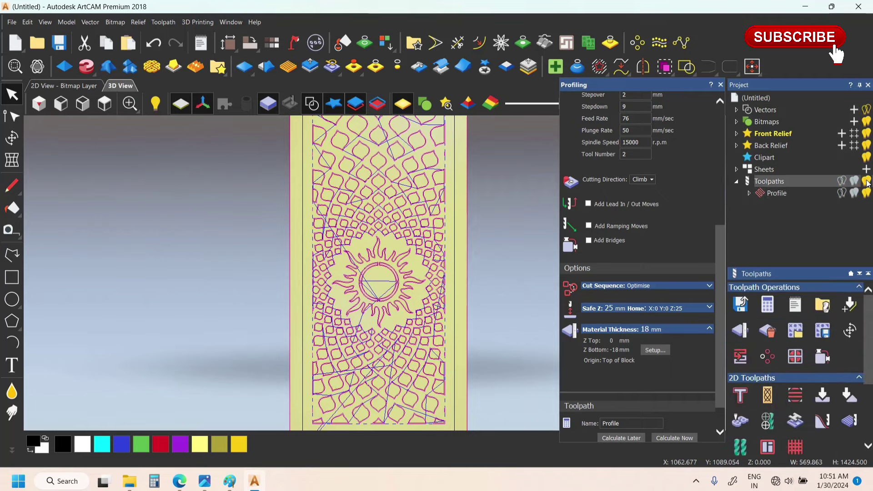
pyautogui.scroll(3, 383, 275)
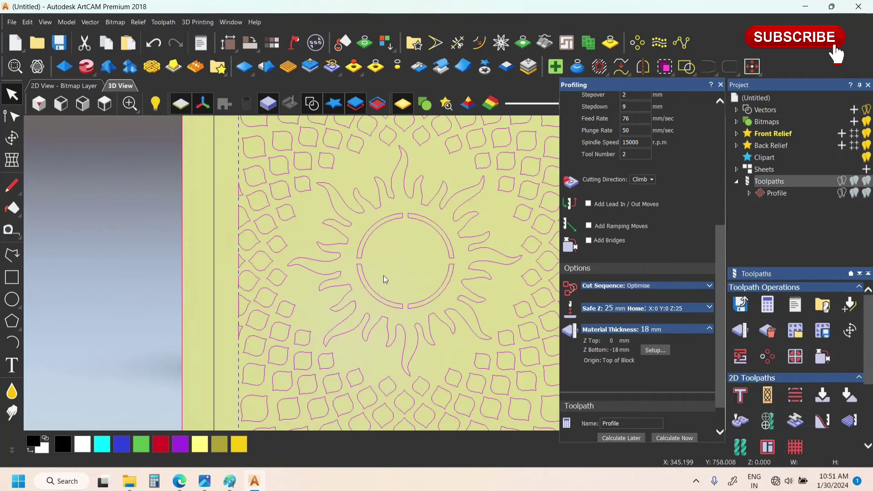
pyautogui.click(349, 211)
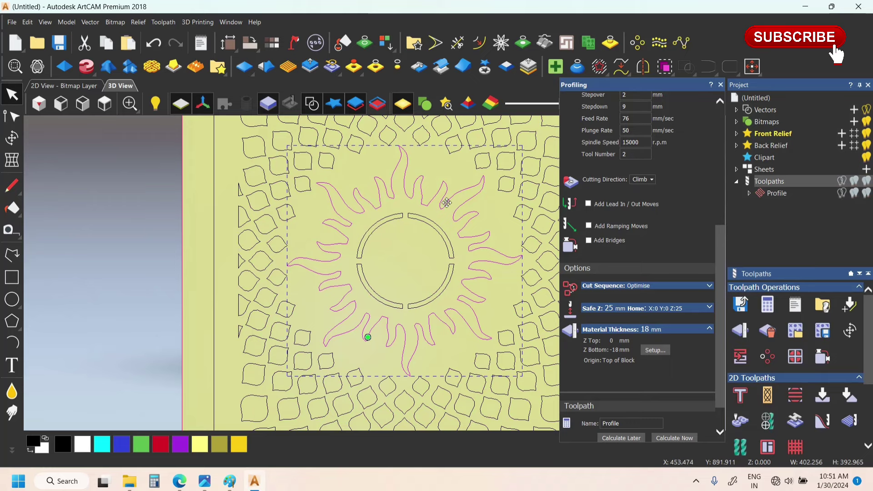
pyautogui.click(414, 268)
pyautogui.click(358, 212)
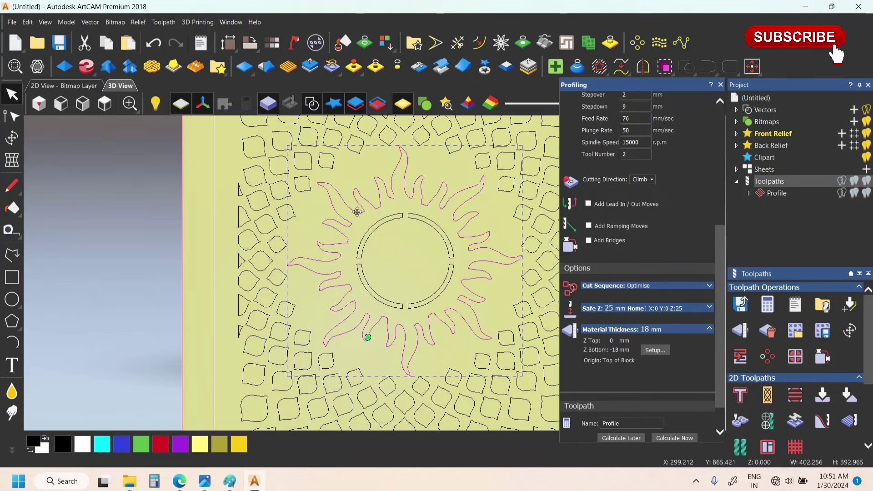
# Examine the upper-left arc of the central ring in relation to the sun rays and the surrounding lattice
pyautogui.click(379, 257)
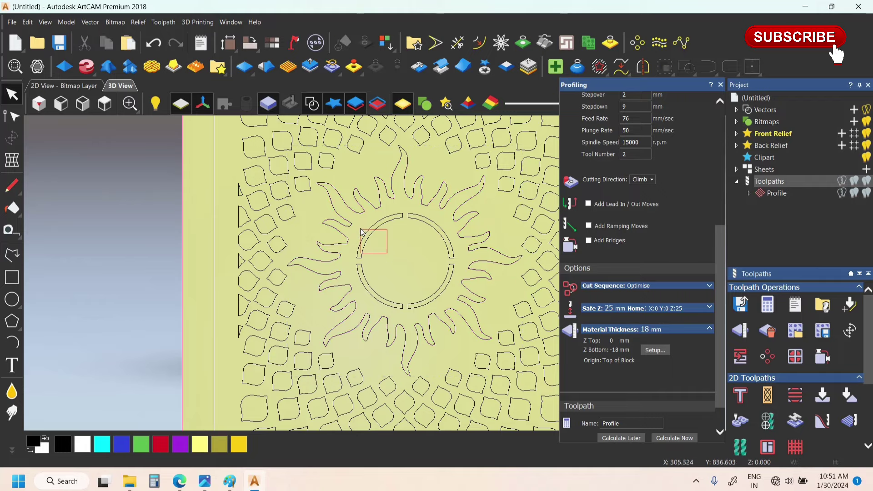
pyautogui.click(366, 232)
pyautogui.scroll(-2, 408, 244)
pyautogui.click(178, 220)
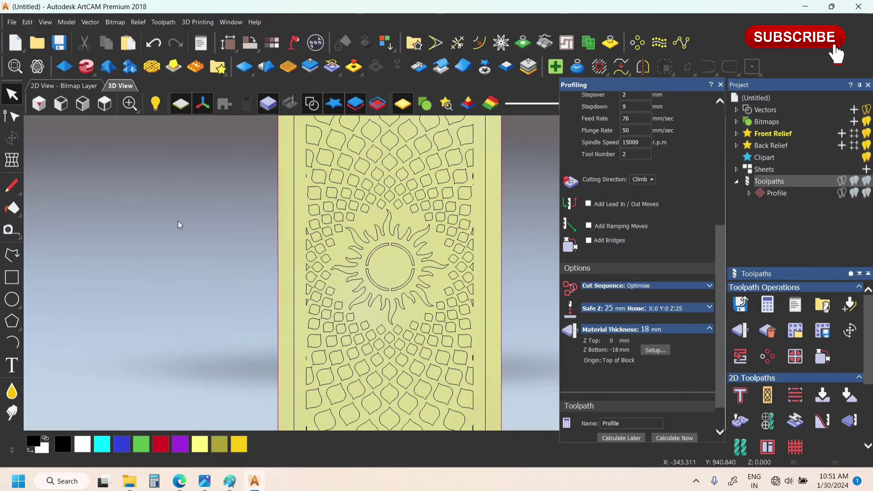
pyautogui.scroll(3, 403, 250)
pyautogui.click(340, 251)
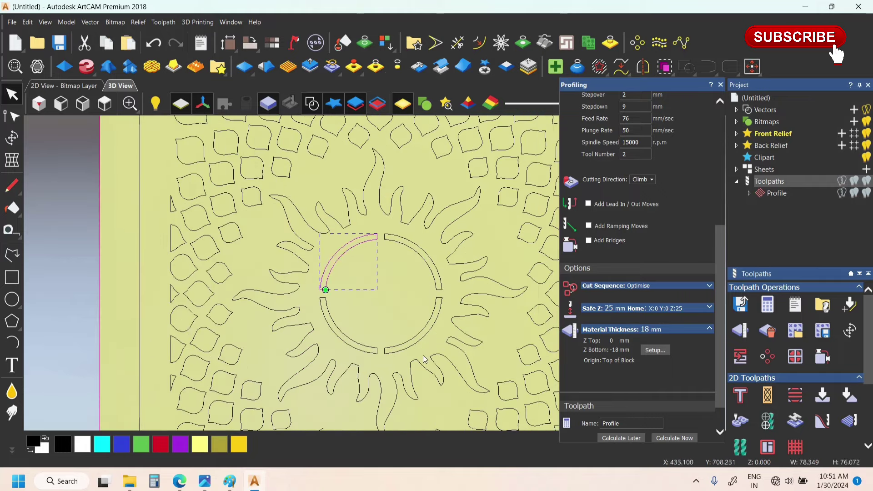
pyautogui.click(386, 301)
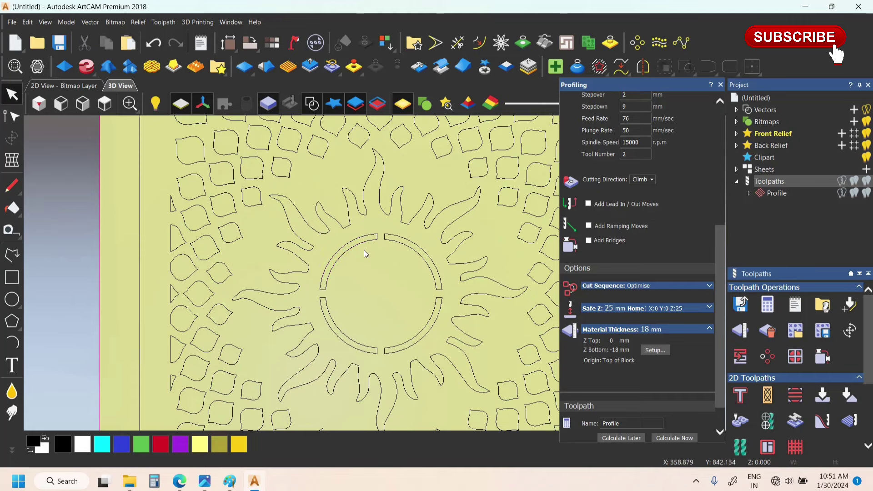
pyautogui.scroll(-4, 366, 253)
pyautogui.scroll(3, 387, 318)
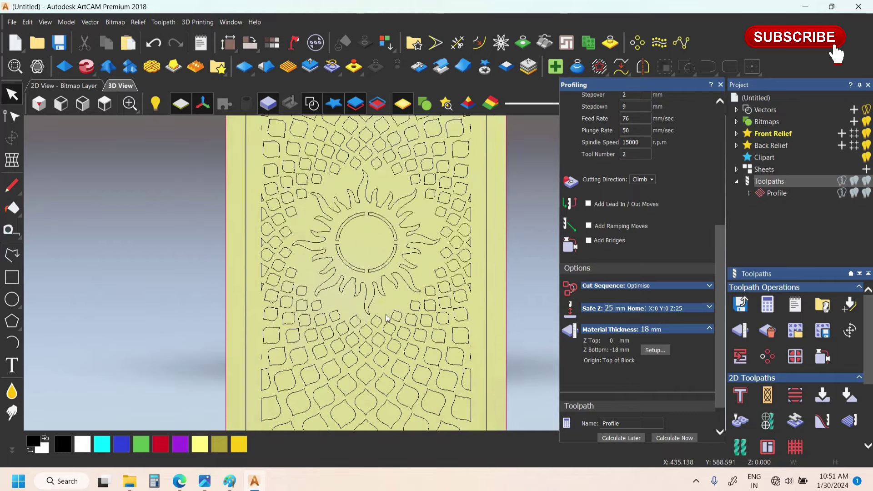
pyautogui.scroll(-5, 350, 314)
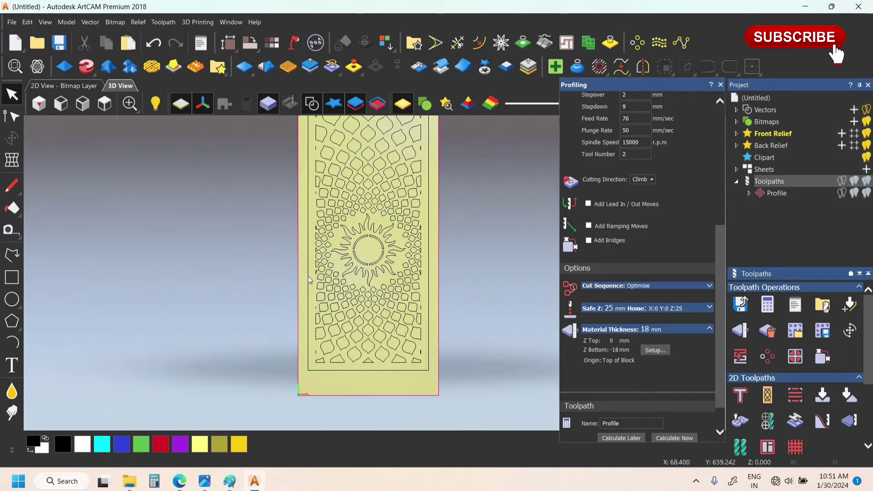
# Check how the sun-ray group and the central ring's separate arcs select, and examine the gaps between them
pyautogui.moveTo(276, 263); pyautogui.dragTo(210, 267)
pyautogui.click(362, 272)
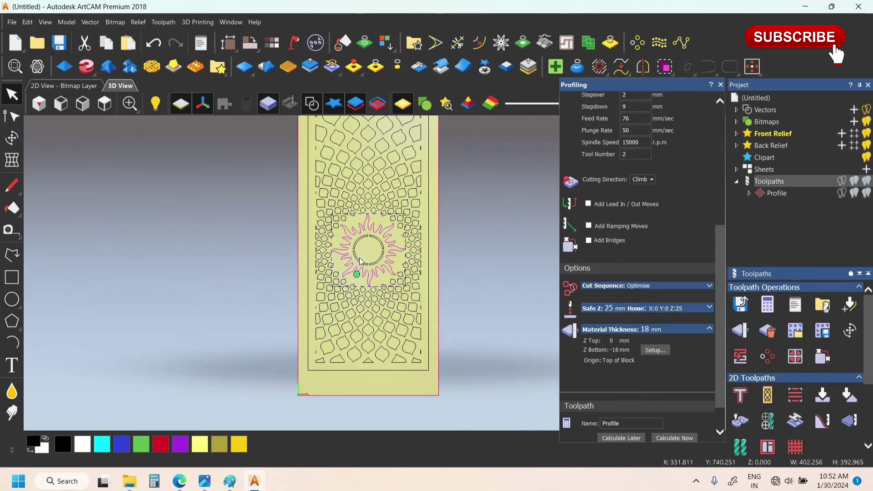
pyautogui.scroll(3, 359, 257)
pyautogui.click(375, 222)
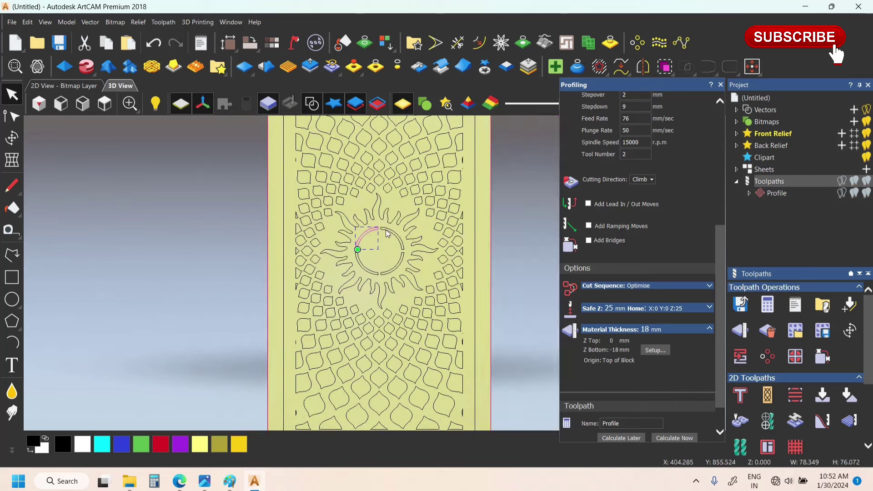
pyautogui.click(386, 248)
pyautogui.scroll(-5, 389, 273)
pyautogui.scroll(5, 379, 272)
pyautogui.scroll(3, 380, 273)
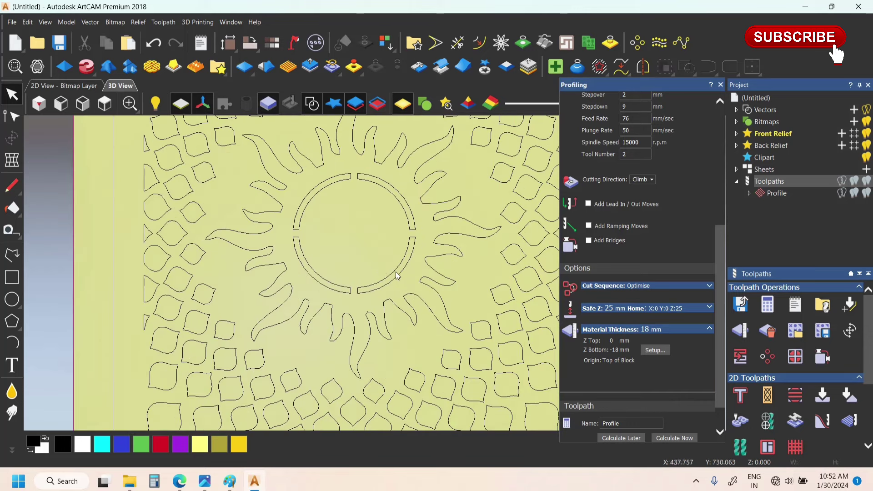
# Try removing the four arc segments of the central ring, and undo both deletions
pyautogui.moveTo(403, 280); pyautogui.dragTo(322, 212)
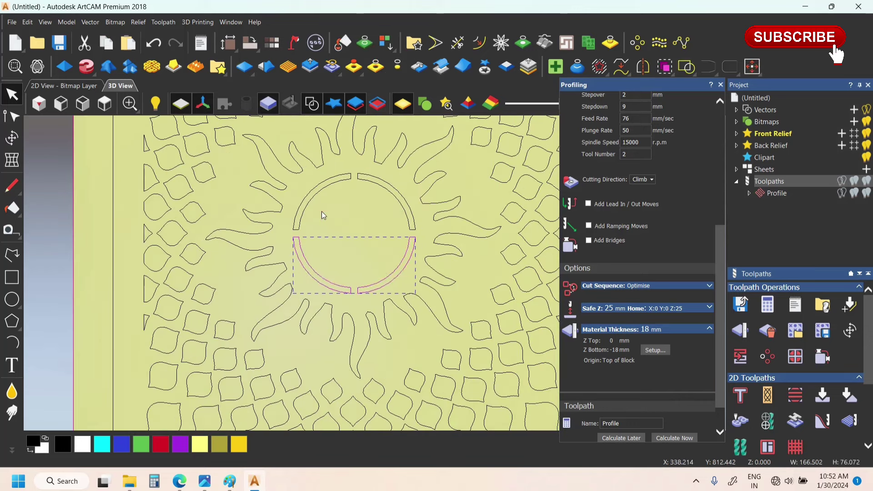
pyautogui.press('Delete')
pyautogui.moveTo(417, 216); pyautogui.dragTo(315, 184)
pyautogui.scroll(-5, 341, 259)
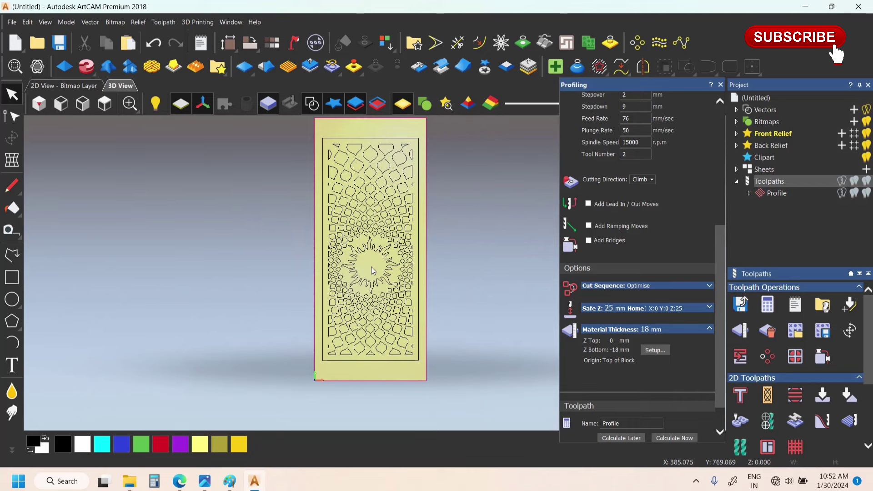
pyautogui.scroll(5, 367, 268)
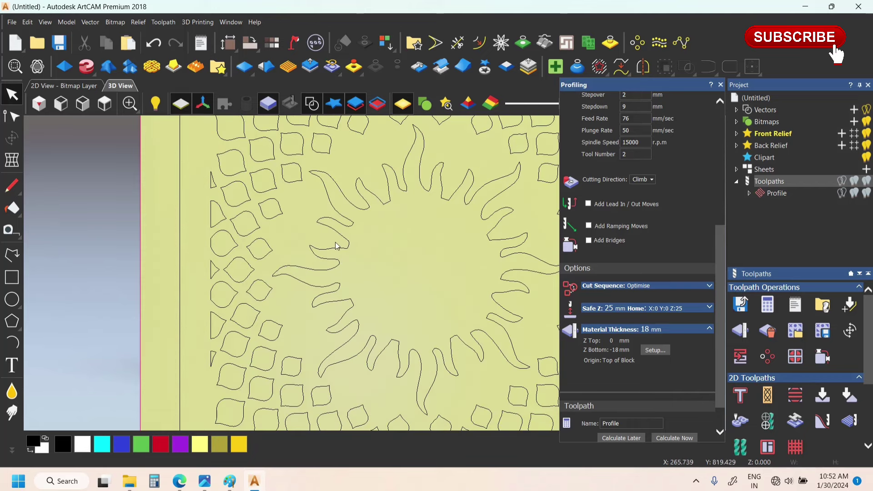
pyautogui.hotkey('ctrl', 'z')
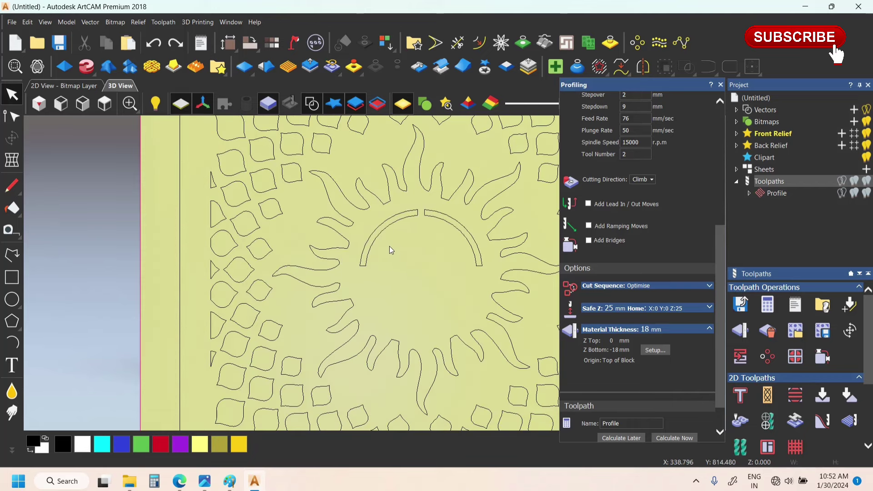
pyautogui.hotkey('ctrl', 'z')
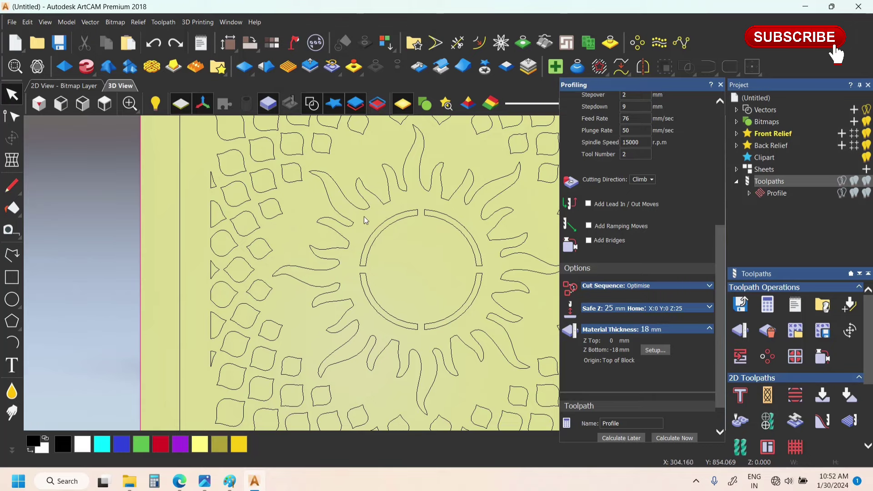
# Draw a rectangle about 79 by 18 mm from the left sun rays across the upper-left arc of the central ring
pyautogui.scroll(3, 365, 220)
pyautogui.click(12, 277)
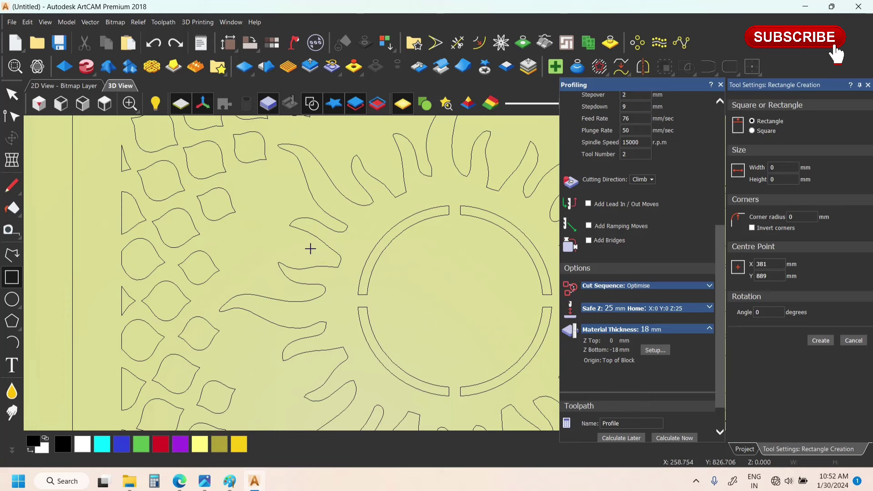
pyautogui.moveTo(310, 246); pyautogui.dragTo(403, 268)
pyautogui.press('Escape')
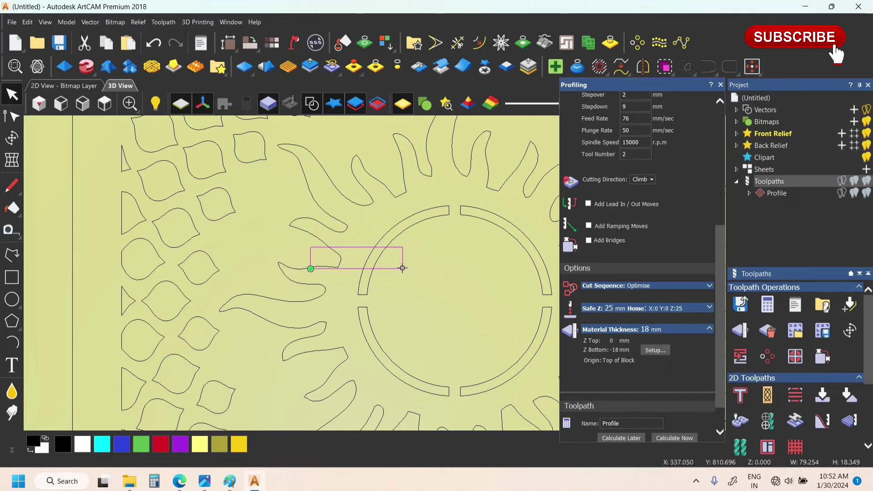
pyautogui.click(402, 268)
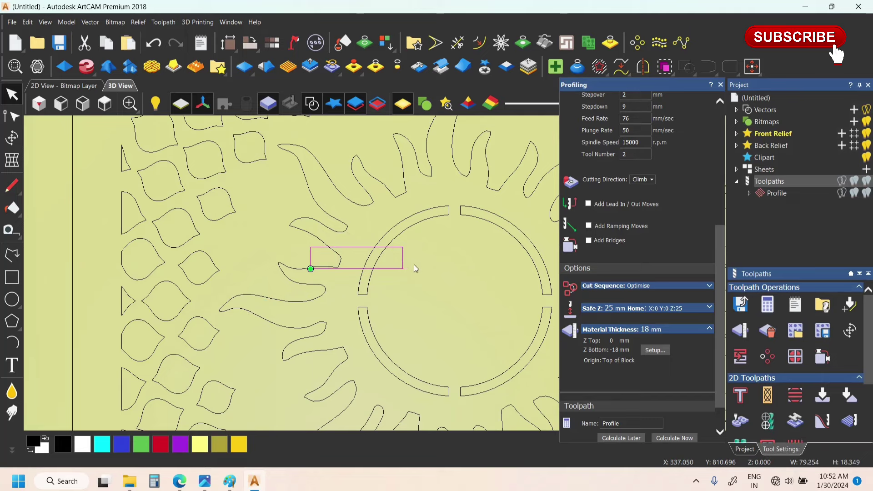
# Tilt the rectangle clockwise, reduce its height to about 9 mm, and position it as a connecting strip between the sun ray and the ring
pyautogui.moveTo(415, 254)
pyautogui.mouseDown()
pyautogui.moveTo(419, 267)
pyautogui.moveTo(415, 253)
pyautogui.mouseUp()
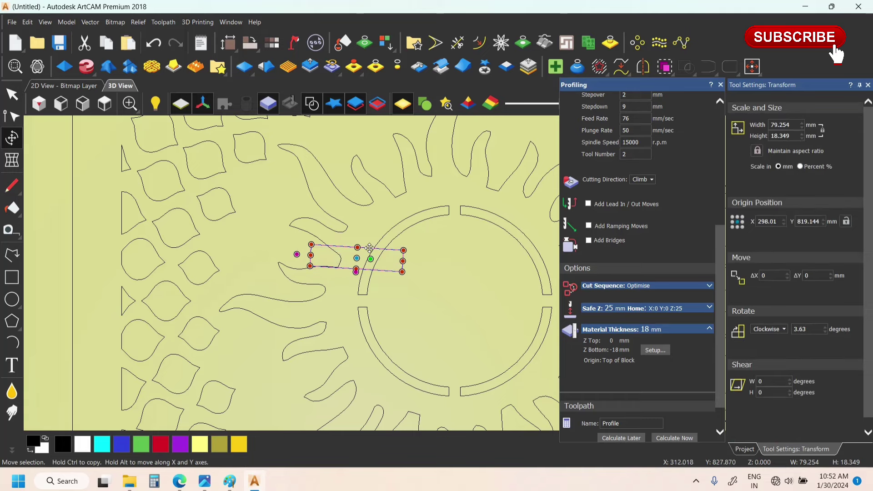
pyautogui.moveTo(358, 248); pyautogui.dragTo(357, 258)
pyautogui.moveTo(408, 276); pyautogui.dragTo(429, 274)
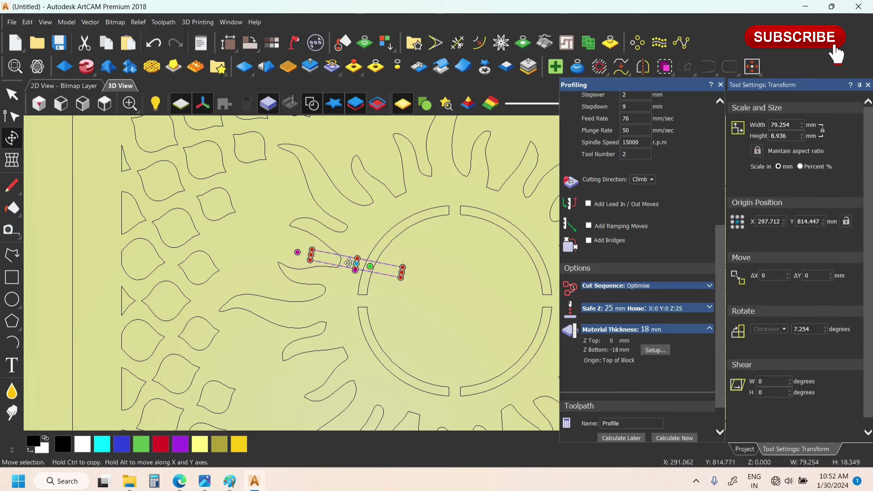
pyautogui.moveTo(350, 263); pyautogui.dragTo(344, 266)
pyautogui.scroll(2, 378, 271)
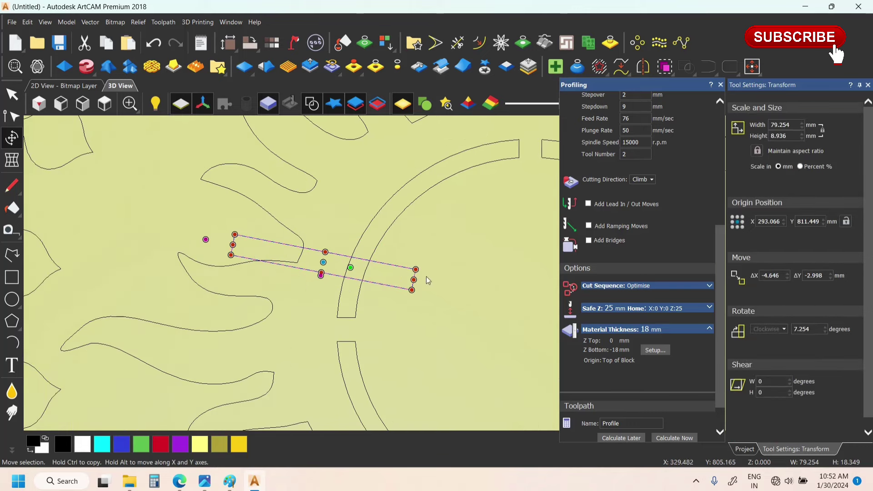
pyautogui.moveTo(446, 277); pyautogui.dragTo(444, 285)
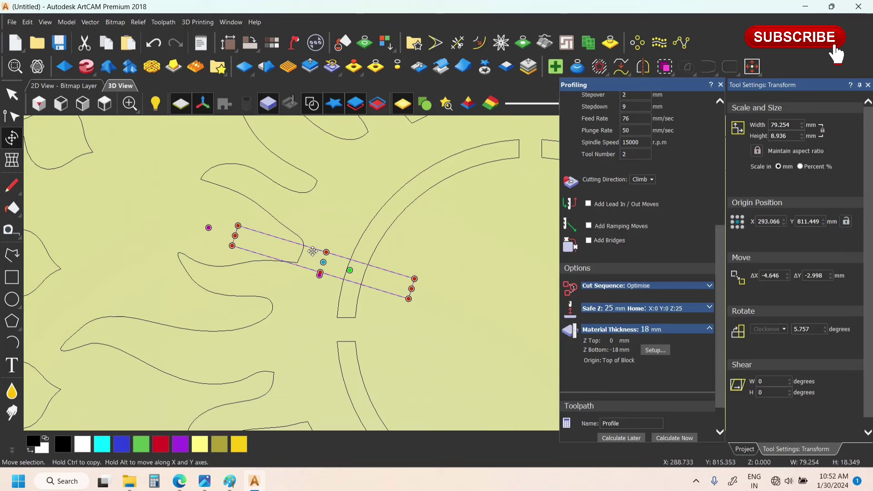
pyautogui.press('Escape')
# Delete the tilted connecting rectangle between the sun ray and the central ring
pyautogui.scroll(-4, 434, 290)
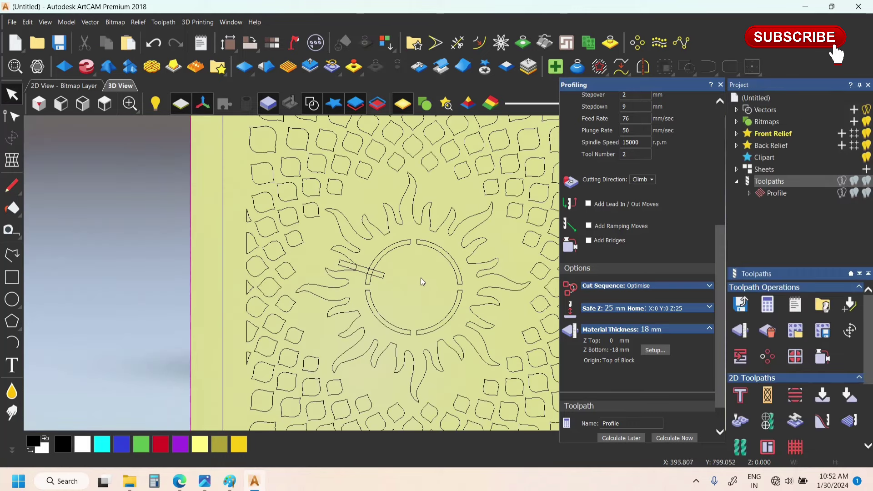
pyautogui.scroll(2, 331, 284)
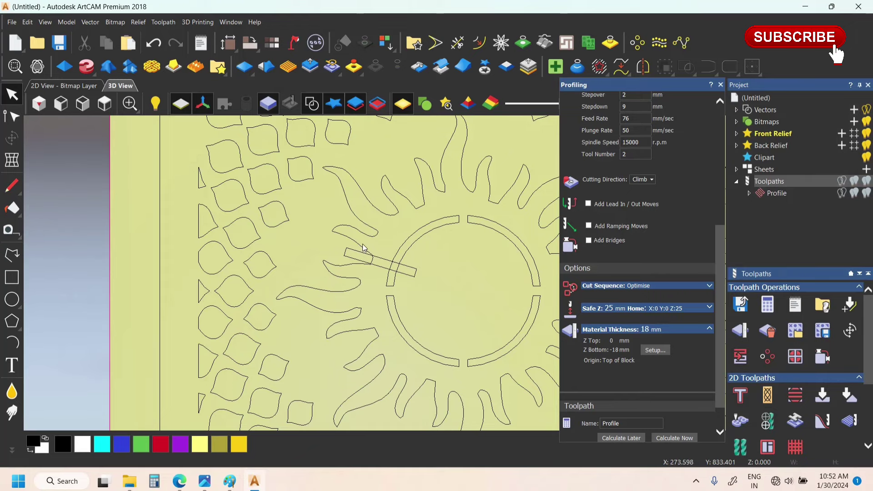
pyautogui.scroll(-4, 365, 247)
pyautogui.scroll(3, 376, 263)
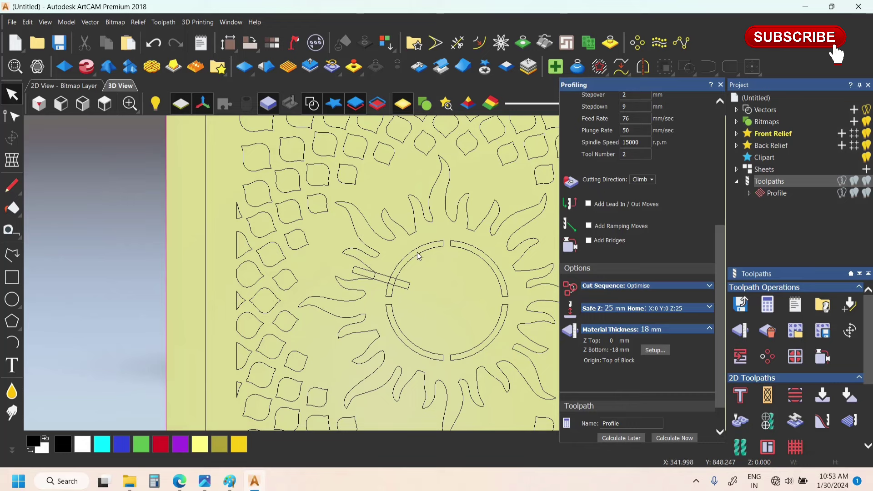
pyautogui.click(381, 275)
pyautogui.press('Delete')
# Delete the upper and lower pairs of arc segments forming the central ring
pyautogui.moveTo(465, 286); pyautogui.dragTo(378, 248)
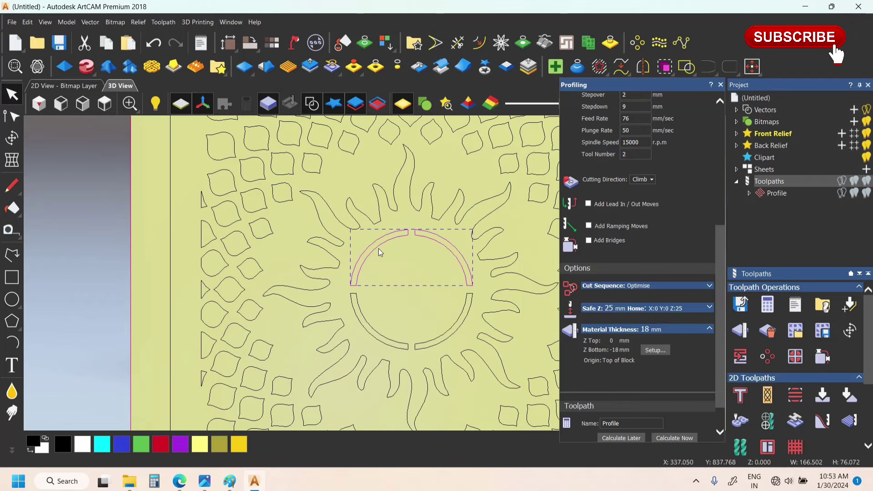
pyautogui.press('Delete')
pyautogui.moveTo(451, 341); pyautogui.dragTo(374, 322)
pyautogui.press('Delete')
pyautogui.scroll(-5, 391, 291)
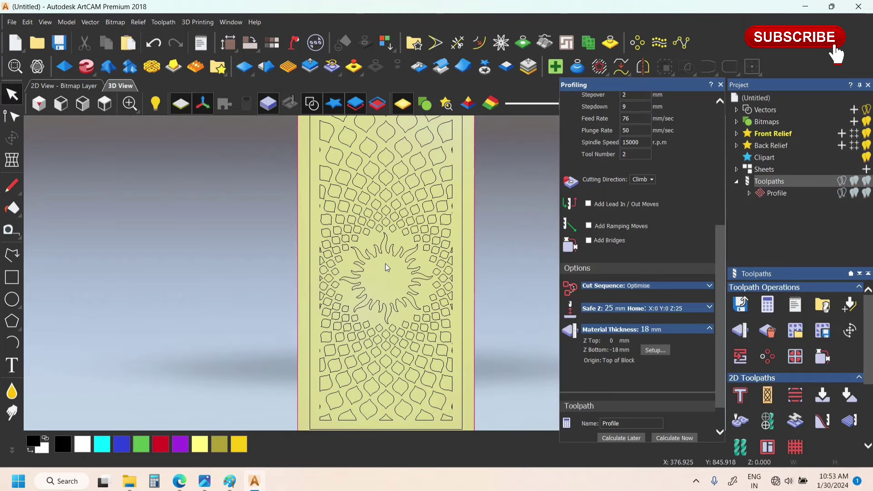
# Examine the door panel from the top and close up around the sun rays without the ring
pyautogui.scroll(-2, 386, 263)
pyautogui.click(104, 103)
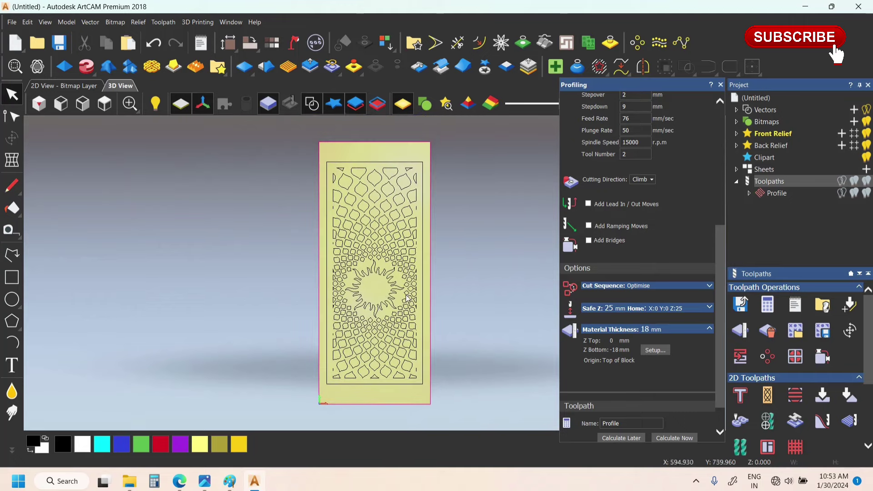
pyautogui.scroll(3, 374, 282)
pyautogui.click(98, 108)
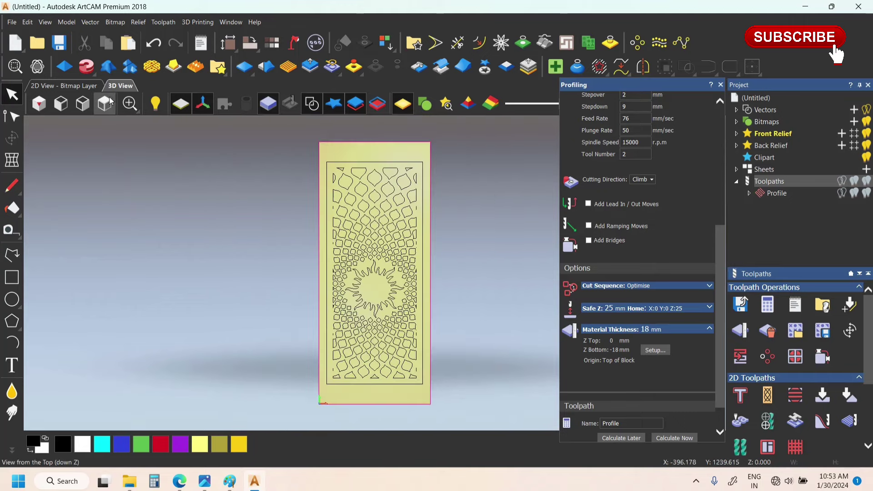
pyautogui.scroll(2, 394, 286)
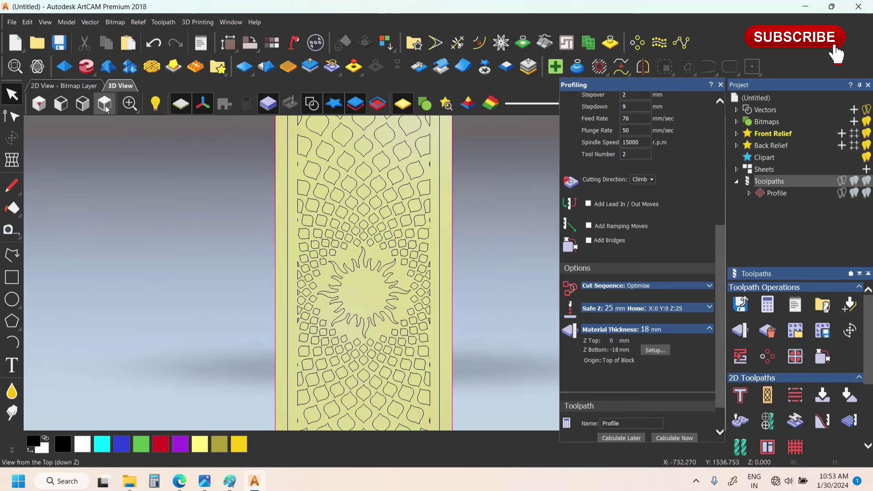
pyautogui.scroll(3, 351, 279)
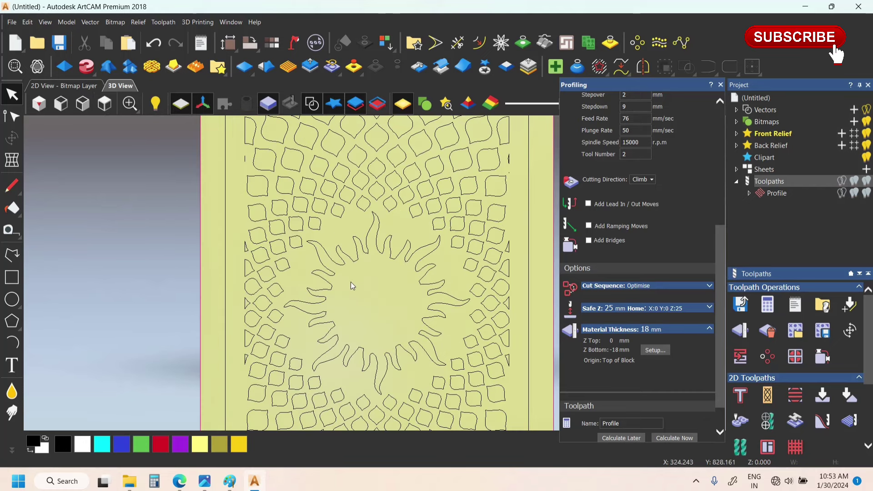
pyautogui.scroll(-5, 350, 282)
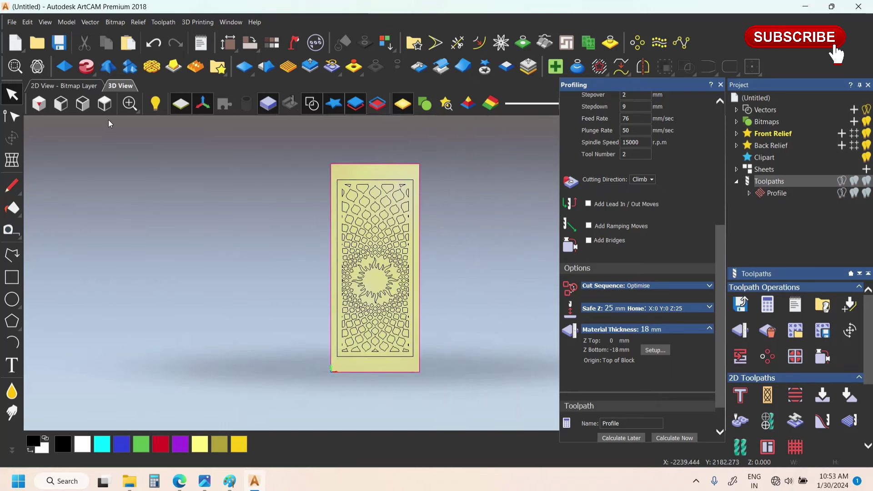
pyautogui.scroll(1, 376, 248)
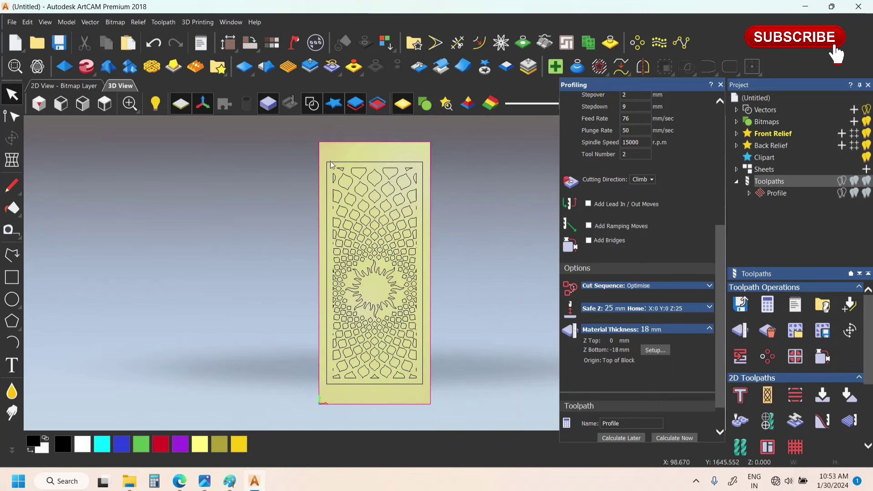
# Select all the lattice and sun-ray vectors inside the border and calculate the profile toolpath
pyautogui.scroll(5, 591, 197)
pyautogui.scroll(-6, 591, 196)
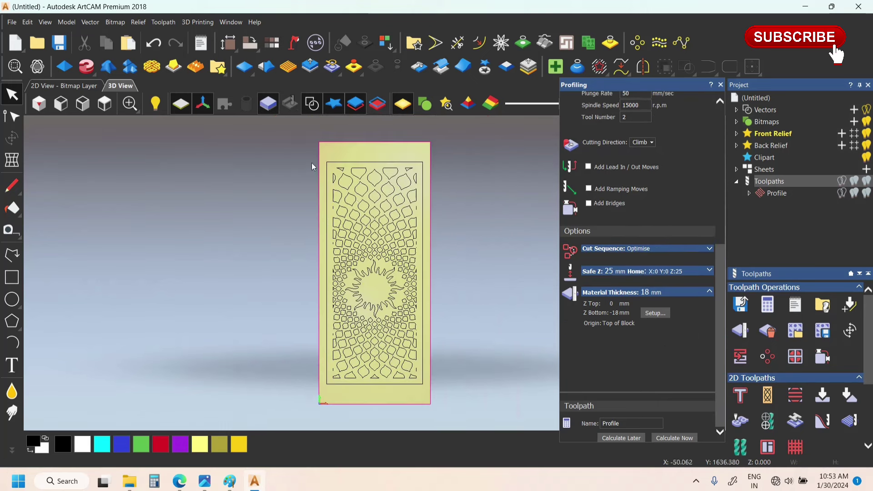
pyautogui.moveTo(284, 162); pyautogui.dragTo(456, 384)
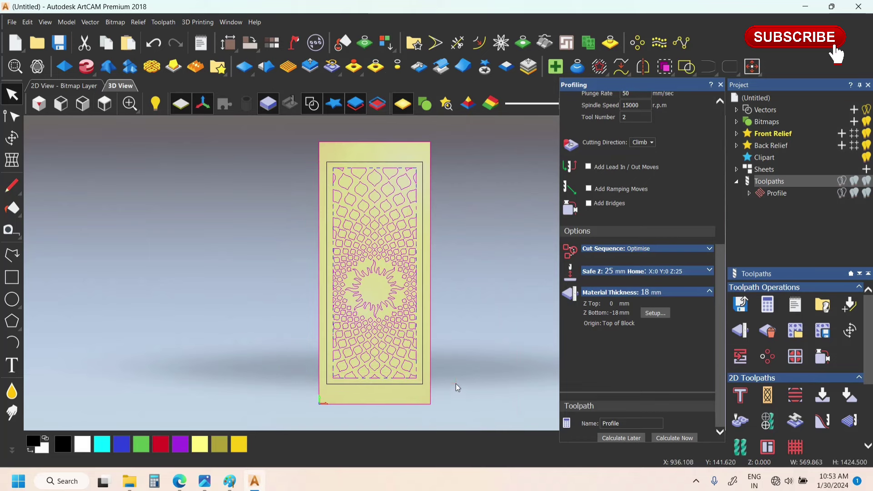
pyautogui.click(675, 438)
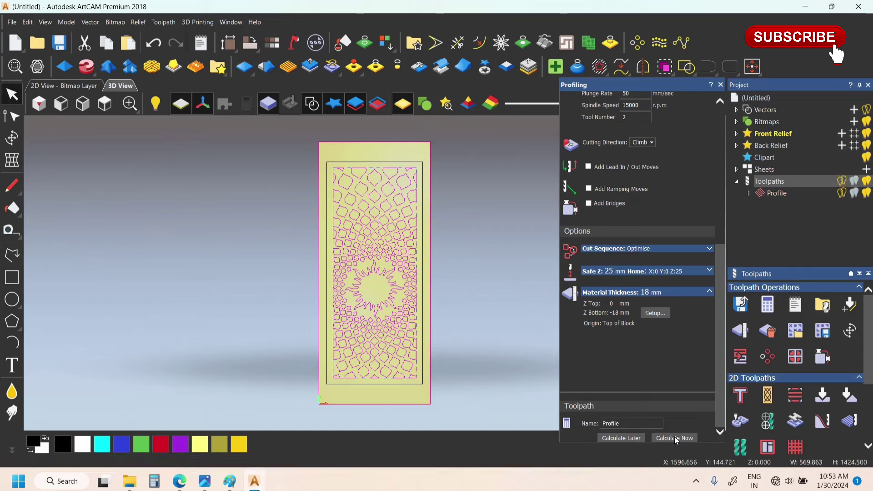
# Select the rectangular border around the lattice and start a new outside profile toolpath for it
pyautogui.scroll(2, 378, 333)
pyautogui.scroll(3, 378, 333)
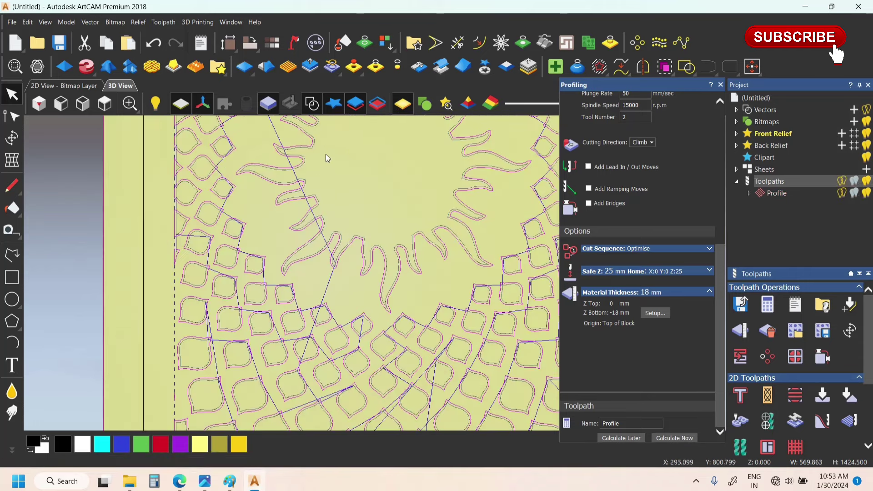
pyautogui.click(389, 154)
pyautogui.scroll(-5, 380, 163)
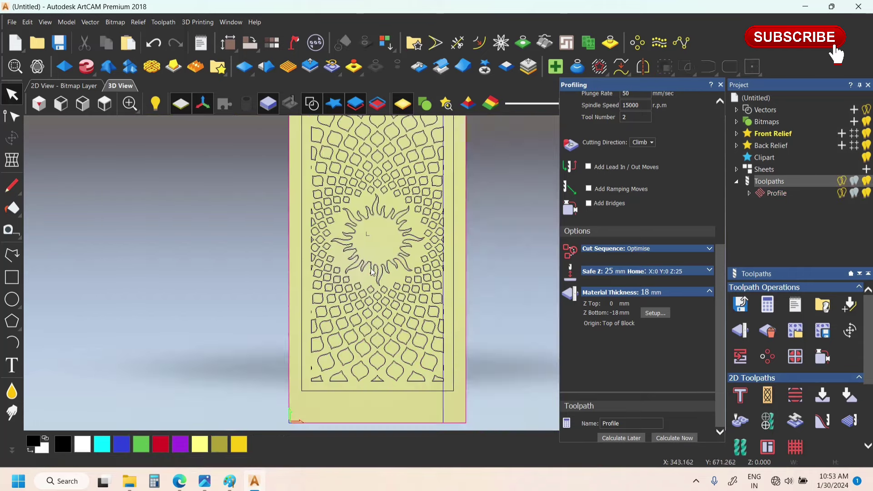
pyautogui.scroll(-4, 366, 332)
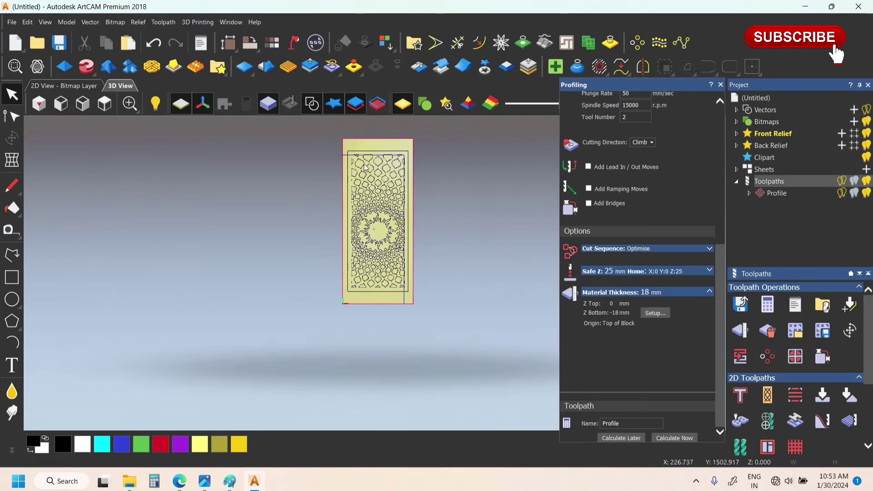
pyautogui.scroll(4, 379, 154)
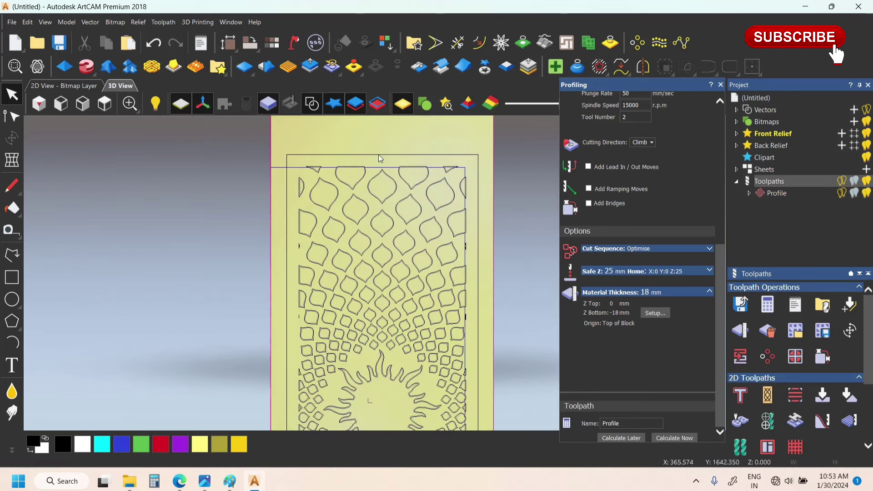
pyautogui.click(378, 155)
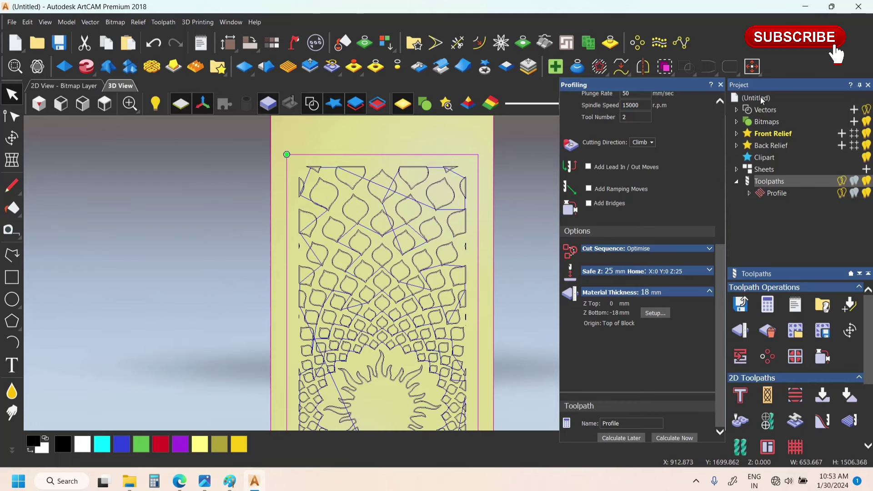
pyautogui.click(720, 85)
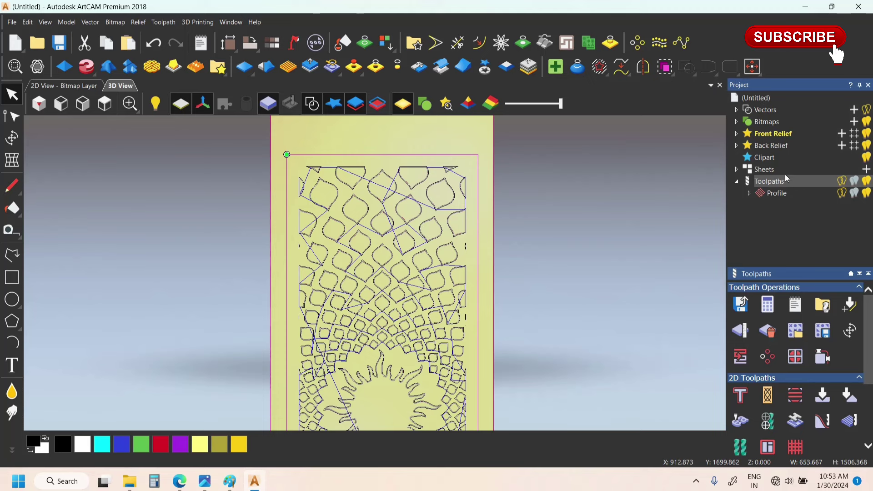
pyautogui.click(736, 381)
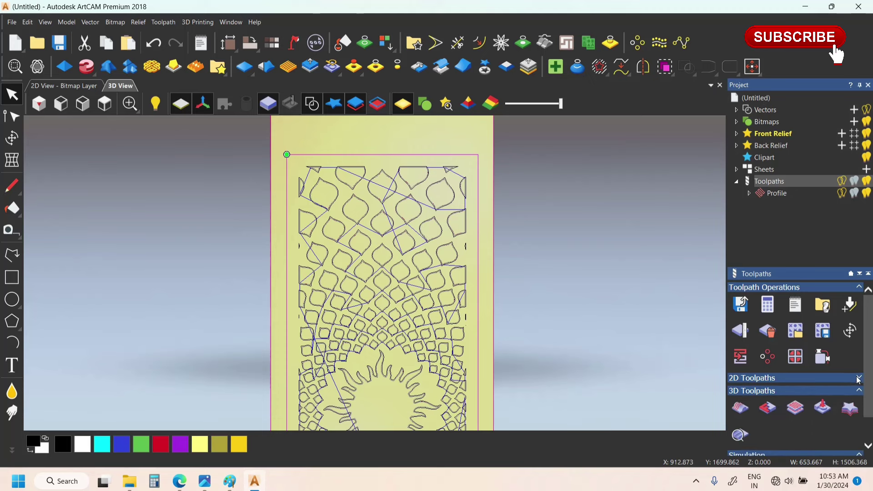
pyautogui.click(858, 379)
pyautogui.click(740, 394)
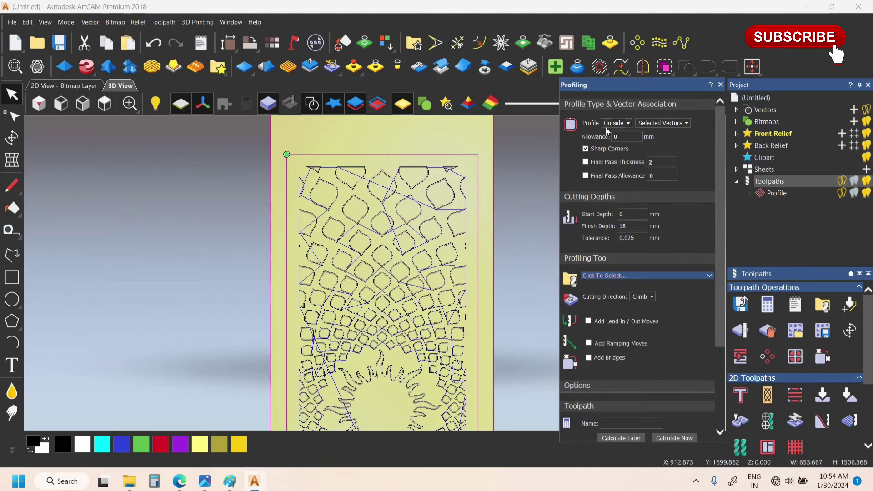
# Assign the End Mill 5 mm from the tool database as the profiling tool
pyautogui.click(622, 276)
pyautogui.scroll(-10, 286, 273)
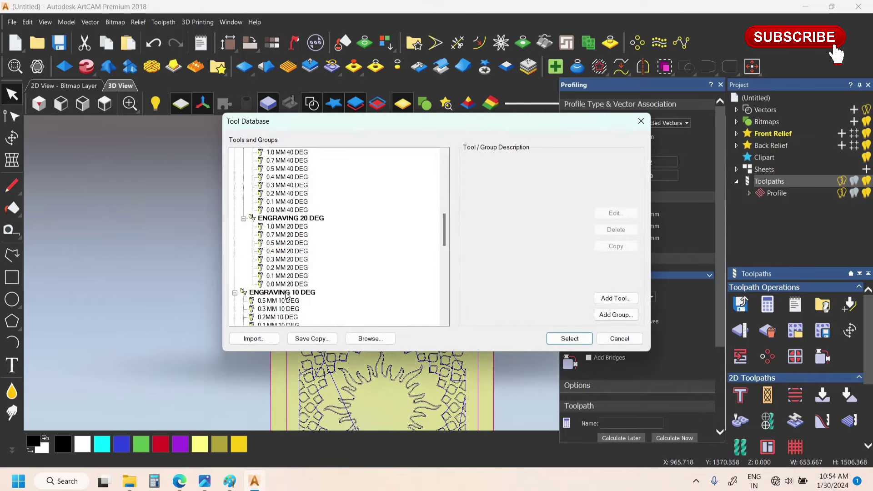
pyautogui.scroll(-10, 283, 286)
pyautogui.scroll(10, 293, 205)
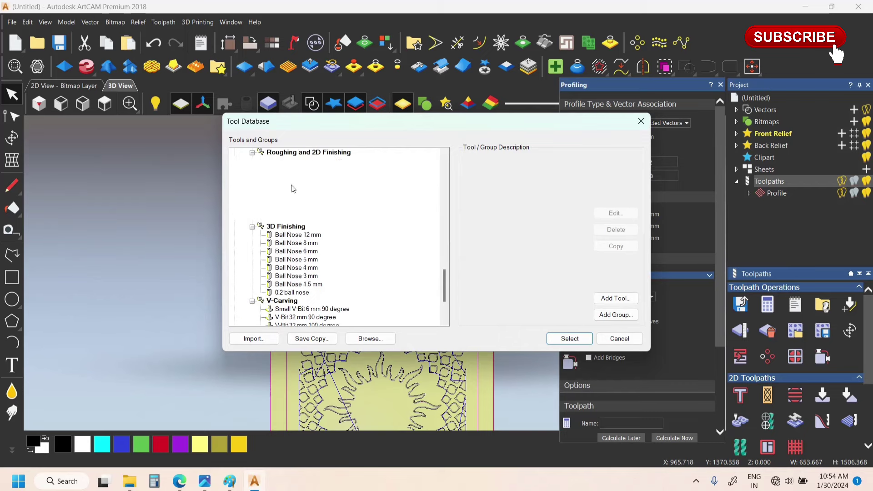
pyautogui.doubleClick(291, 271)
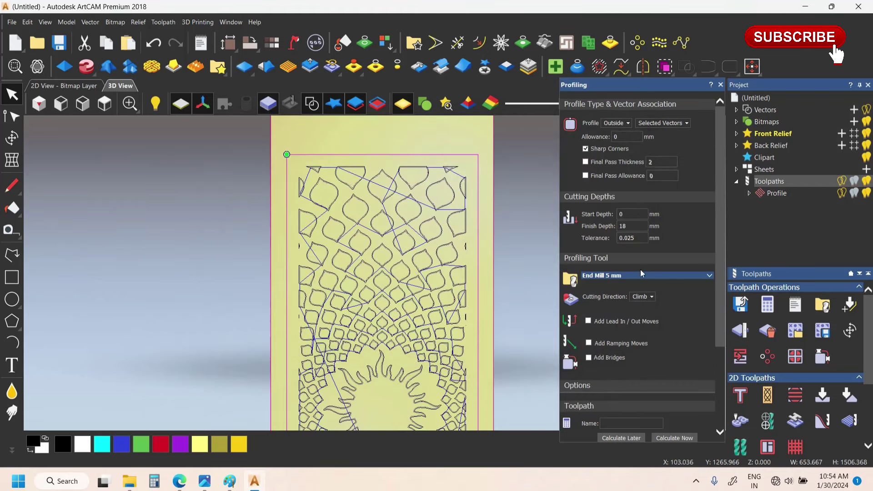
# Set the tool's stepdown to 9 mm, then calculate the border's profile toolpath under the name "out"
pyautogui.click(640, 274)
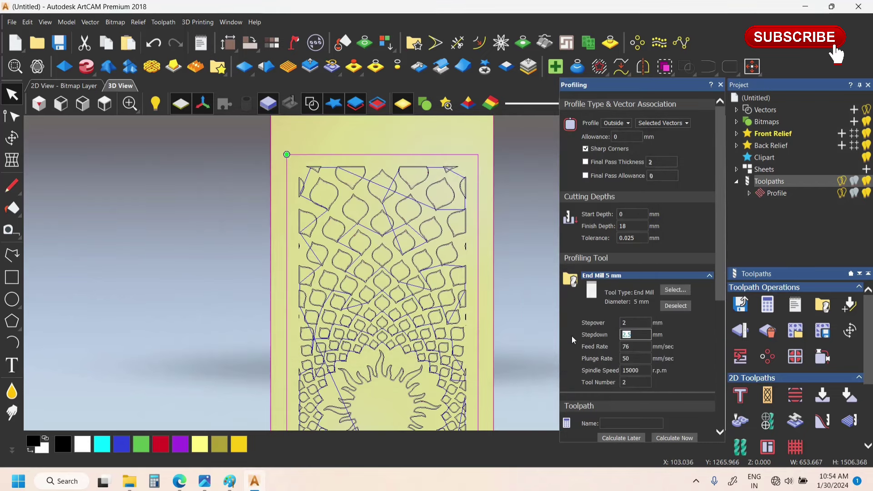
pyautogui.write('9')
pyautogui.scroll(-5, 636, 318)
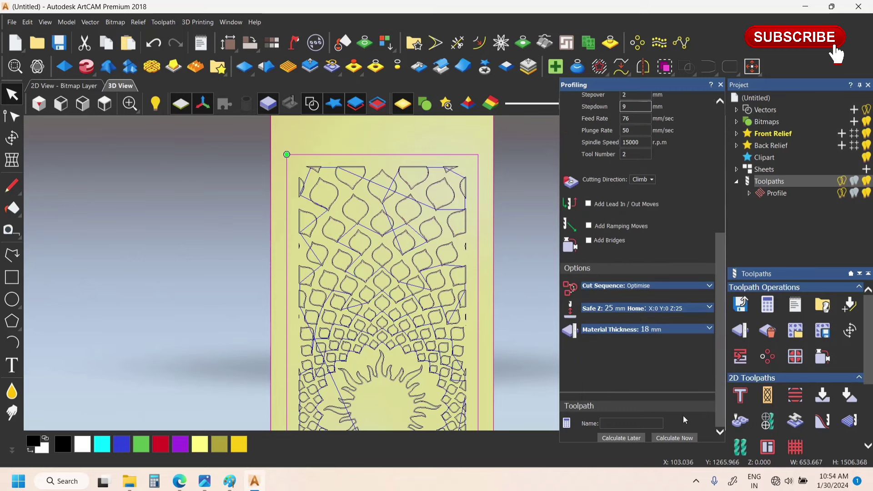
pyautogui.click(657, 424)
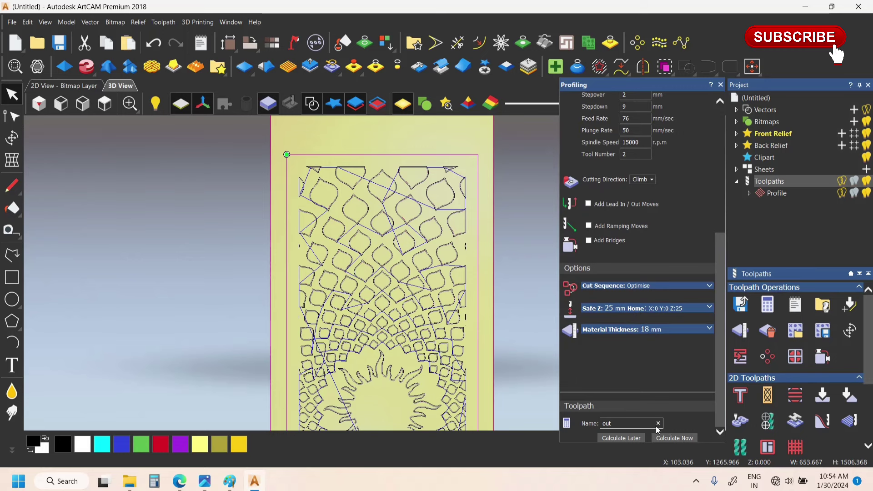
pyautogui.click(672, 438)
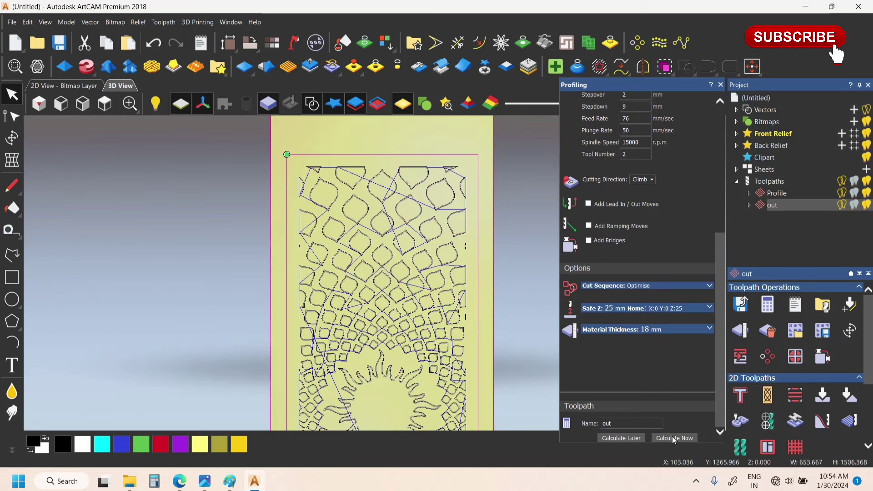
pyautogui.click(721, 85)
# Simulate the inside lattice toolpath named Profile on the door panel
pyautogui.click(779, 194)
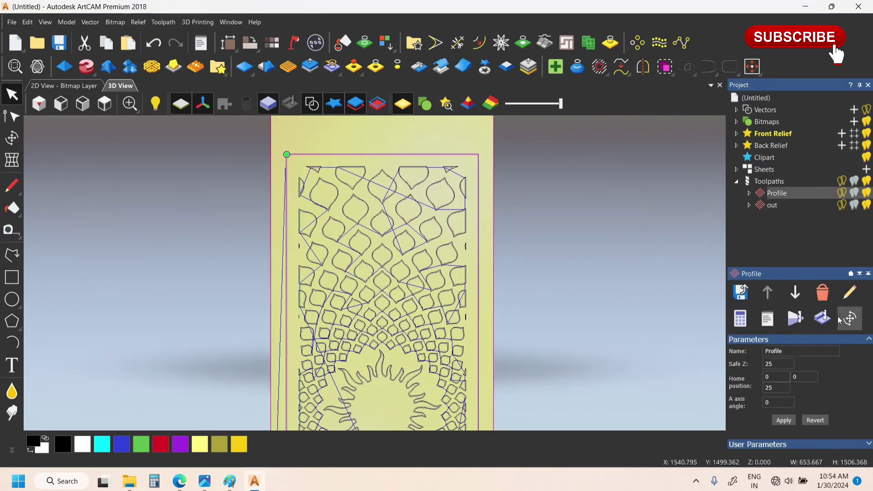
pyautogui.click(824, 320)
pyautogui.click(489, 336)
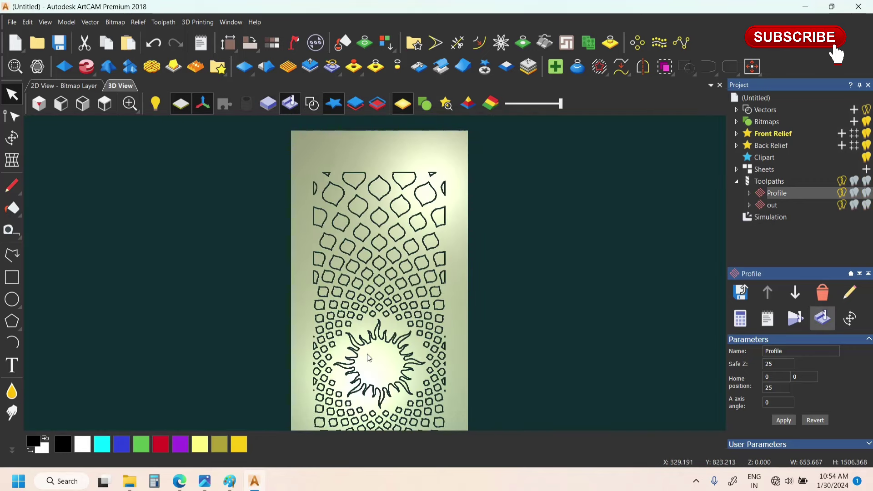
pyautogui.scroll(5, 334, 175)
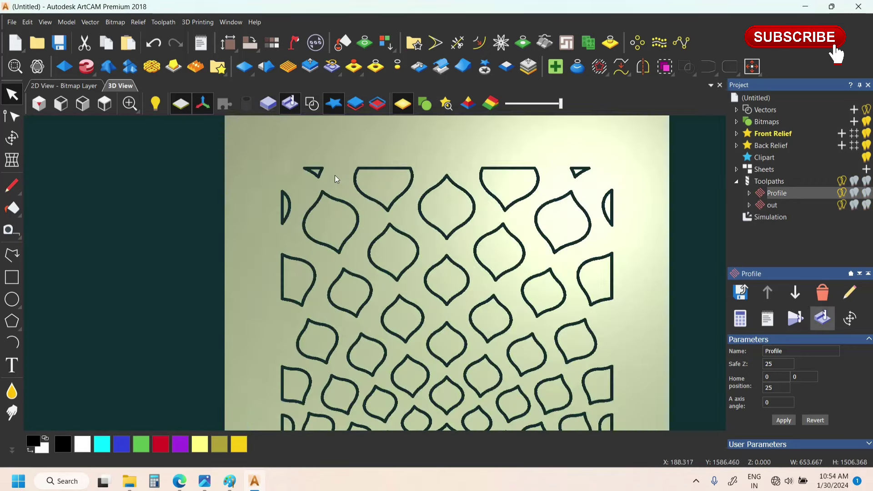
# Simulate the "out" toolpath around the panel border and check the cut along its edges
pyautogui.click(794, 207)
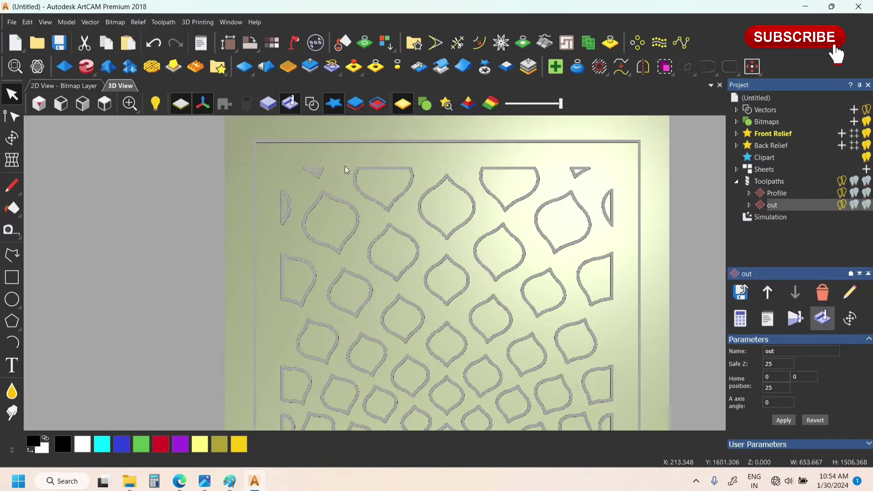
pyautogui.scroll(5, 491, 275)
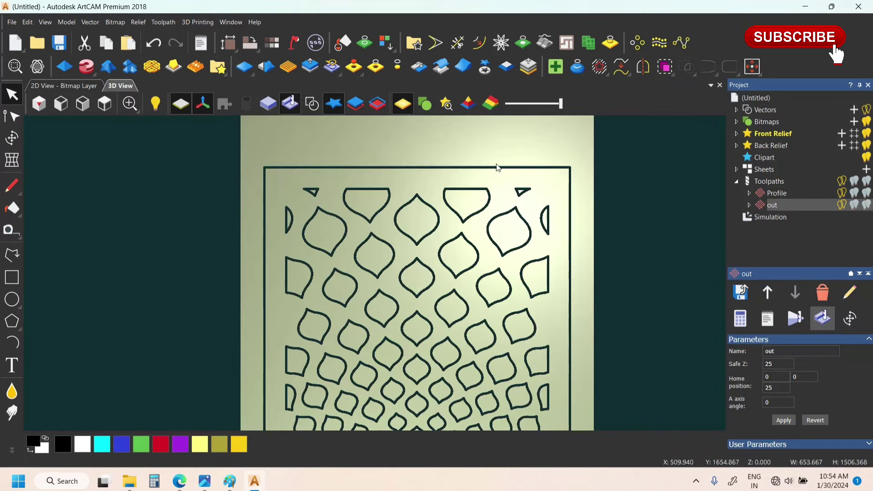
pyautogui.scroll(-5, 492, 274)
pyautogui.scroll(8, 370, 384)
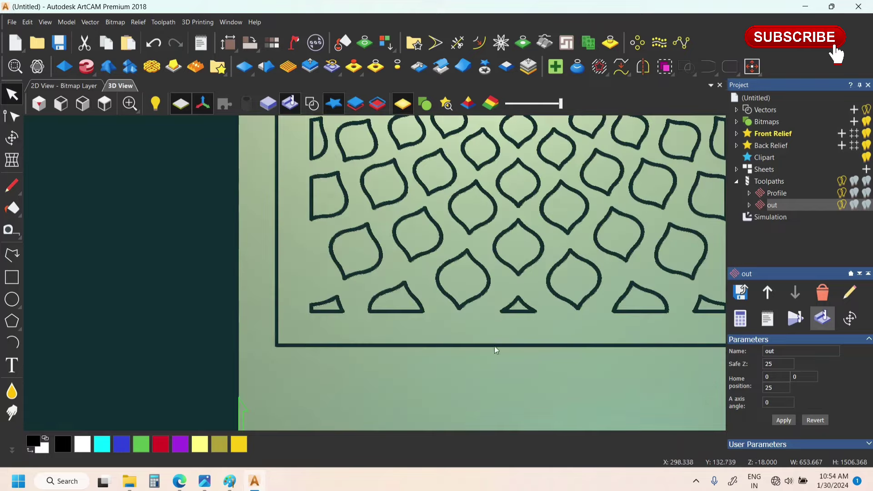
# Examine the simulated door panel from the top, at a tilt and close up around the sun rays and lattice
pyautogui.click(105, 103)
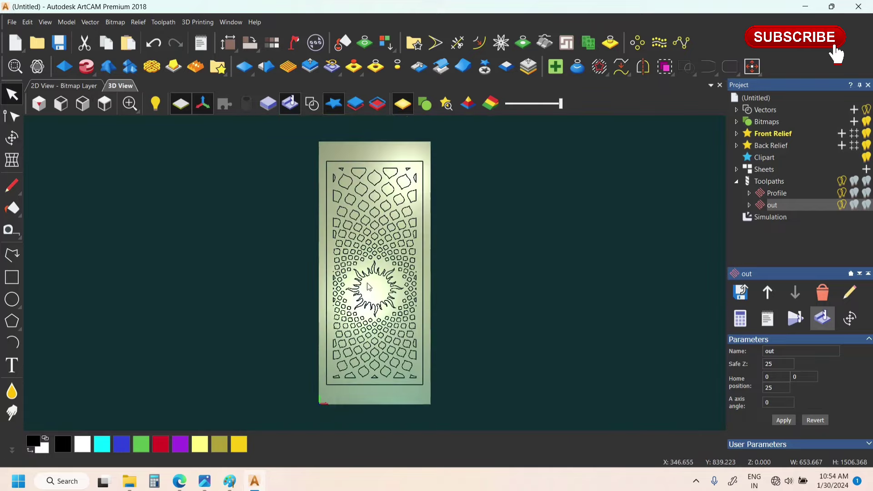
pyautogui.scroll(4, 369, 286)
pyautogui.moveTo(368, 286); pyautogui.dragTo(360, 319)
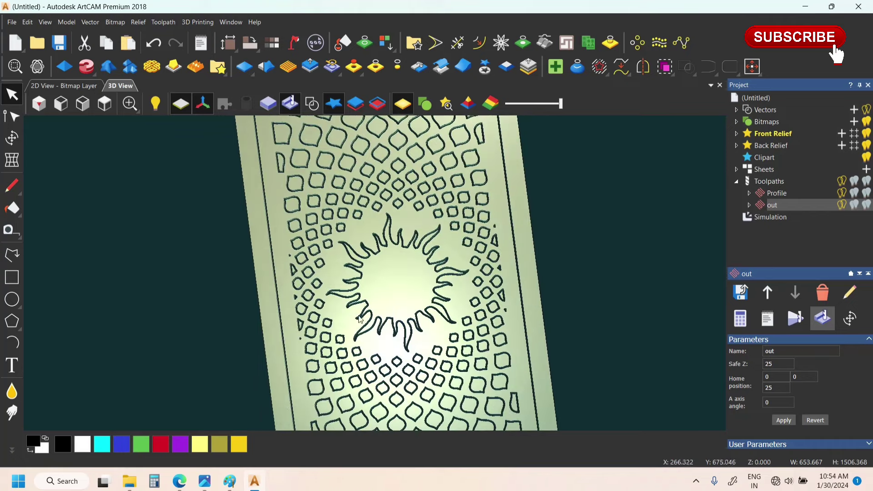
pyautogui.click(104, 104)
pyautogui.scroll(4, 360, 318)
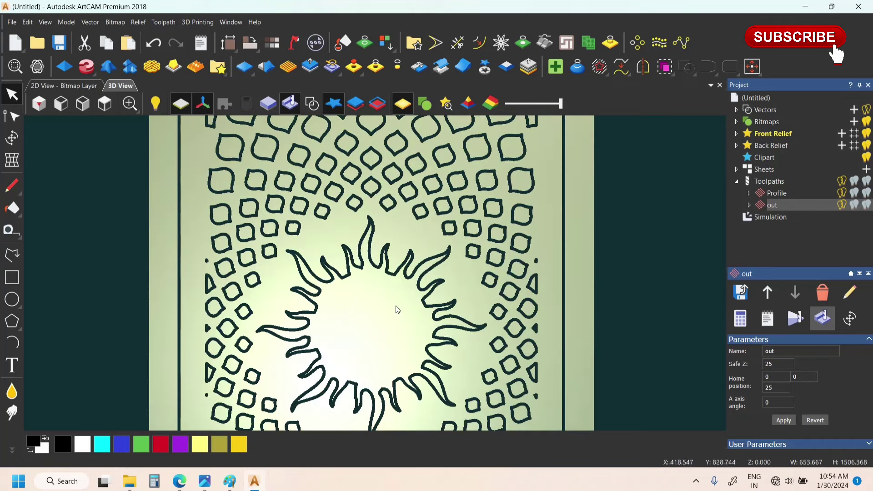
pyautogui.scroll(-2, 358, 314)
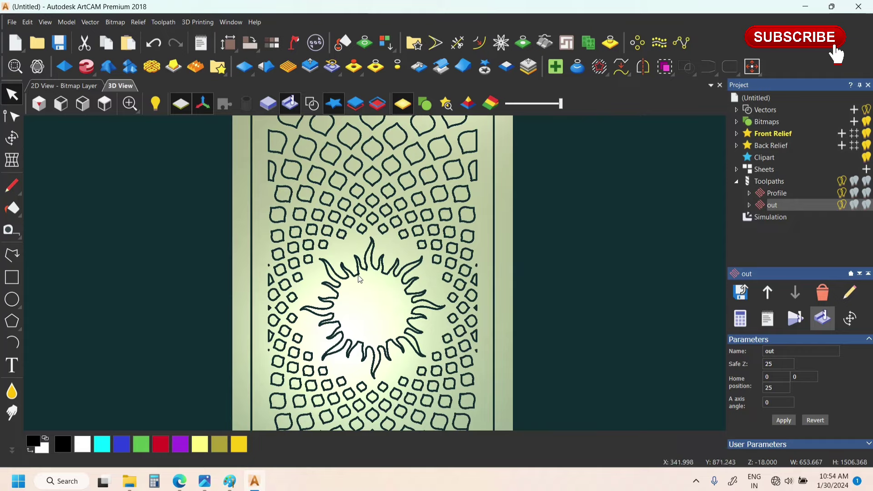
pyautogui.scroll(-4, 359, 266)
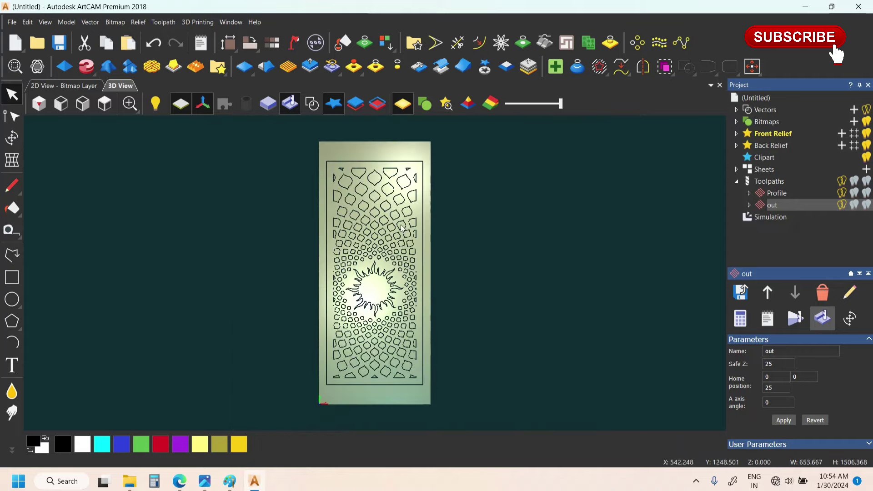
pyautogui.scroll(4, 359, 266)
pyautogui.scroll(-4, 360, 266)
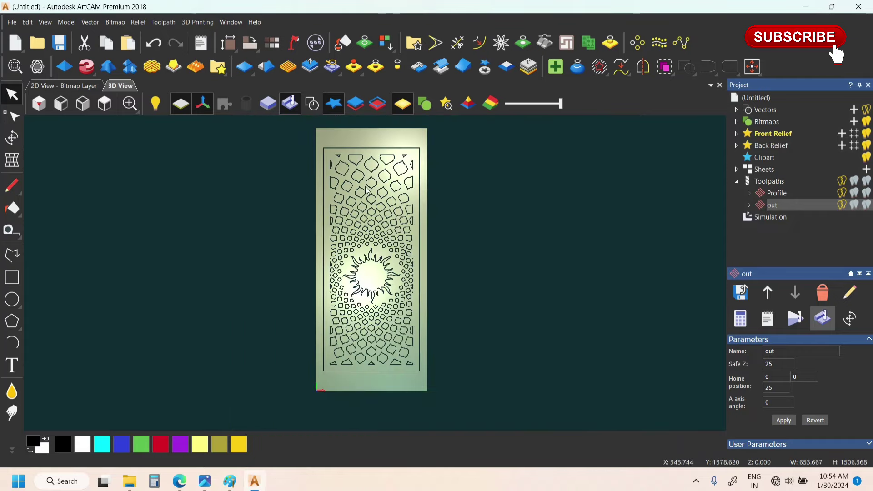
pyautogui.moveTo(286, 144); pyautogui.dragTo(576, 373)
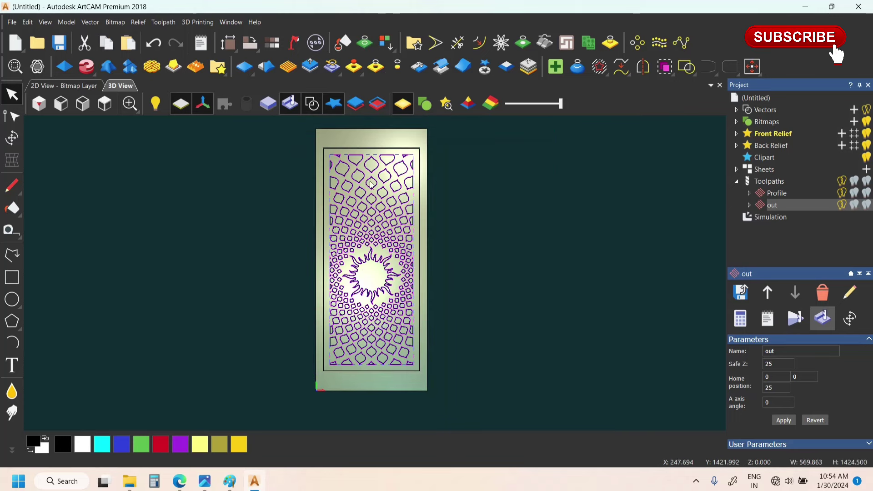
pyautogui.click(104, 103)
# Save the Profile toolpath as "om jali in" in G-Code (mm) (*.tap) format
pyautogui.click(776, 194)
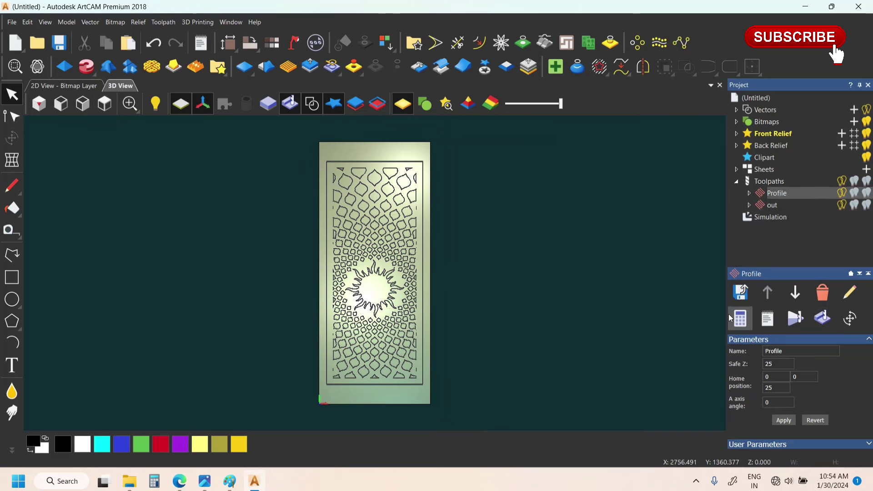
pyautogui.click(740, 292)
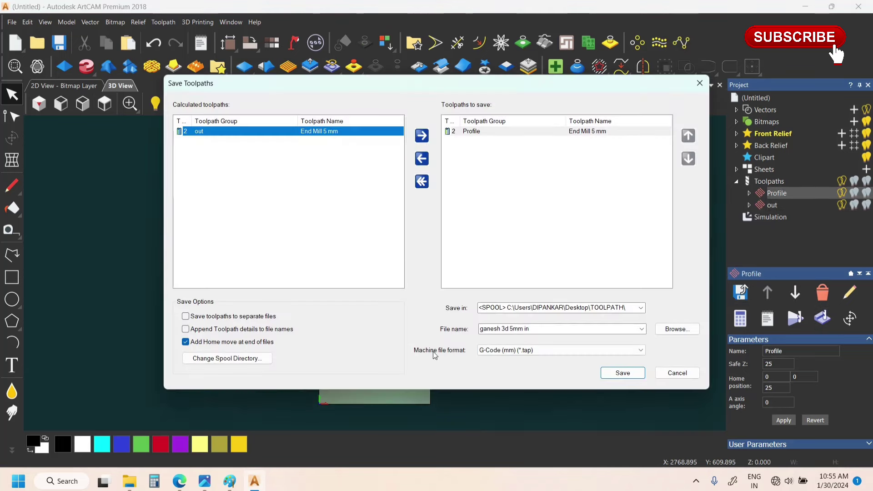
pyautogui.click(538, 328)
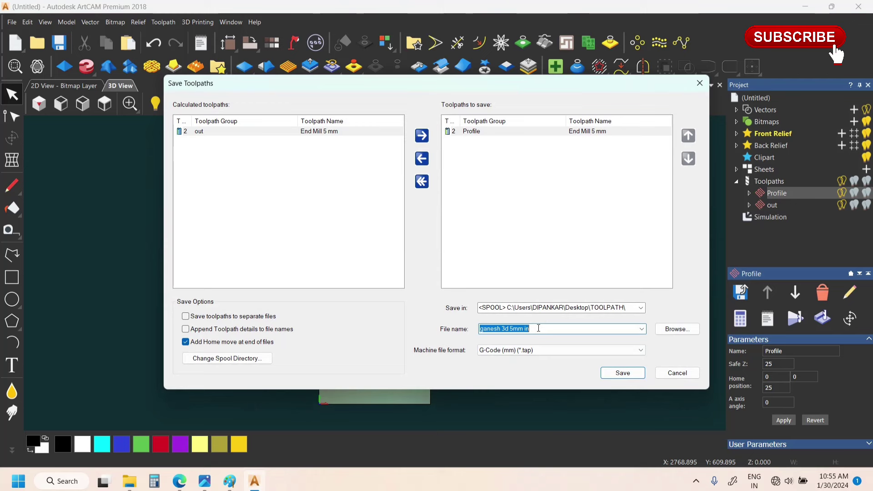
pyautogui.write('om')
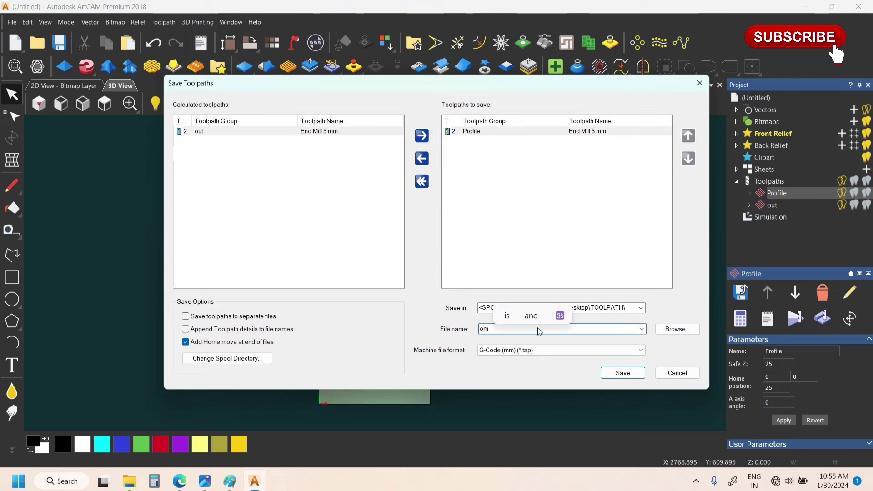
pyautogui.write(' jali ')
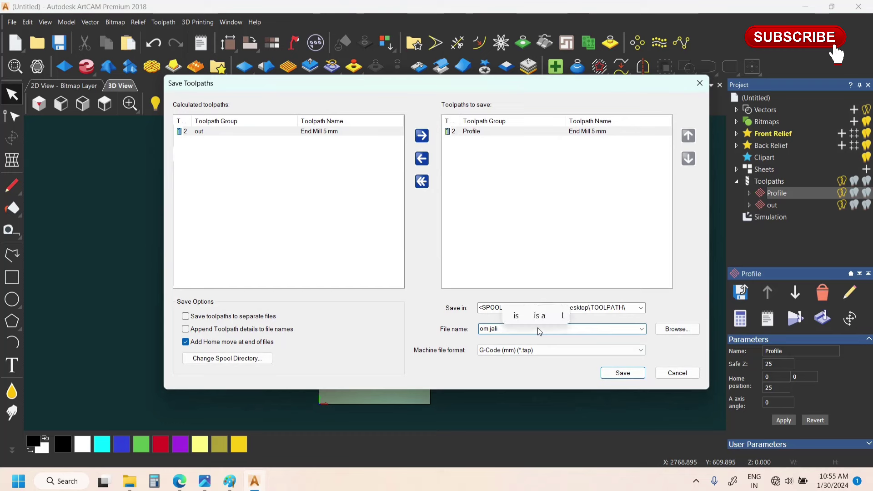
pyautogui.write('in')
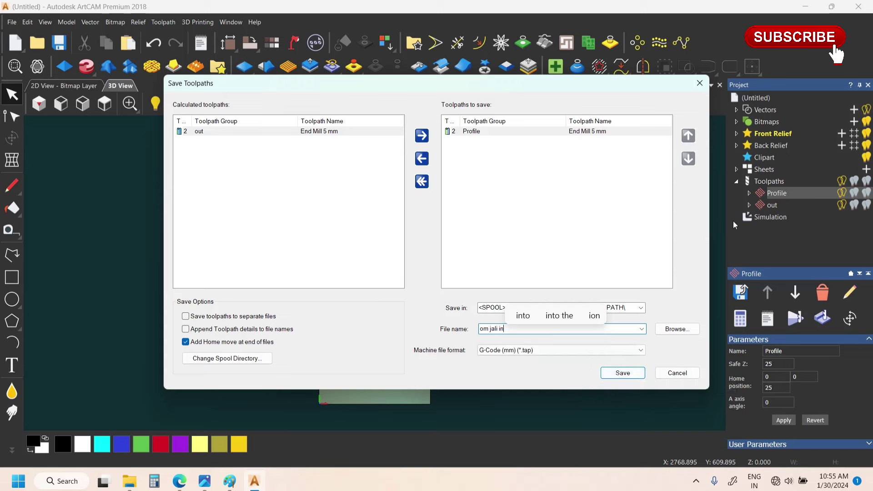
pyautogui.click(621, 374)
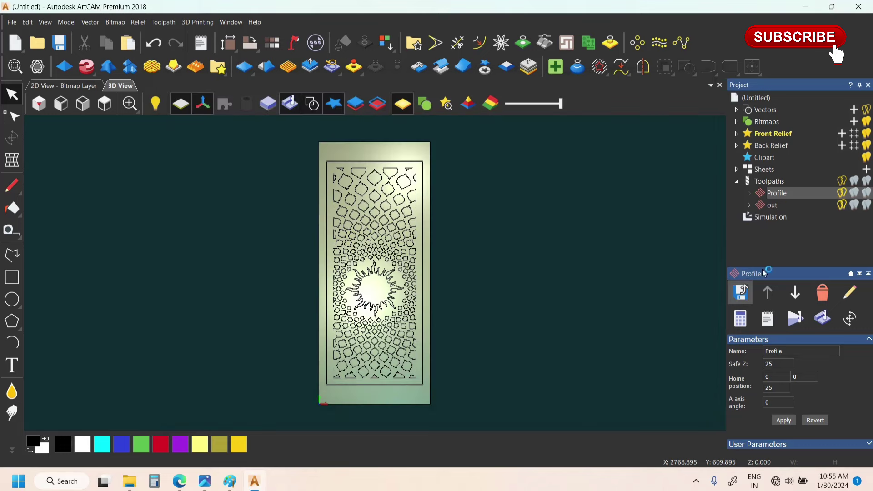
# Save the "out" toolpath as "om jali out" in G-Code (mm) (*.tap) format
pyautogui.click(772, 205)
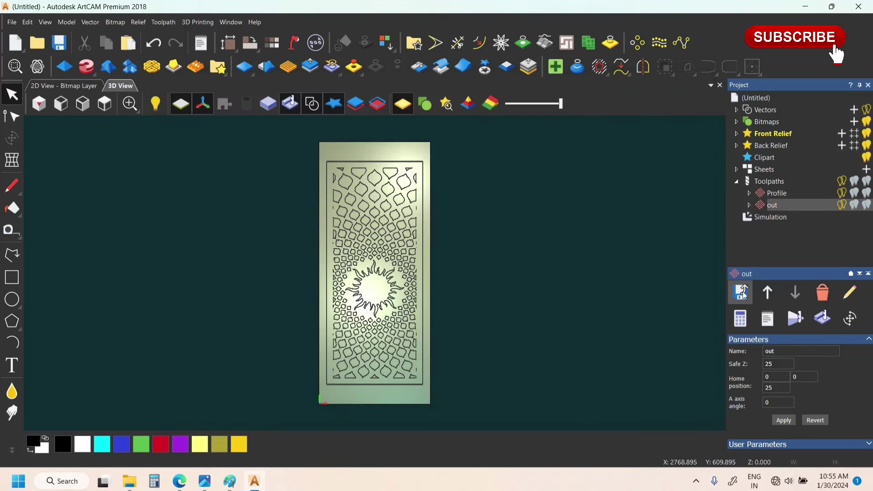
pyautogui.click(741, 293)
pyautogui.doubleClick(505, 331)
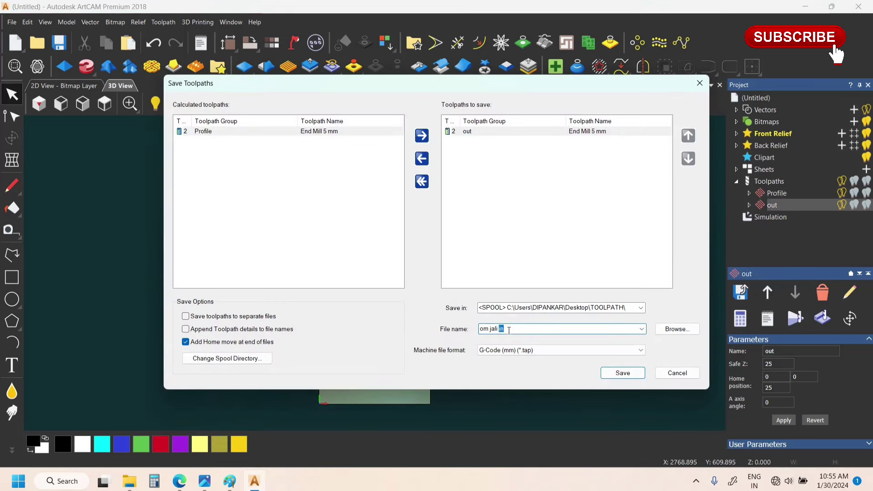
pyautogui.write('out')
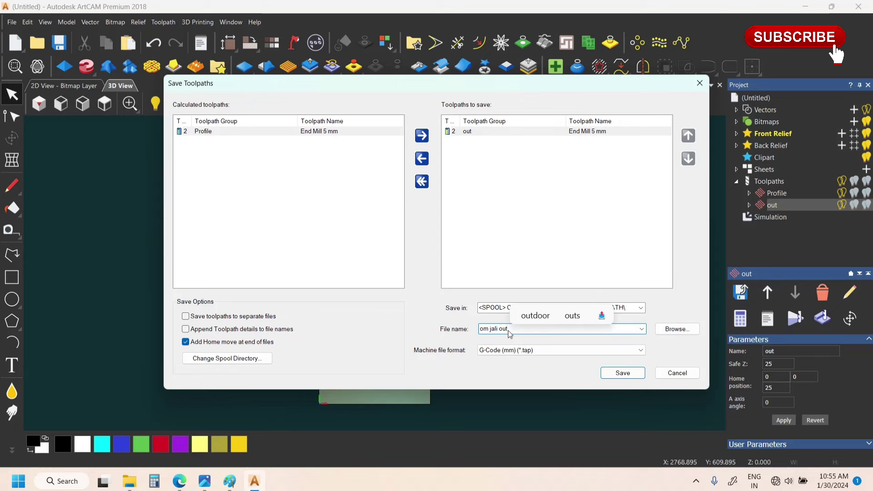
pyautogui.click(623, 373)
pyautogui.click(677, 372)
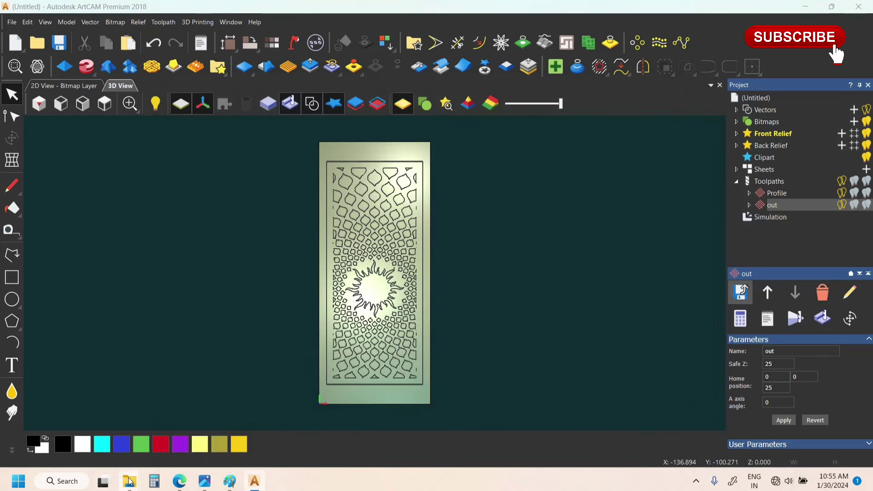
# Switch to File Explorer and check the om jali in and om jali out files in the TOOLPATH folder
pyautogui.moveTo(129, 481)
pyautogui.click(157, 432)
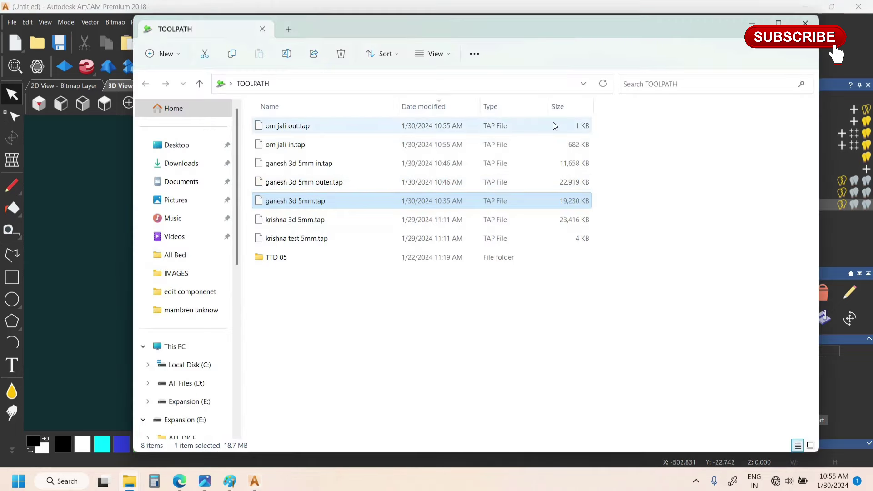
pyautogui.moveTo(604, 124); pyautogui.dragTo(547, 148)
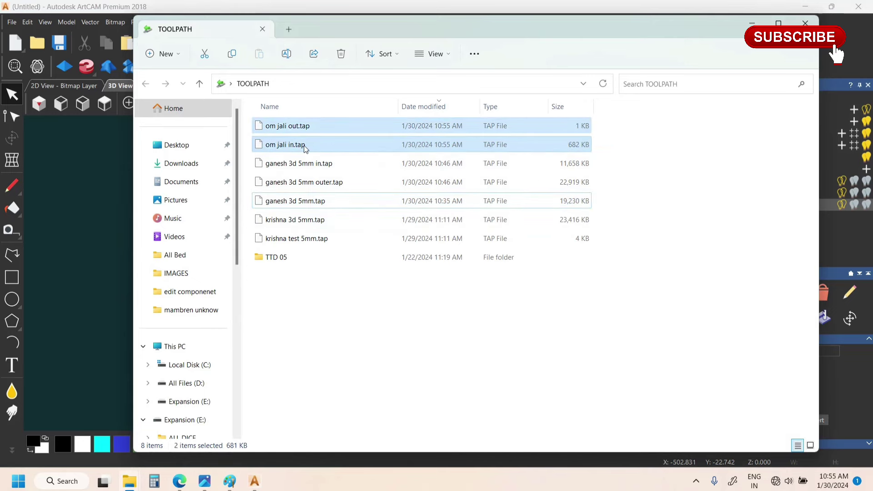
pyautogui.click(745, 16)
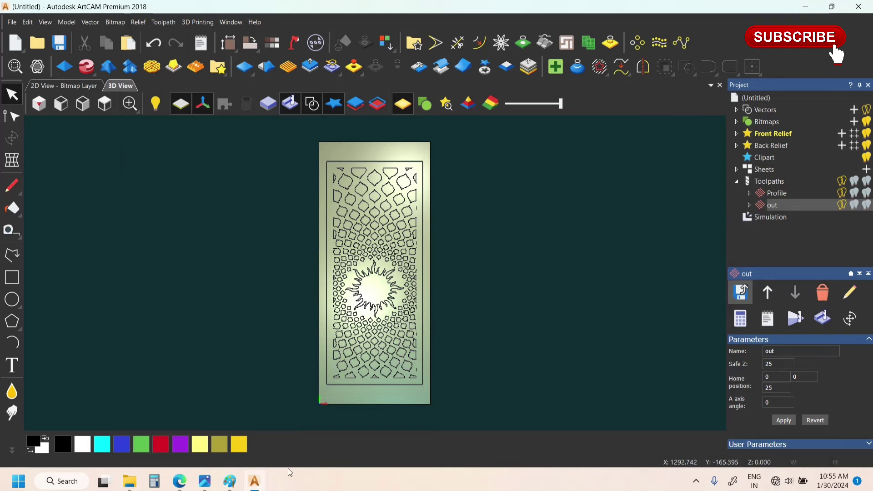
# Begin saving the Profile toolpath in ArtCAM and add the "out" toolpath to the same output list
pyautogui.click(777, 191)
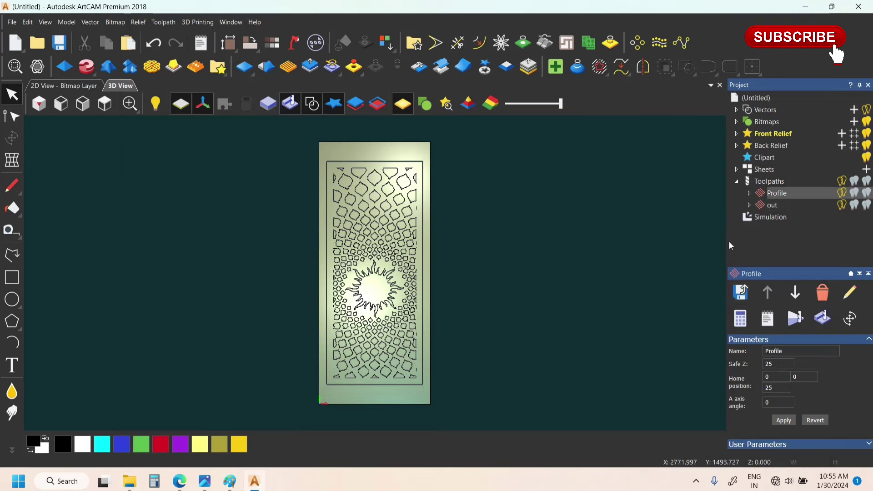
pyautogui.click(741, 292)
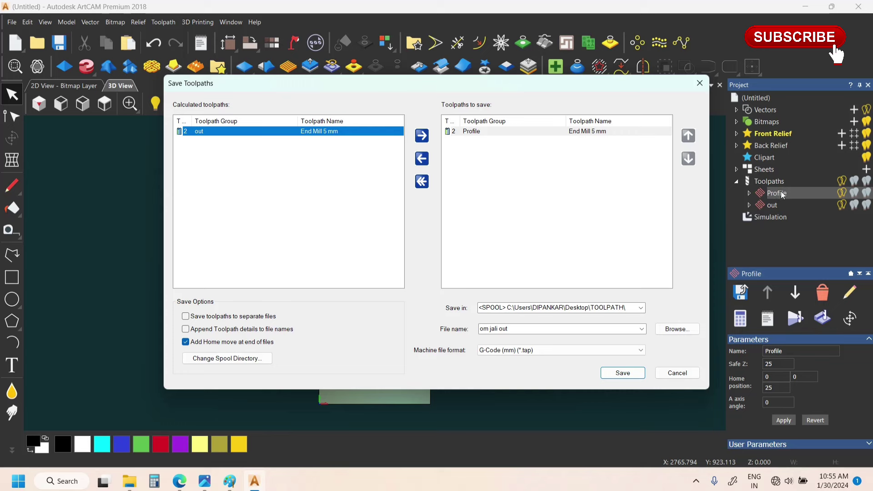
pyautogui.click(487, 131)
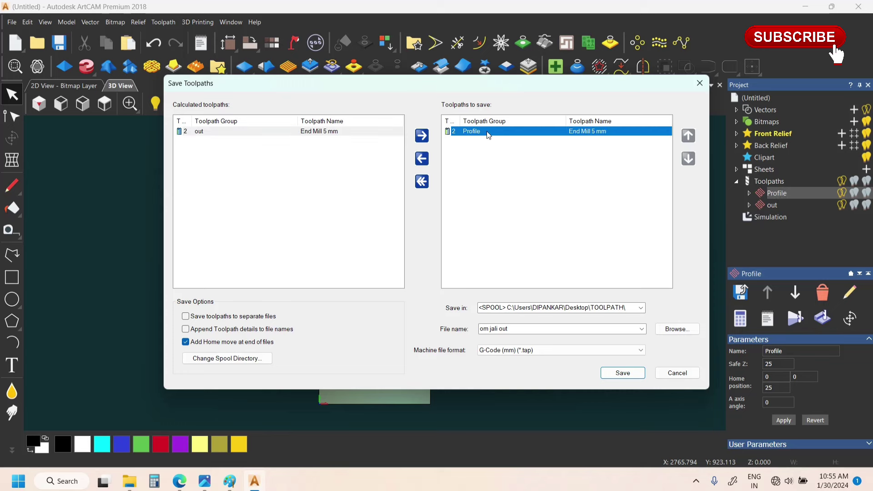
pyautogui.click(465, 176)
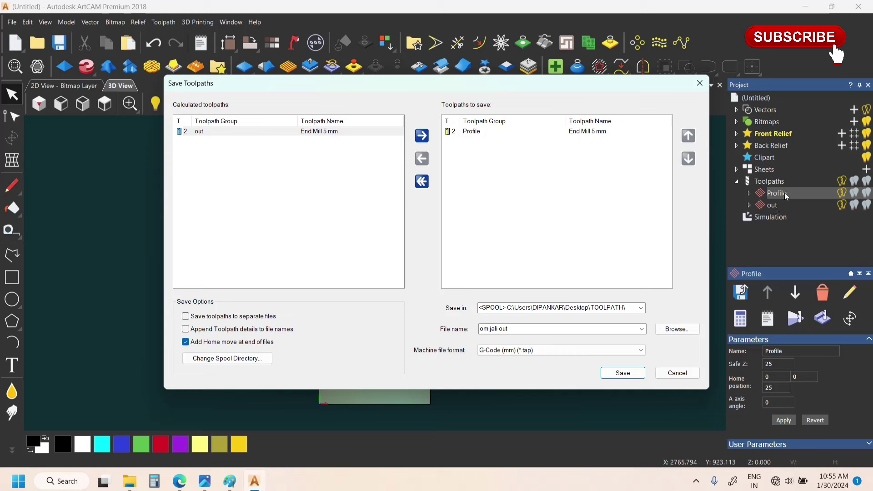
pyautogui.click(563, 132)
pyautogui.click(275, 133)
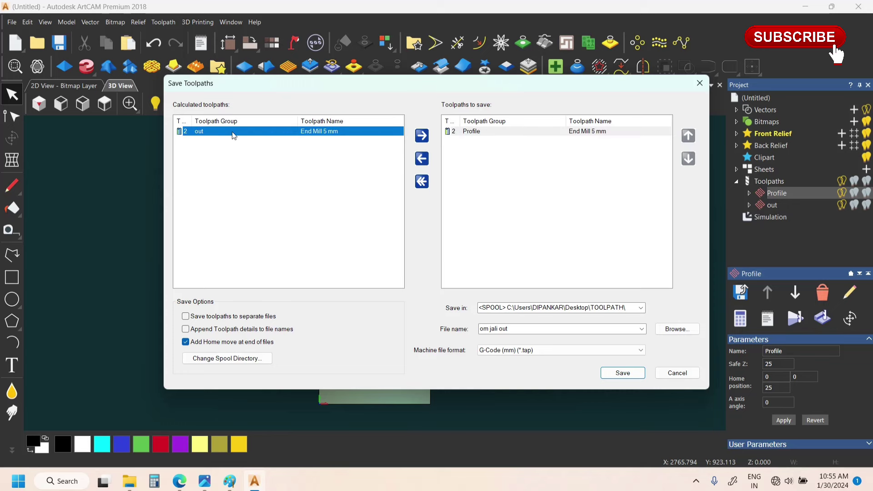
pyautogui.click(421, 136)
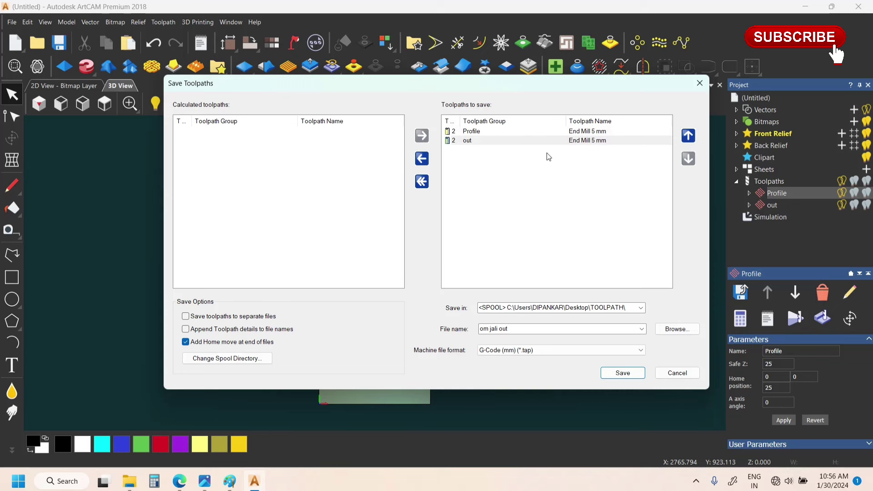
# Save the Profile and "out" toolpaths together in one G-Code (mm) file named "jali"
pyautogui.click(565, 132)
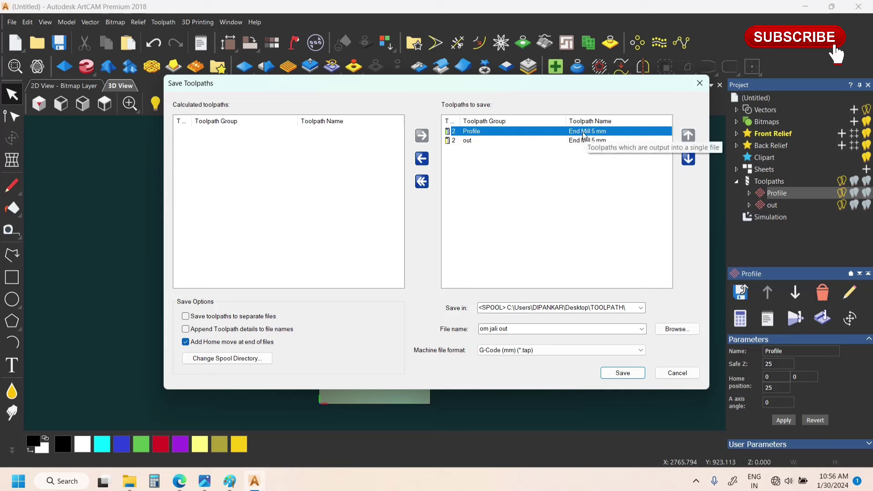
pyautogui.click(477, 140)
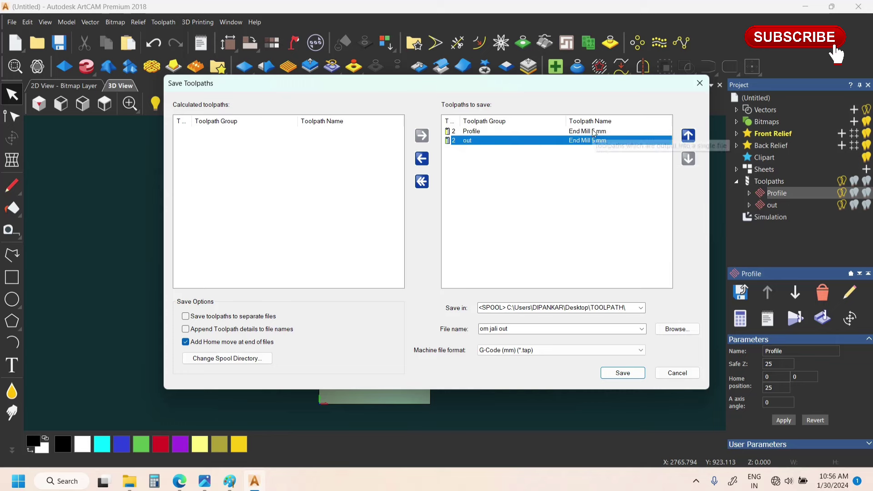
pyautogui.click(573, 133)
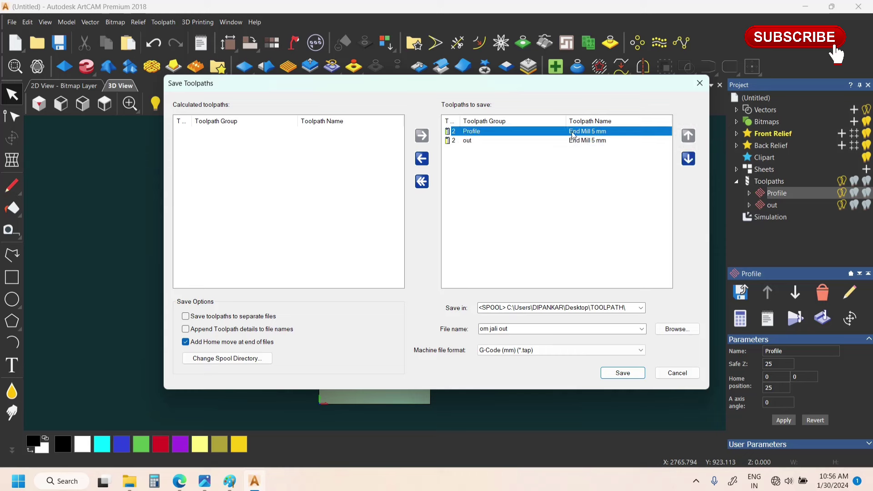
pyautogui.click(573, 141)
pyautogui.click(573, 167)
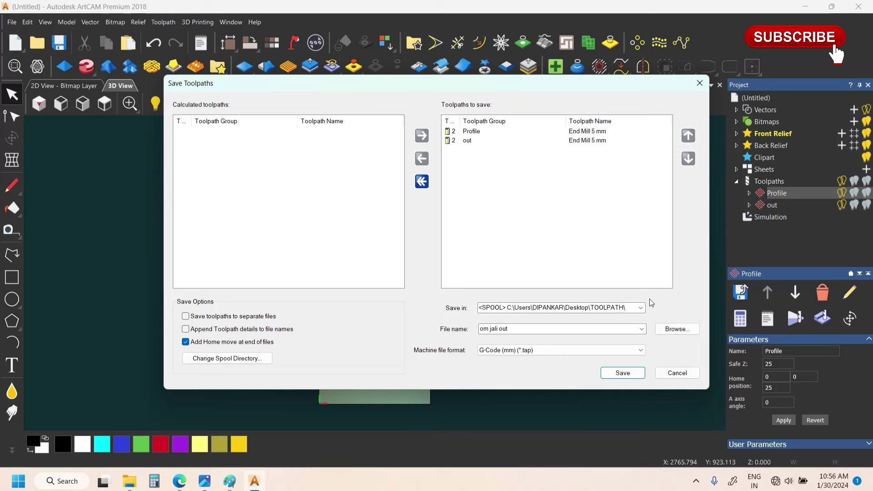
pyautogui.click(523, 327)
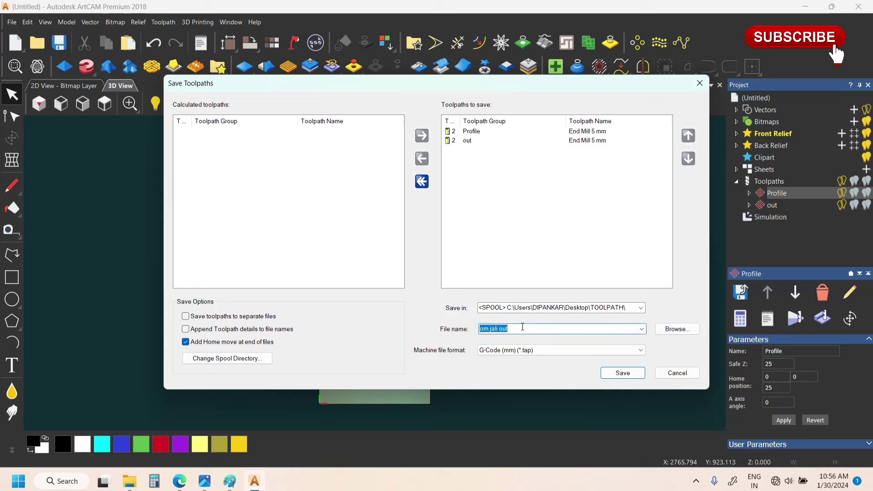
pyautogui.write('jali')
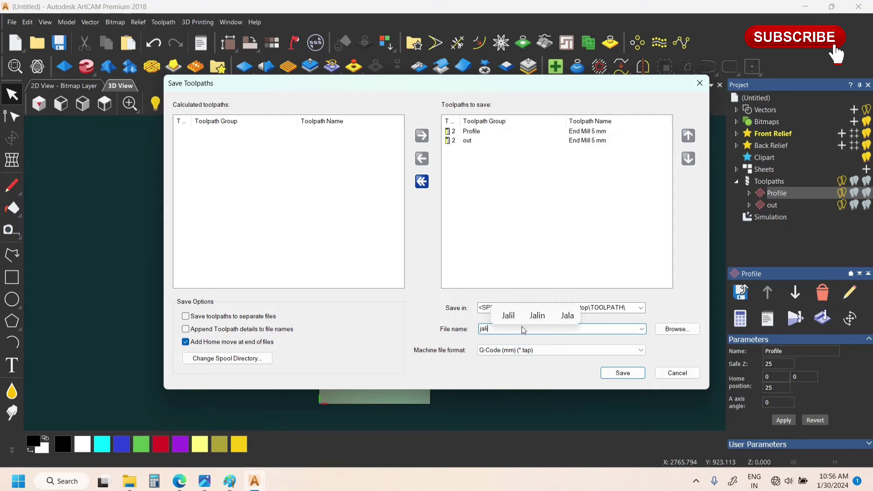
pyautogui.click(641, 377)
pyautogui.click(664, 374)
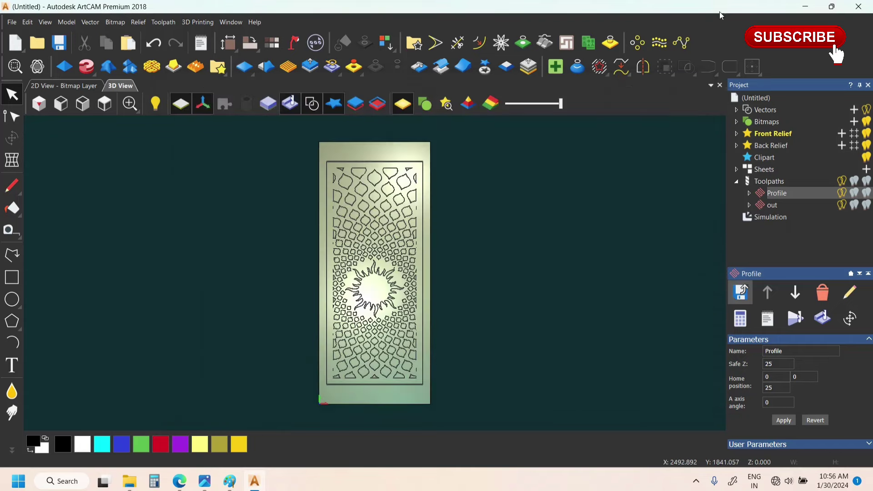
# Open the TOOLPATH folder from the desktop, check the combined jali.tap file, and return to ArtCAM
pyautogui.click(798, 5)
pyautogui.doubleClick(841, 416)
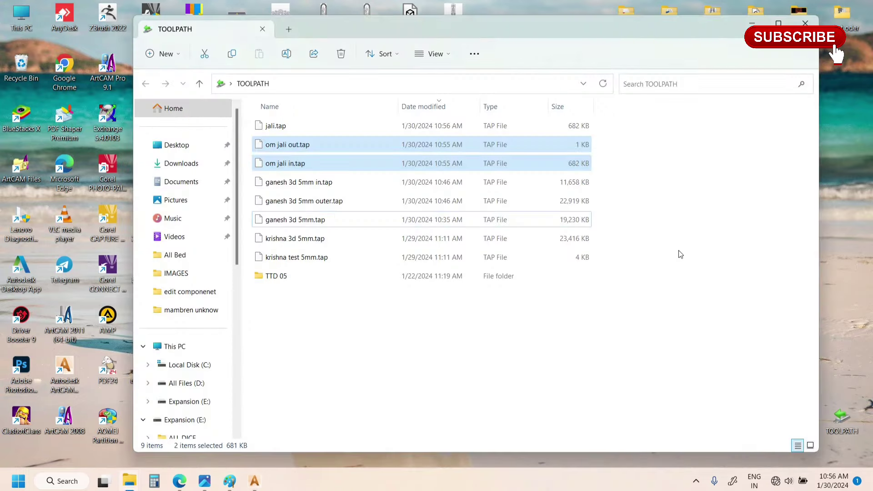
pyautogui.click(484, 126)
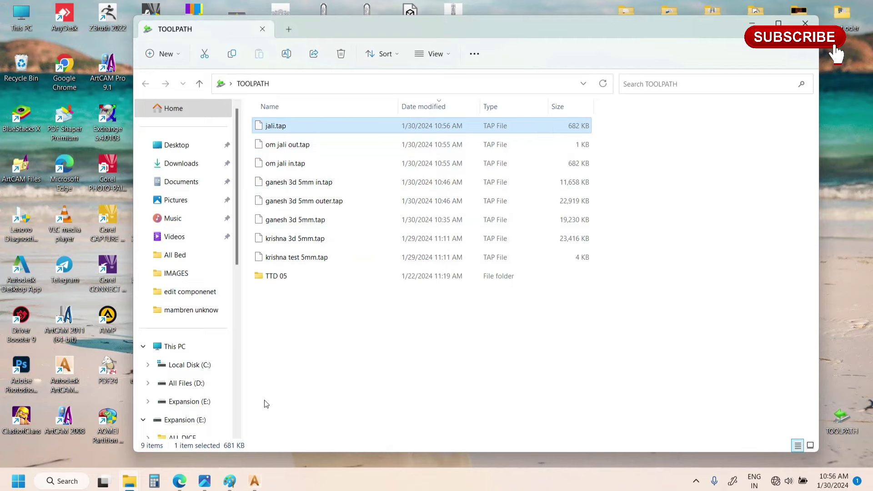
pyautogui.click(255, 482)
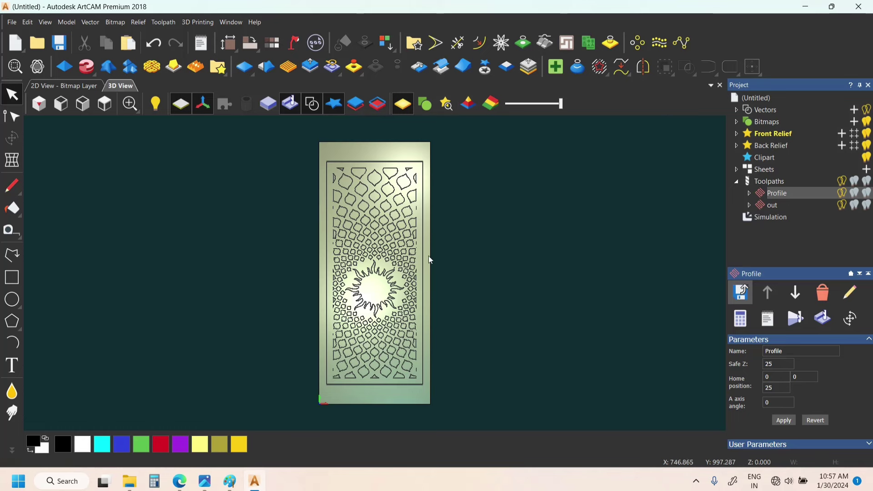
pyautogui.click(807, 6)
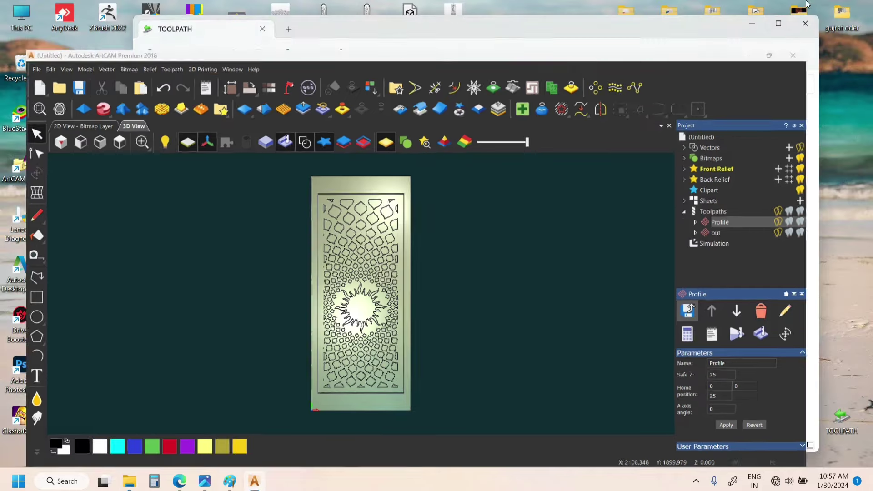
pyautogui.click(748, 20)
pyautogui.rightClick(563, 126)
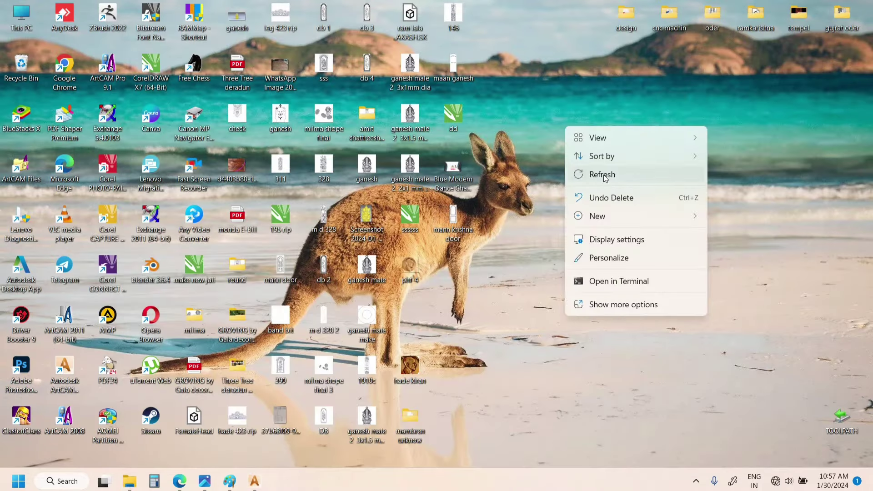
pyautogui.click(604, 175)
pyautogui.click(230, 481)
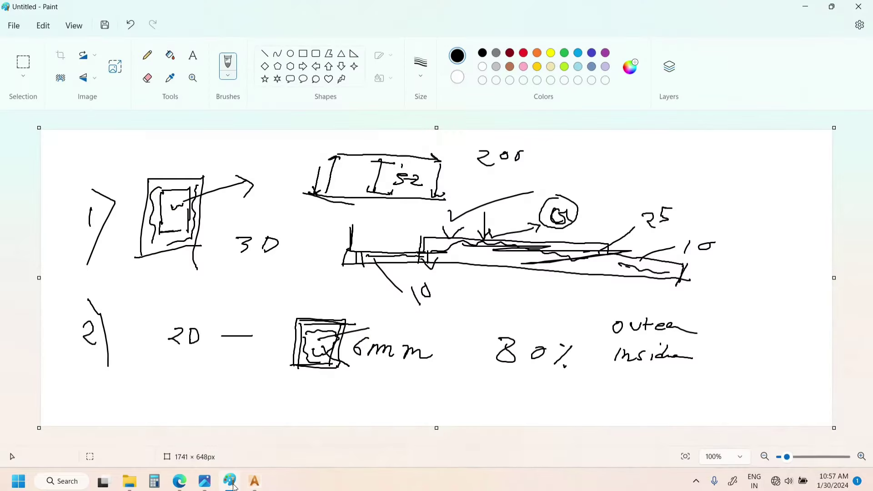
pyautogui.click(229, 481)
pyautogui.click(205, 485)
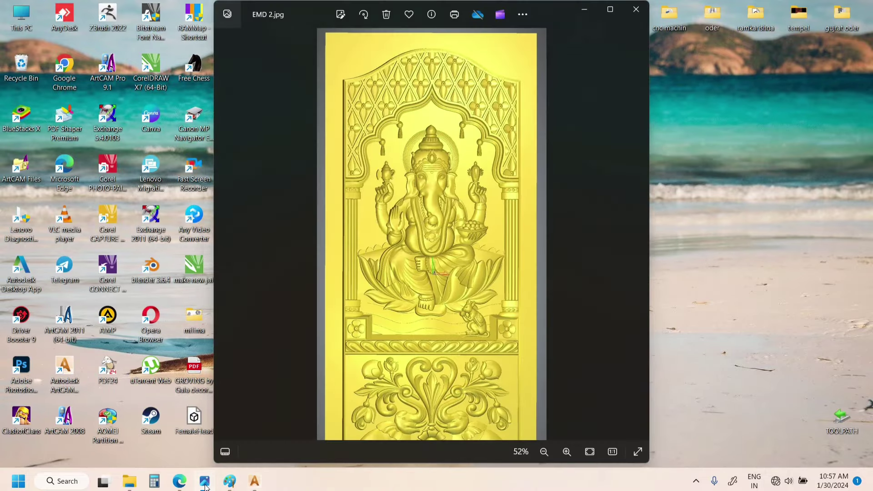
pyautogui.click(204, 483)
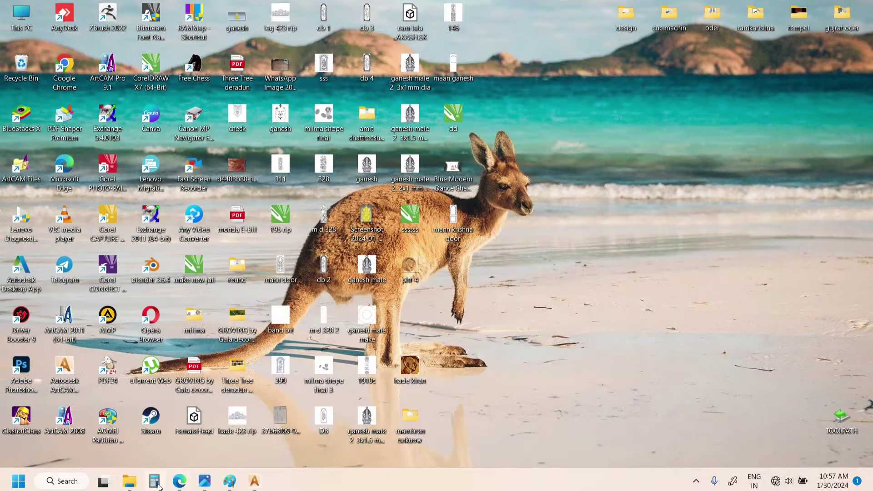
# Switch to Microsoft Edge and review the ArtCAM 2018 training class list, fees and notes in One Pager.pdf
pyautogui.click(180, 482)
pyautogui.scroll(8, 317, 221)
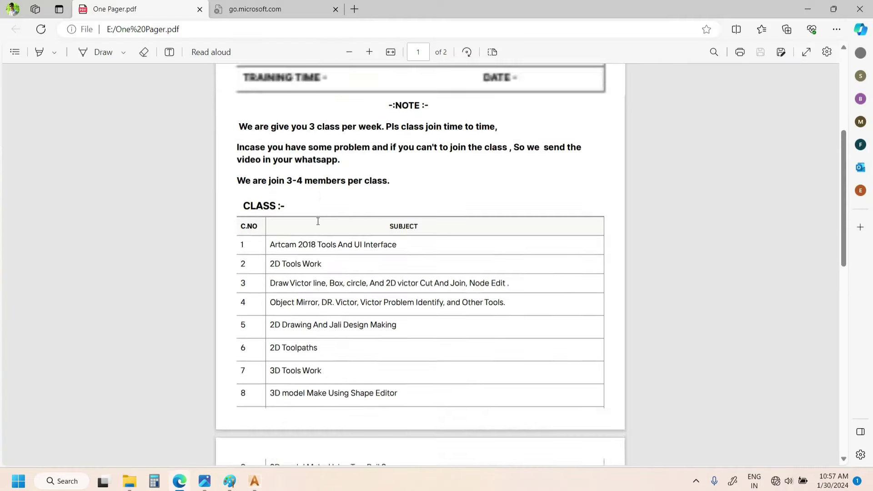
pyautogui.scroll(-4, 324, 219)
pyautogui.scroll(-8, 323, 215)
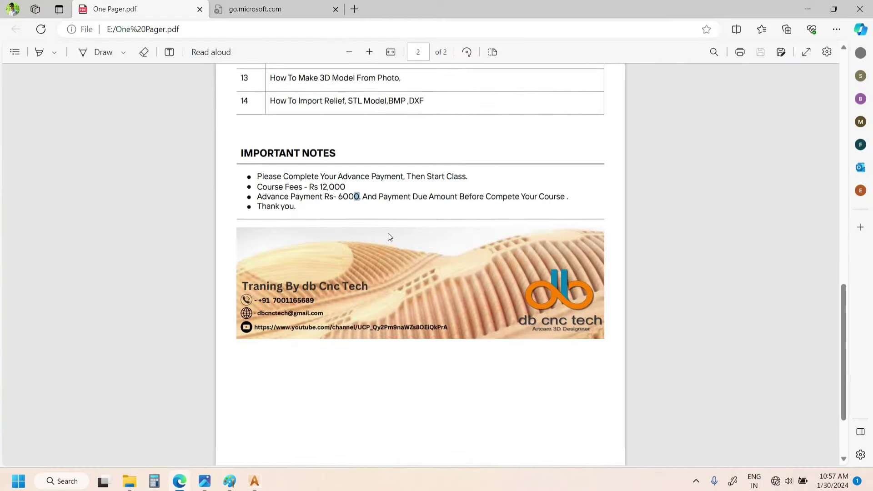
pyautogui.scroll(4, 319, 326)
pyautogui.moveTo(266, 322); pyautogui.dragTo(563, 354)
pyautogui.scroll(4, 401, 292)
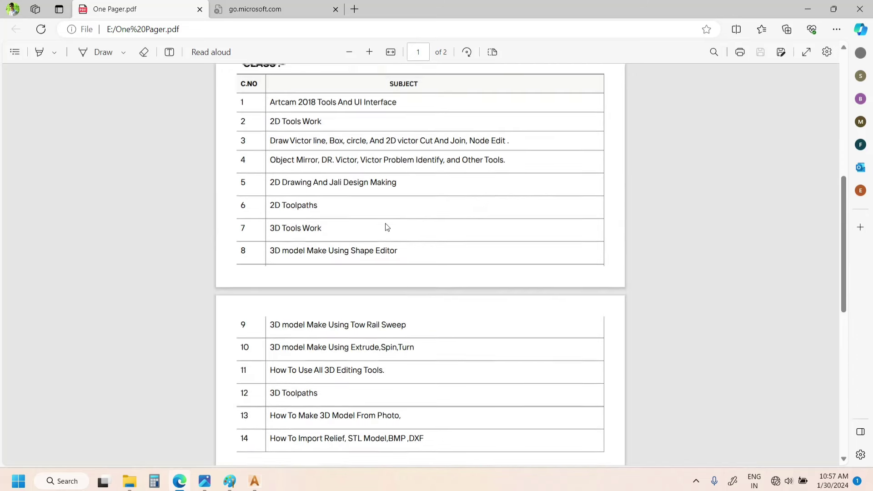
pyautogui.scroll(4, 393, 232)
pyautogui.scroll(4, 571, 133)
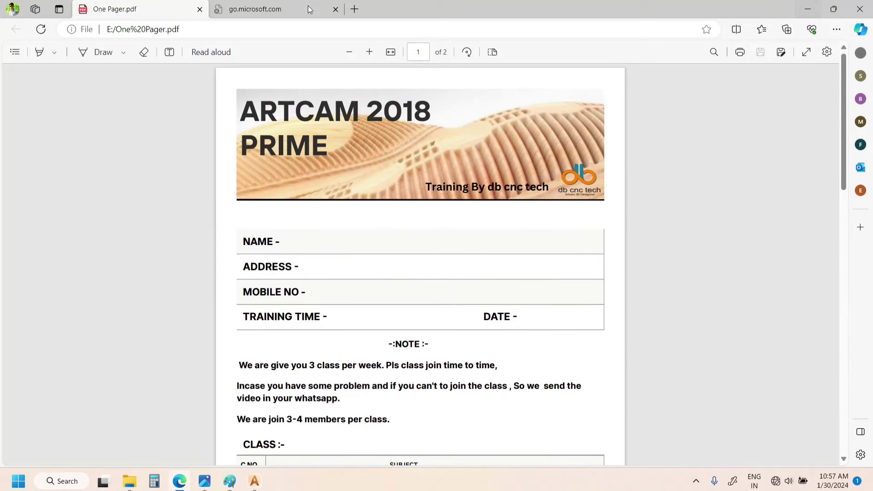
pyautogui.click(215, 8)
pyautogui.hotkey('ctrl', 'Tab')
pyautogui.click(808, 9)
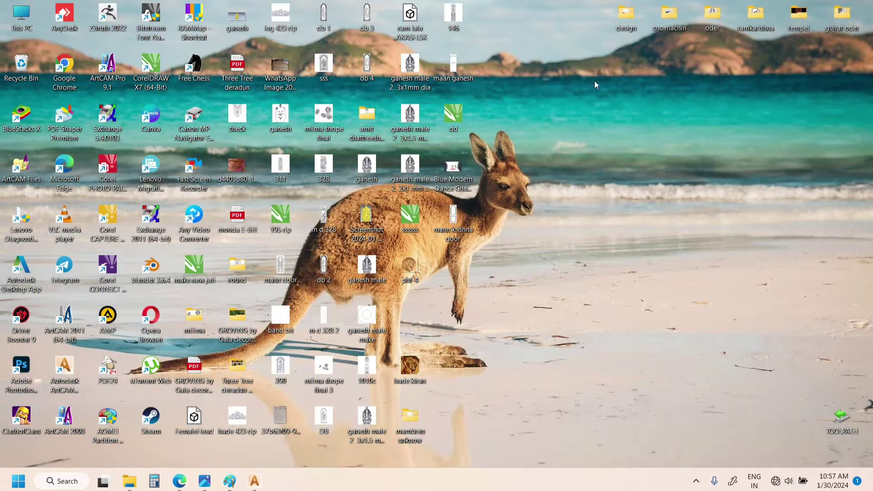
pyautogui.rightClick(591, 63)
pyautogui.click(618, 111)
pyautogui.moveTo(494, 1); pyautogui.dragTo(1, 468)
pyautogui.rightClick(554, 100)
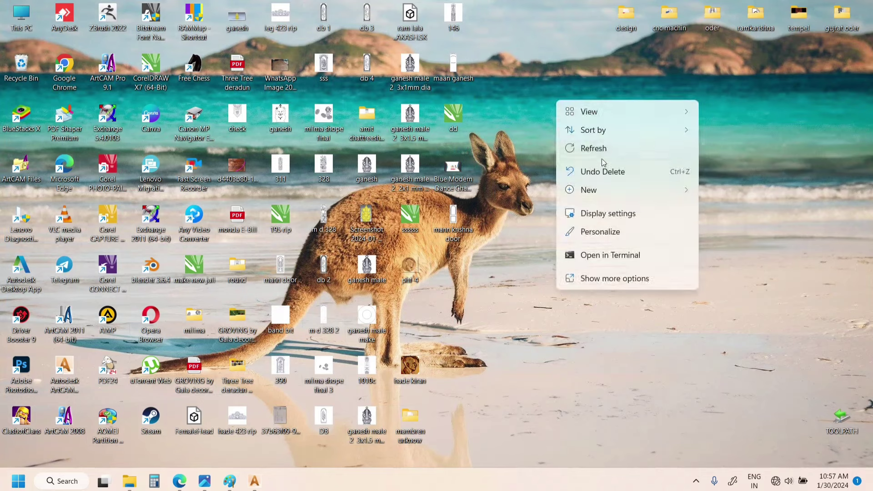
pyautogui.click(598, 148)
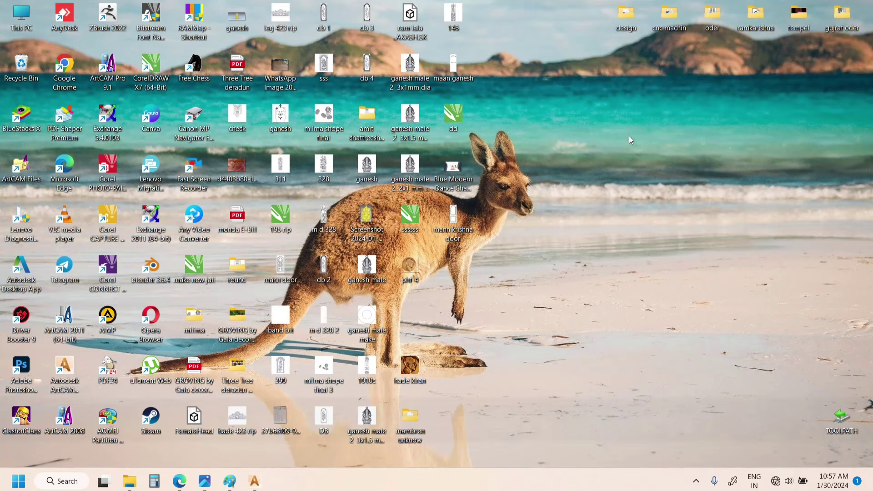
pyautogui.rightClick(518, 87)
pyautogui.click(553, 139)
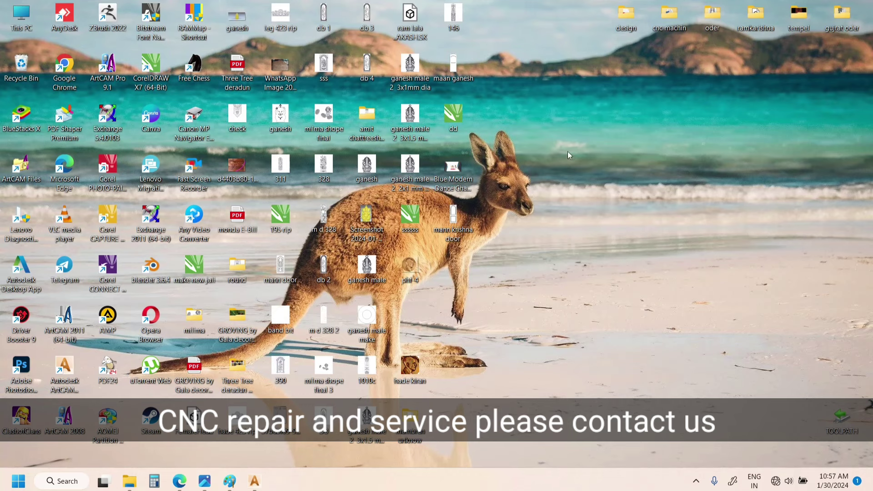
pyautogui.moveTo(500, 3); pyautogui.dragTo(509, 91)
pyautogui.rightClick(540, 133)
pyautogui.click(563, 178)
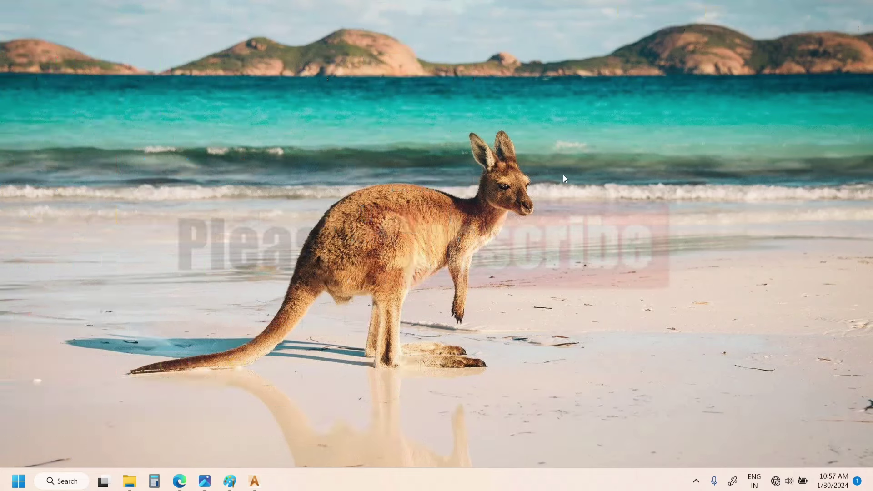